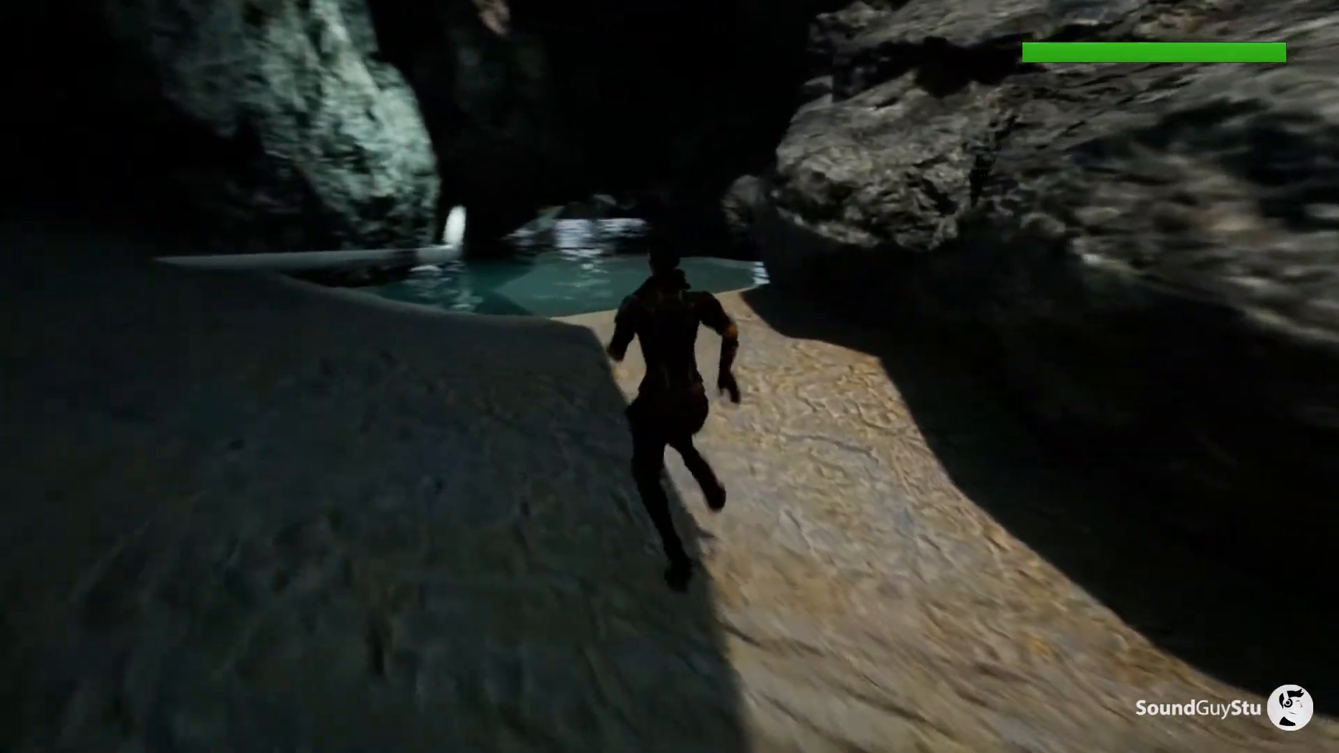
key("s")
key("d")
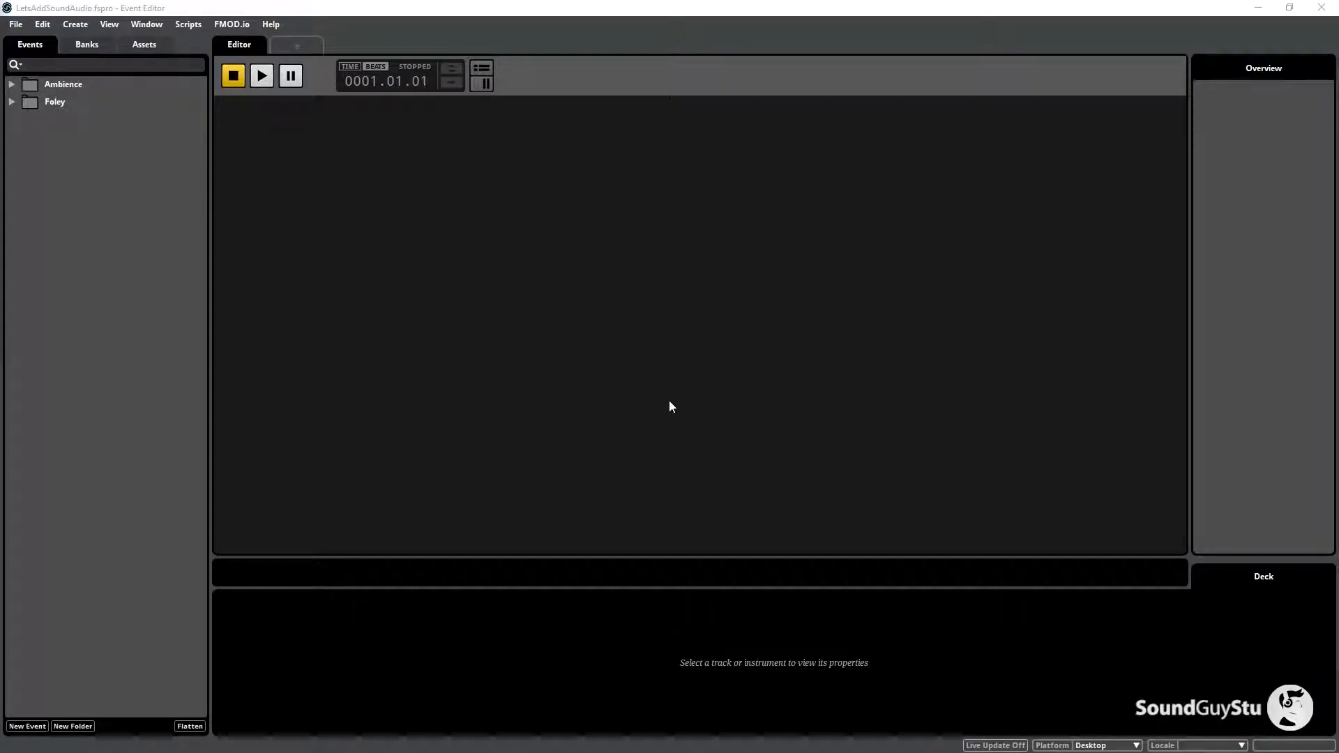
Step: Create a new folder named Pumphouse inside the Ambience events folder
left_click(11, 84)
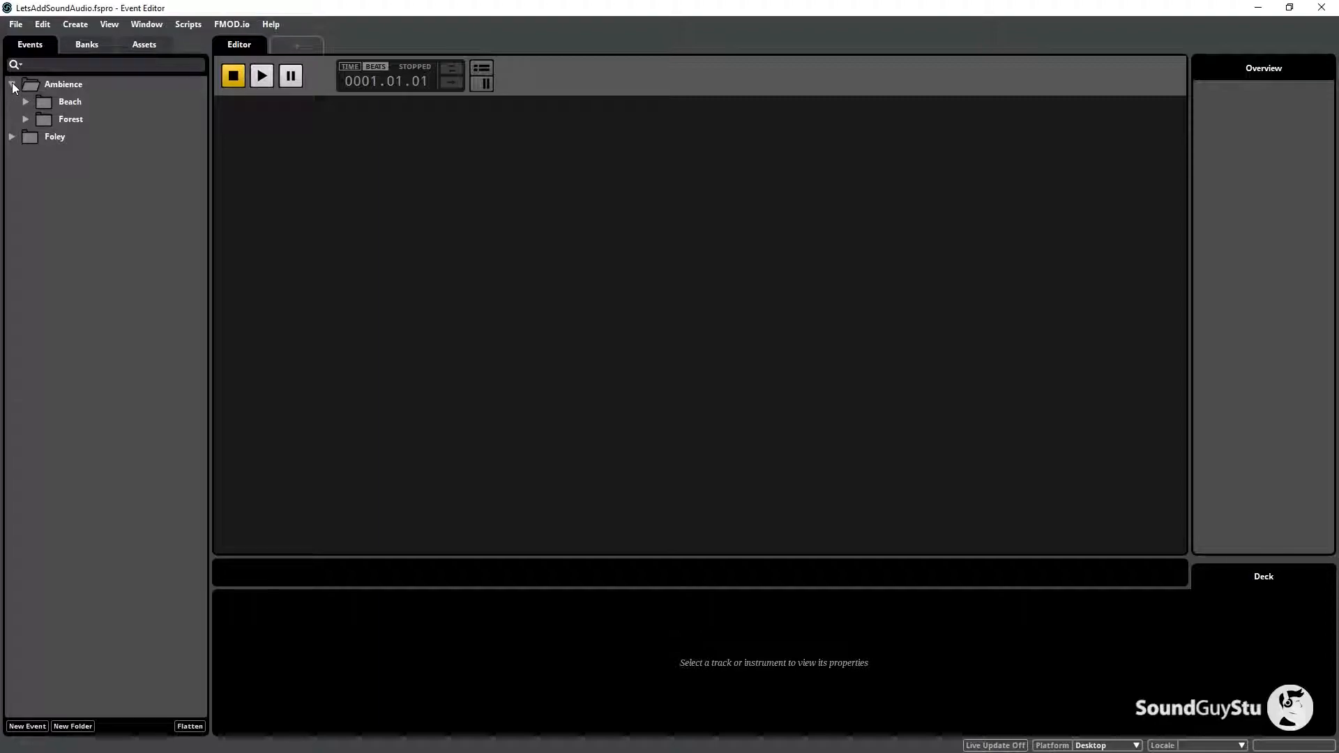
left_click(73, 86)
right_click(73, 86)
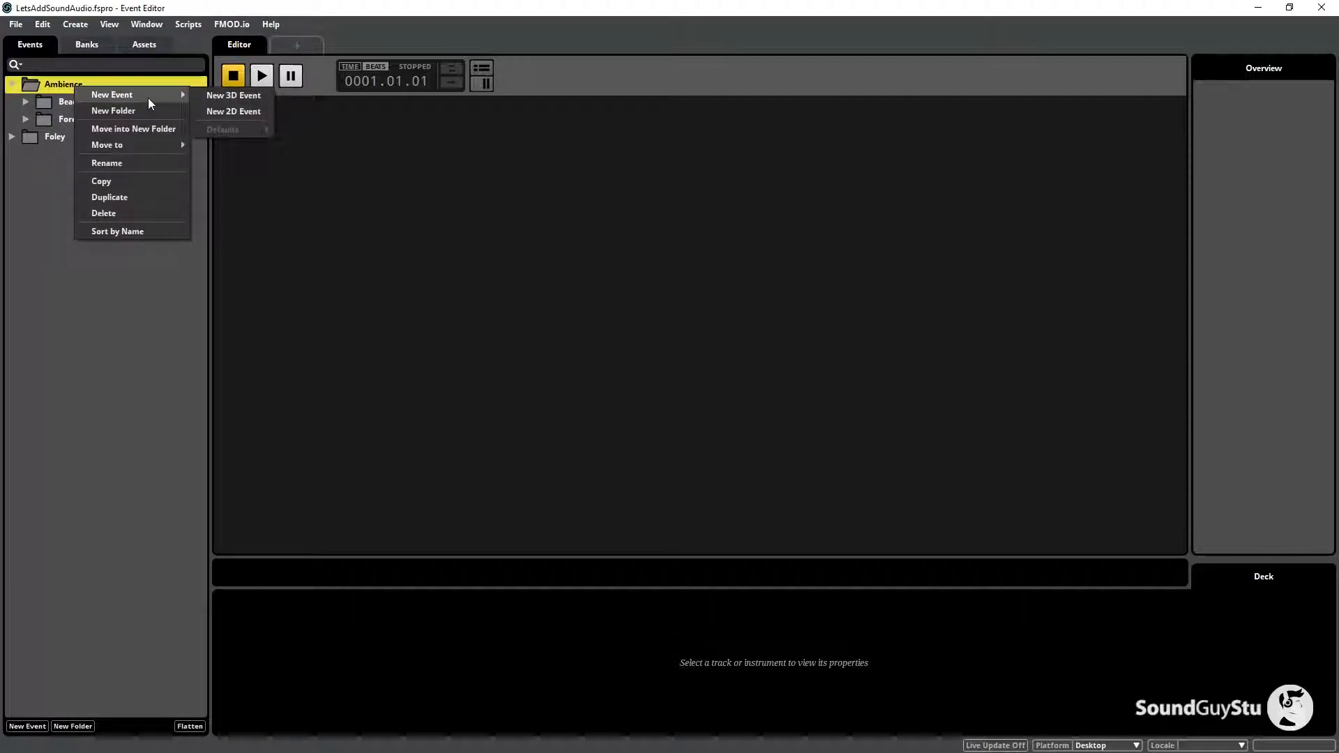
left_click(148, 111)
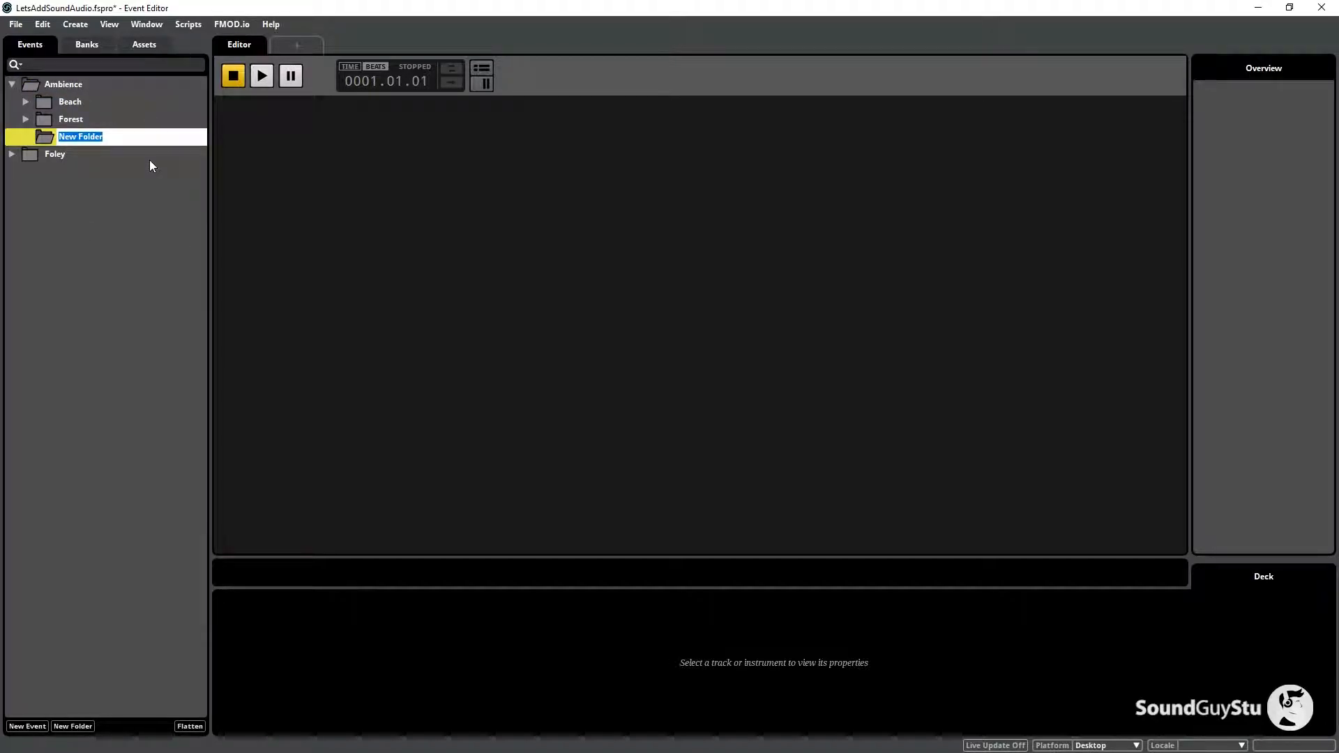
type("Beach")
key("BackSpace")
key("BackSpace")
key("BackSpace")
key("BackSpace")
key("BackSpace")
key("BackSpace")
type("Pumphouse")
key("Return")
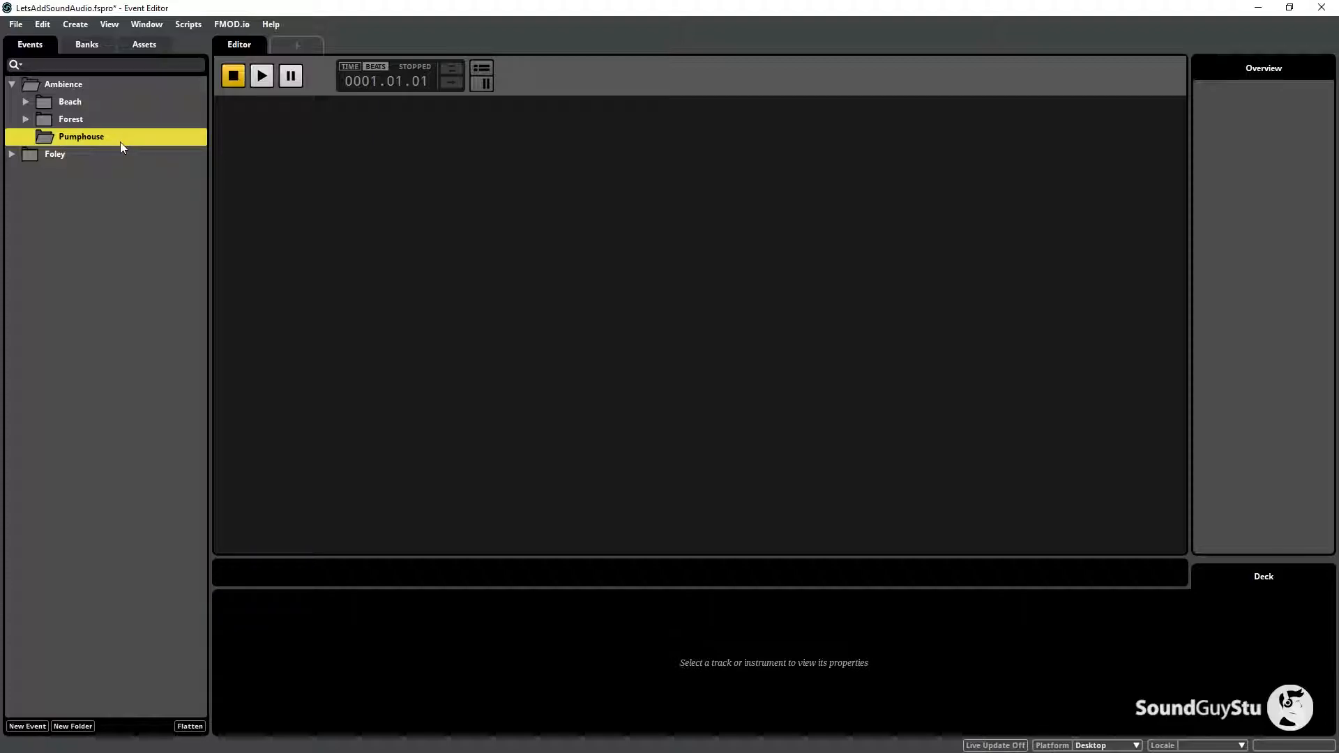
Step: Create a 3D event named LightBuzz in the Pumphouse folder and assign it to a bank
right_click(120, 141)
mouse_move(173, 151)
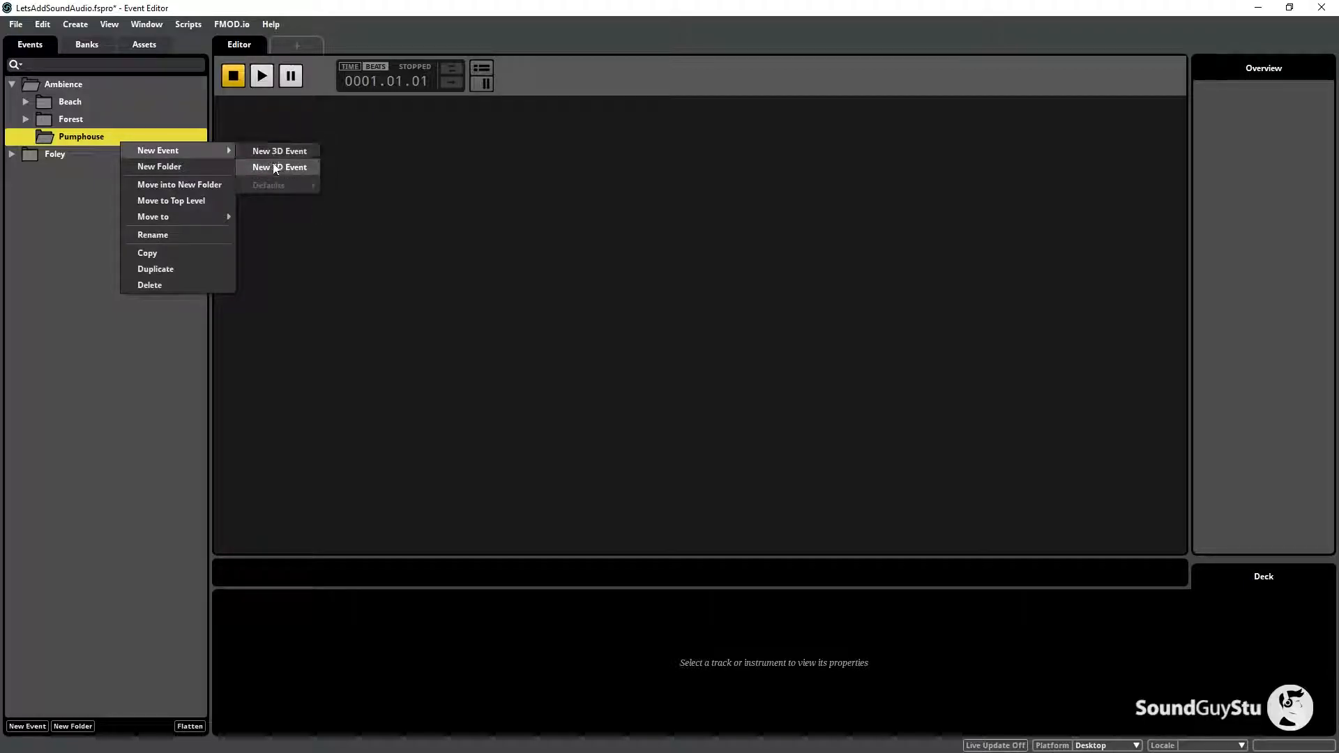
left_click(279, 152)
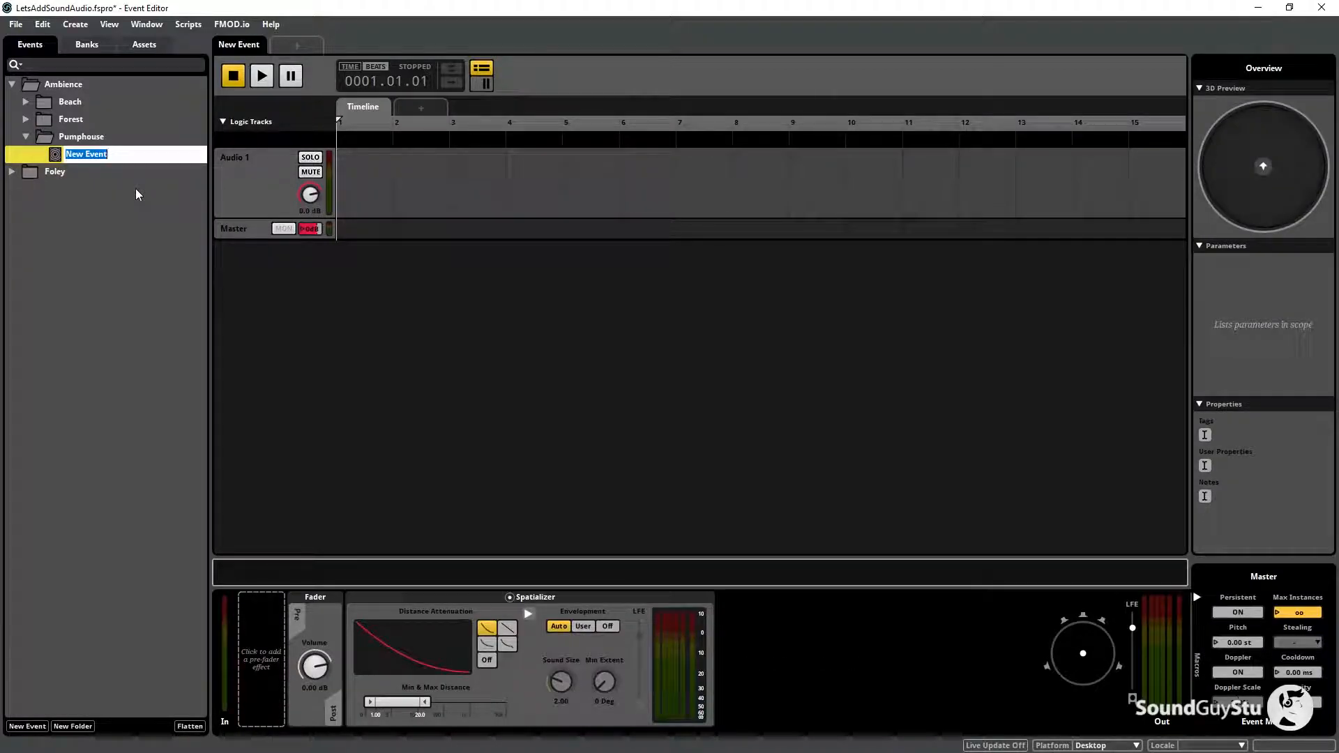
type("LightBuzz")
key("Return")
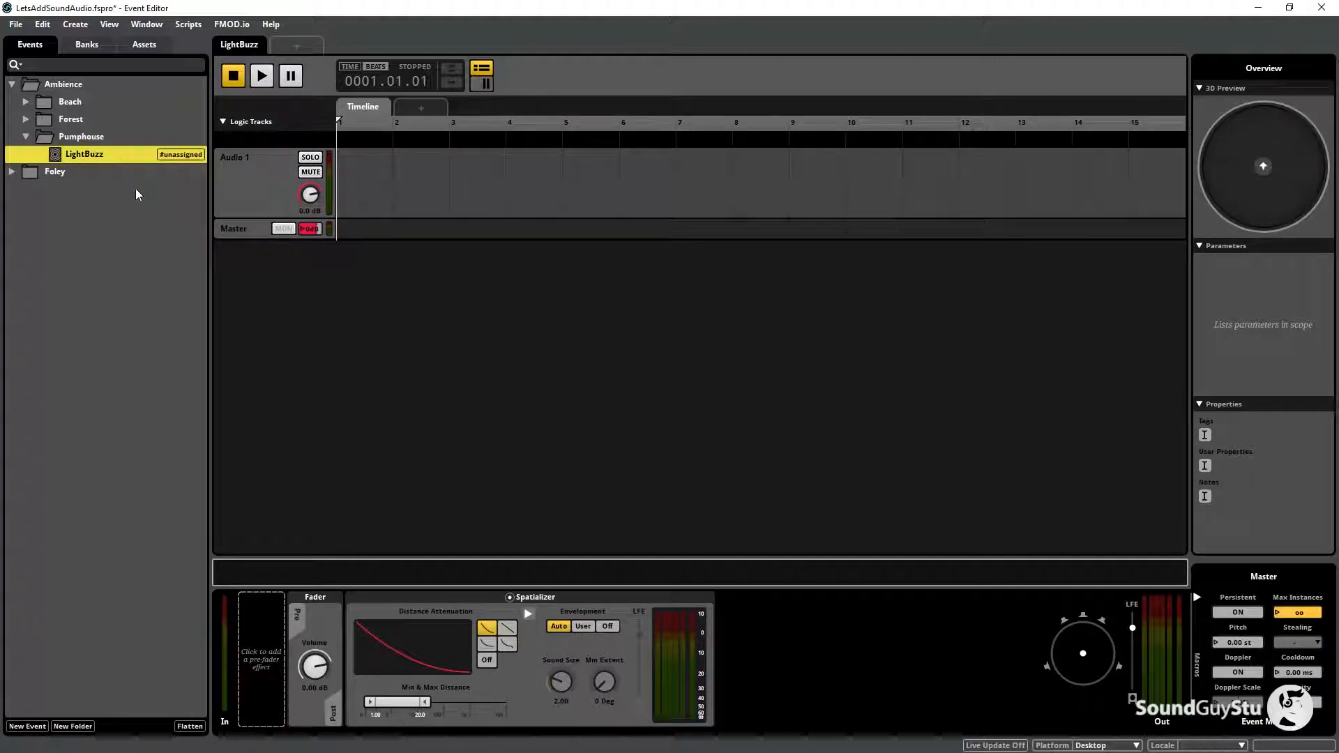
right_click(127, 159)
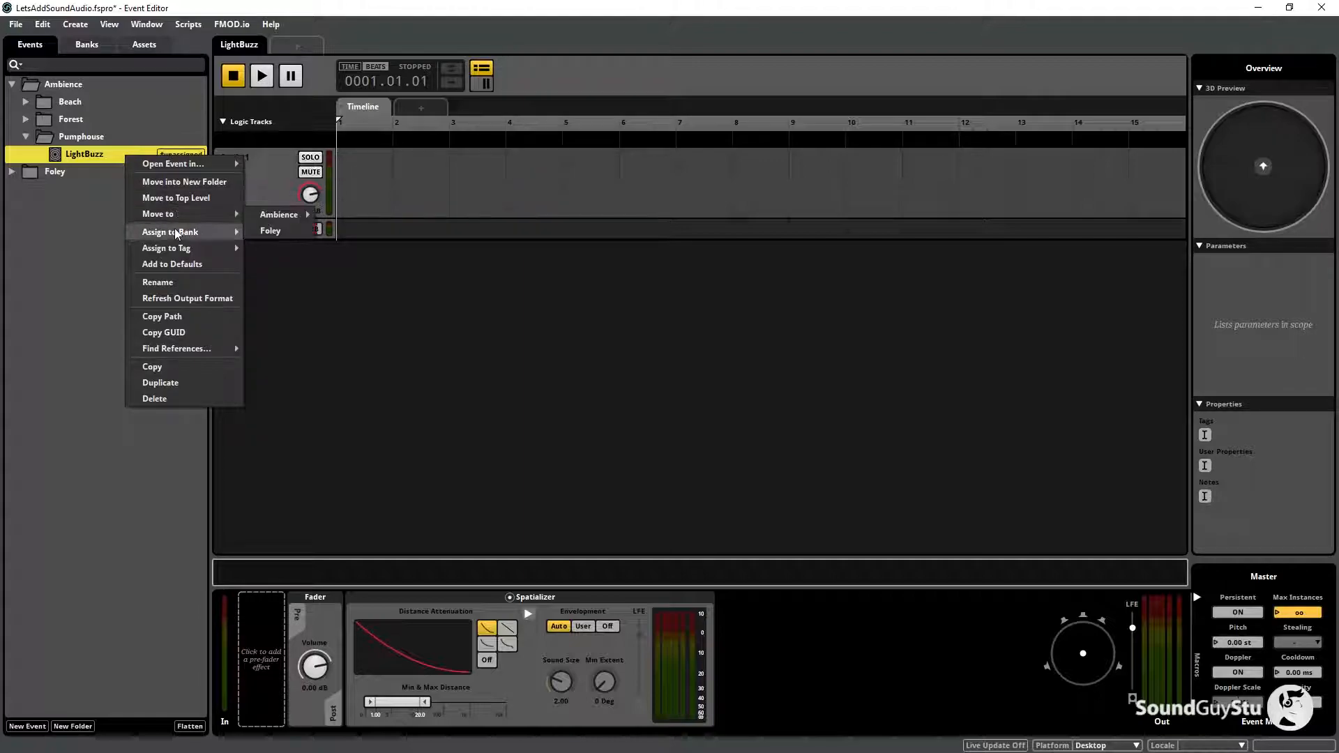
mouse_move(179, 240)
left_click(286, 234)
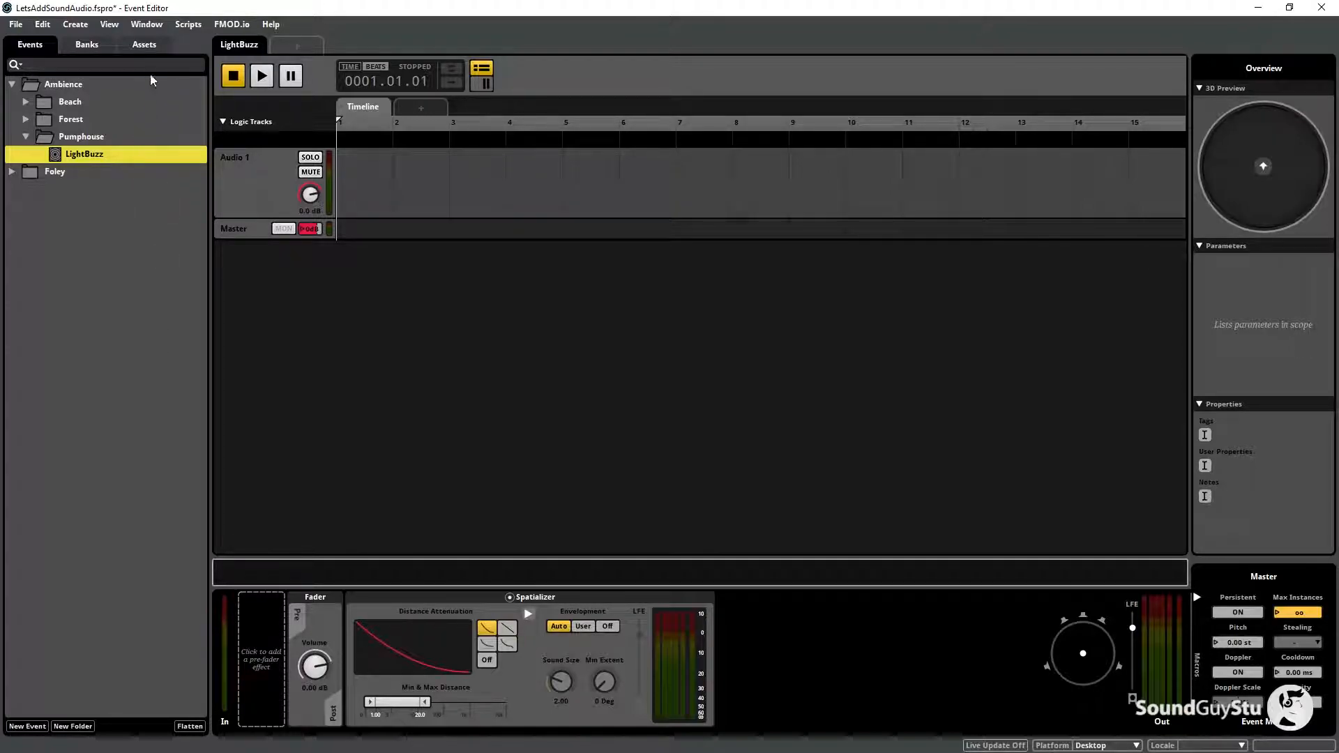
Step: Place Light_Buzz_01.wav from the Audio Bin's Ambience folder at the start of the Audio 1 track and add a loop region over it
left_click(146, 24)
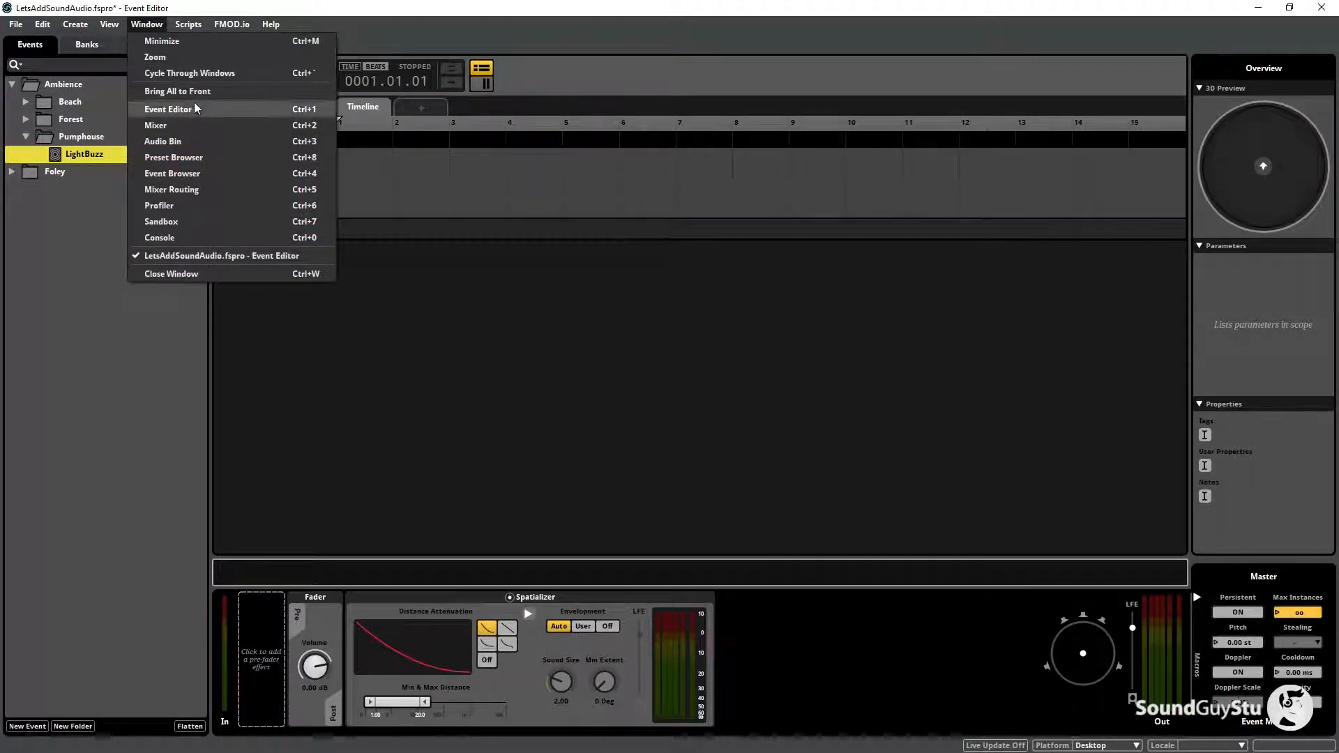
left_click(201, 141)
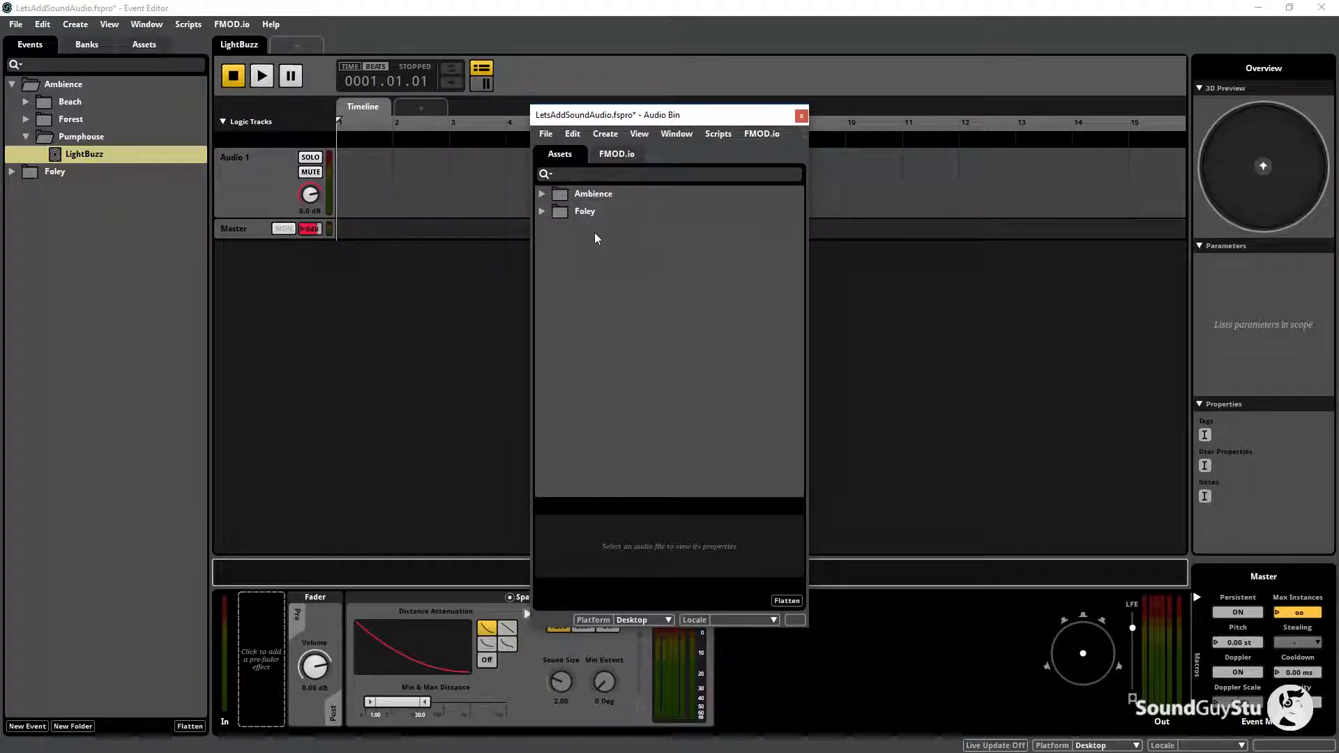
left_click(540, 192)
scroll(651, 242, "down", 3)
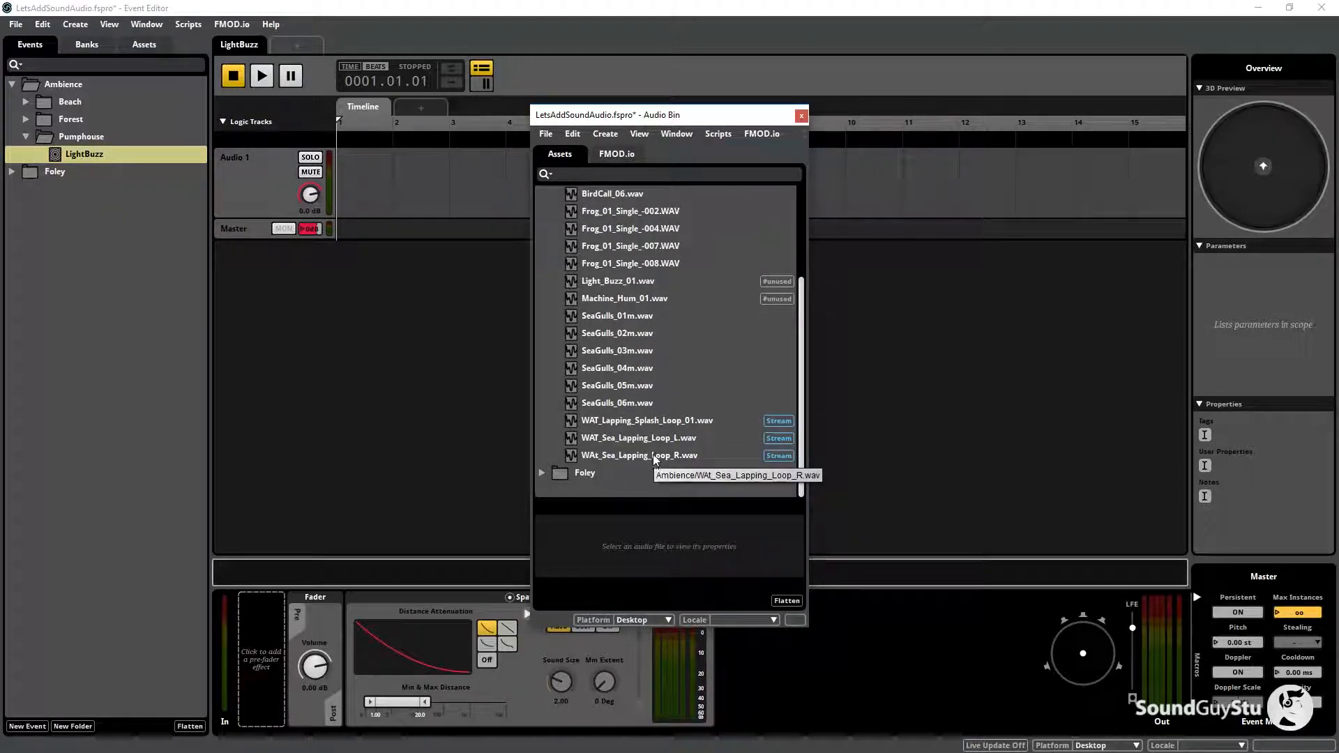
left_click_drag(627, 281, 416, 190)
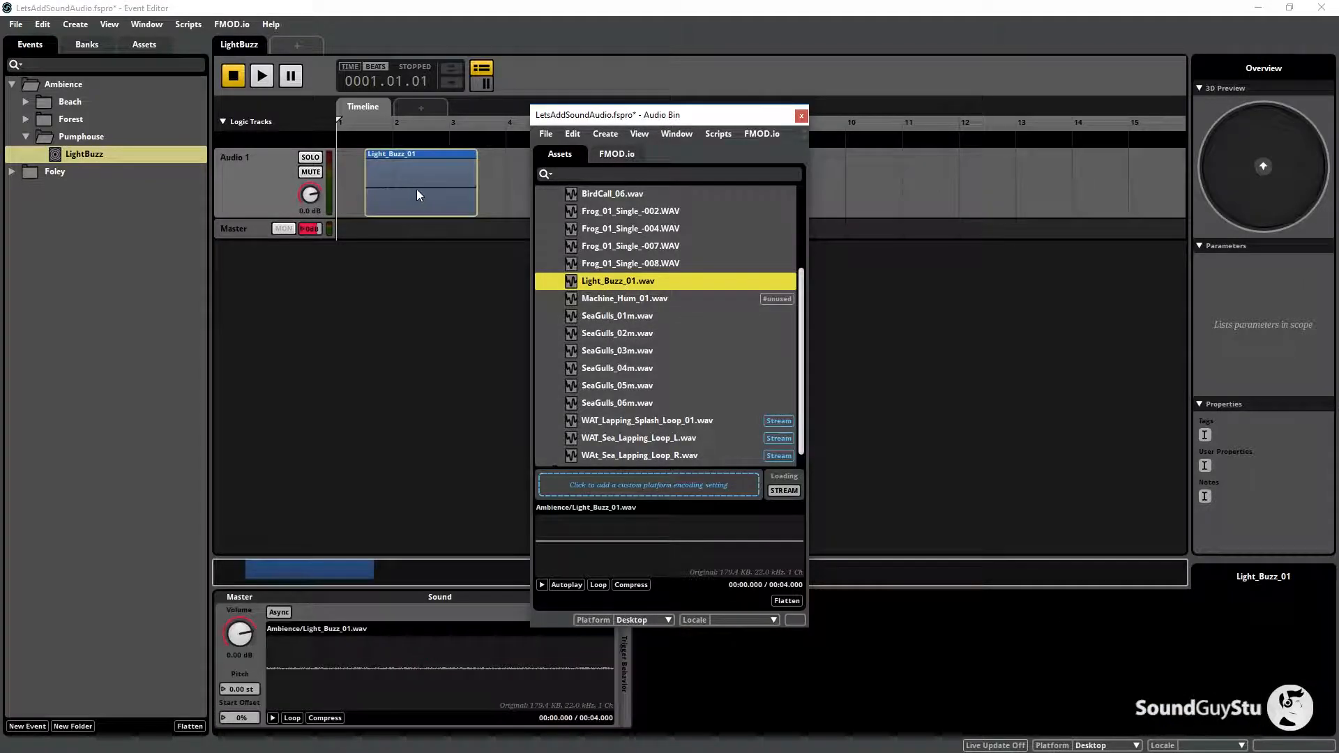
right_click(374, 168)
left_click(458, 261)
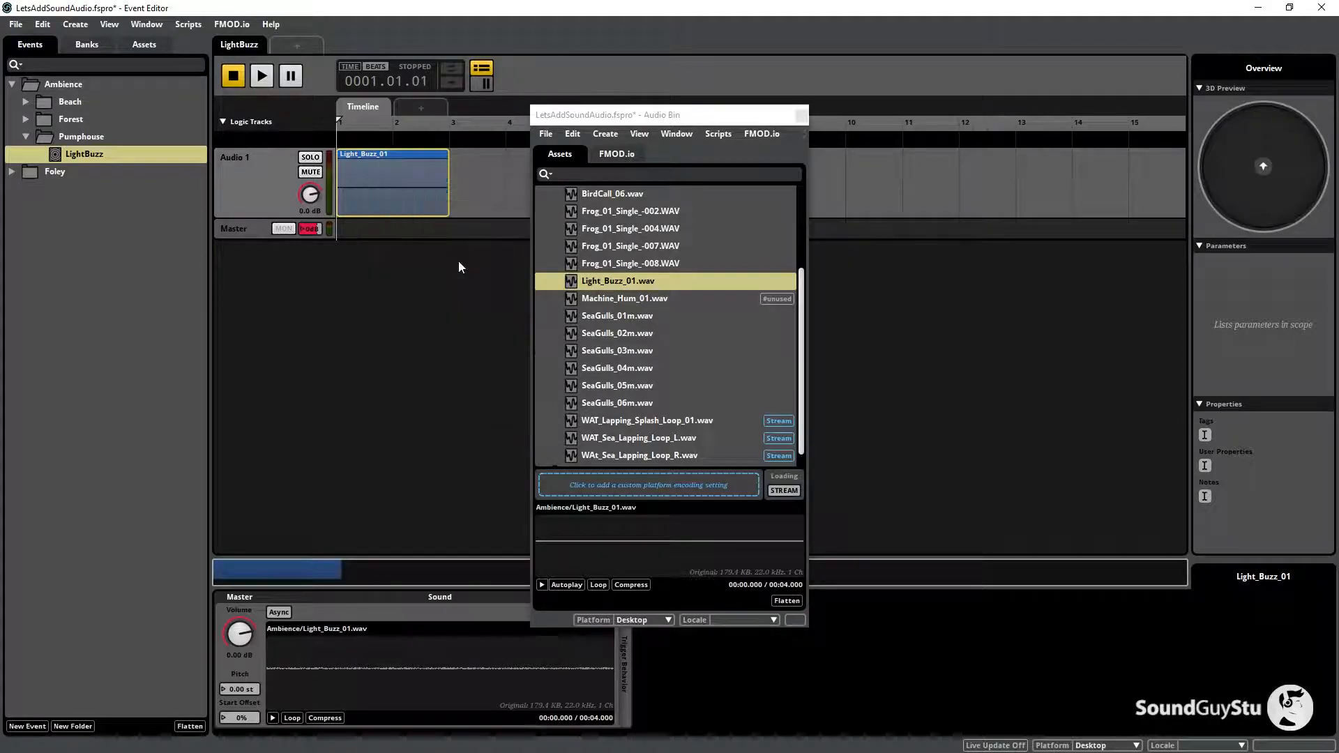
Step: Audition the LightBuzz event and set its master spatializer's minimum and maximum distance to 2.00 and 6.00
key("space")
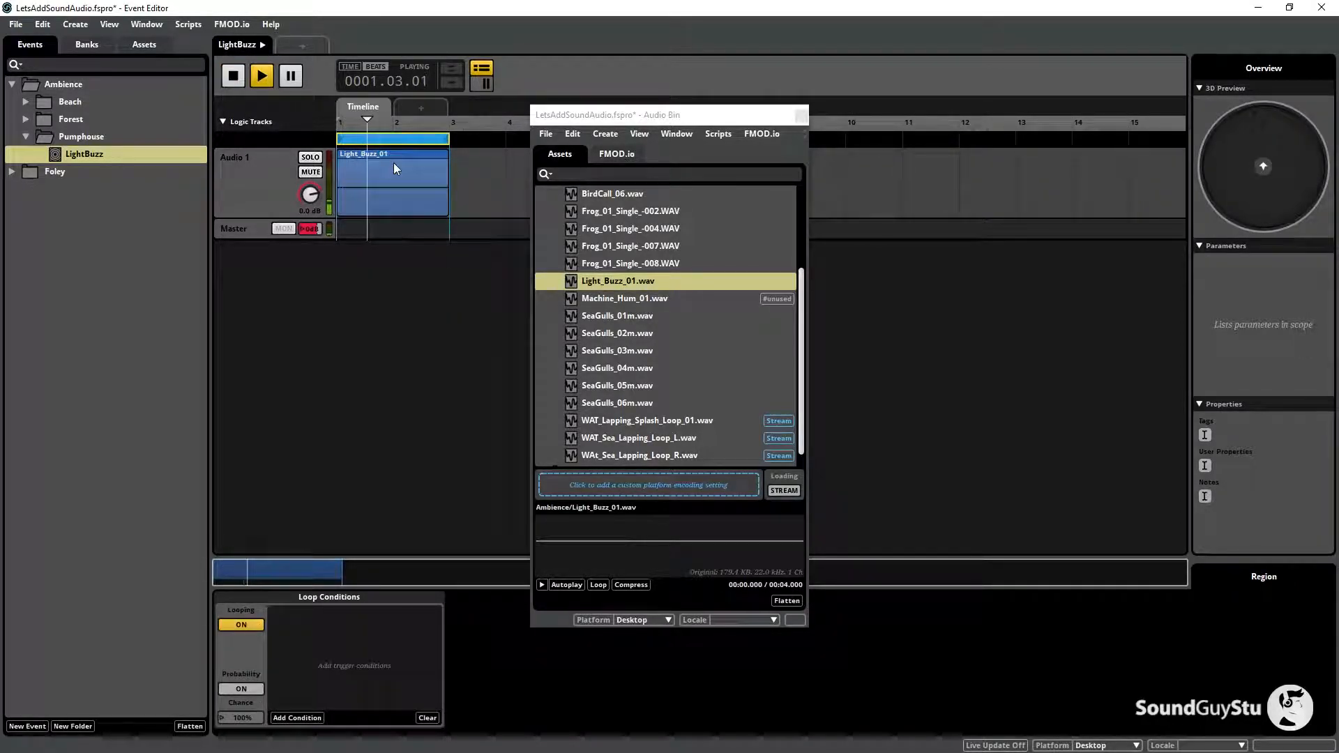
mouse_move(1263, 168)
left_mouse_down()
mouse_move(1283, 158)
mouse_move(1256, 152)
mouse_move(1265, 168)
left_mouse_up()
left_click(352, 174)
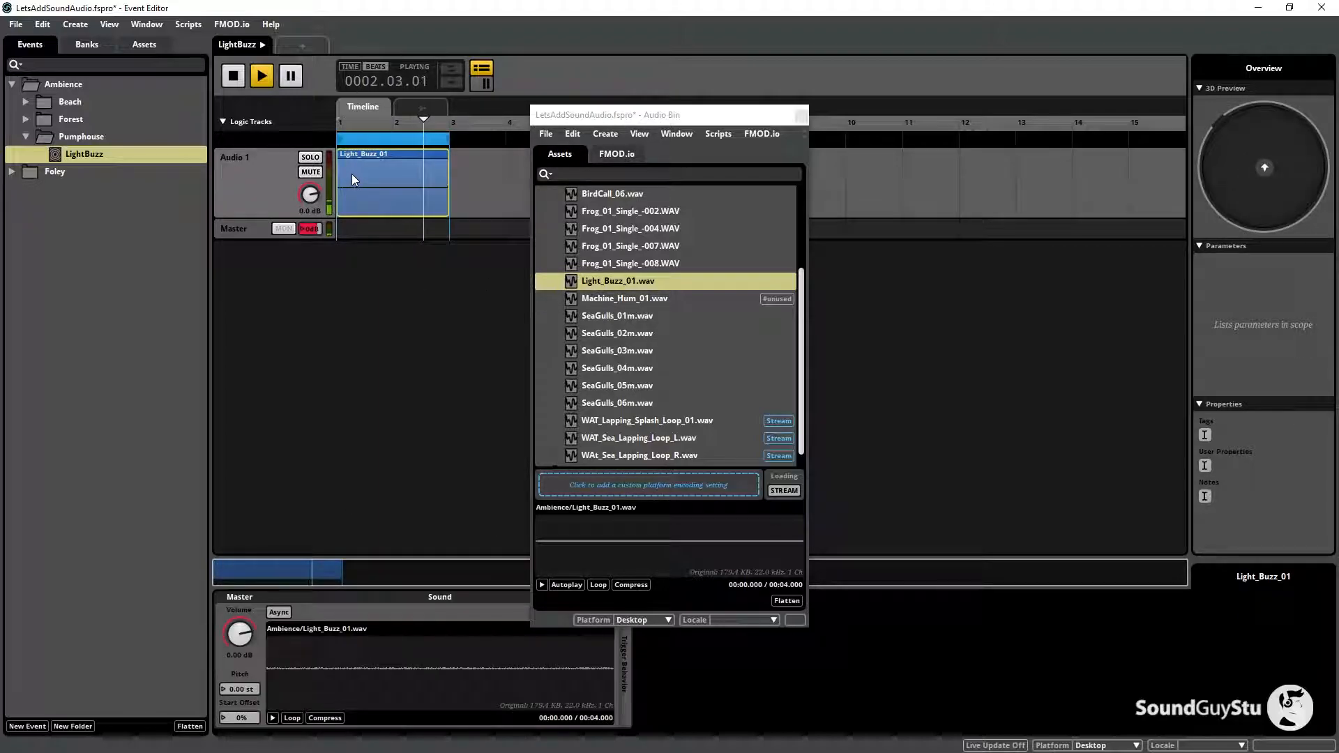
left_click(225, 229)
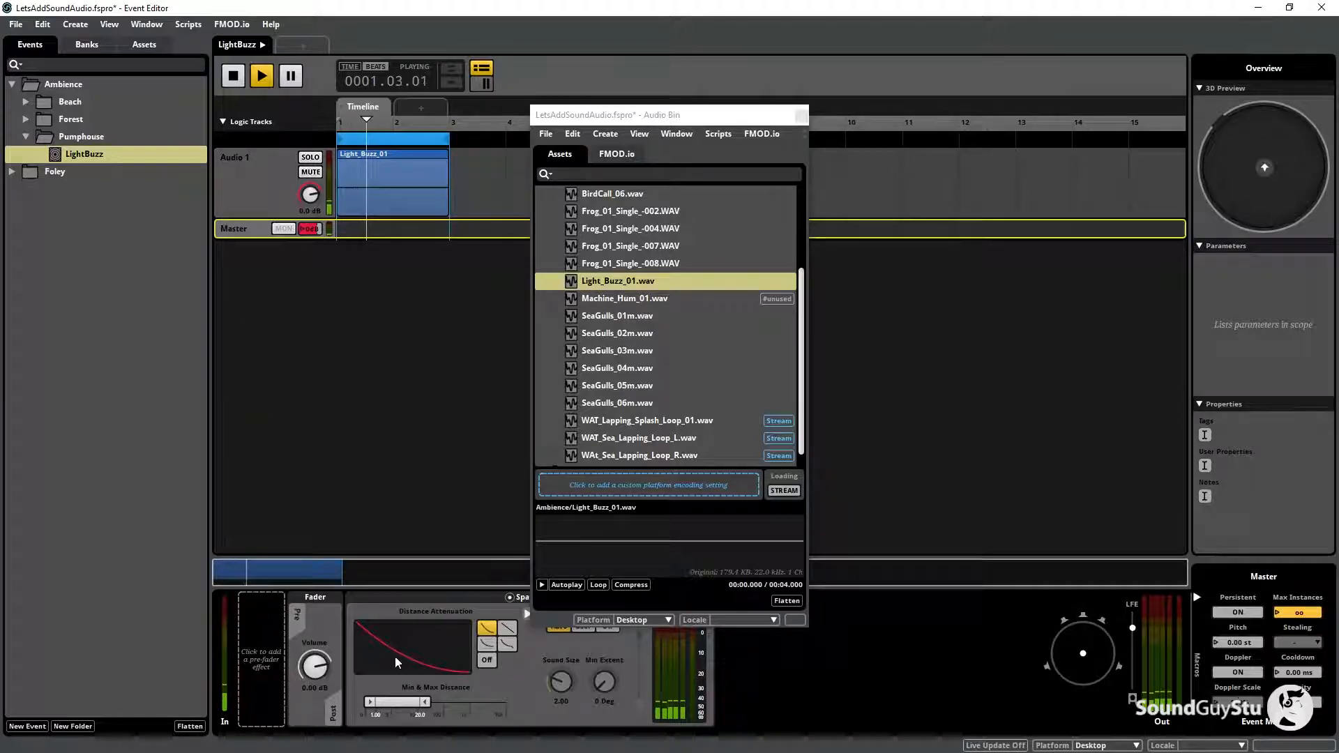
left_click_drag(371, 703, 402, 702)
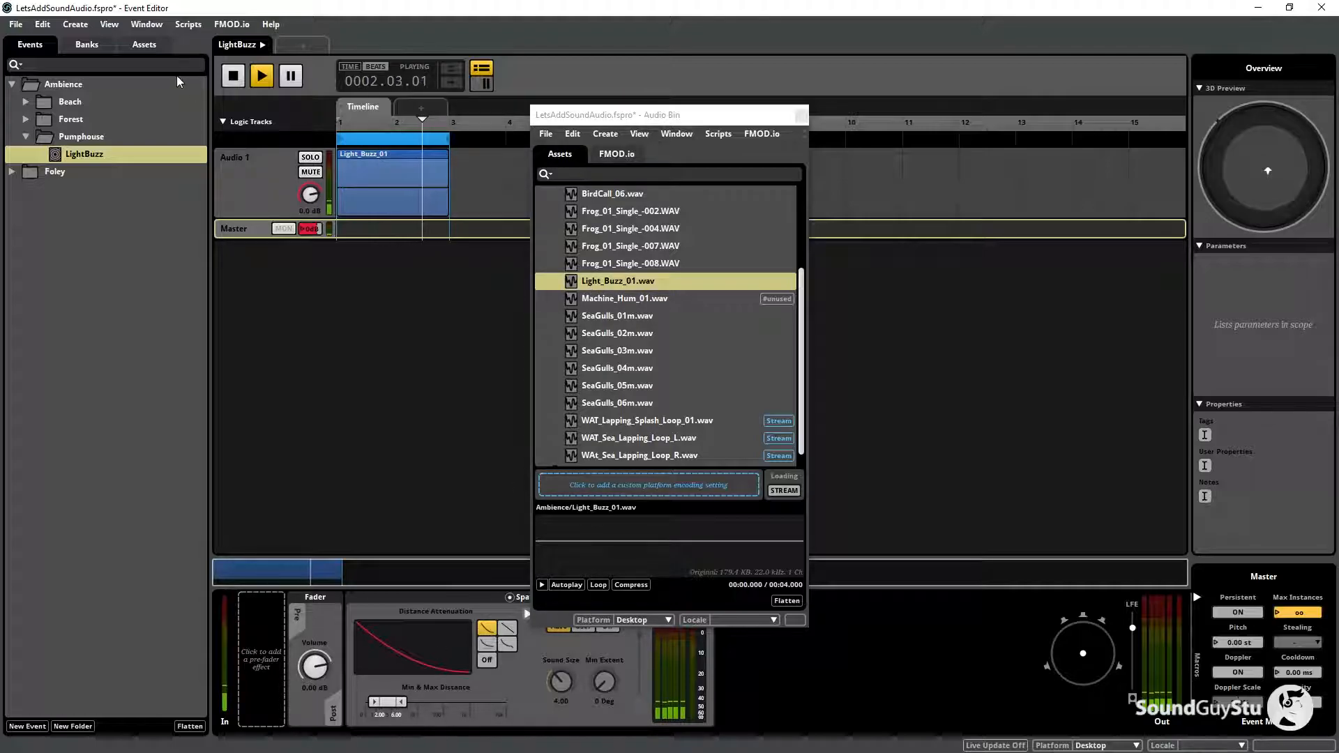
left_click(238, 84)
Step: Rename the event's Audio 1 track to LightBuzz
left_click(243, 162)
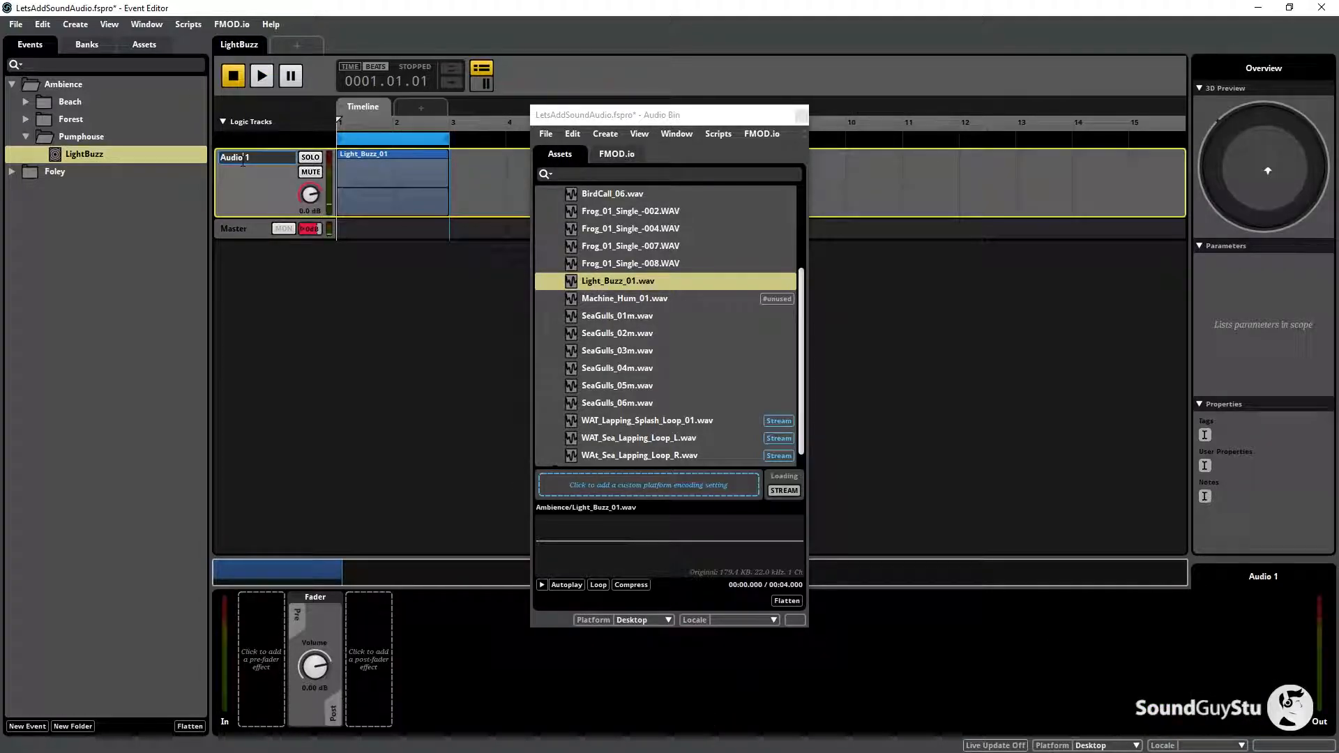
double_click(246, 162)
type("LightBuzz")
key("Return")
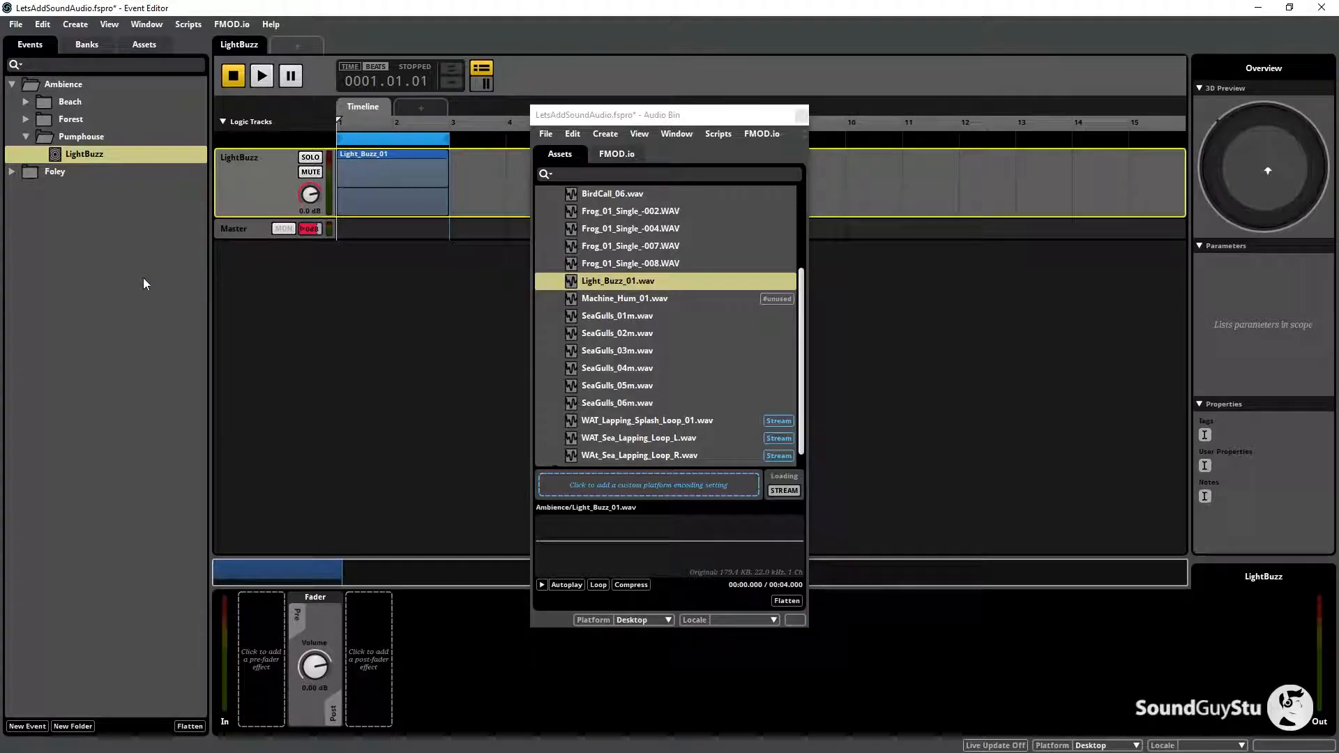
Step: Create a 3D event named MachineHum in the Pumphouse folder and assign it to a bank
right_click(135, 138)
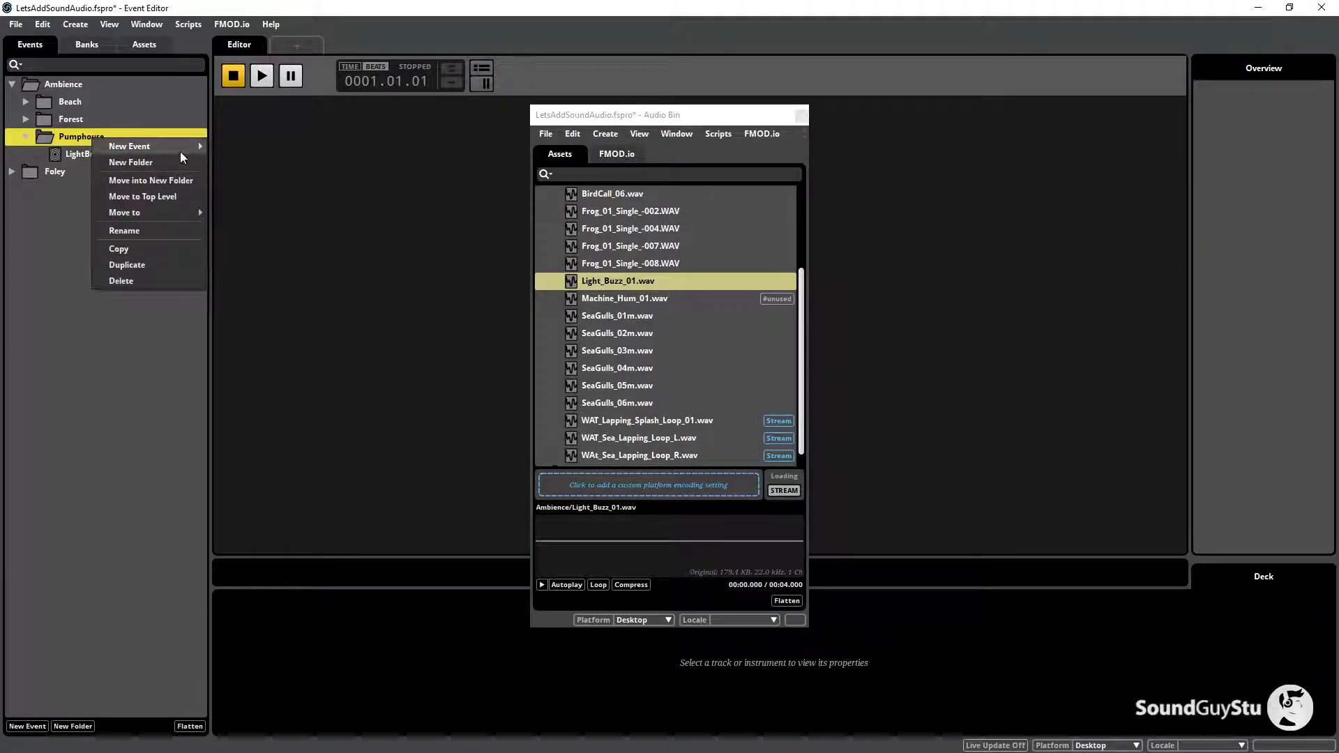
mouse_move(189, 146)
left_click(252, 150)
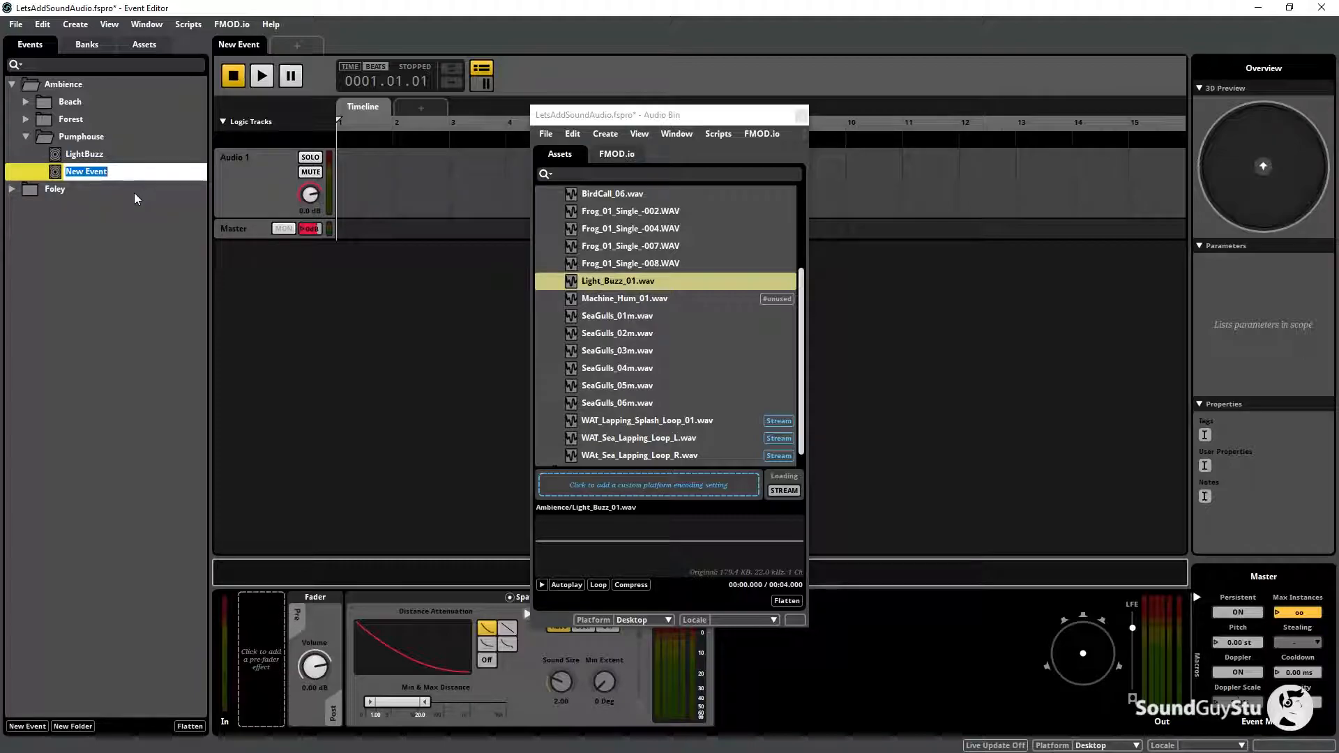
type("MachineHum")
key("Return")
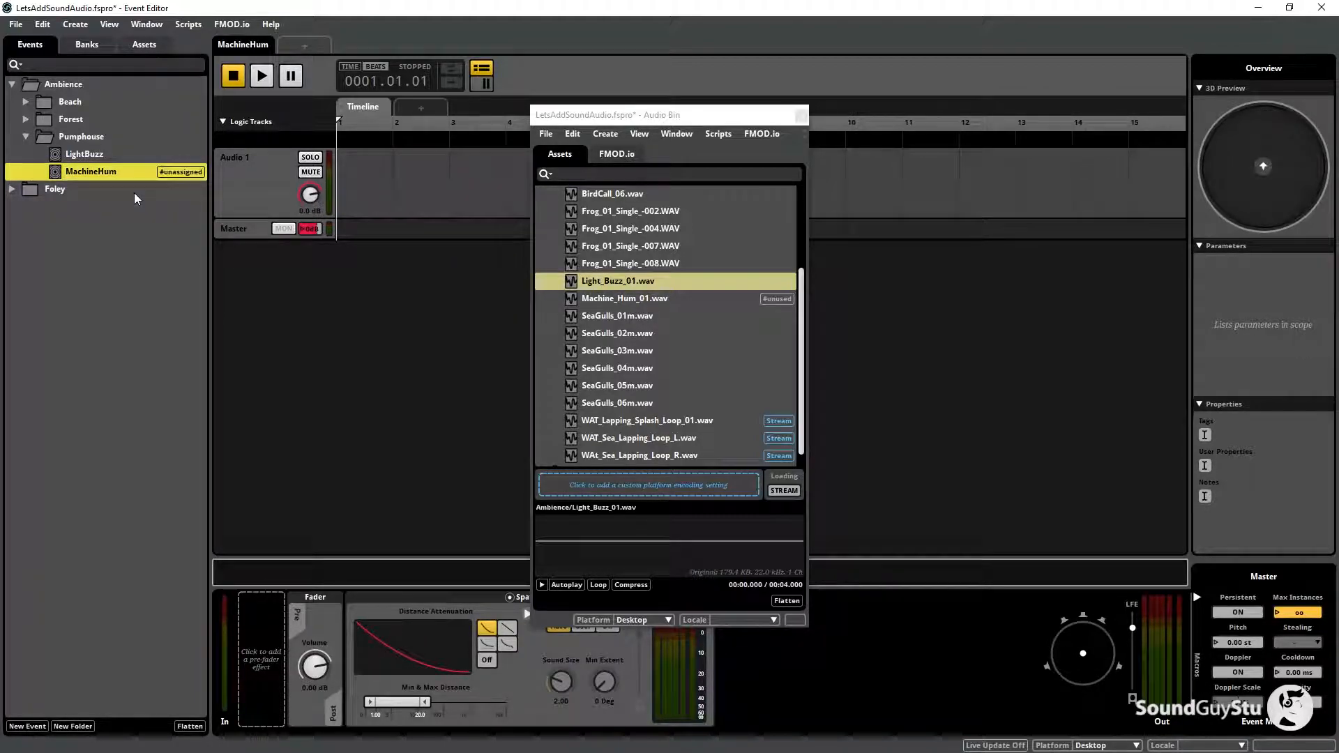
right_click(131, 167)
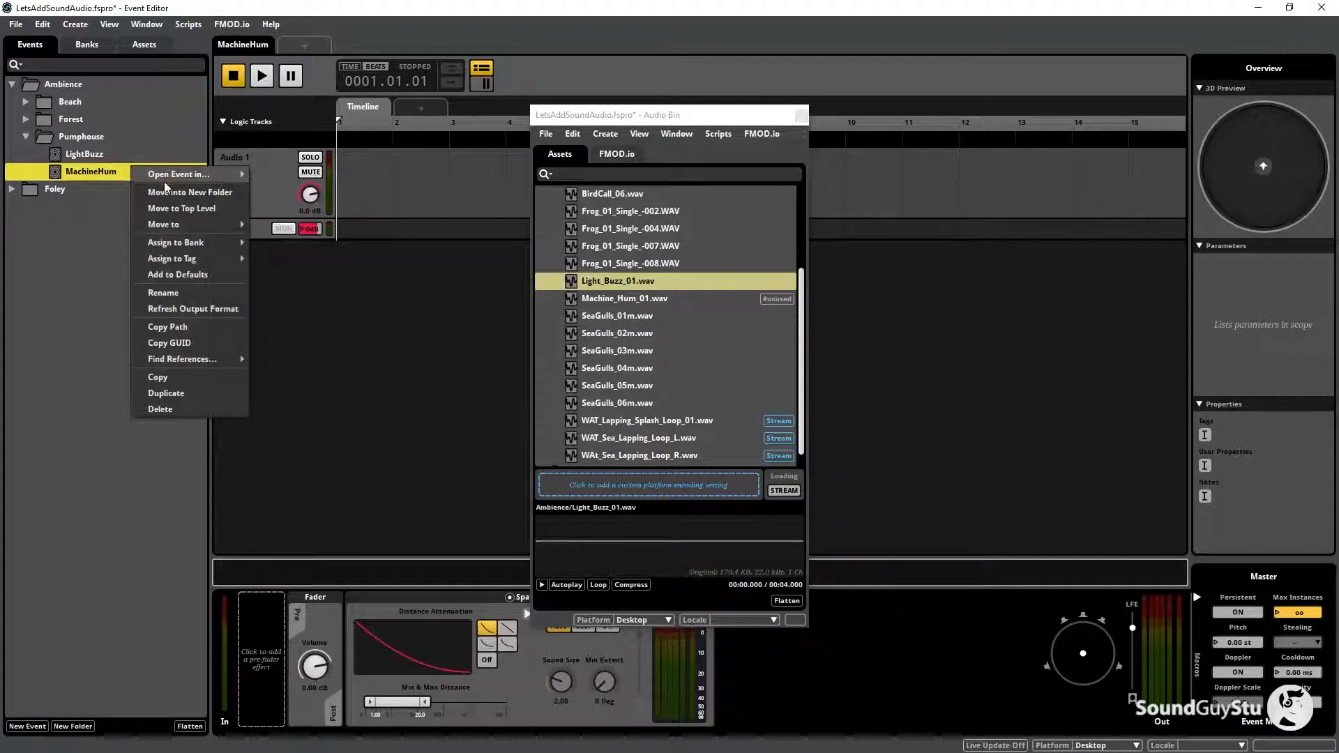
mouse_move(191, 244)
left_click(295, 247)
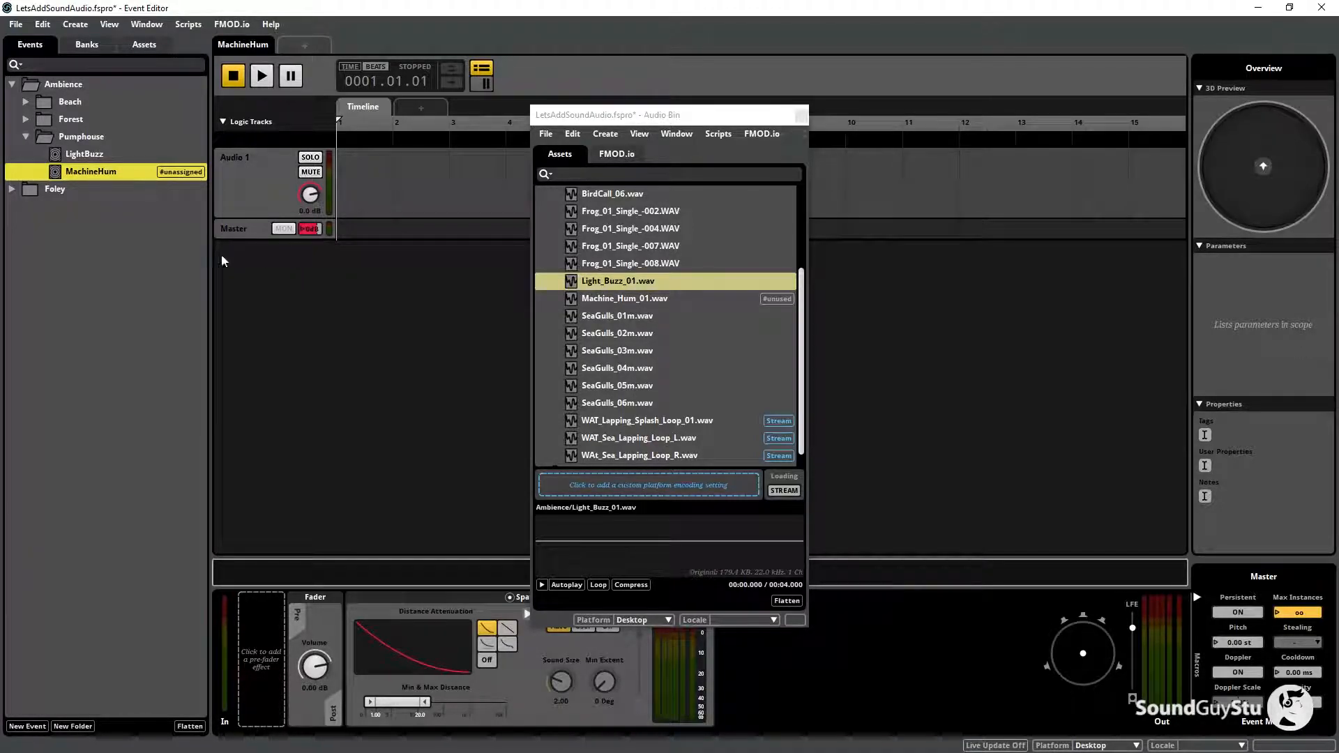
Step: Rename the new event's Audio 1 track to MachineHum
double_click(240, 161)
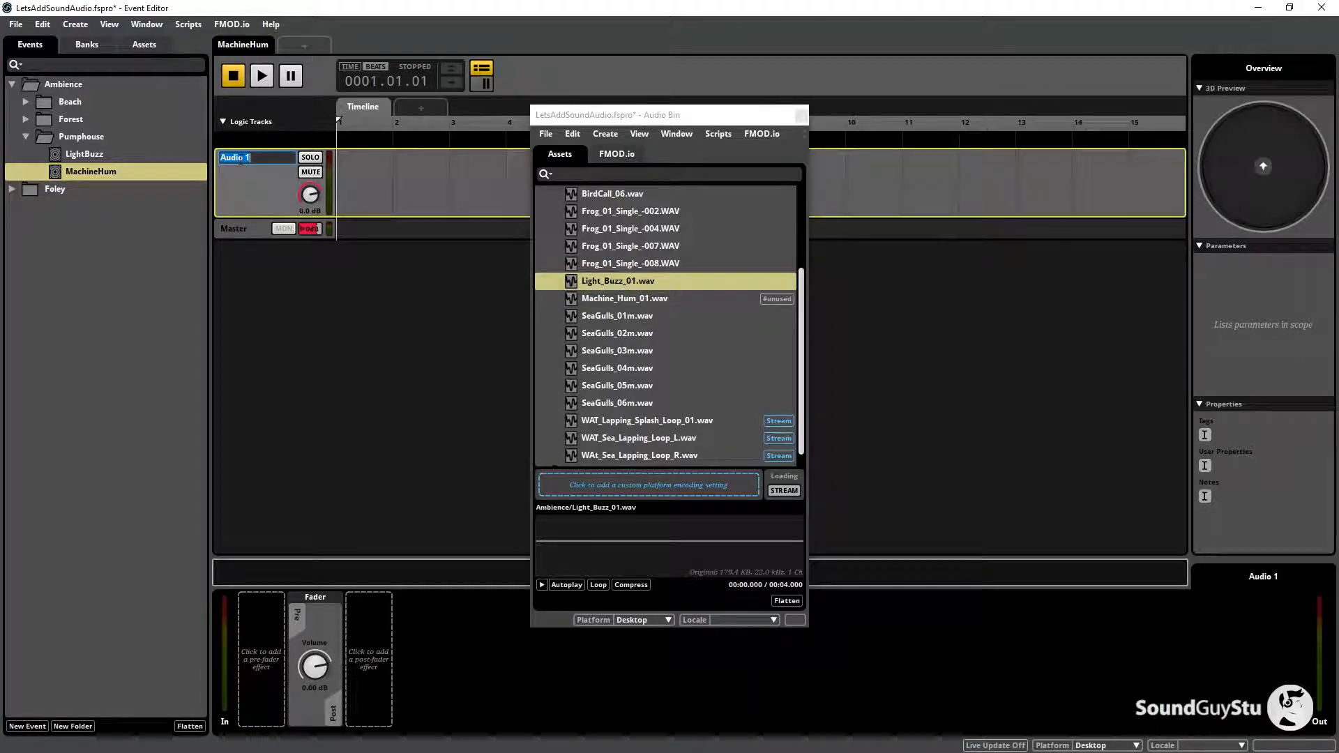
type("MachineHum")
key("Return")
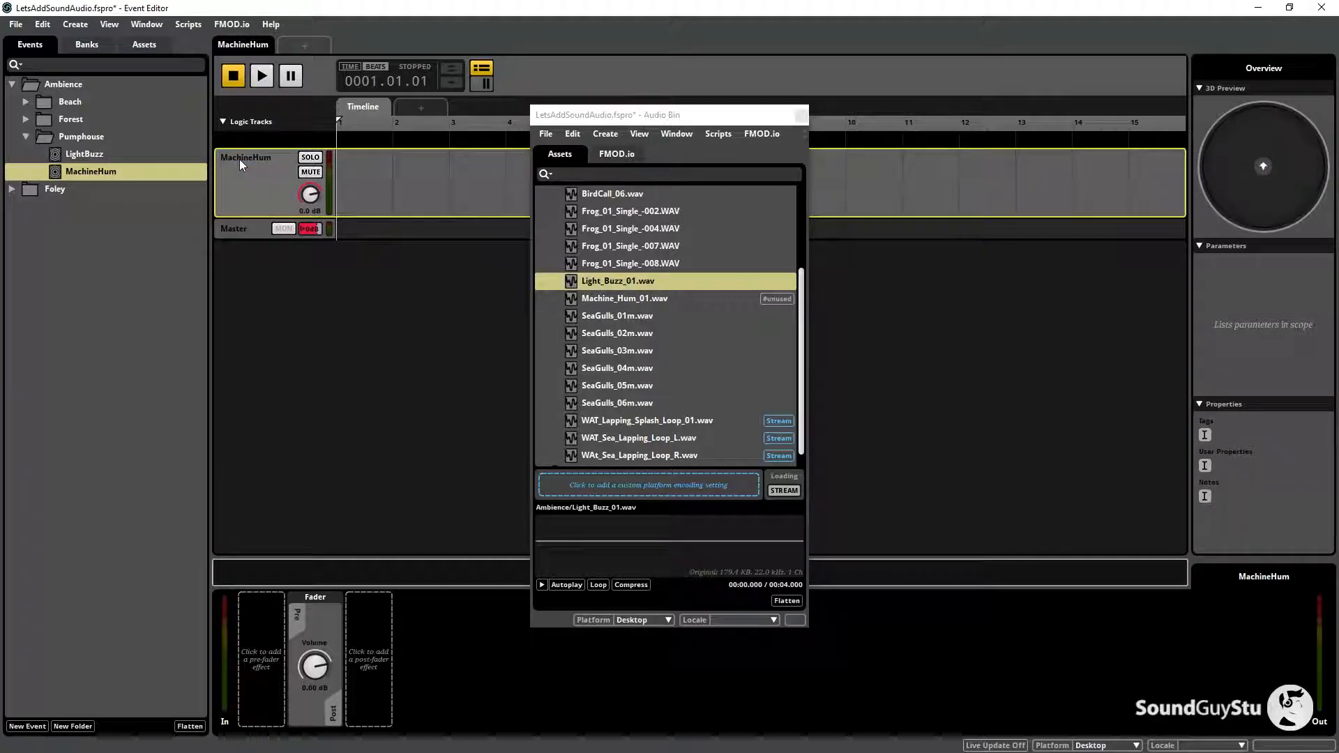
Step: Place Machine_Hum_01.wav at the start of the MachineHum track and add a loop region over it
left_click(625, 298)
left_click_drag(625, 296, 369, 178)
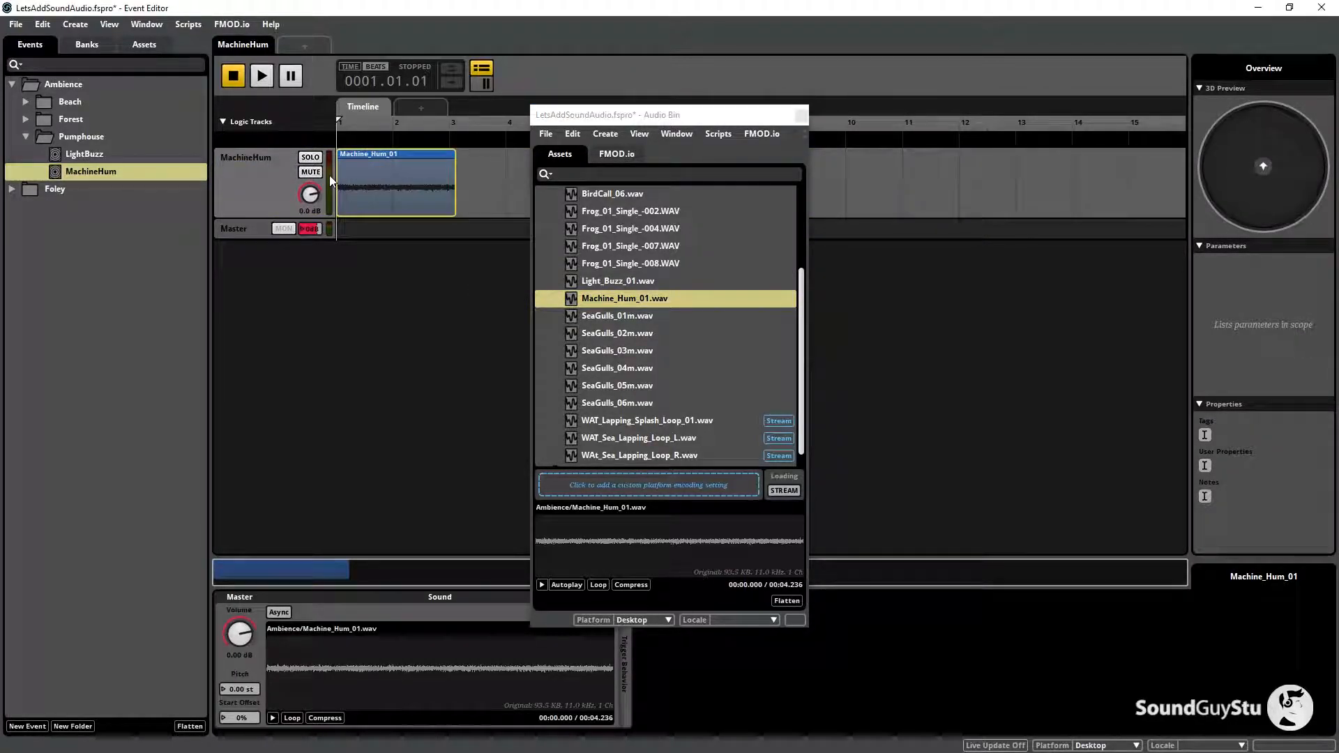
right_click(374, 166)
left_click(453, 259)
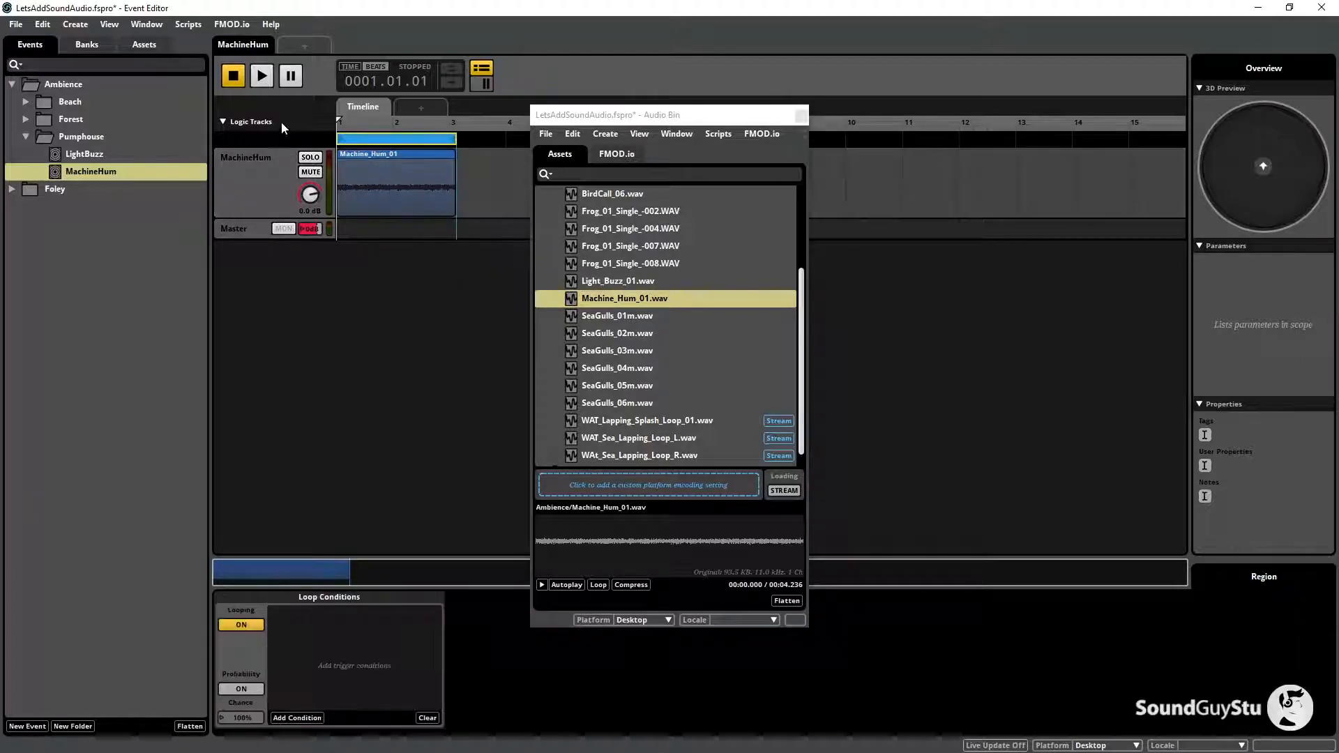
Step: Audition MachineHum, set its spatializer's minimum and maximum distance to 2.40 and 6.20, and close the Audio Bin
left_click(256, 78)
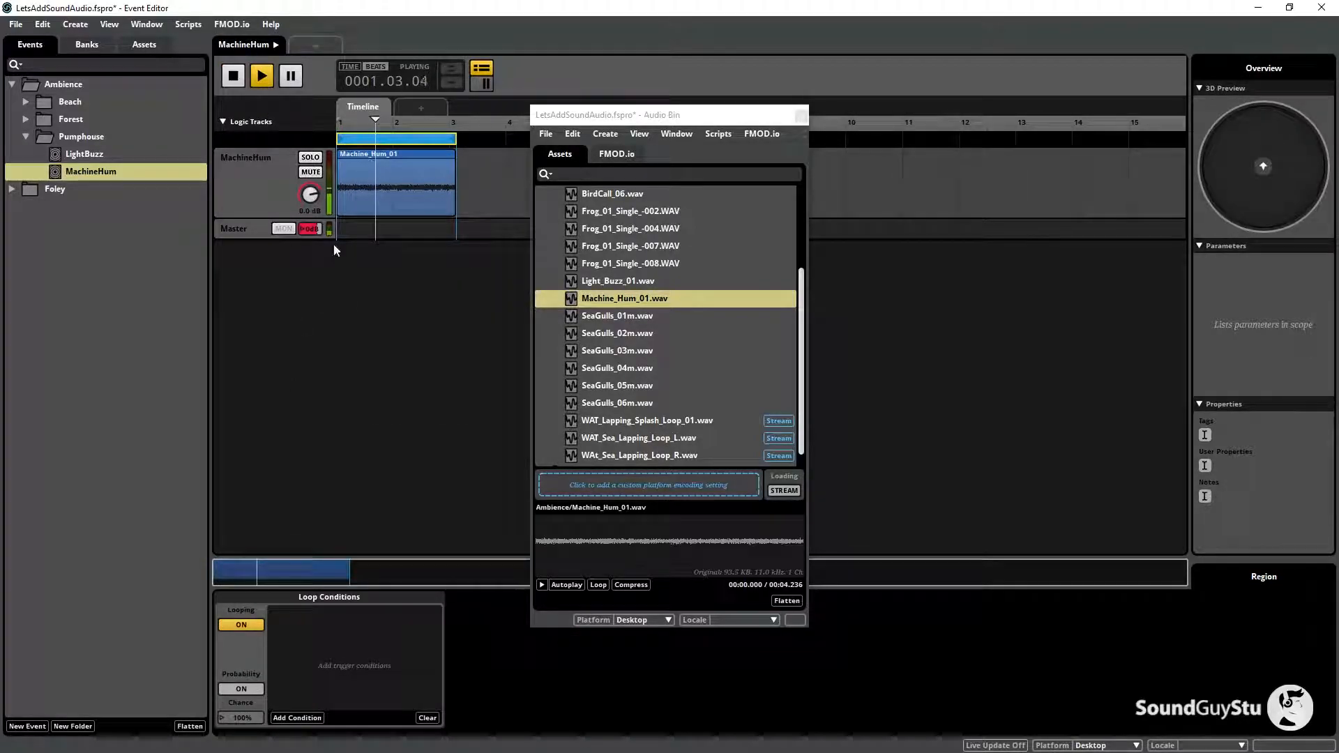
left_click(257, 230)
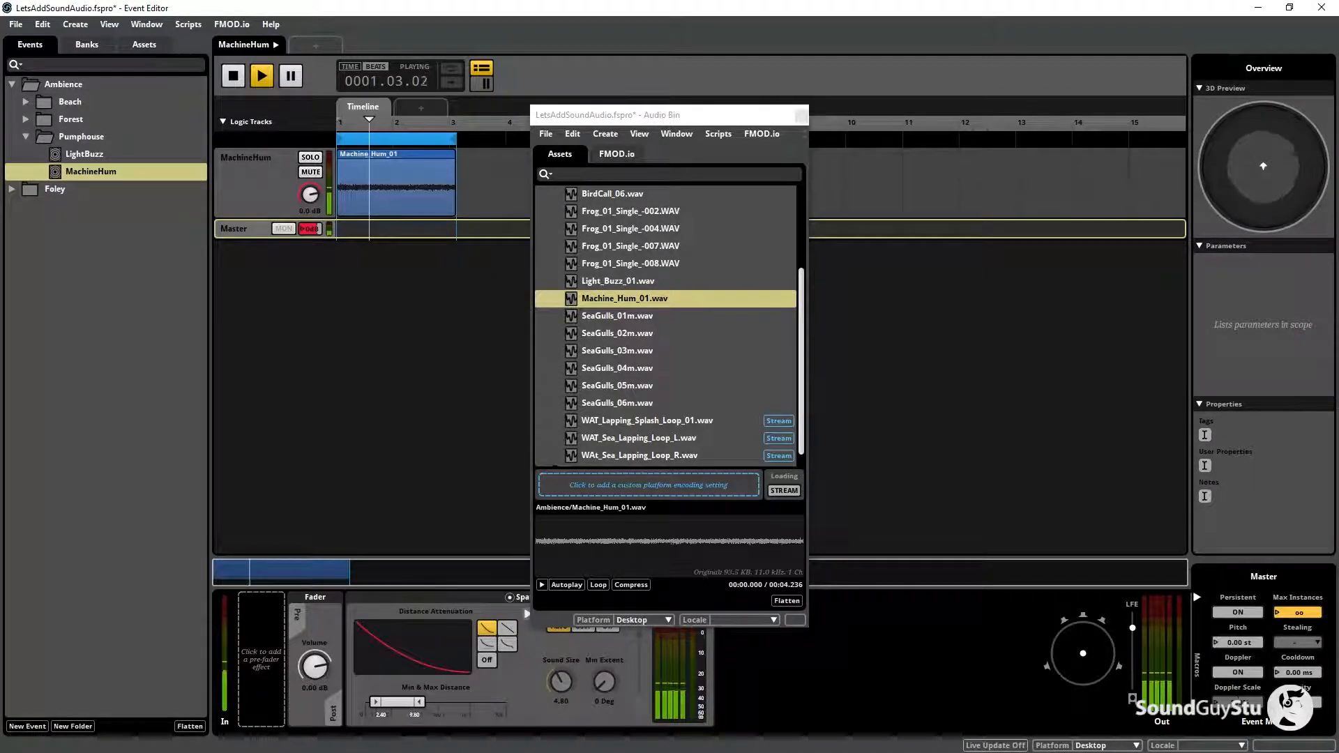
left_click(231, 76)
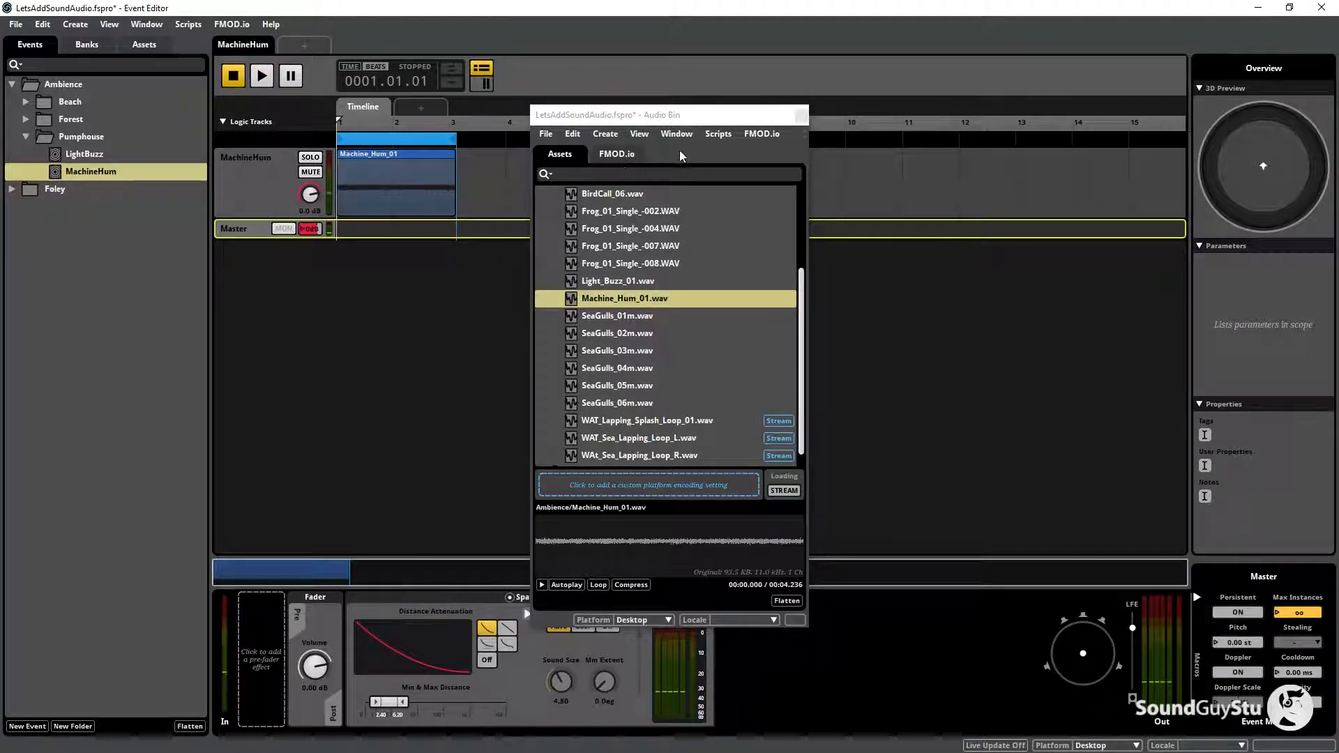
left_click(801, 115)
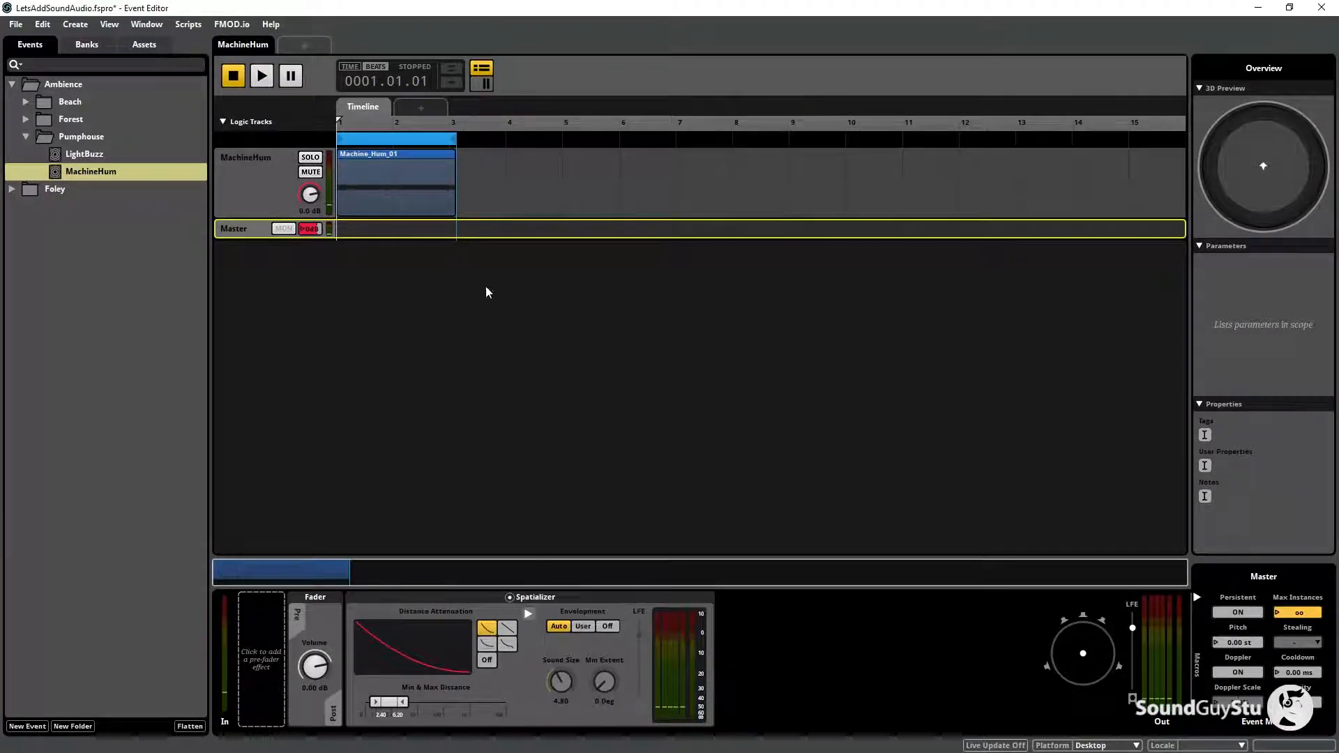
left_click(141, 268)
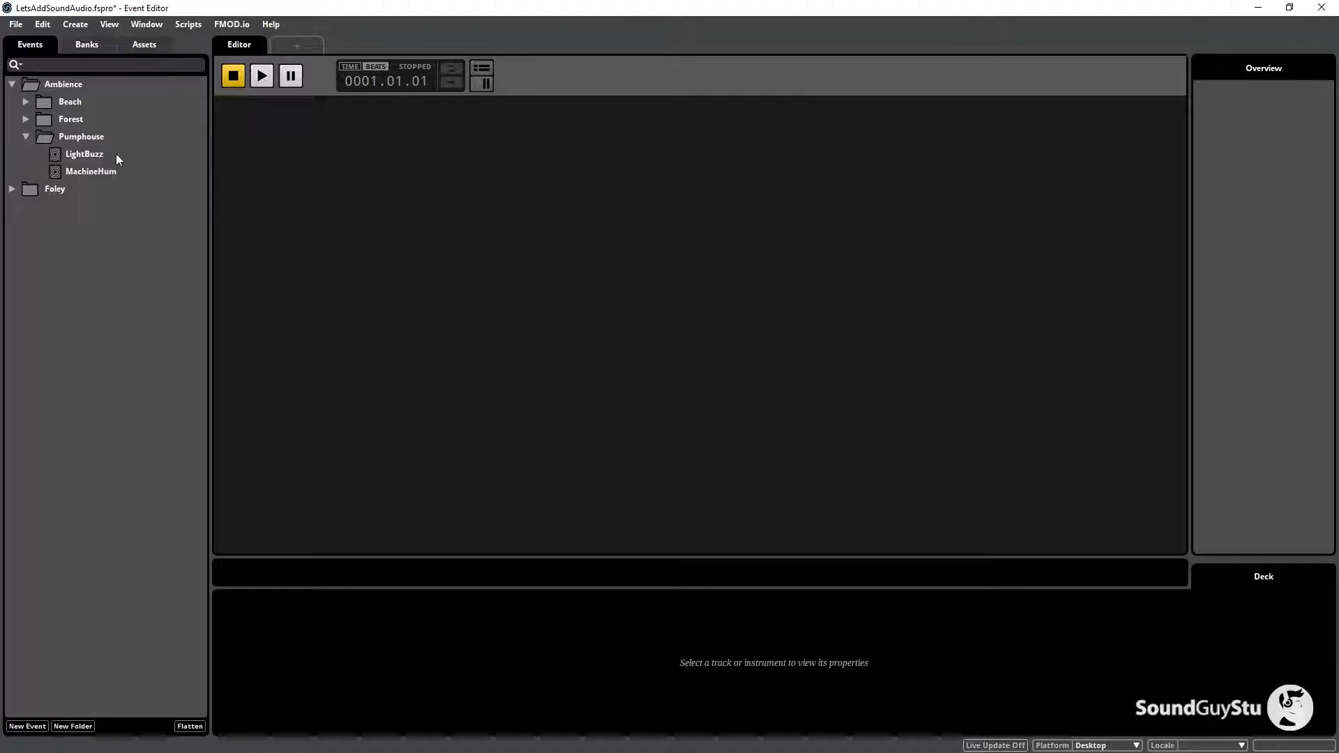
Step: Open the LightBuzz event, bring up the Mixer, check its snapshots, and return to the routing list
left_click(74, 137)
left_click(70, 153)
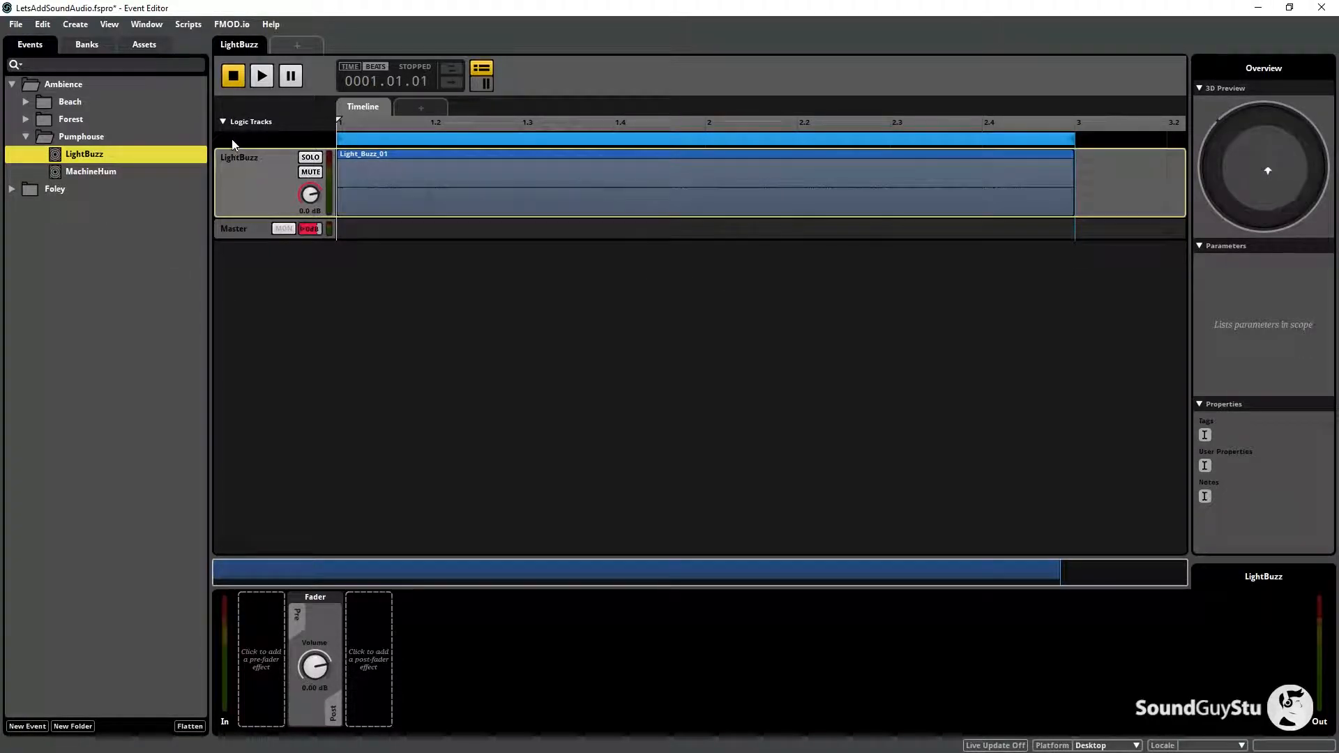
left_click(150, 29)
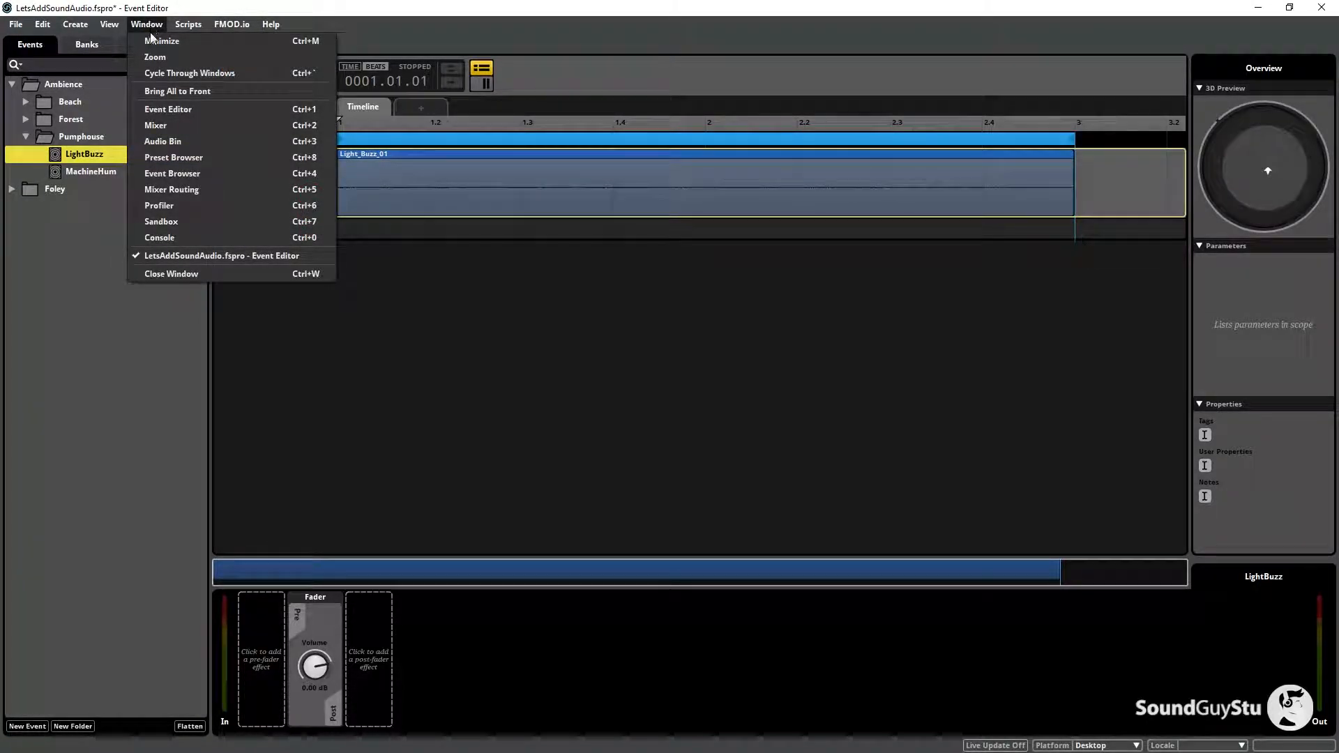
left_click(195, 124)
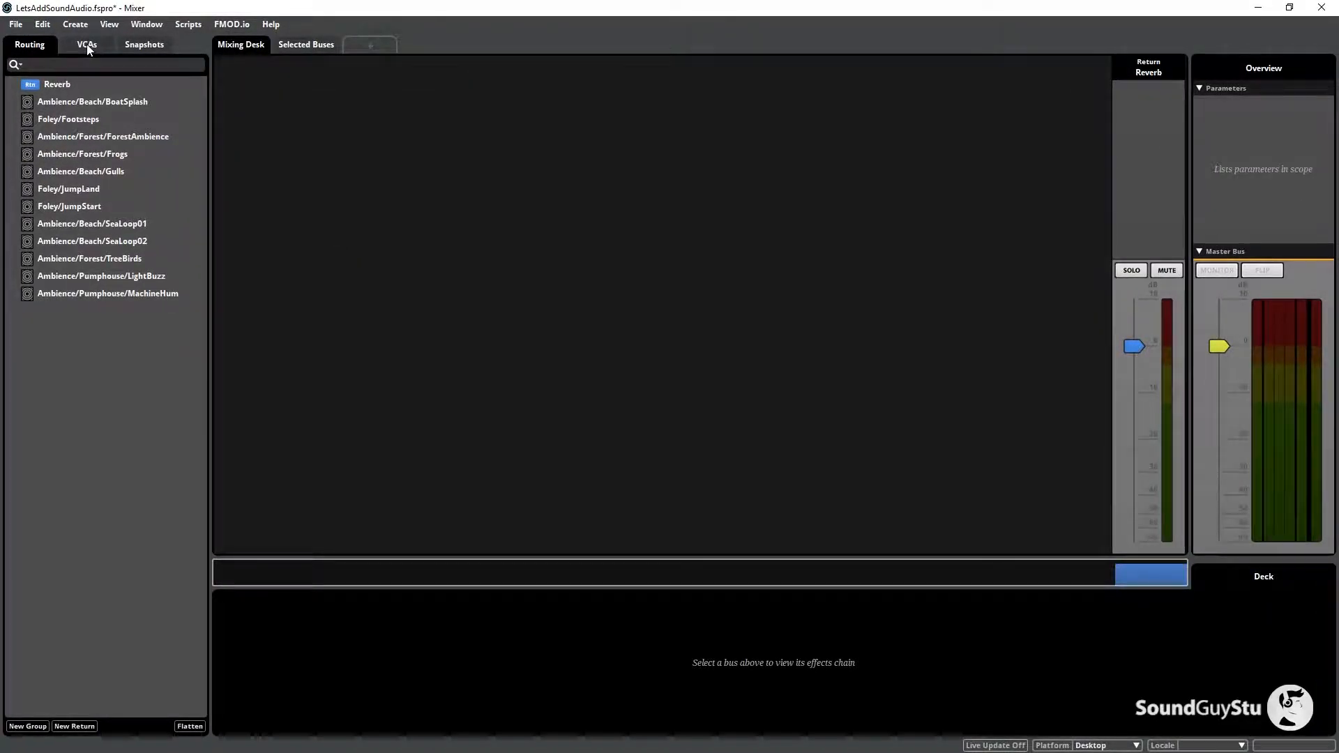
left_click(143, 46)
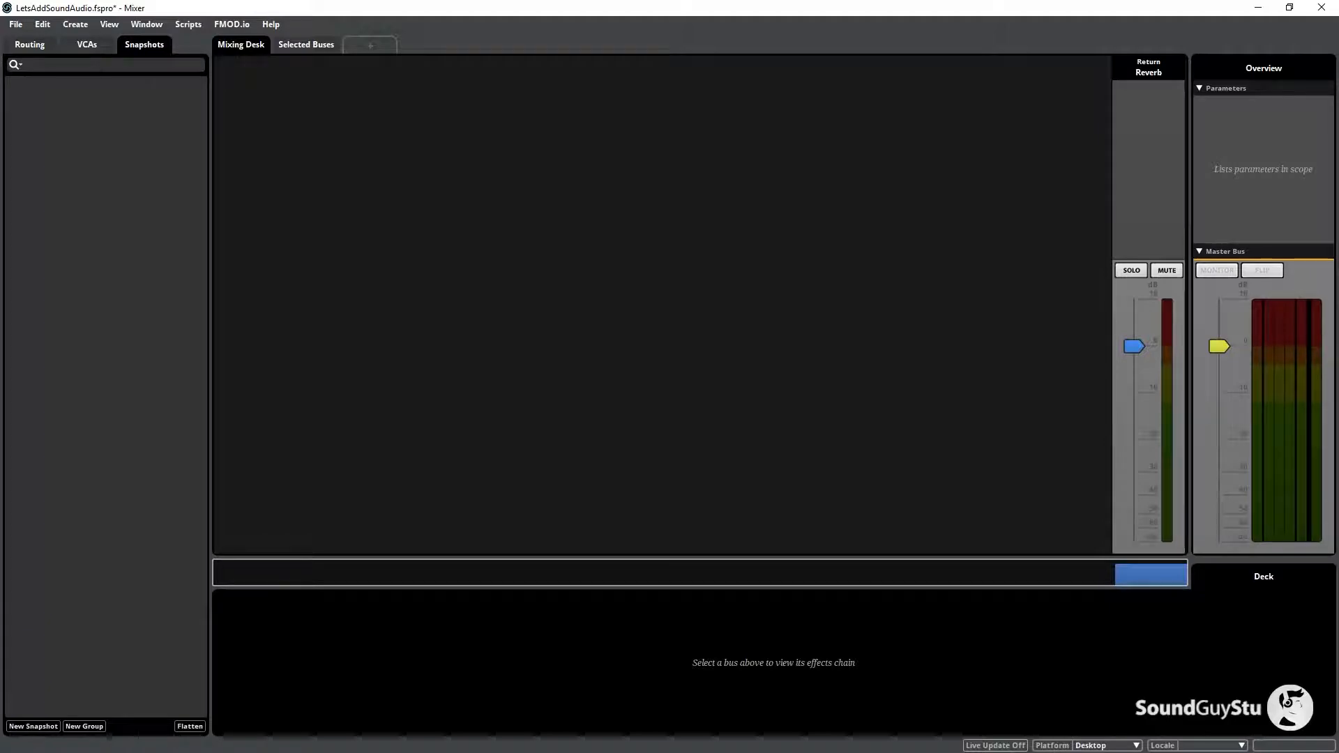
left_click(44, 47)
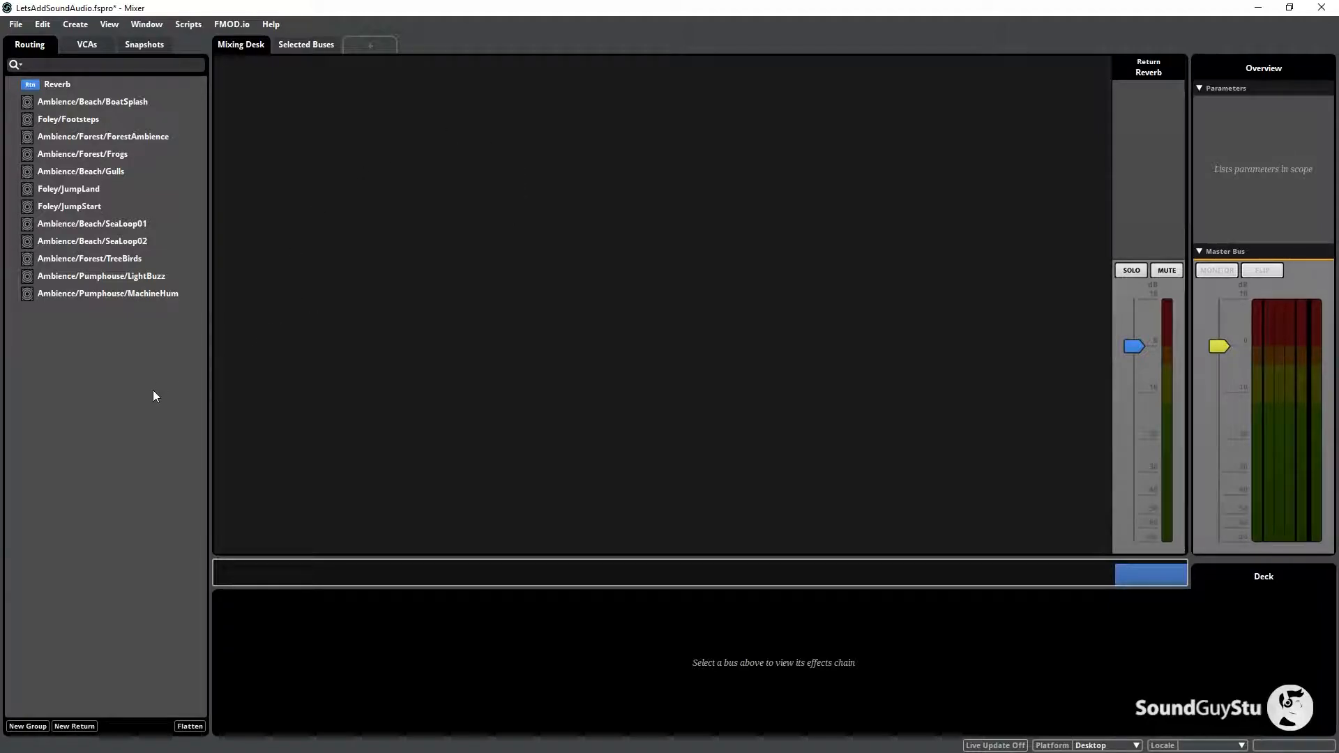
Step: Create a mixer group named AmbienceExternal
right_click(54, 358)
left_click(77, 363)
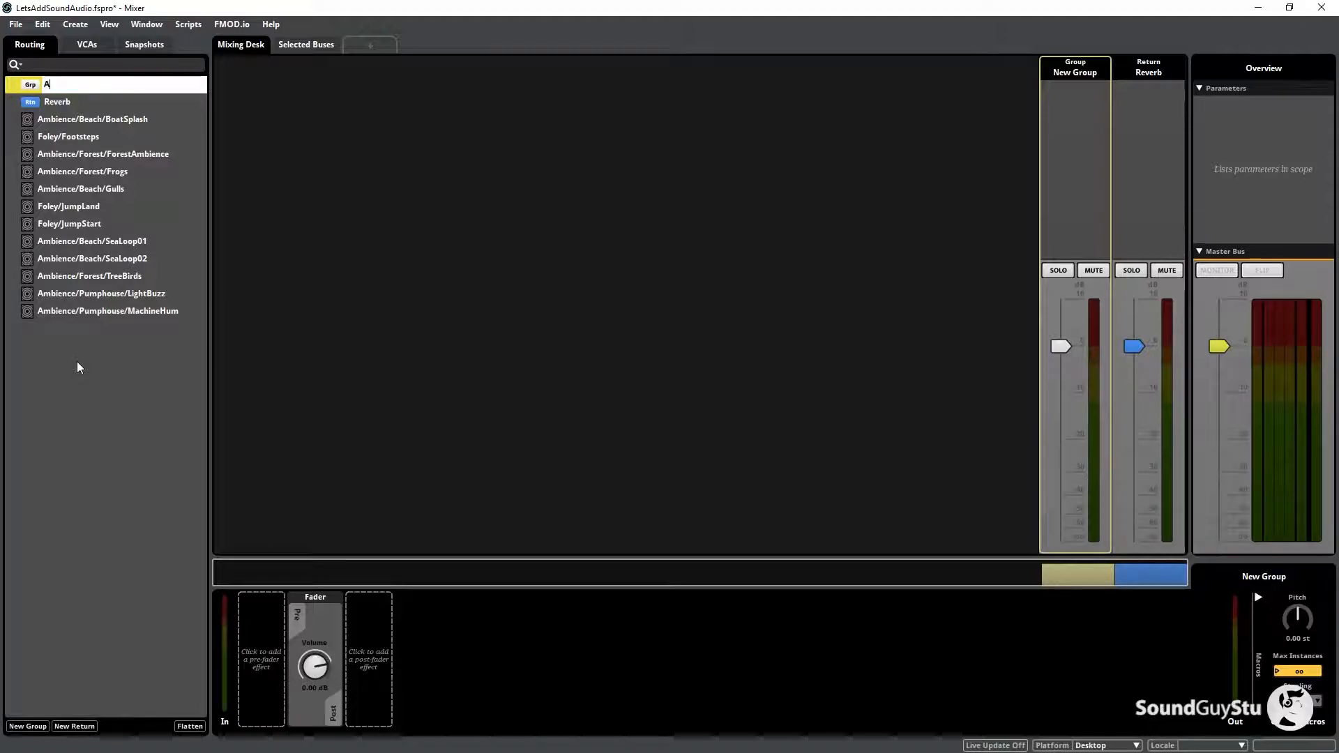
type("AmbienceExternal")
key("Return")
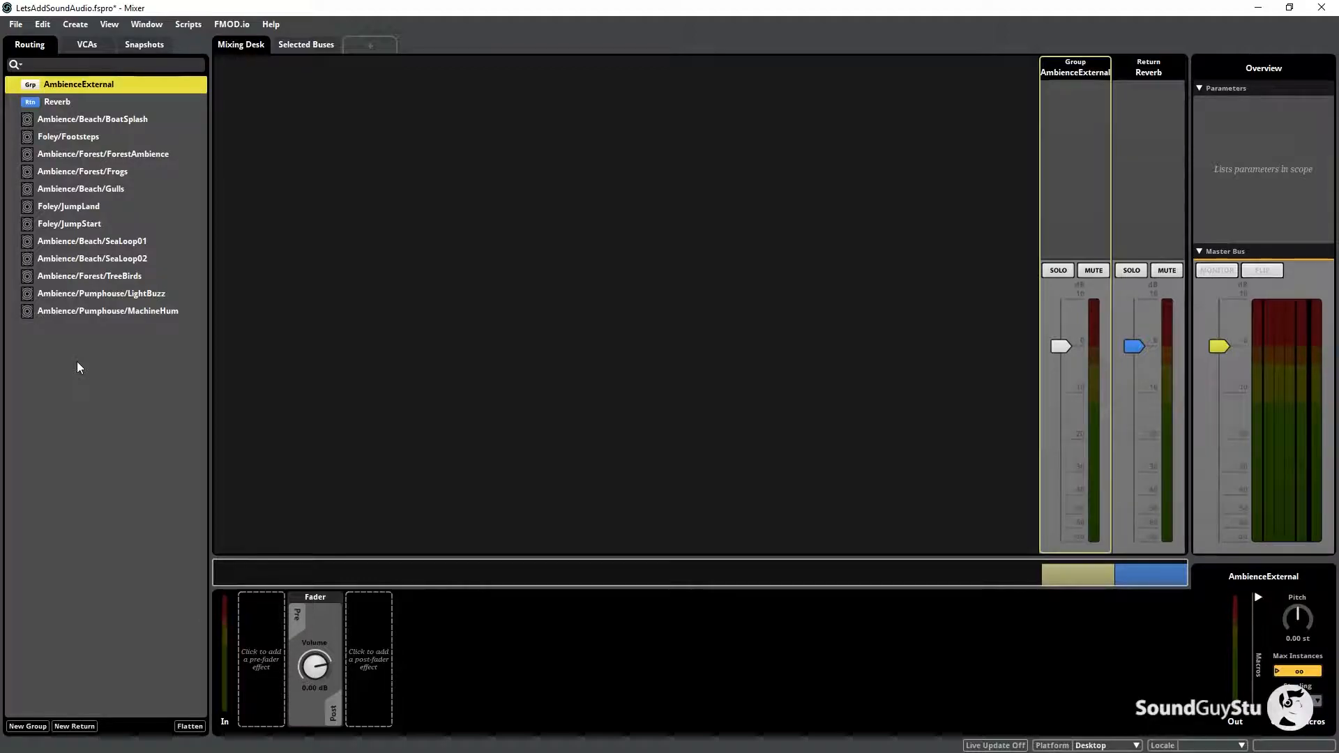
Step: Route BoatSplash, ForestAmbience, Frogs, Gulls, SeaLoop01, SeaLoop02 and TreeBirds into the AmbienceExternal group, and collapse the group
left_click(111, 121)
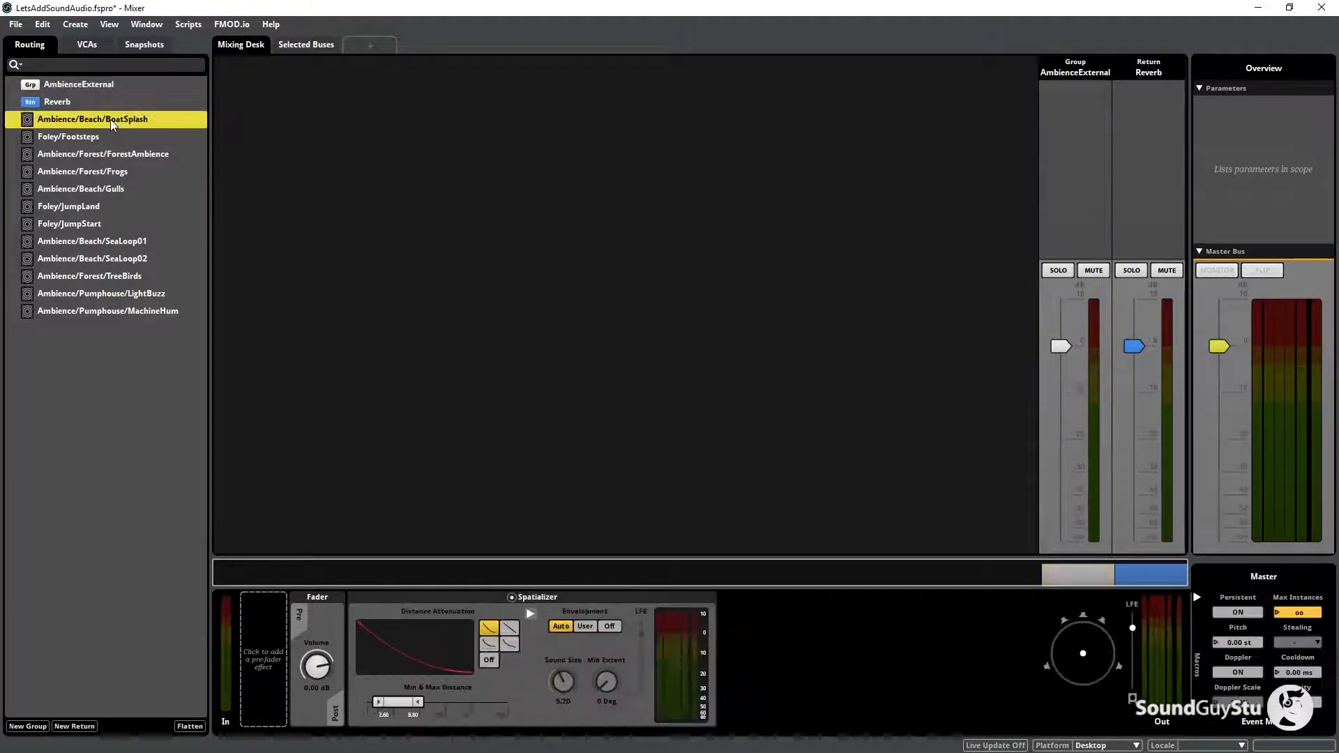
left_click(145, 154)
left_click(130, 175, "ctrl")
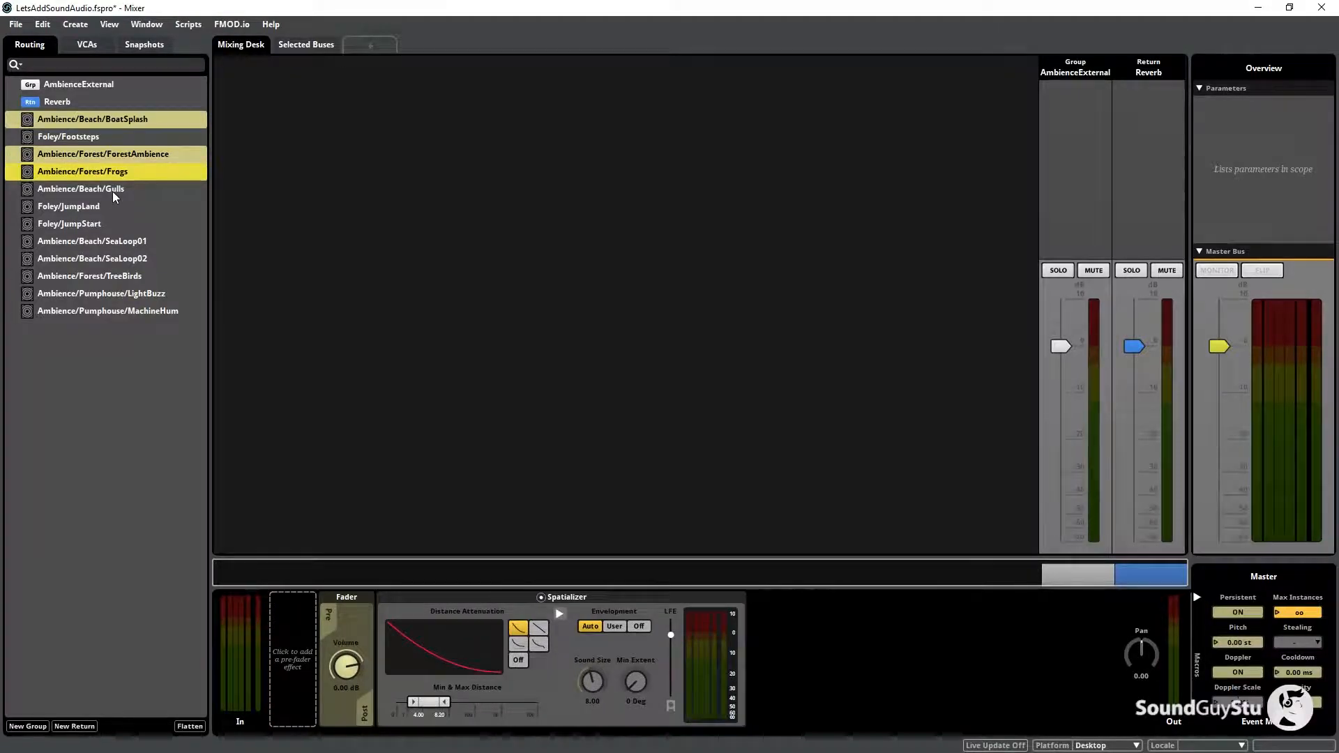
left_click(112, 190, "ctrl")
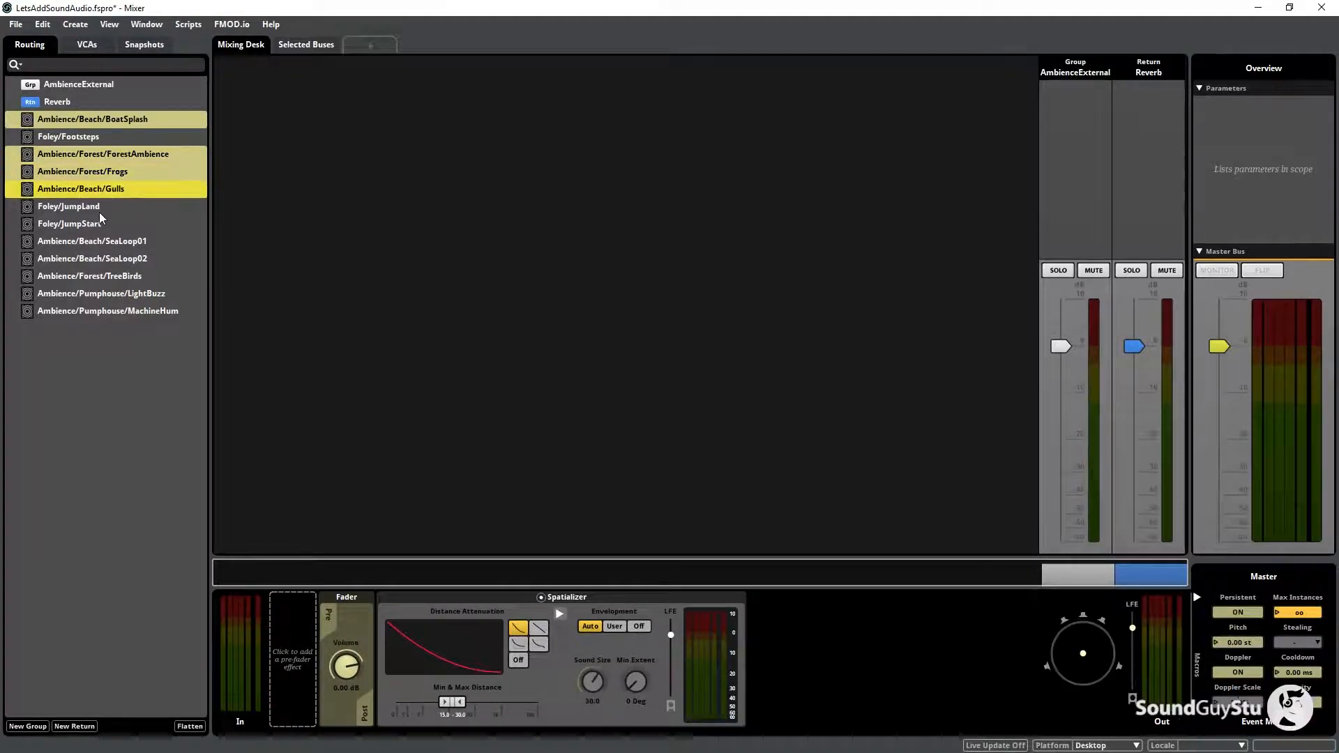
left_click(123, 244, "ctrl")
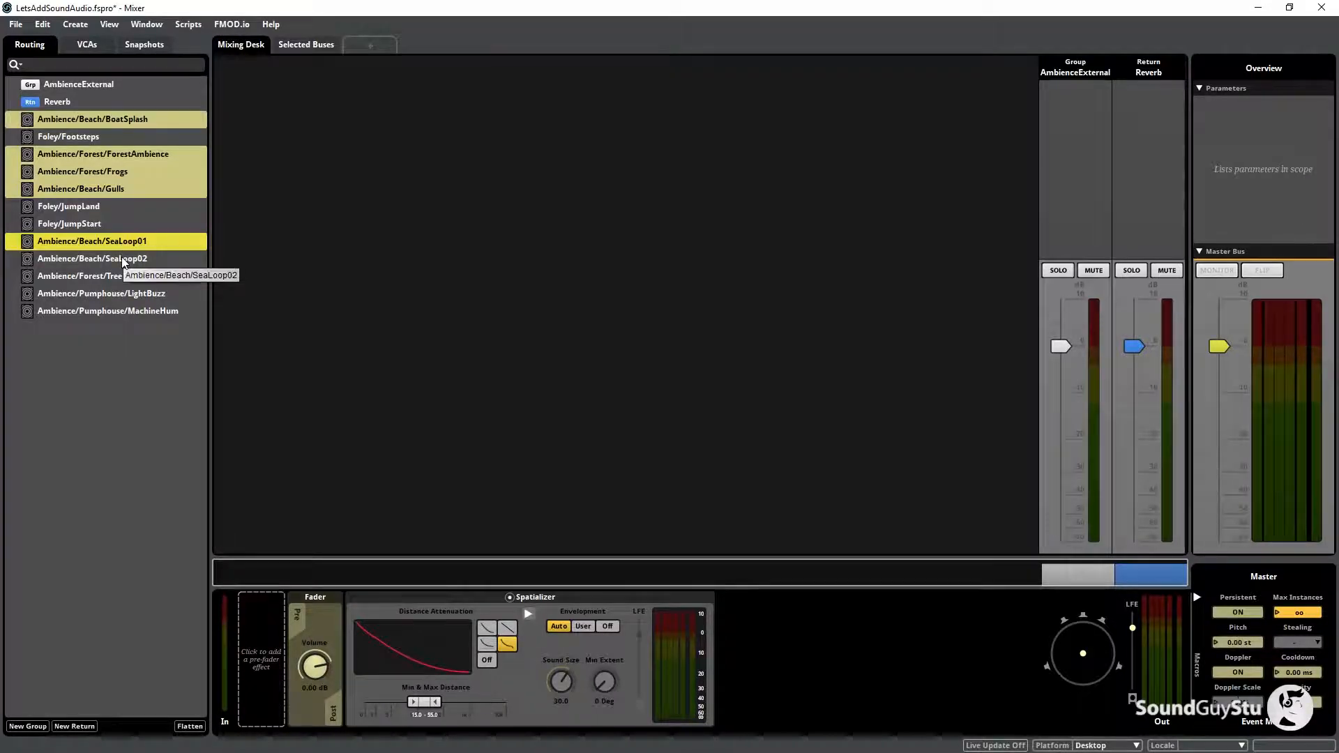
left_click(123, 260, "ctrl")
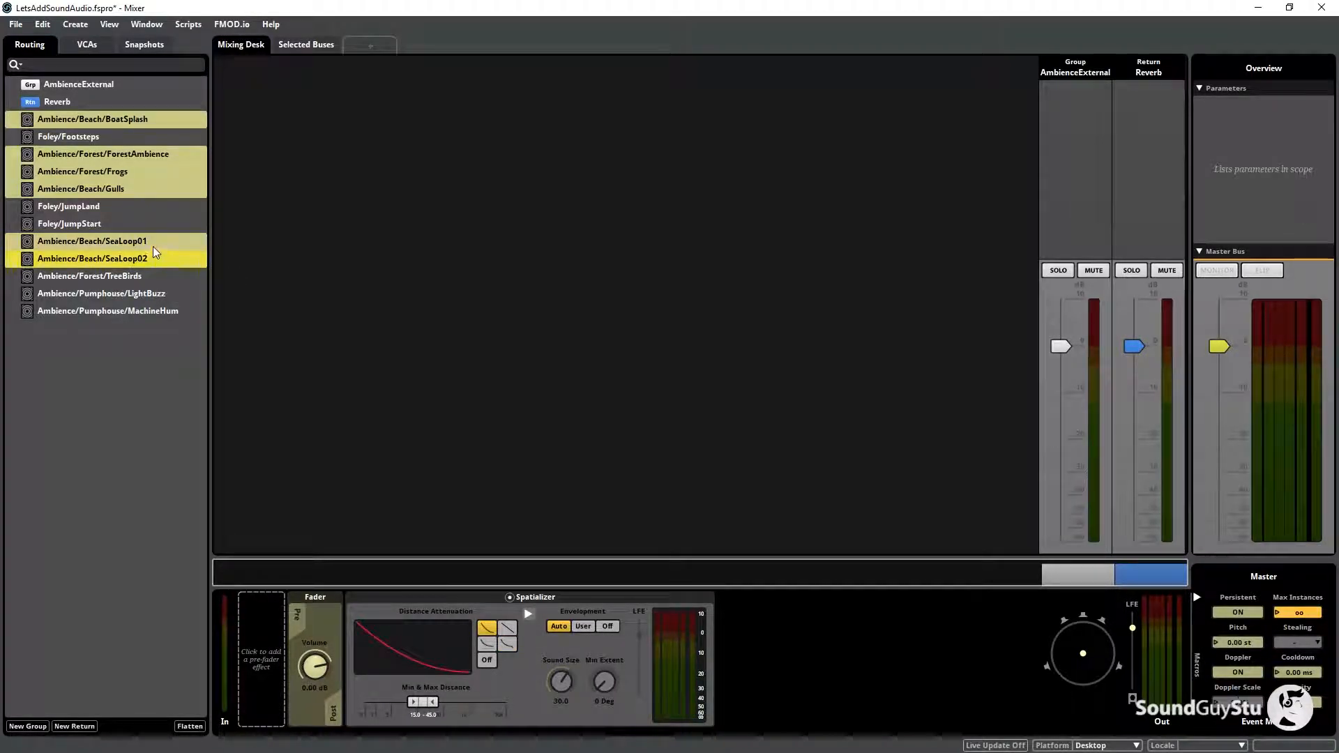
left_click(134, 277, "ctrl")
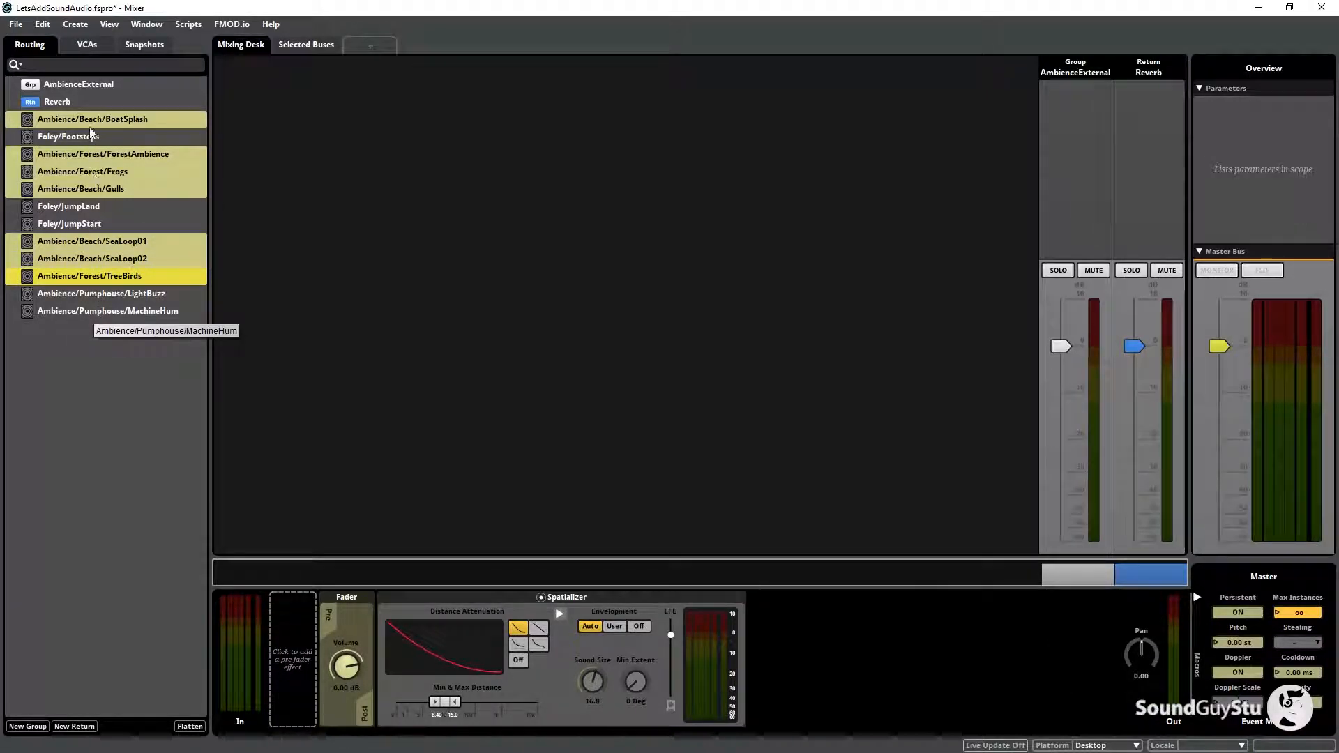
left_click_drag(103, 152, 79, 85)
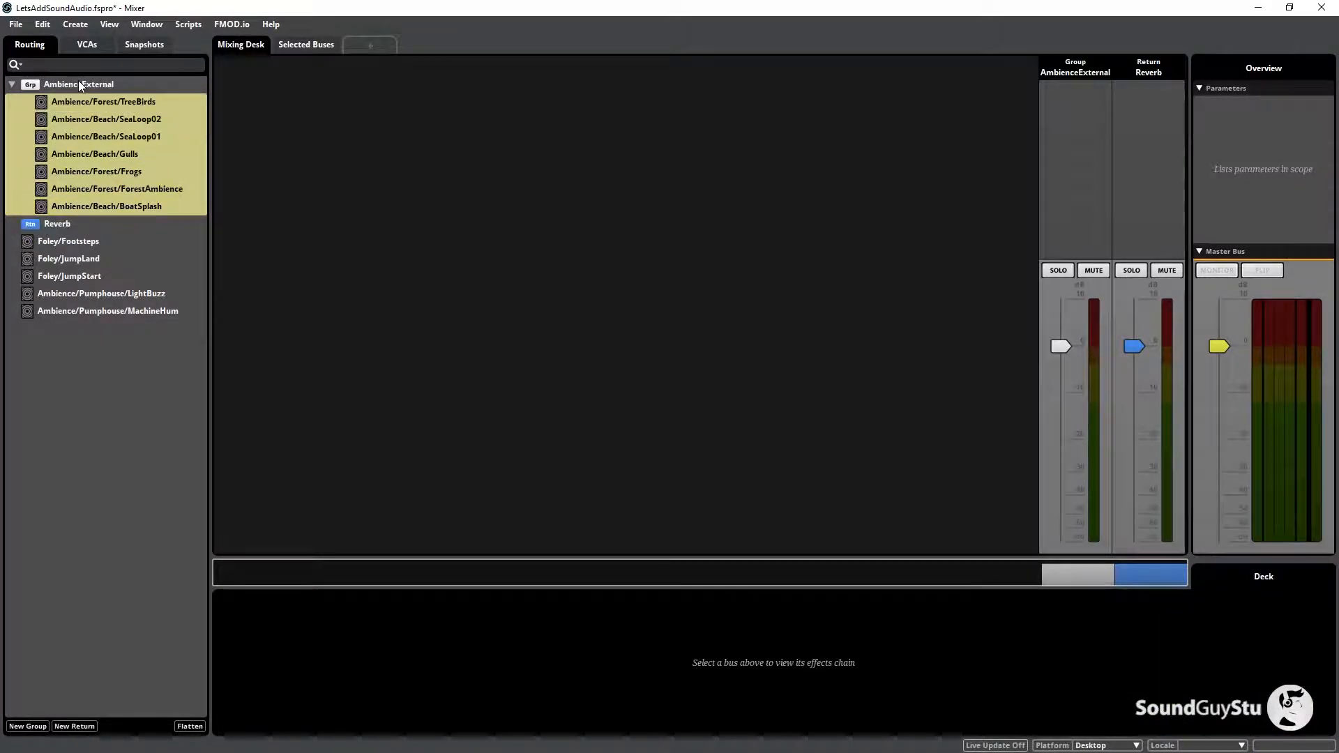
left_click(11, 83)
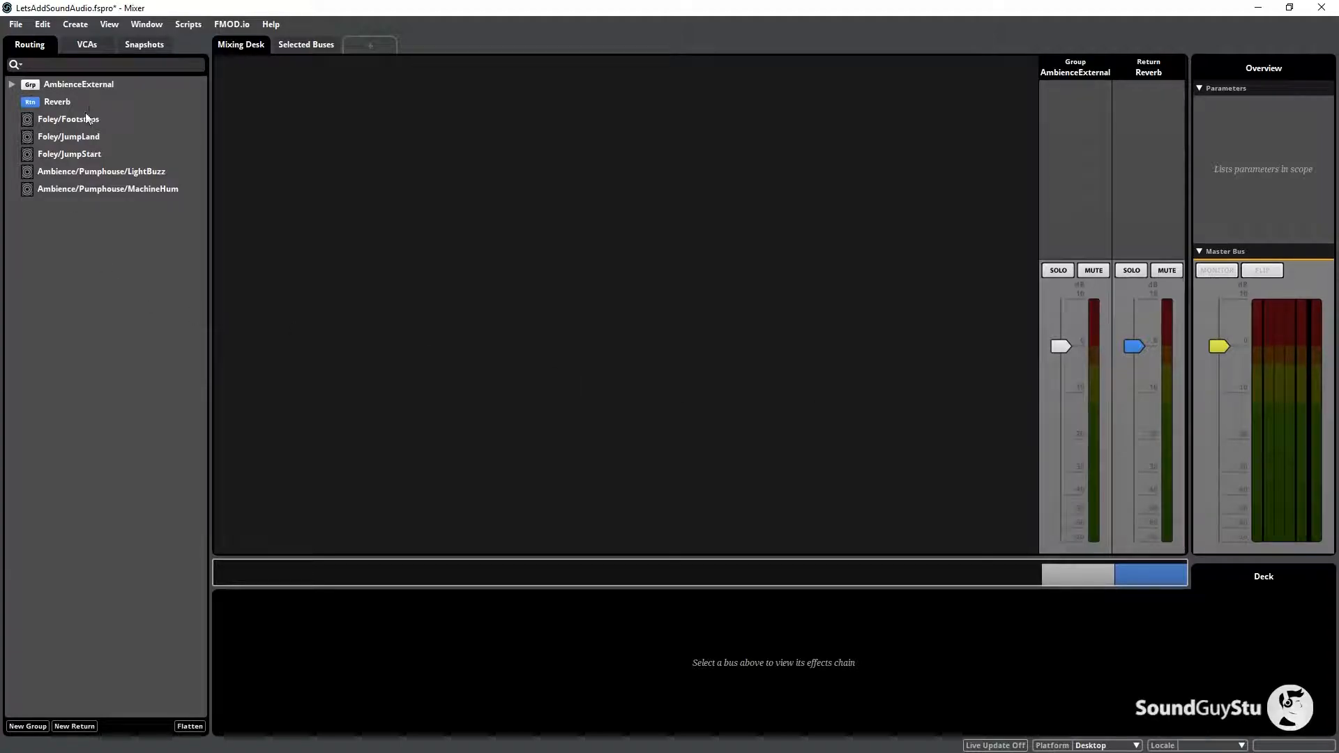
Step: Create a mixer group named Foley
right_click(46, 267)
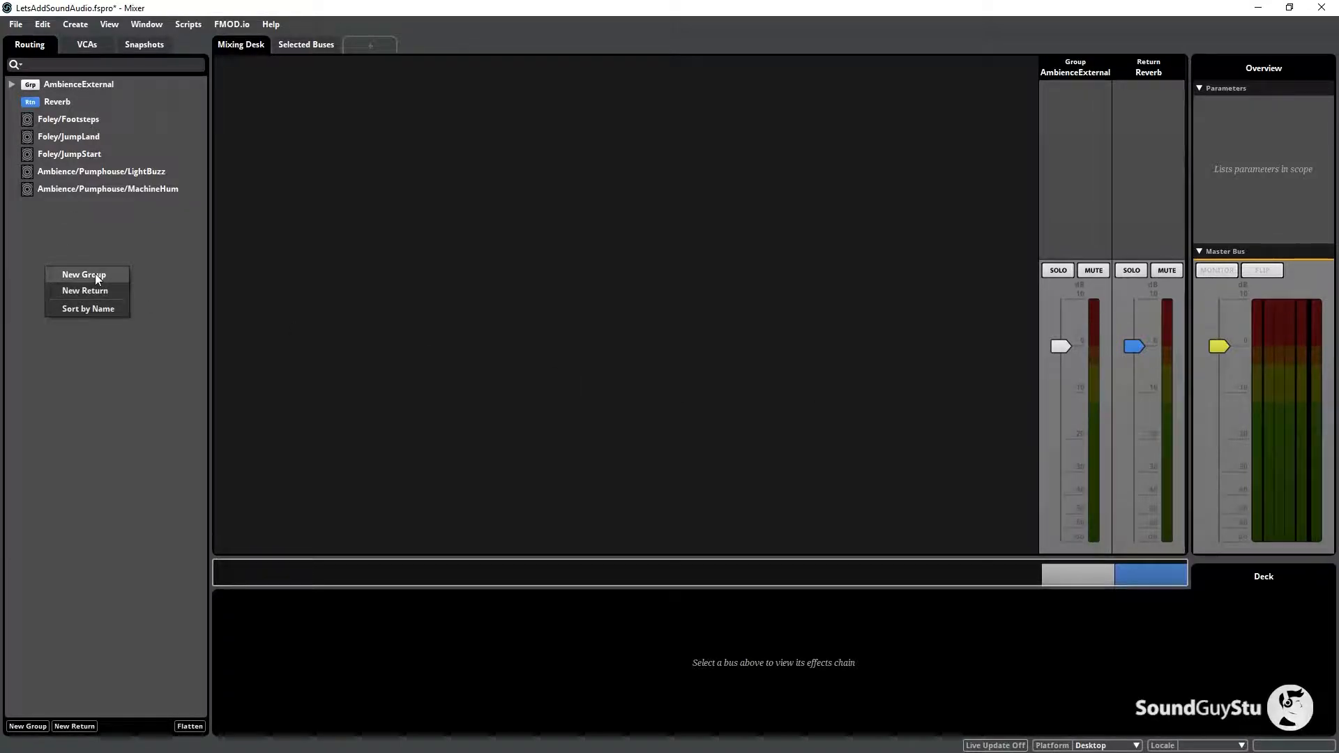
left_click(94, 273)
type("Foley")
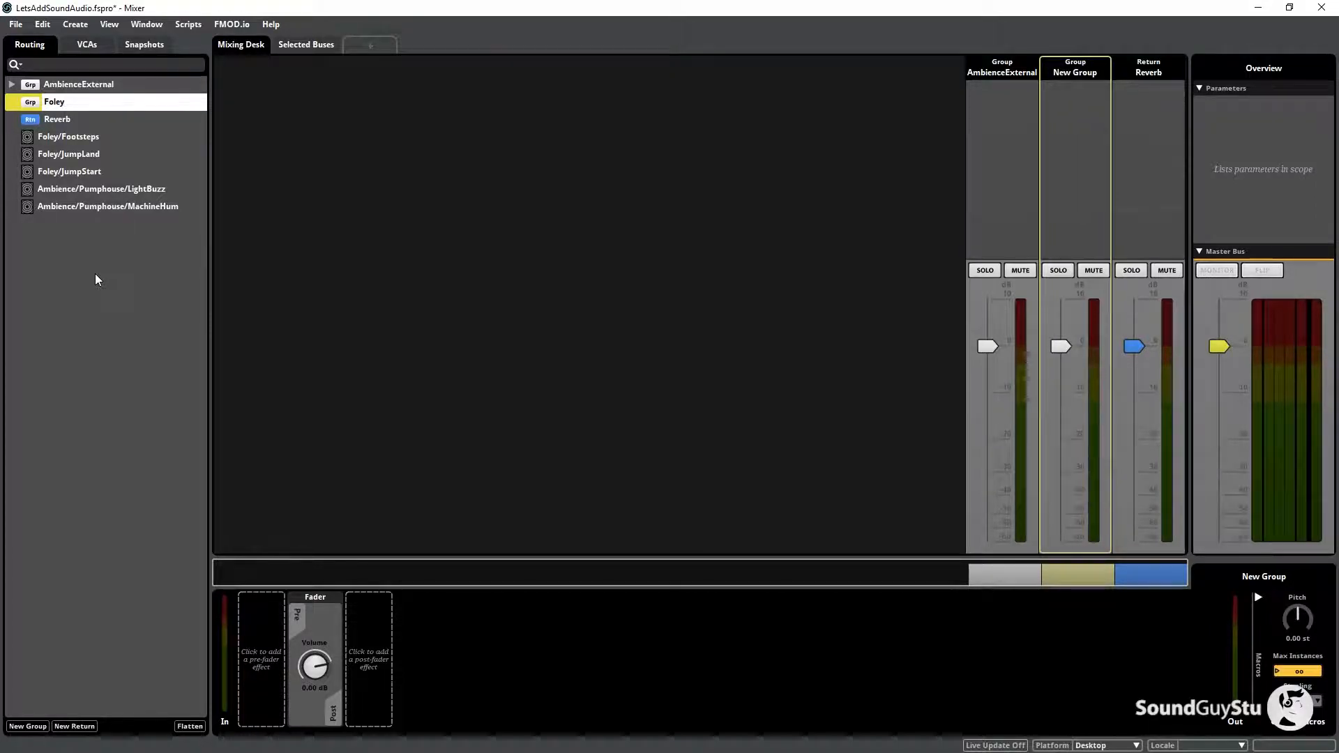
key("Return")
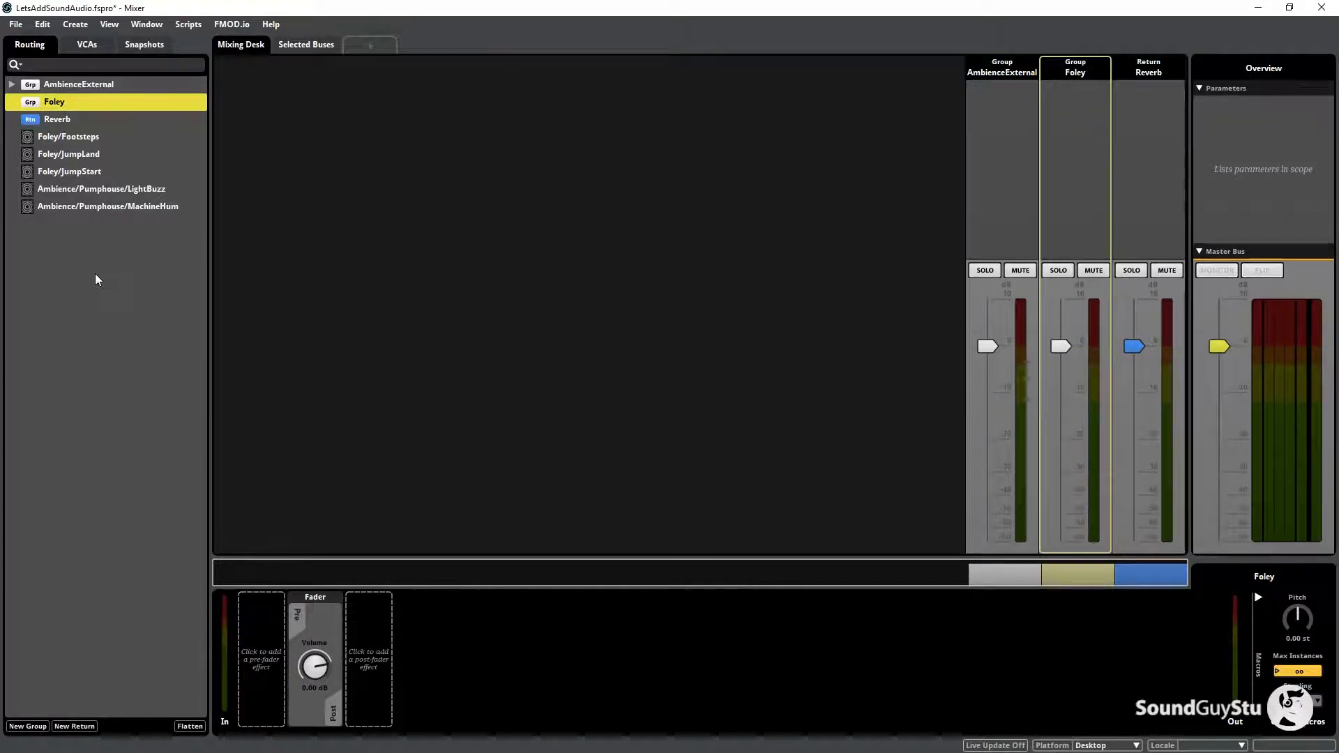
Step: Route the Footsteps, JumpLand and JumpStart events into the Foley group and collapse it
left_click(90, 138)
left_click(91, 156, "ctrl")
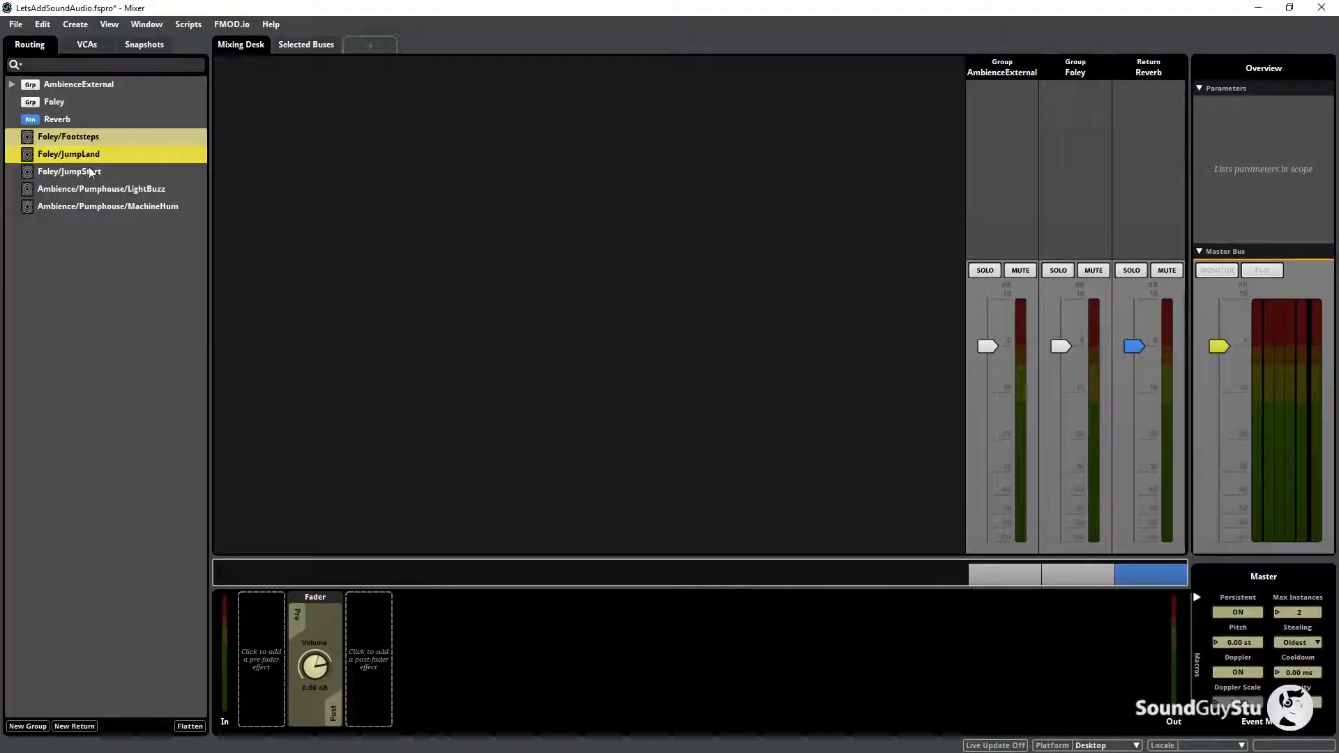
left_click(86, 171, "ctrl")
left_click_drag(86, 170, 71, 101)
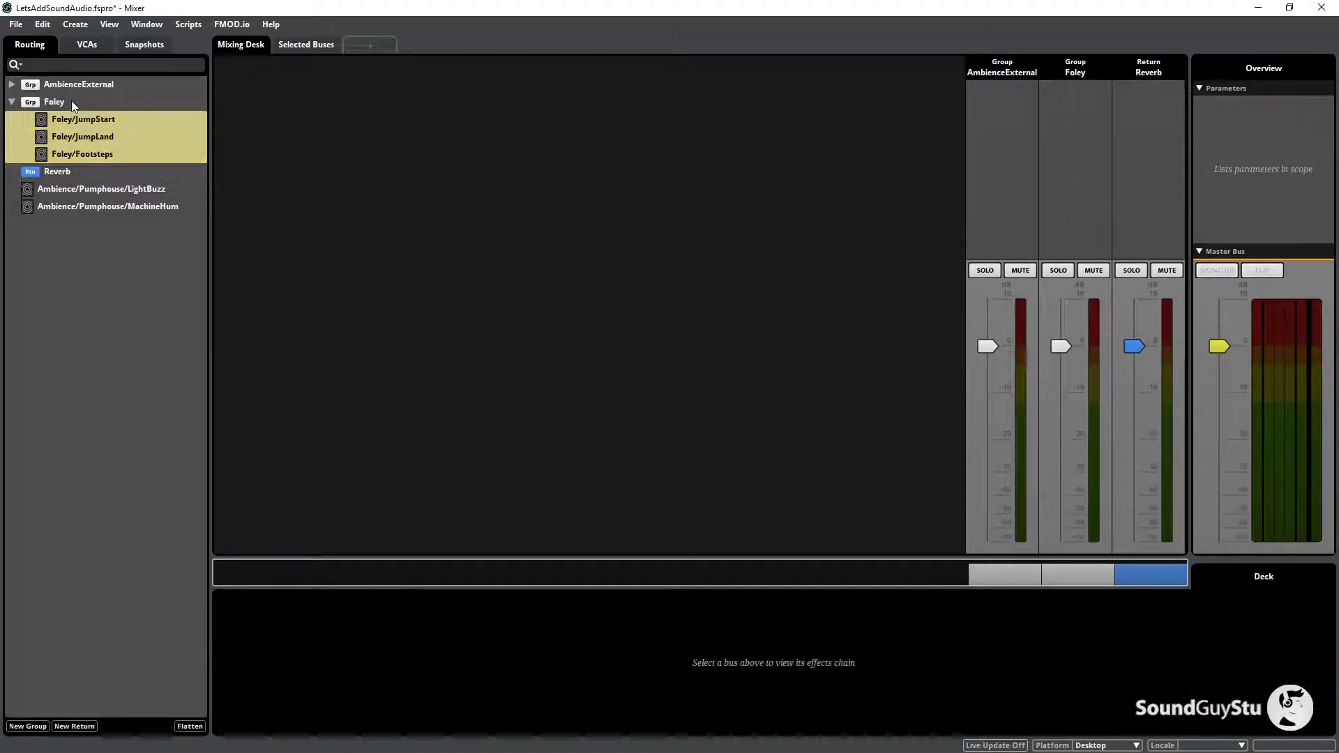
left_click(11, 102)
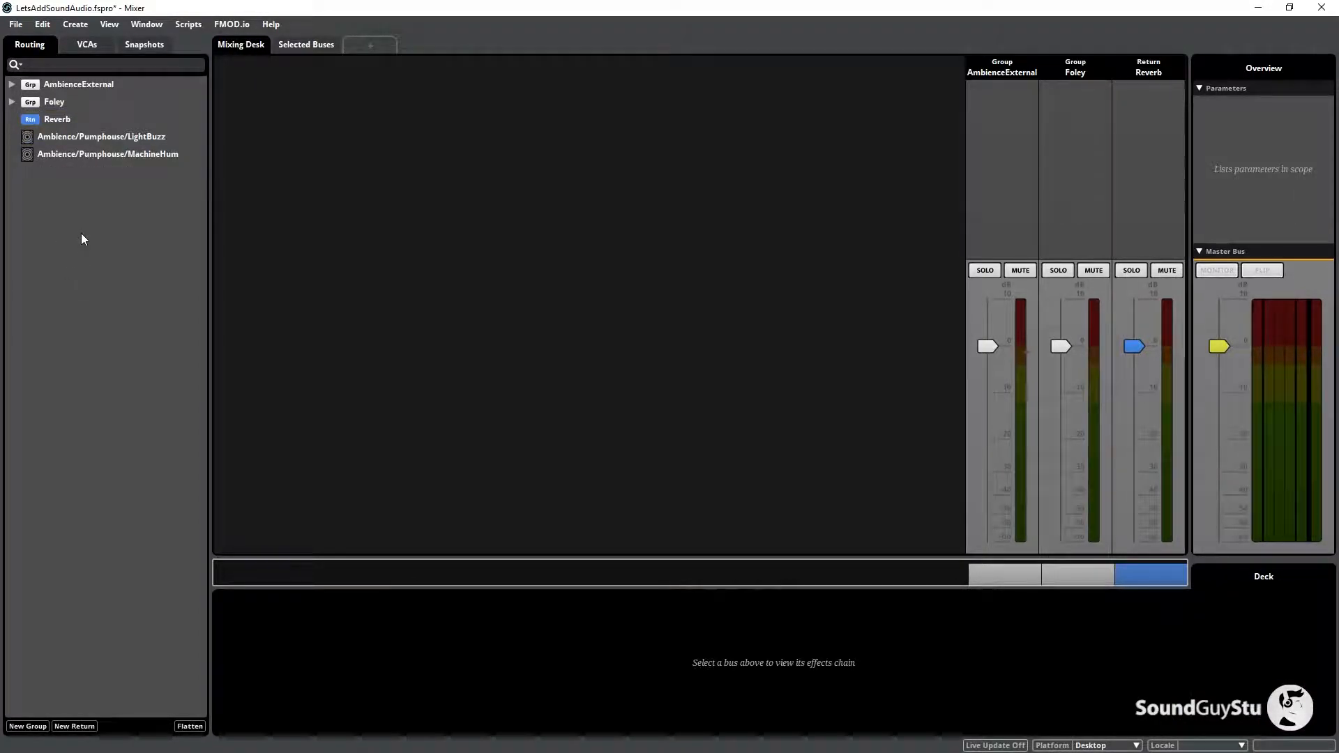
Step: Create a mixer group named AmbienceInternal
right_click(52, 215)
left_click(108, 225)
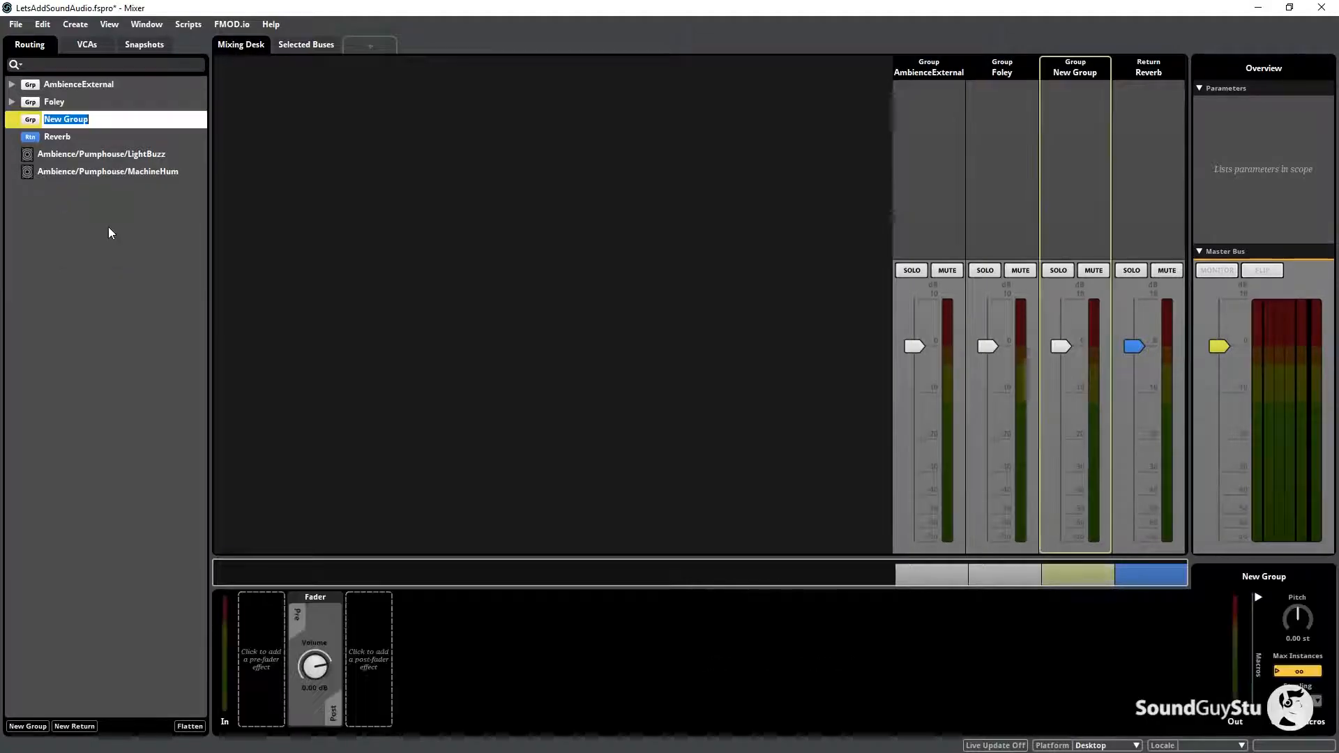
type("A")
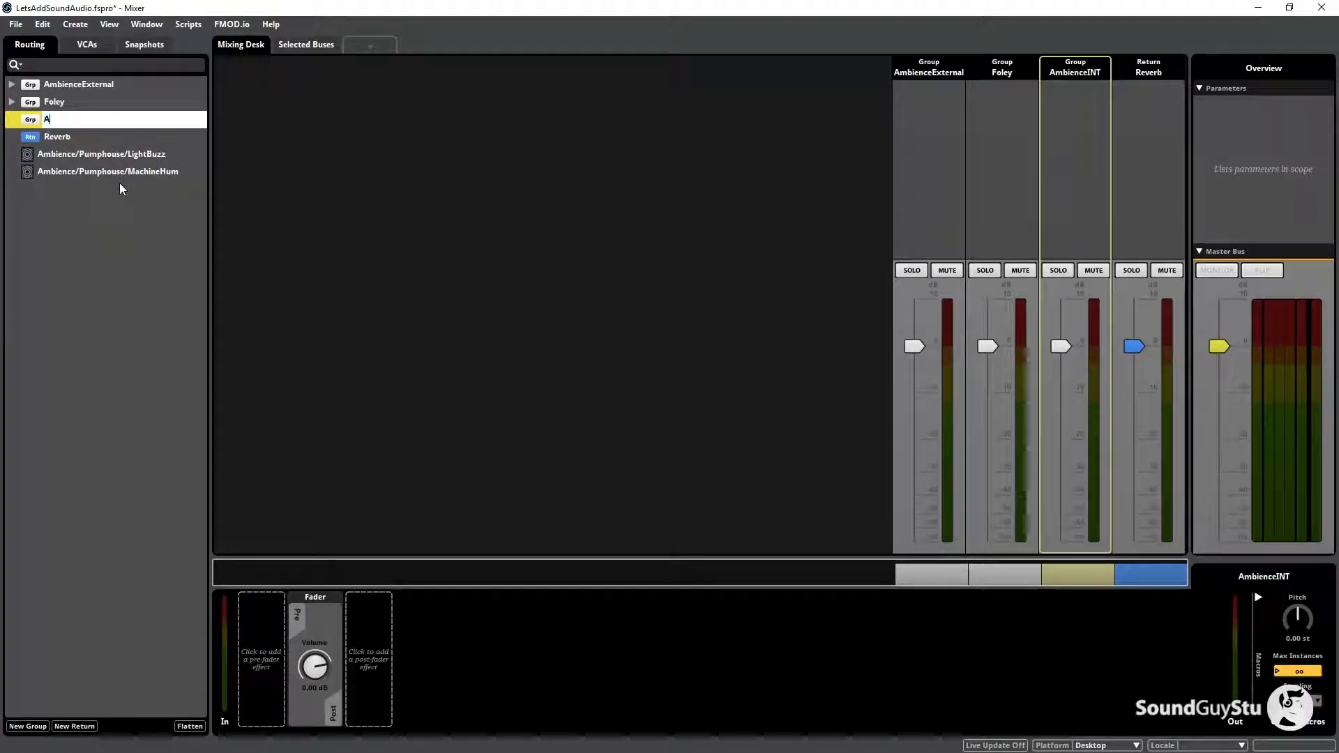
type("mbienceInt")
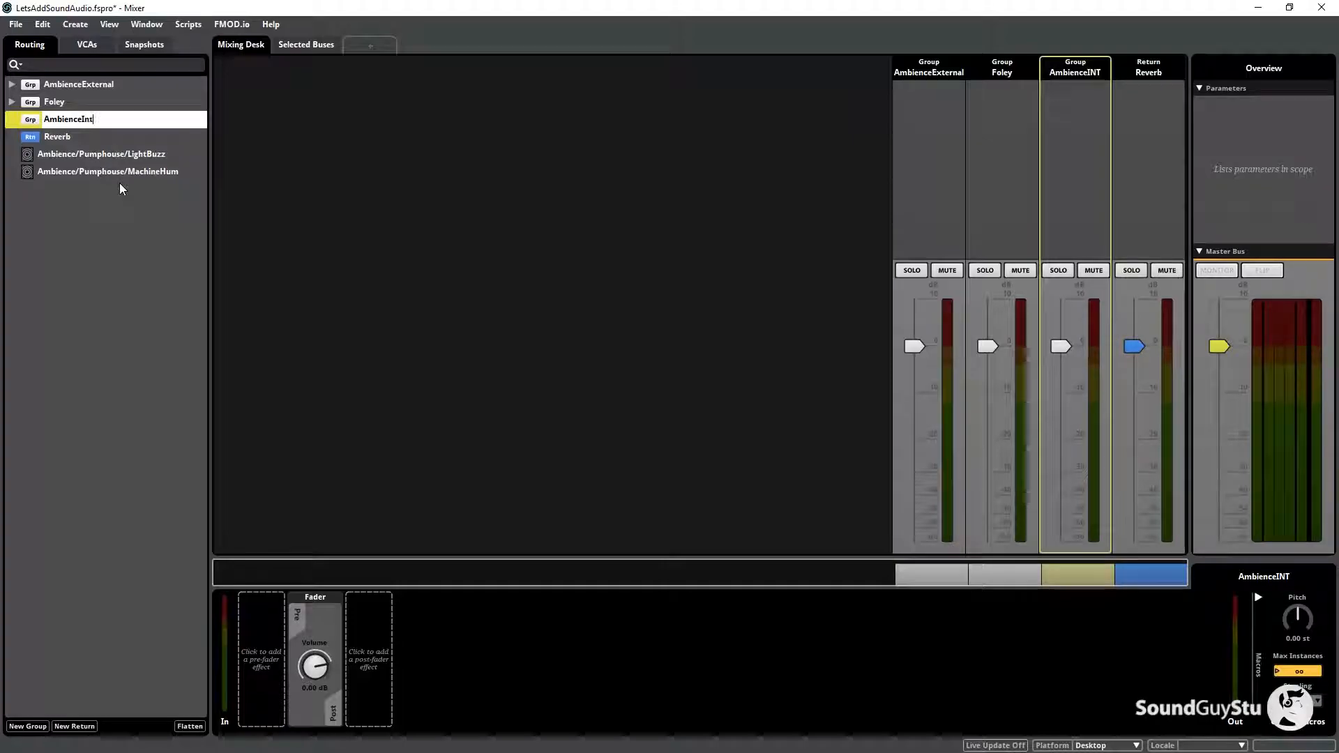
type("ernal")
key("Return")
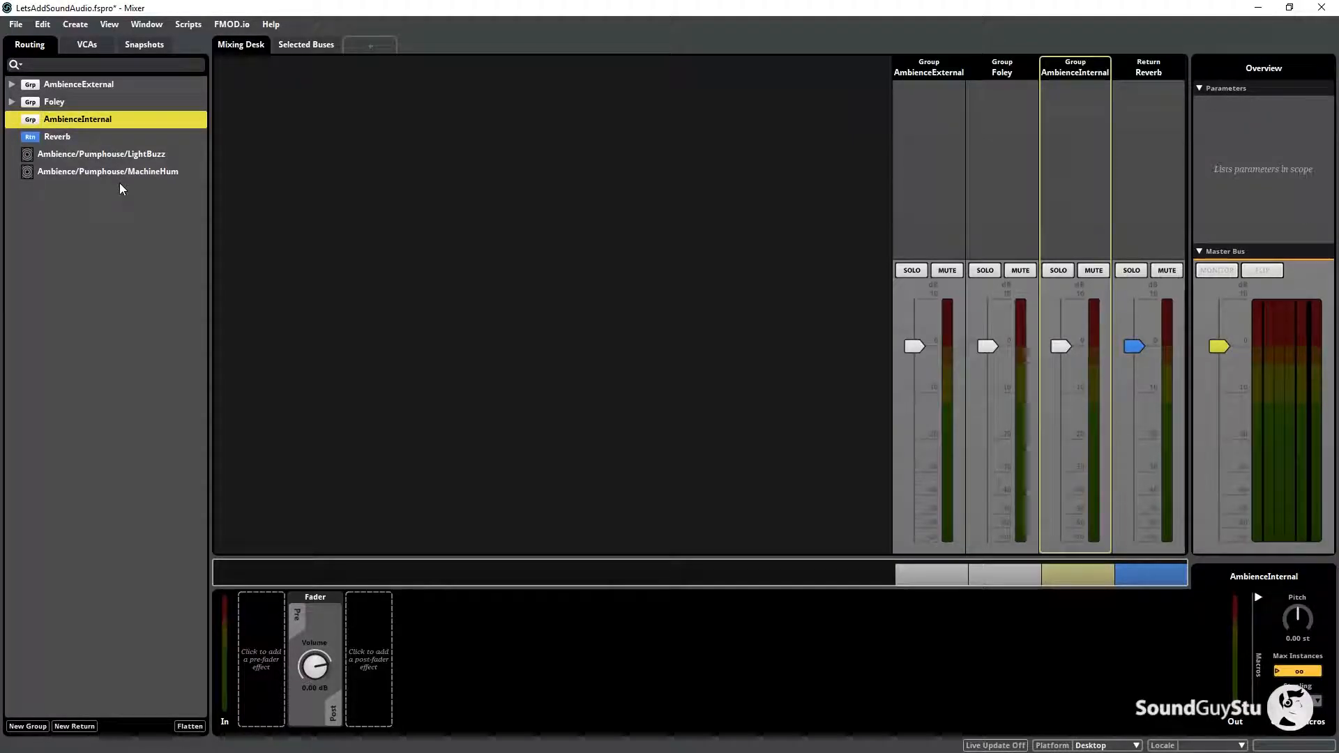
Step: Route the Pumphouse LightBuzz and MachineHum events into the AmbienceInternal group and collapse it
left_click(56, 153)
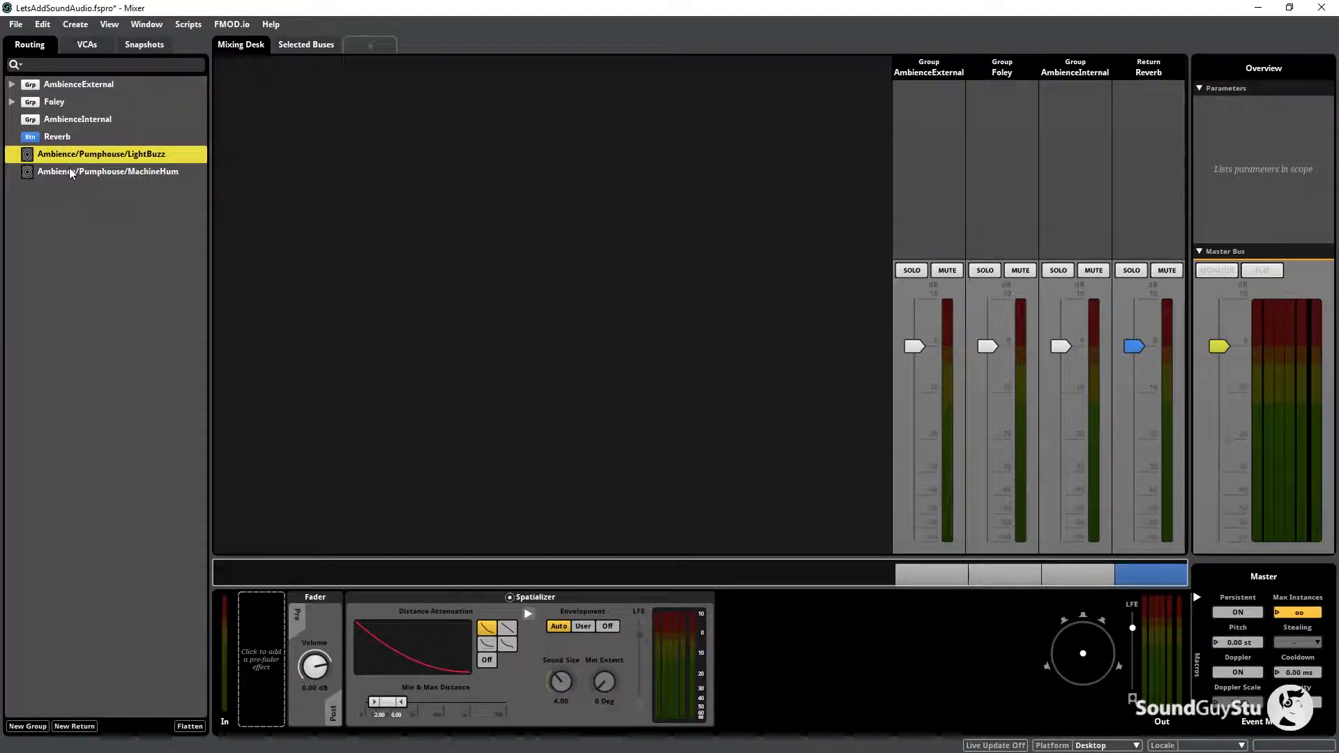
left_click(70, 175, "shift")
left_click_drag(71, 165, 78, 117)
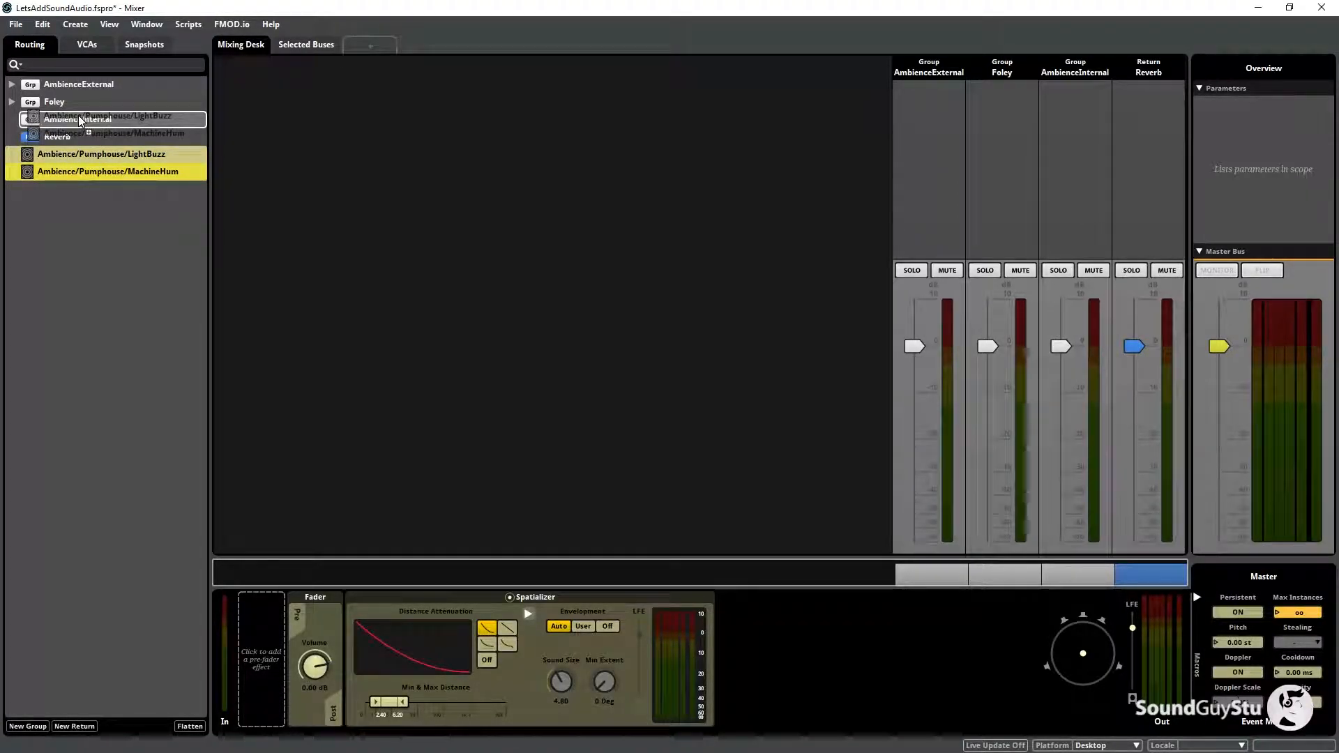
left_click(78, 116)
left_click(11, 119)
left_click(183, 292)
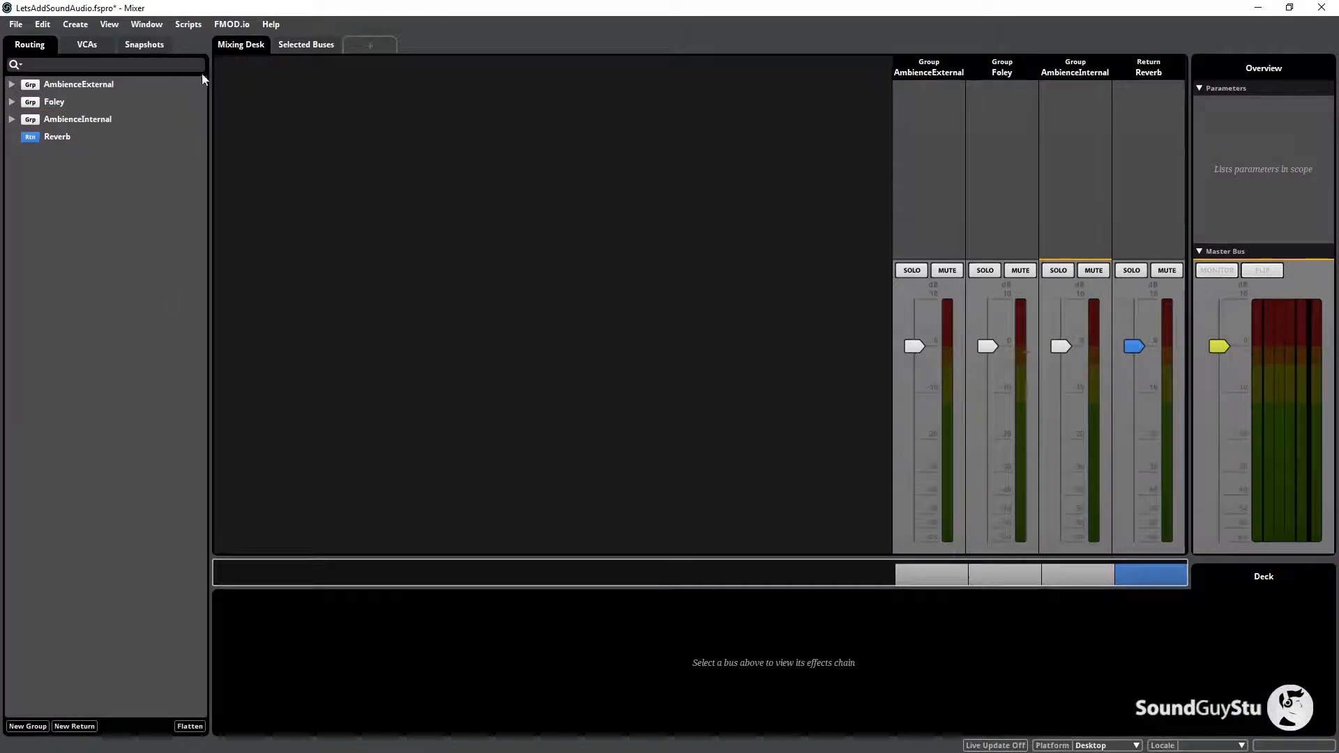
Step: Play the LightBuzz event from the Event Editor and check the AmbienceInternal group's level and fader in the Mixer
left_click(147, 25)
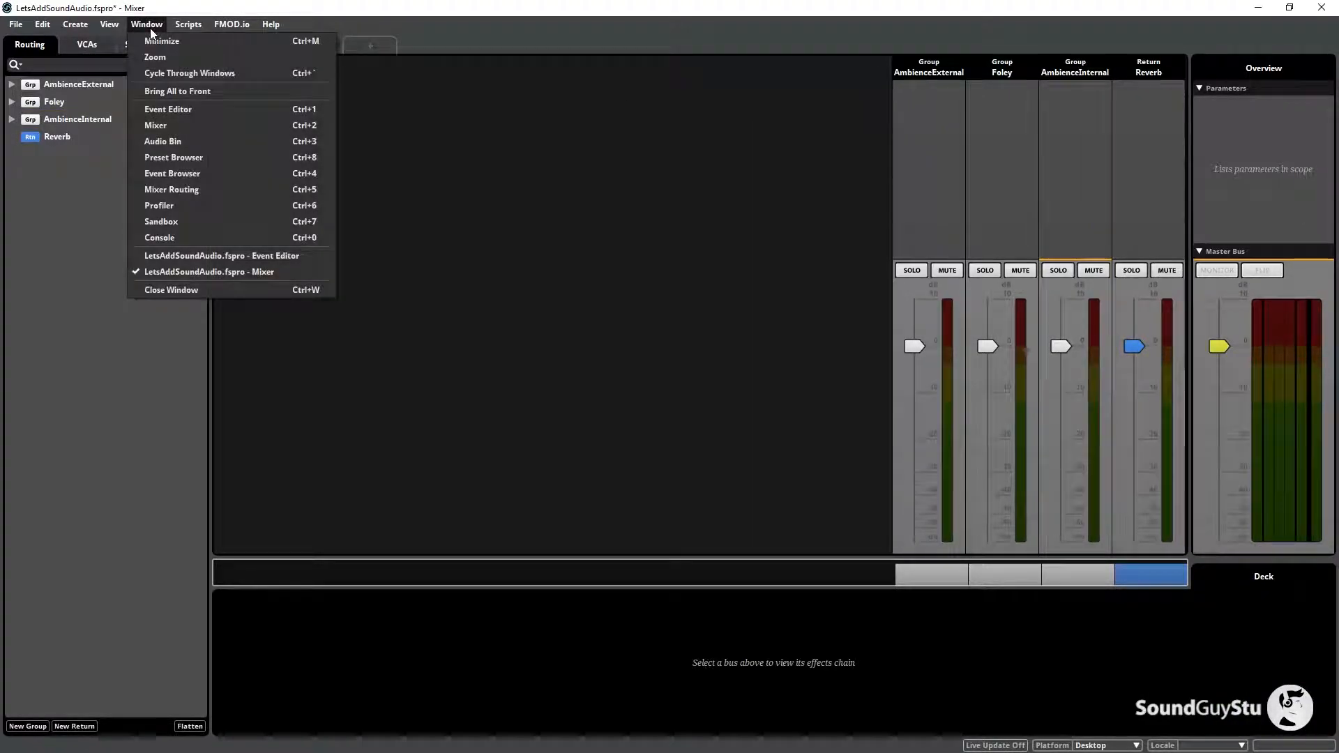
left_click(157, 109)
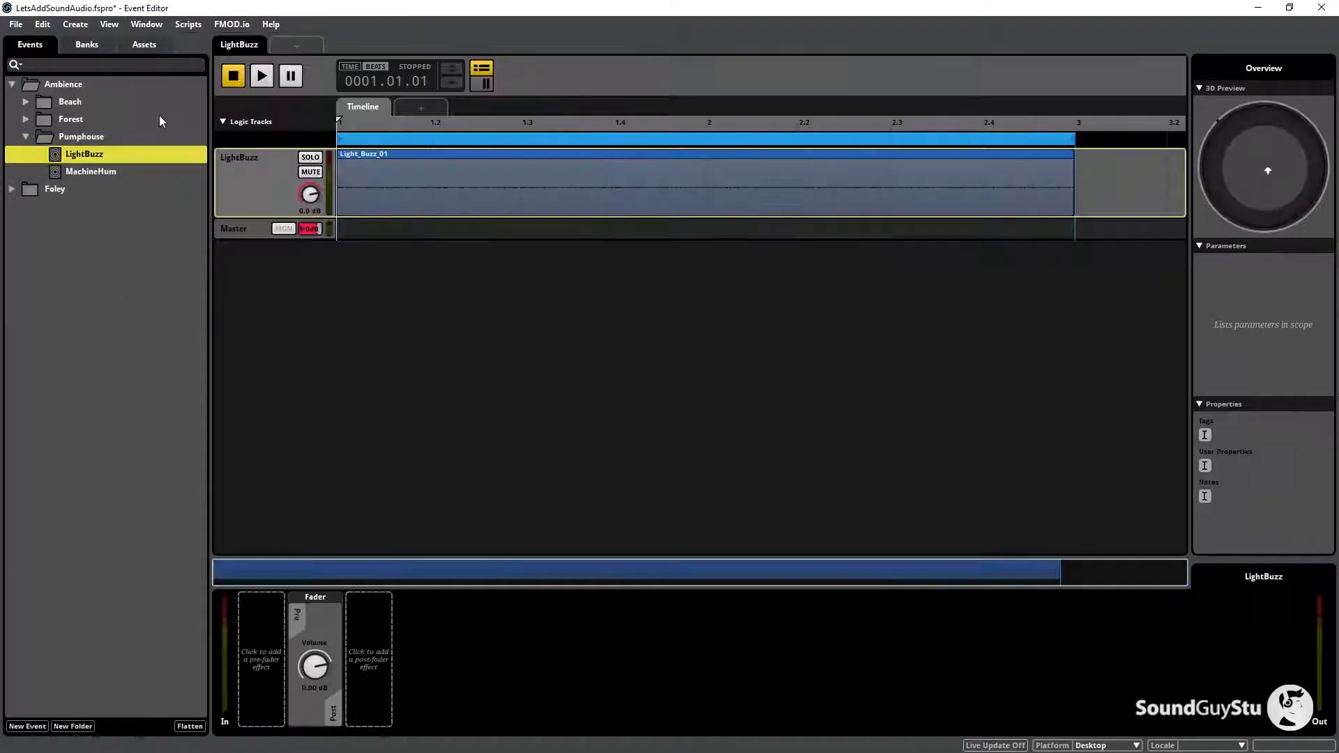
left_click(263, 76)
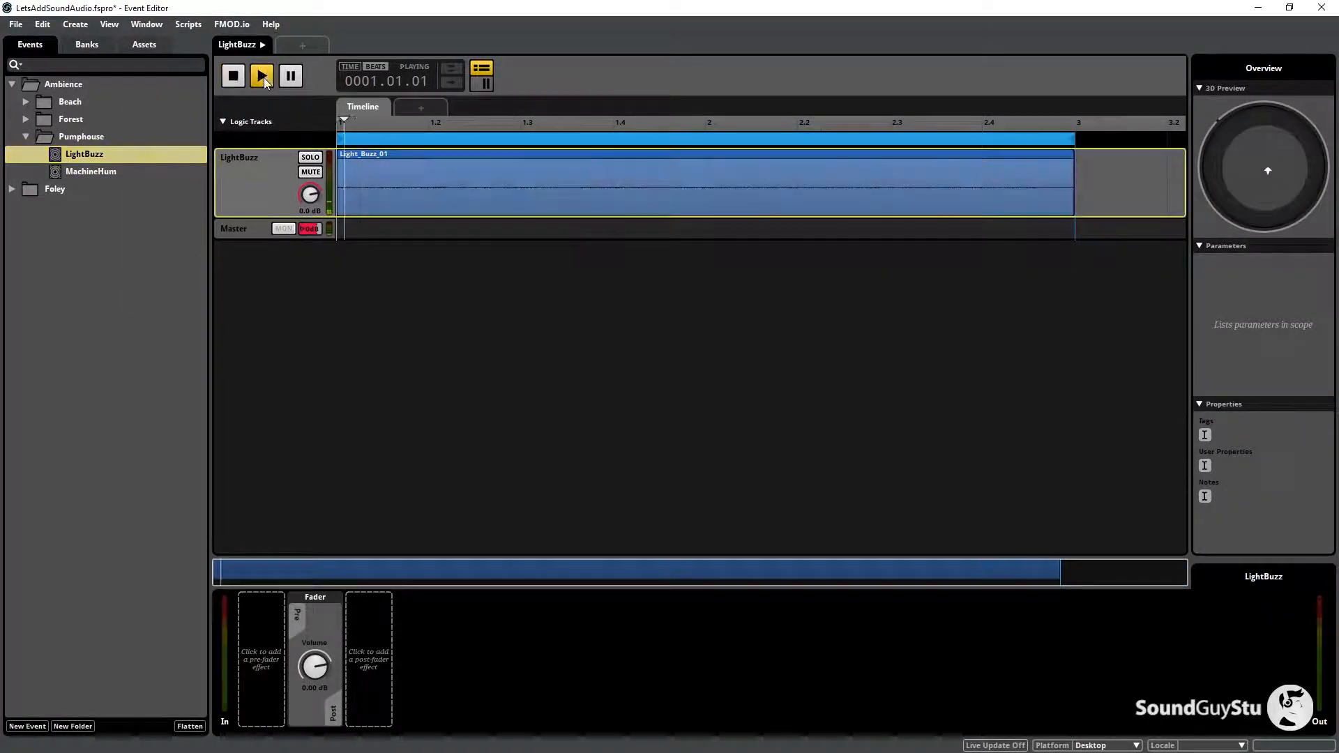
left_click(142, 26)
left_click(168, 127)
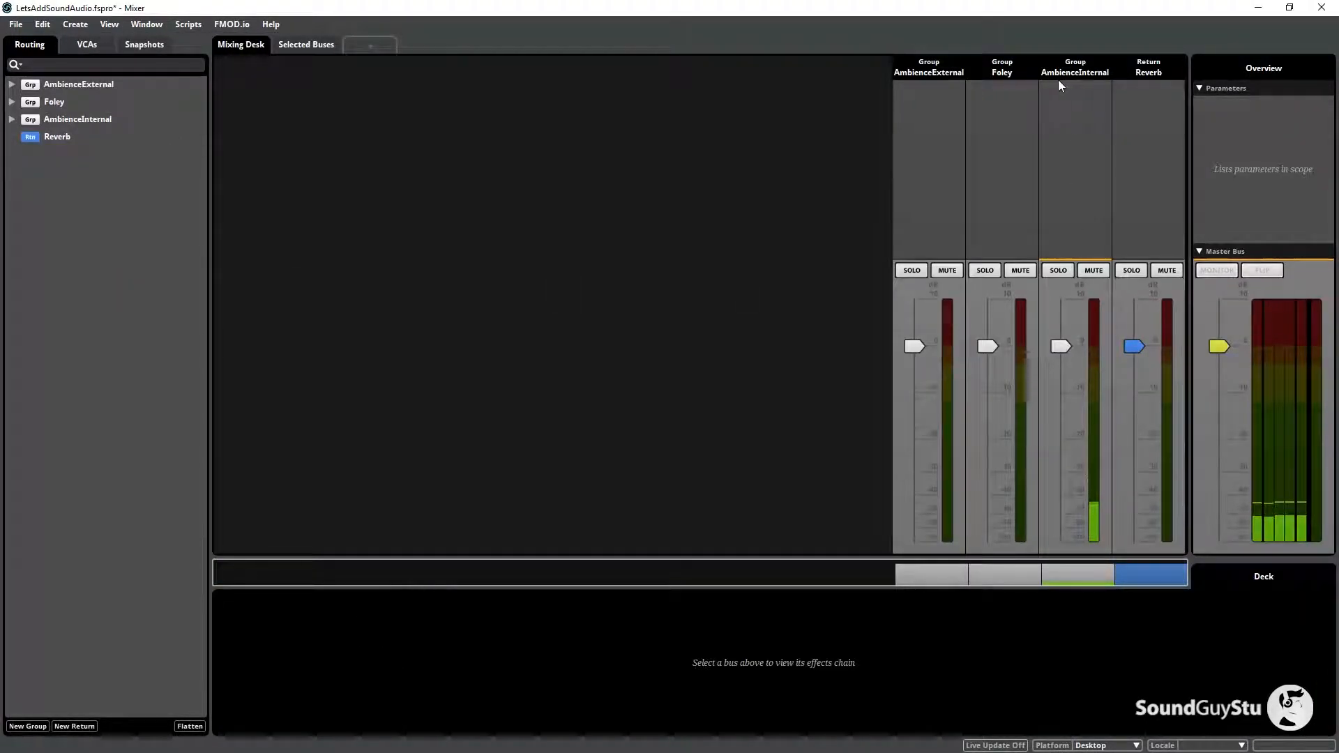
mouse_move(1064, 349)
left_mouse_down()
mouse_move(1064, 475)
mouse_move(1064, 348)
left_mouse_up()
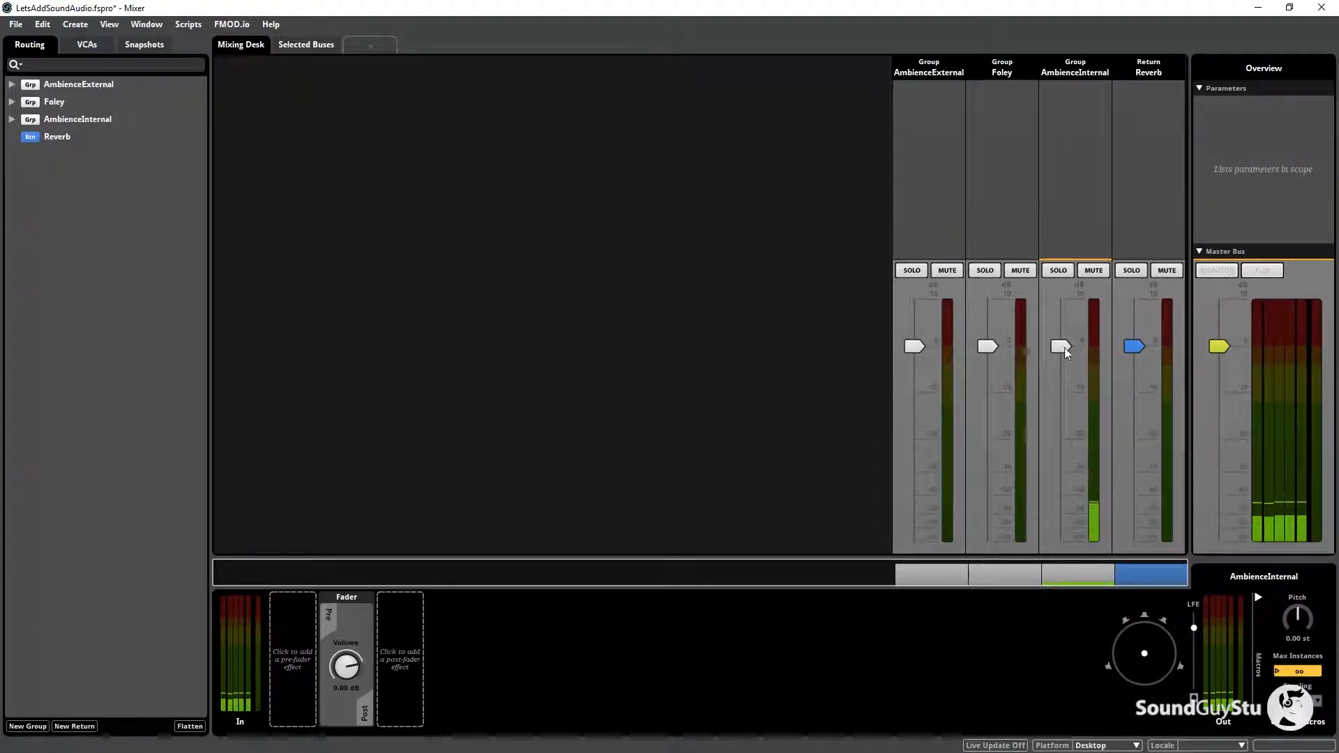
Step: Return to the Event Editor, stop the LightBuzz event's playback and deselect the event
left_click(146, 24)
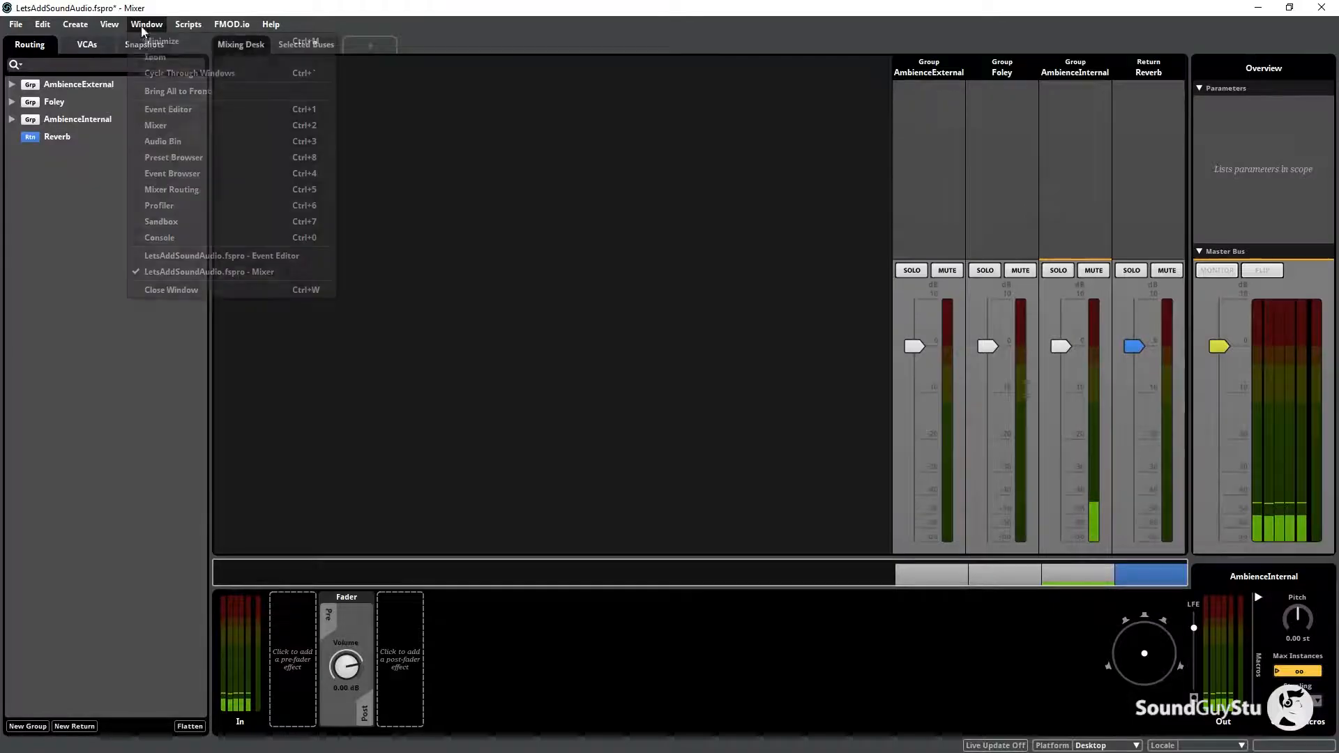
left_click(170, 127)
left_click(144, 28)
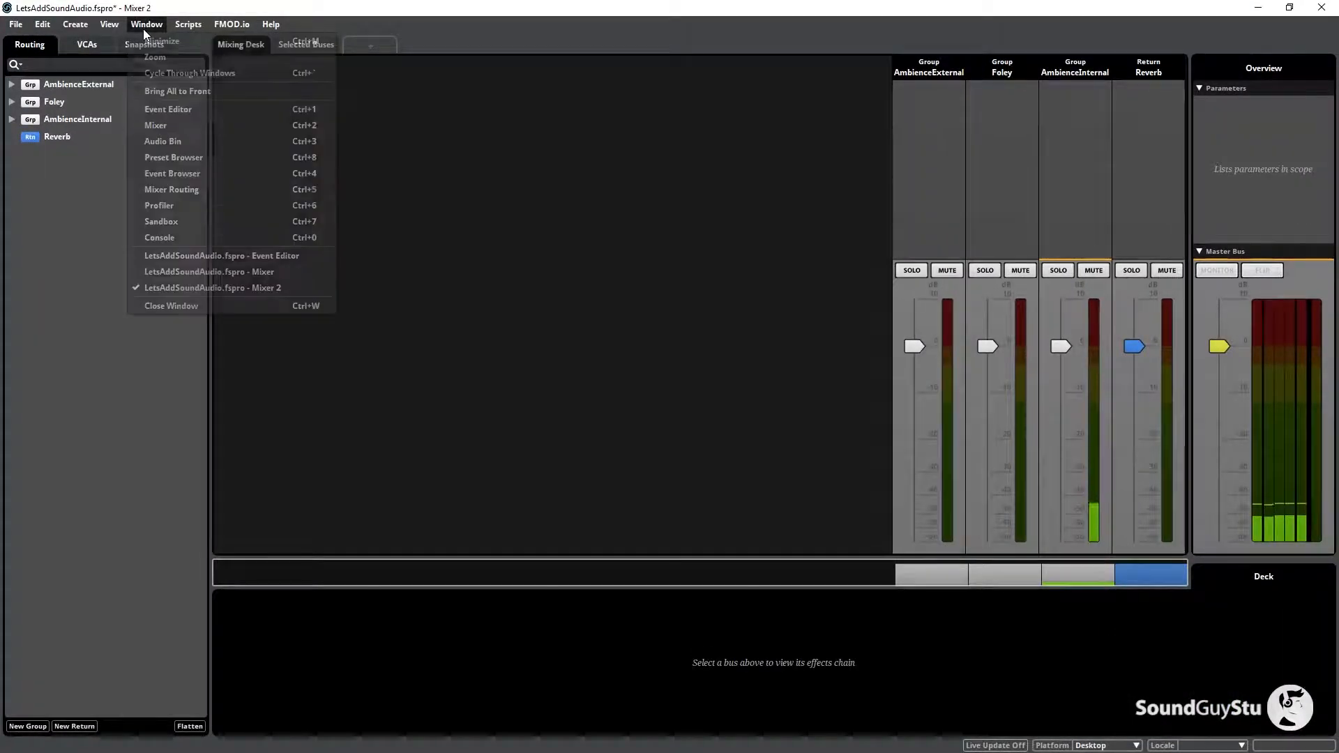
left_click(189, 110)
left_click(234, 77)
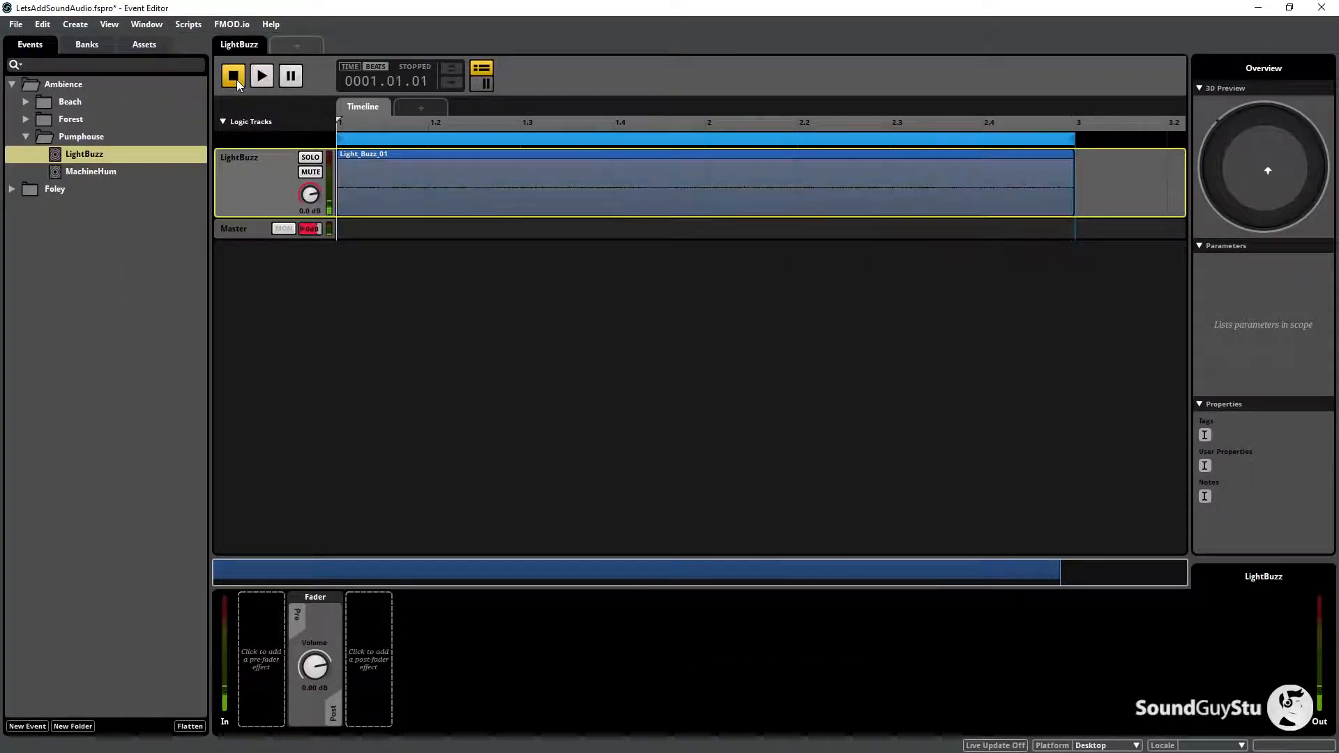
left_click(161, 297)
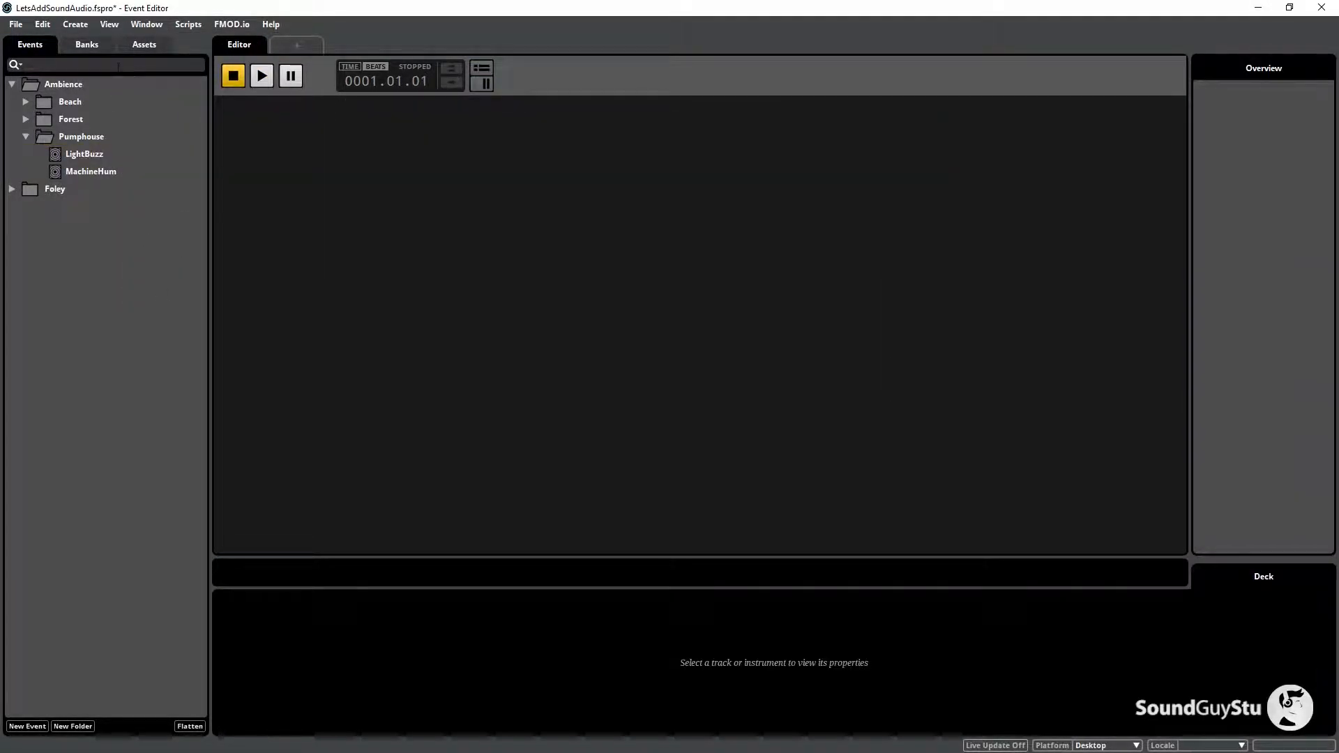
Step: Lower the AmbienceInternal group's fader to -oo dB in the Mixer
left_click(148, 28)
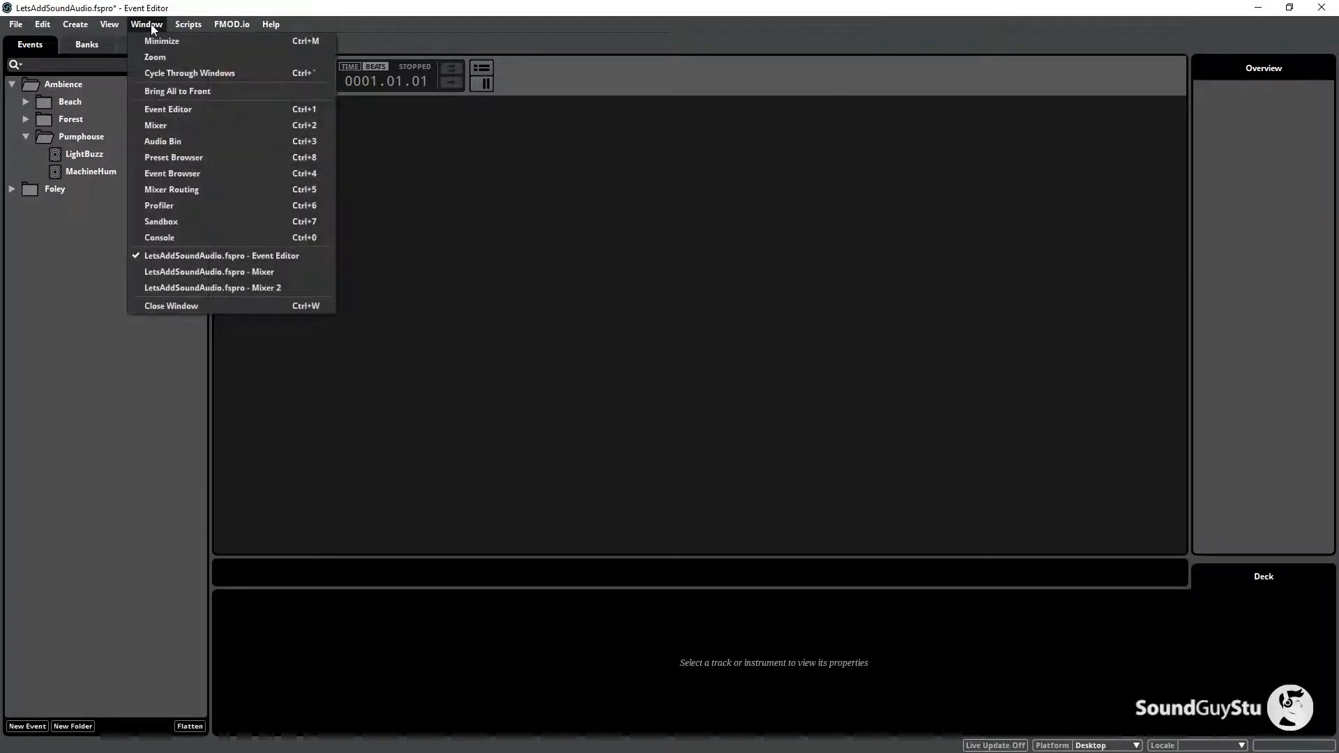
left_click(178, 130)
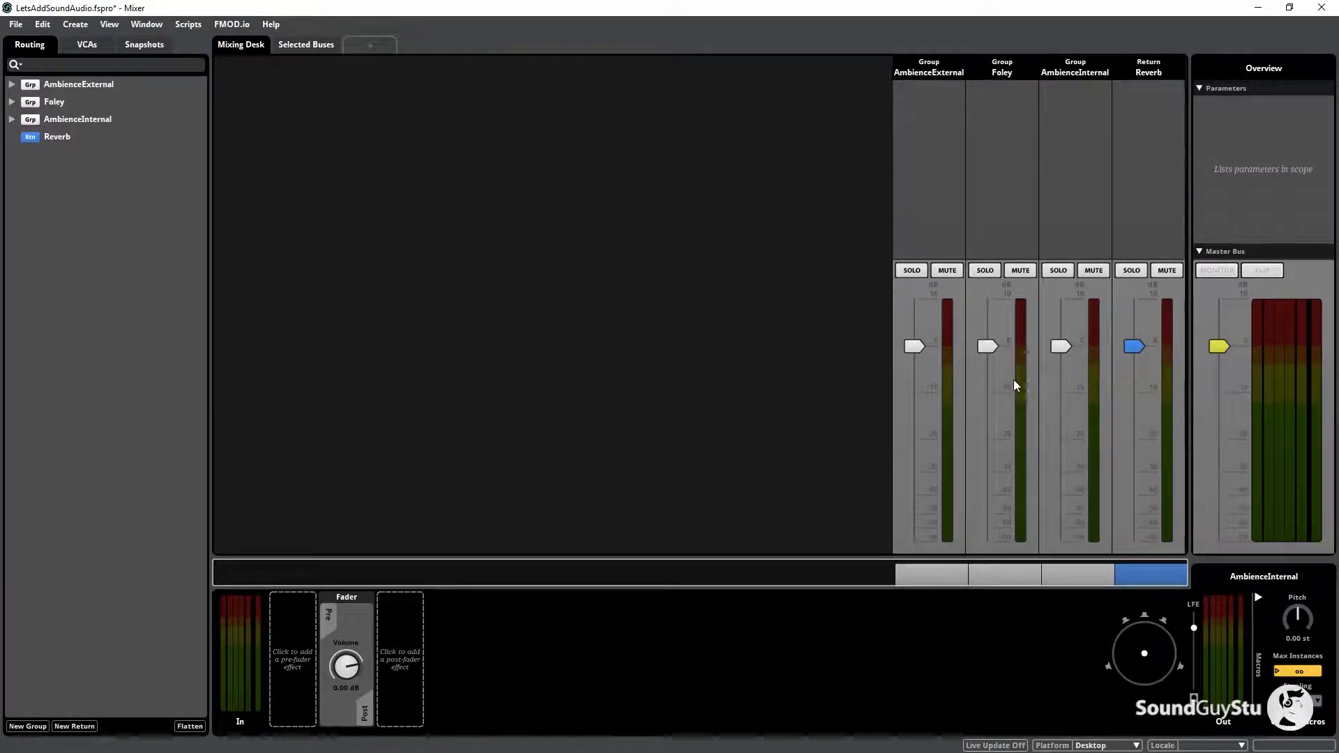
left_click(1074, 193)
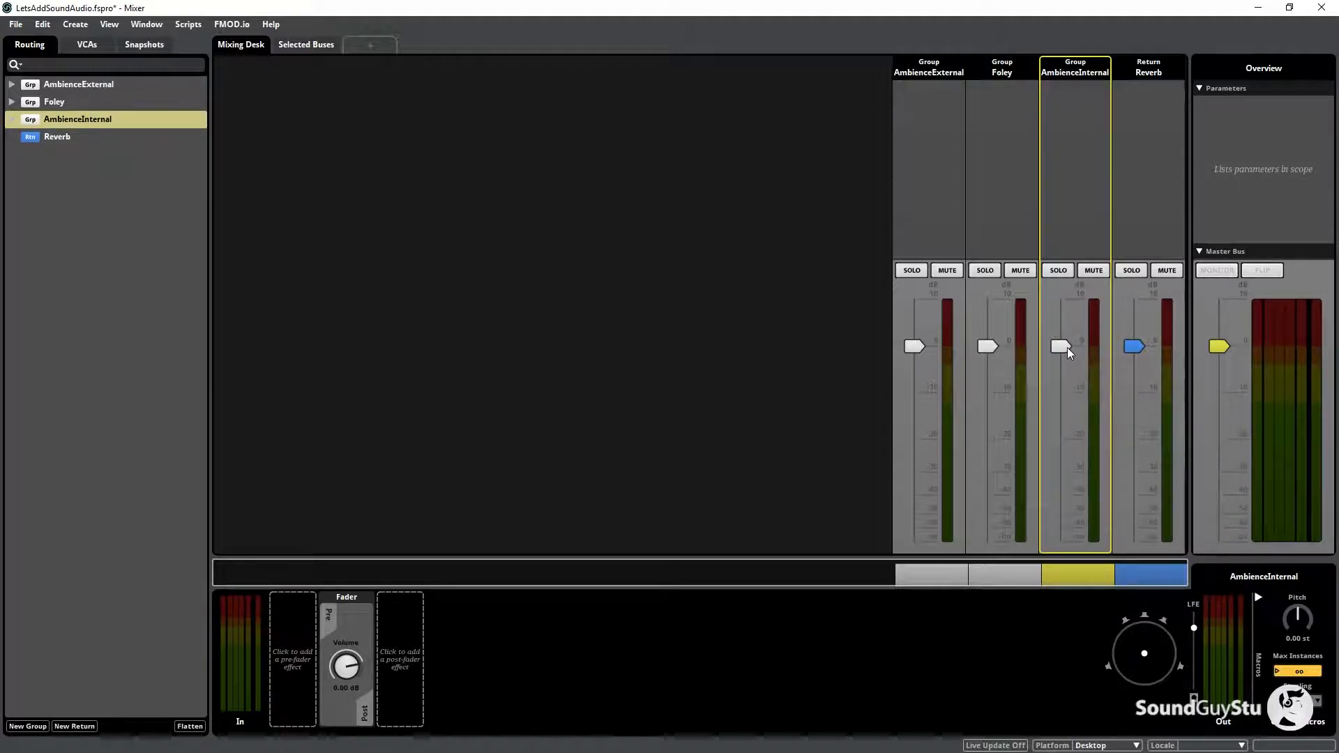
left_click_drag(1067, 348, 1063, 542)
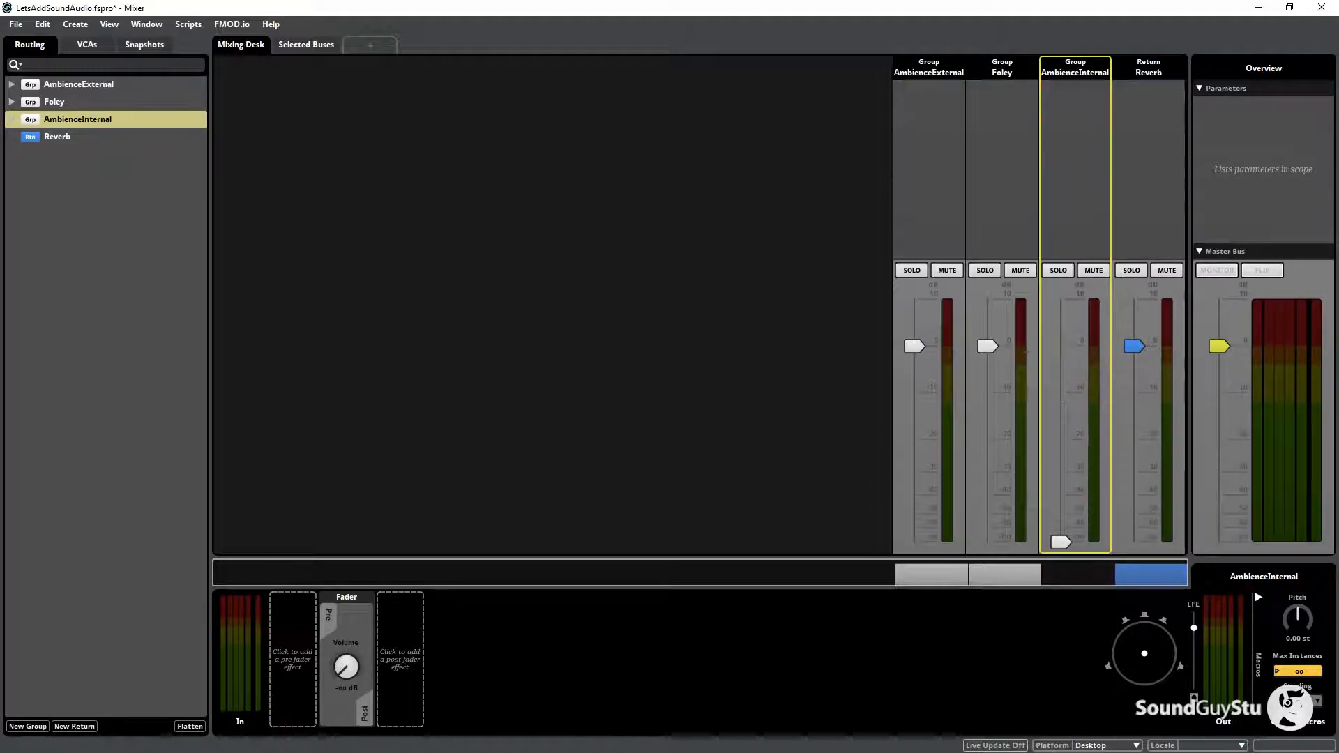
Step: Rename the Reverb return bus as PumpHouse and display its effects chain
left_click(87, 238)
left_click(60, 137)
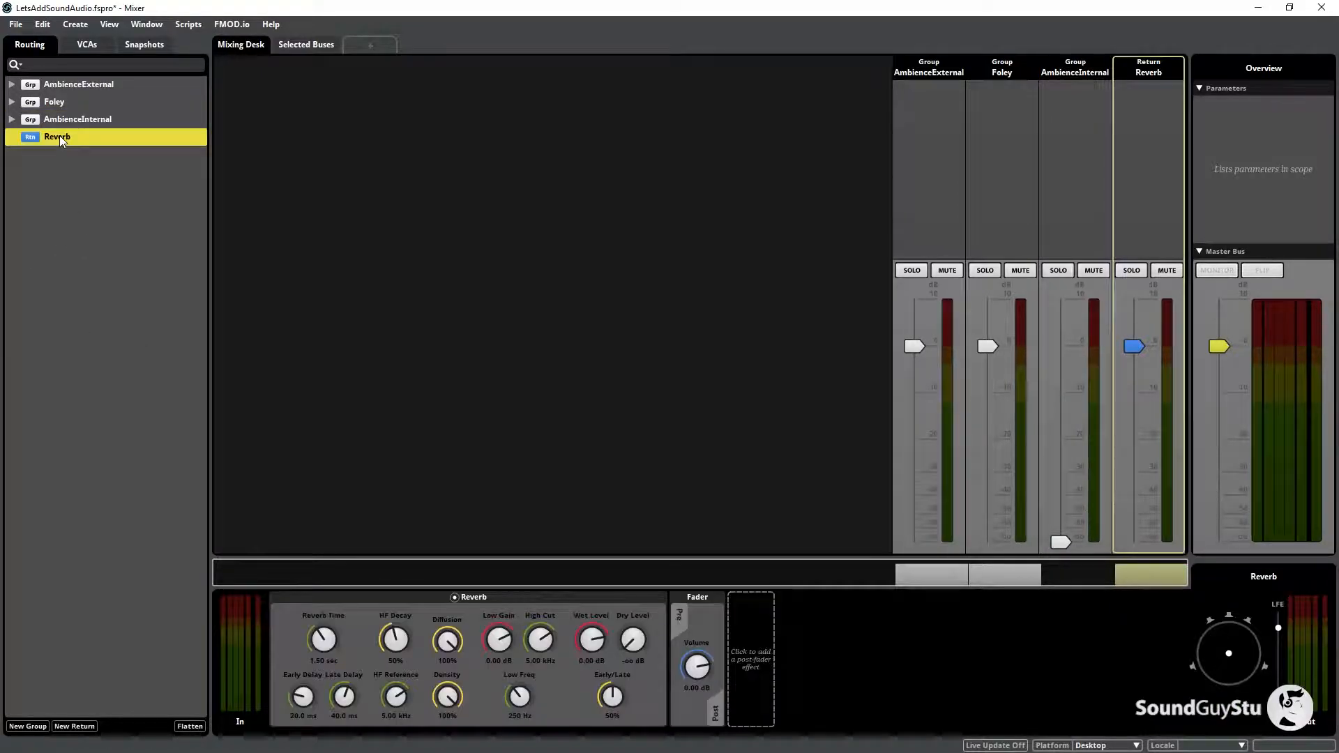
right_click(60, 137)
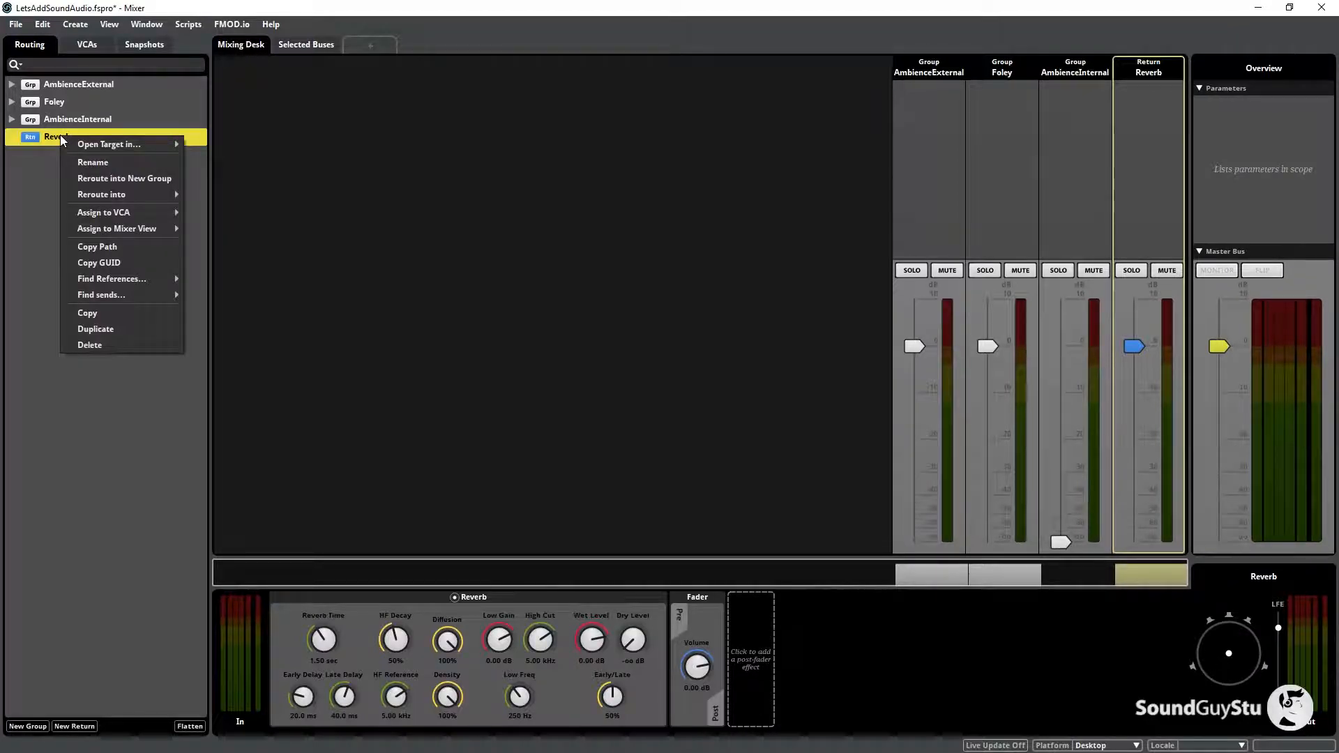
left_click(93, 162)
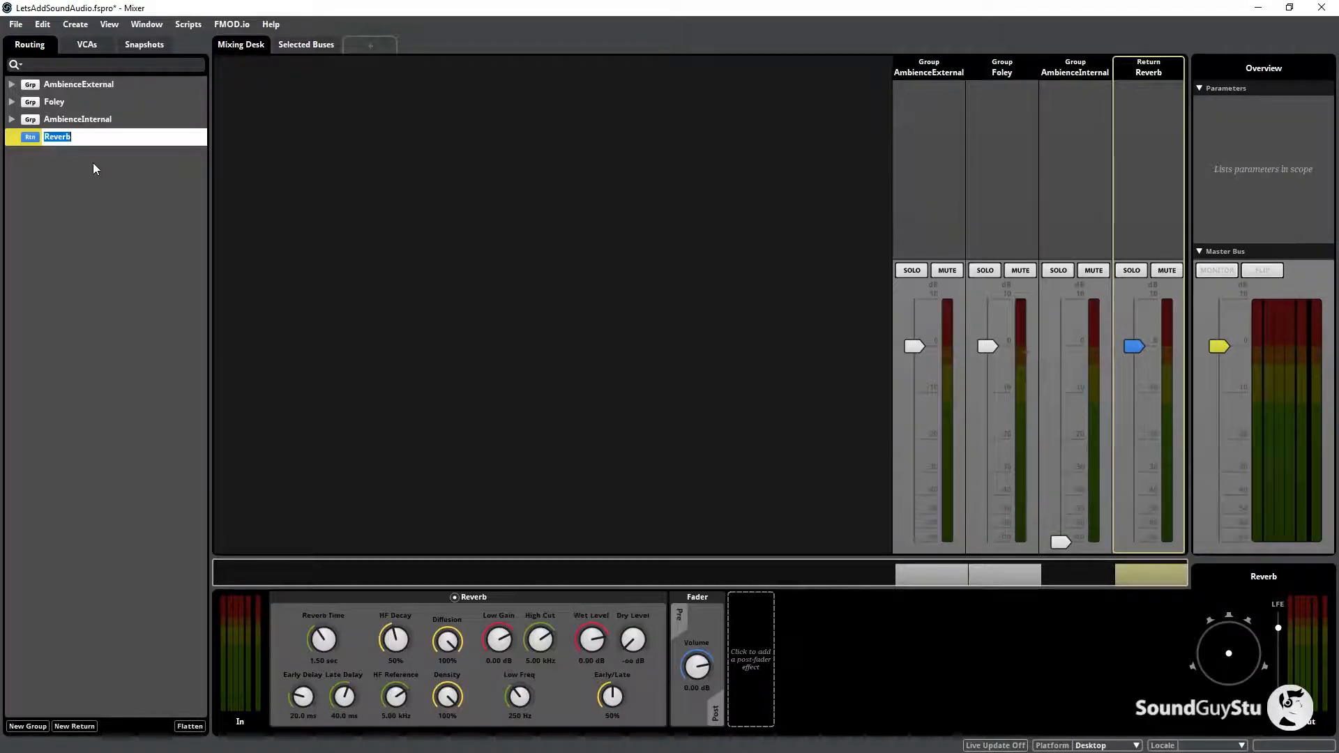
type("PumpHouse")
key("Return")
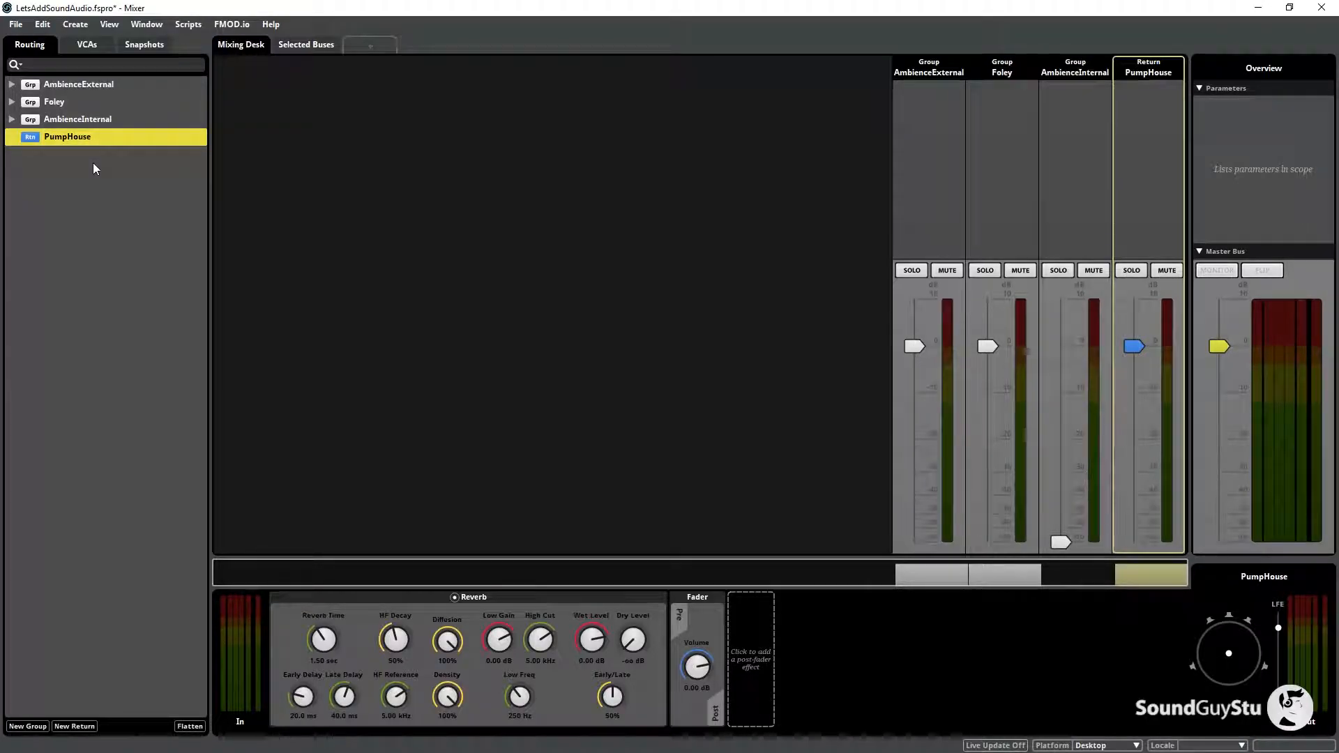
left_click(1143, 152)
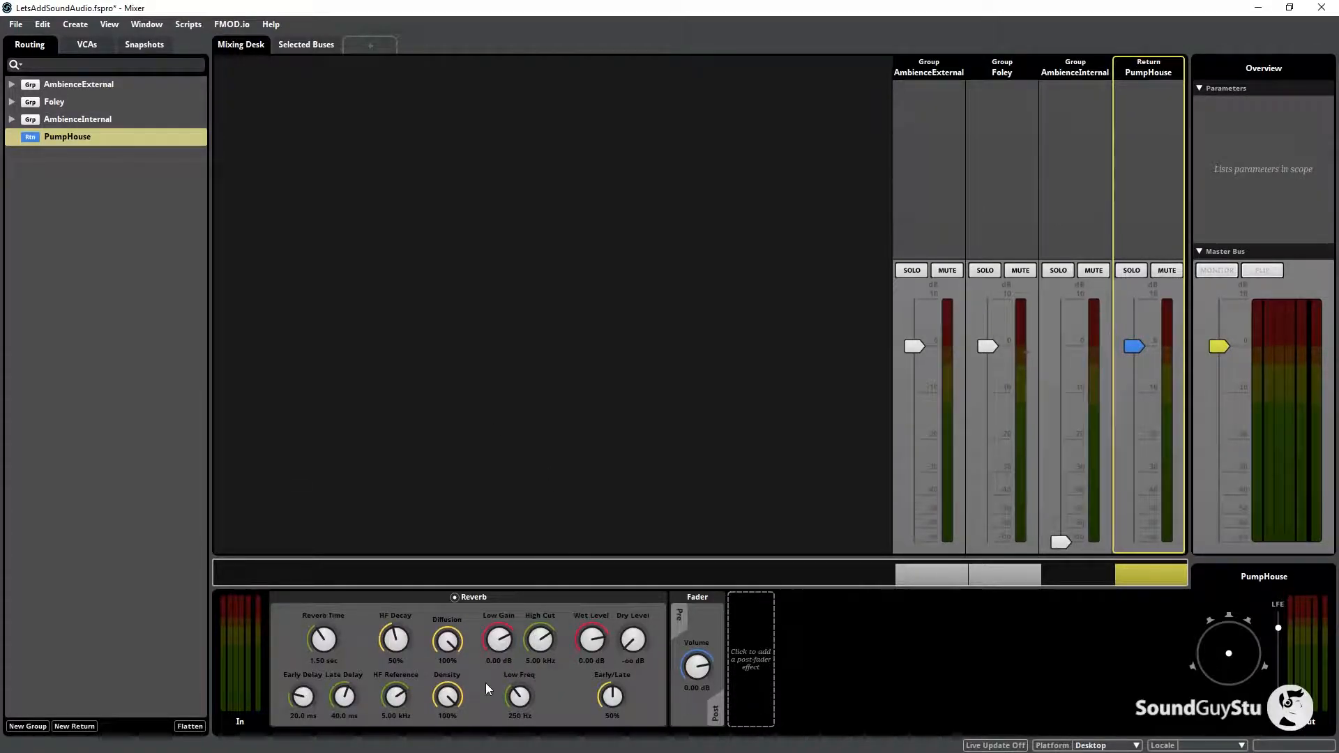
Step: Open the Footsteps event from the Foley folder in the Event Editor
left_click(146, 24)
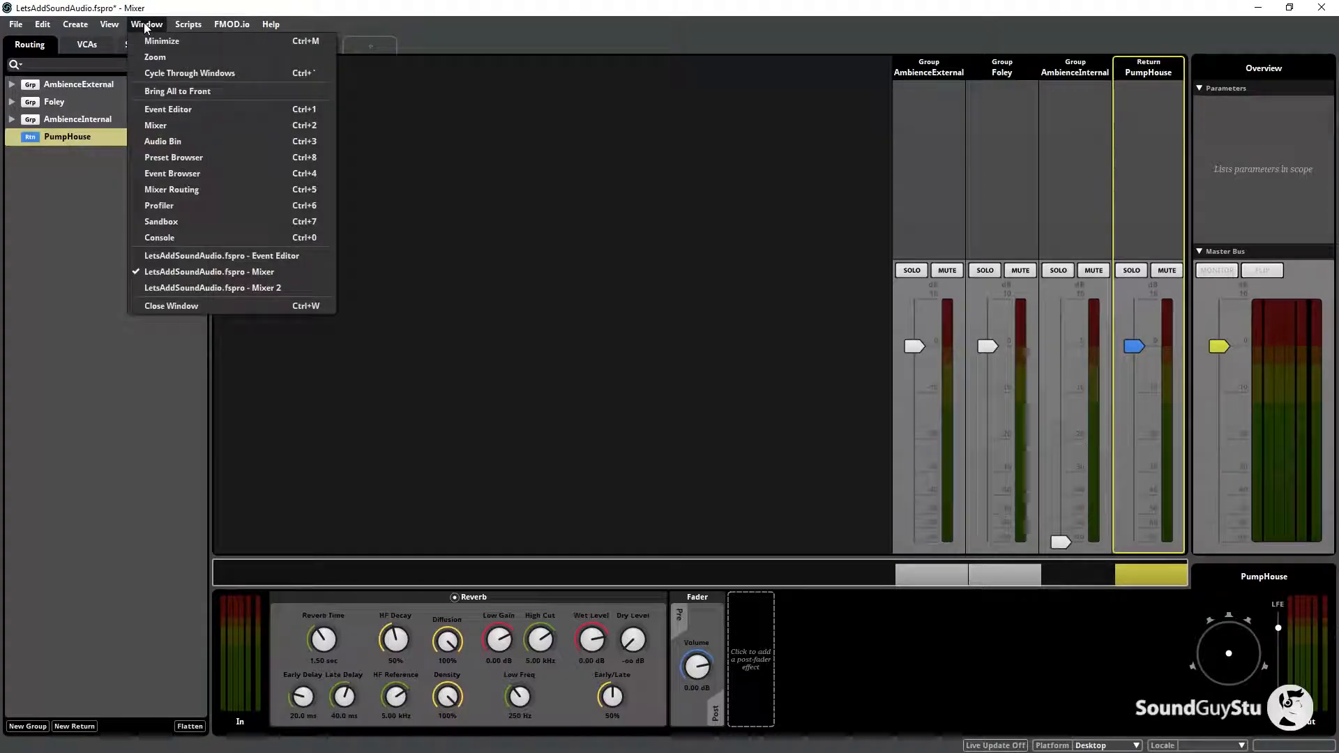
left_click(191, 131)
left_click(148, 25)
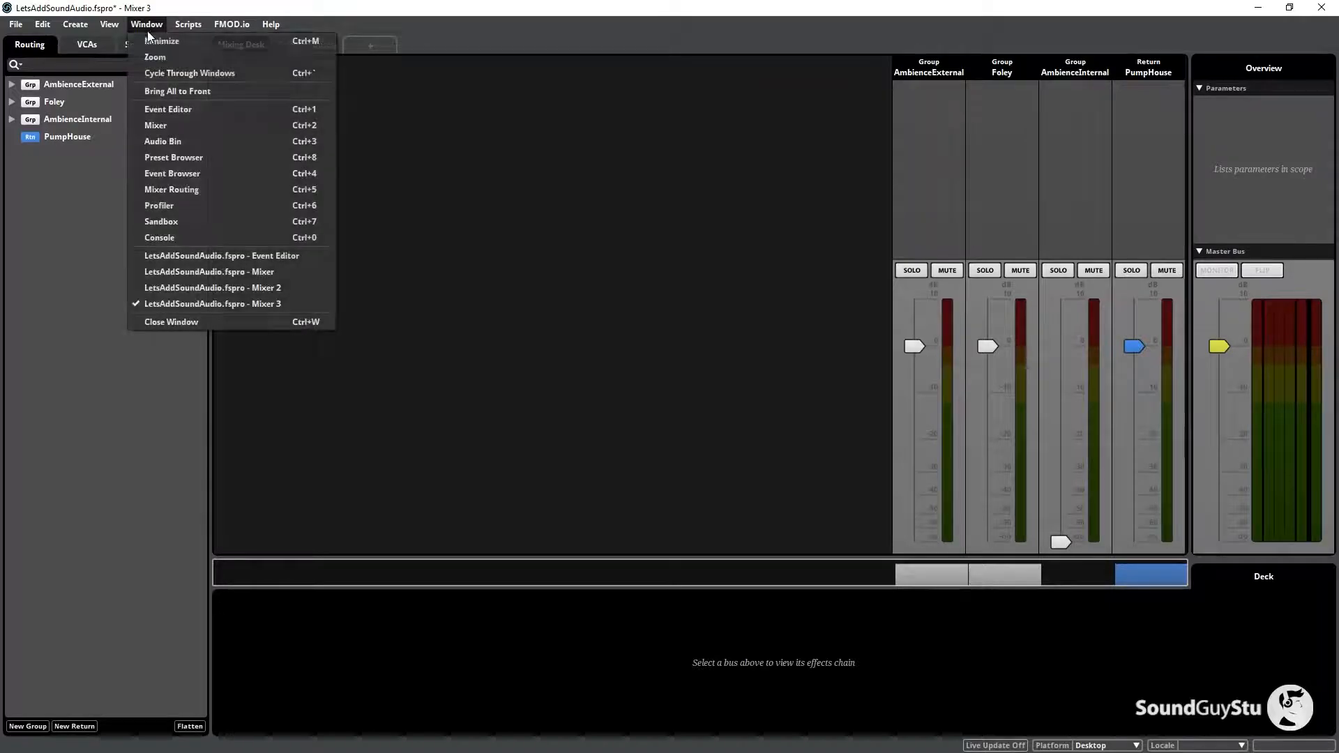
left_click(169, 110)
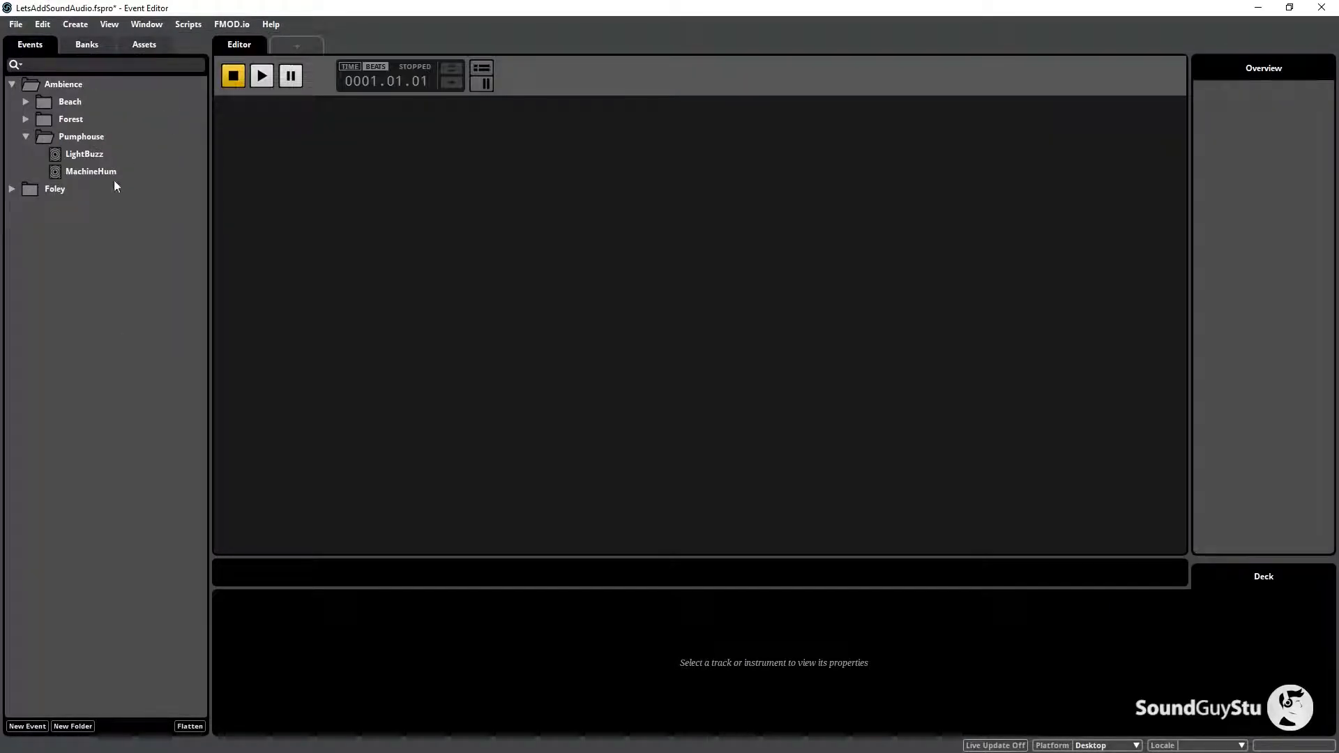
left_click(74, 189)
left_click(13, 190)
left_click(69, 208)
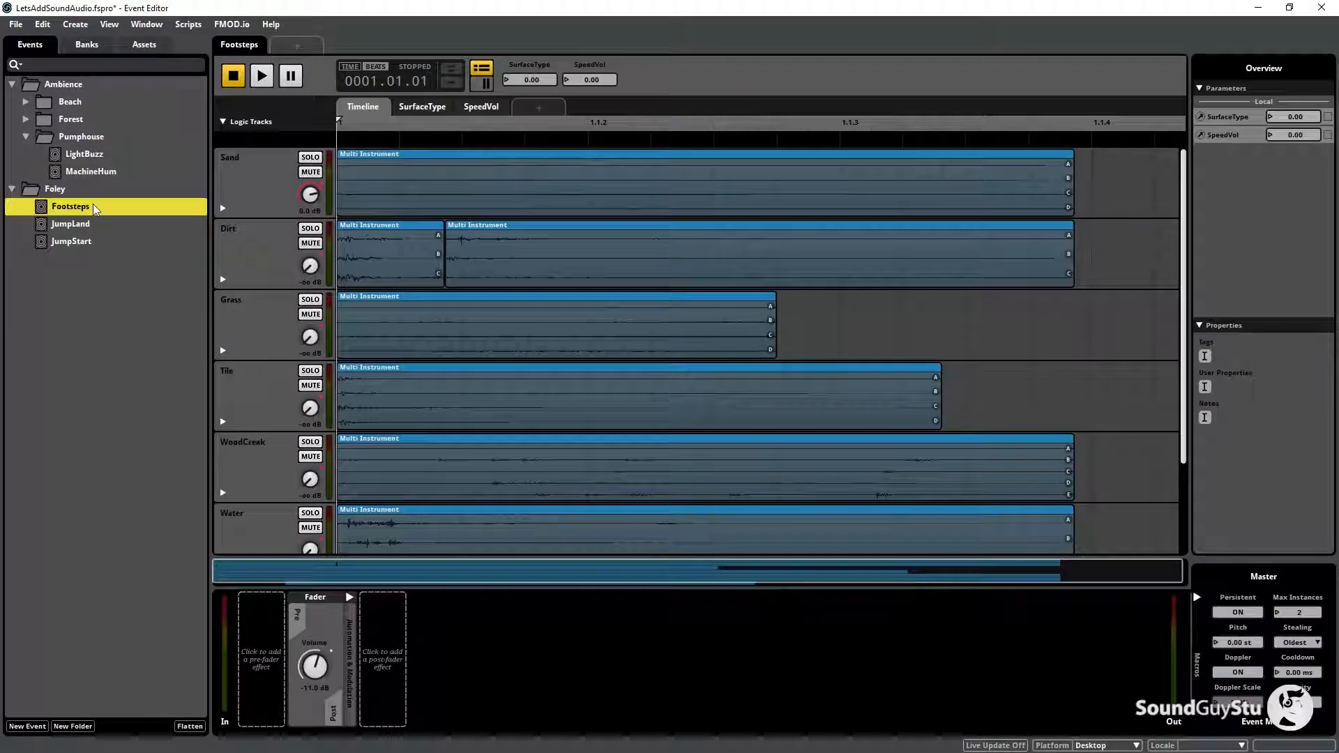
Step: Add a loop region spanning the Sand track's instrument in the Footsteps event and start playback
right_click(456, 144)
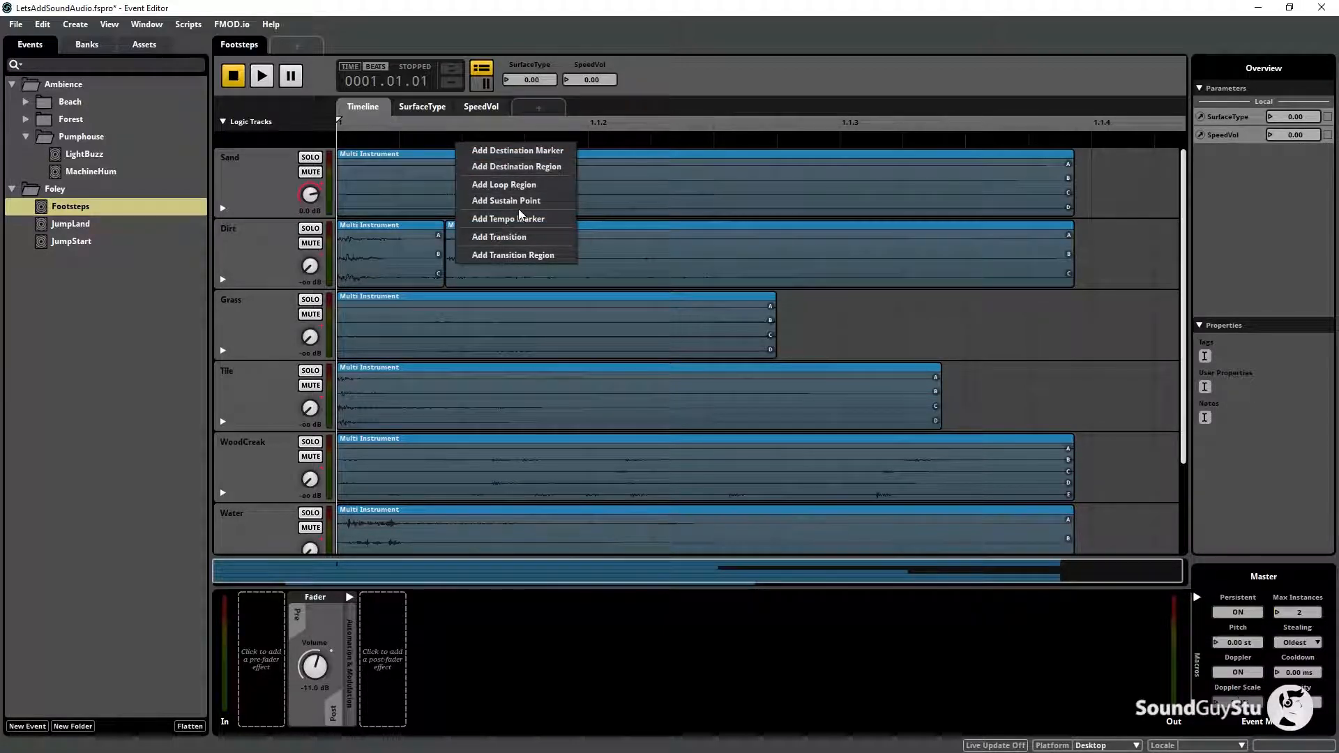
left_click(637, 176)
right_click(637, 175)
left_click(686, 215)
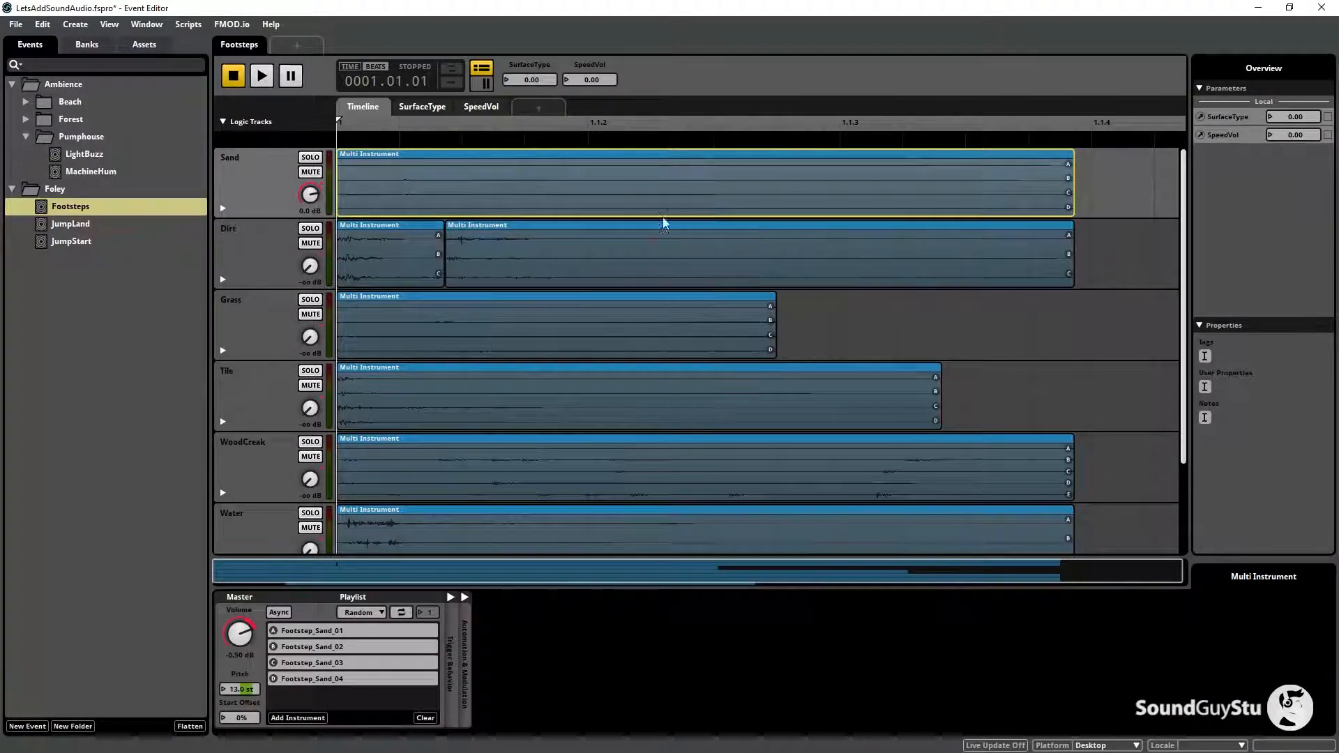
left_click(269, 78)
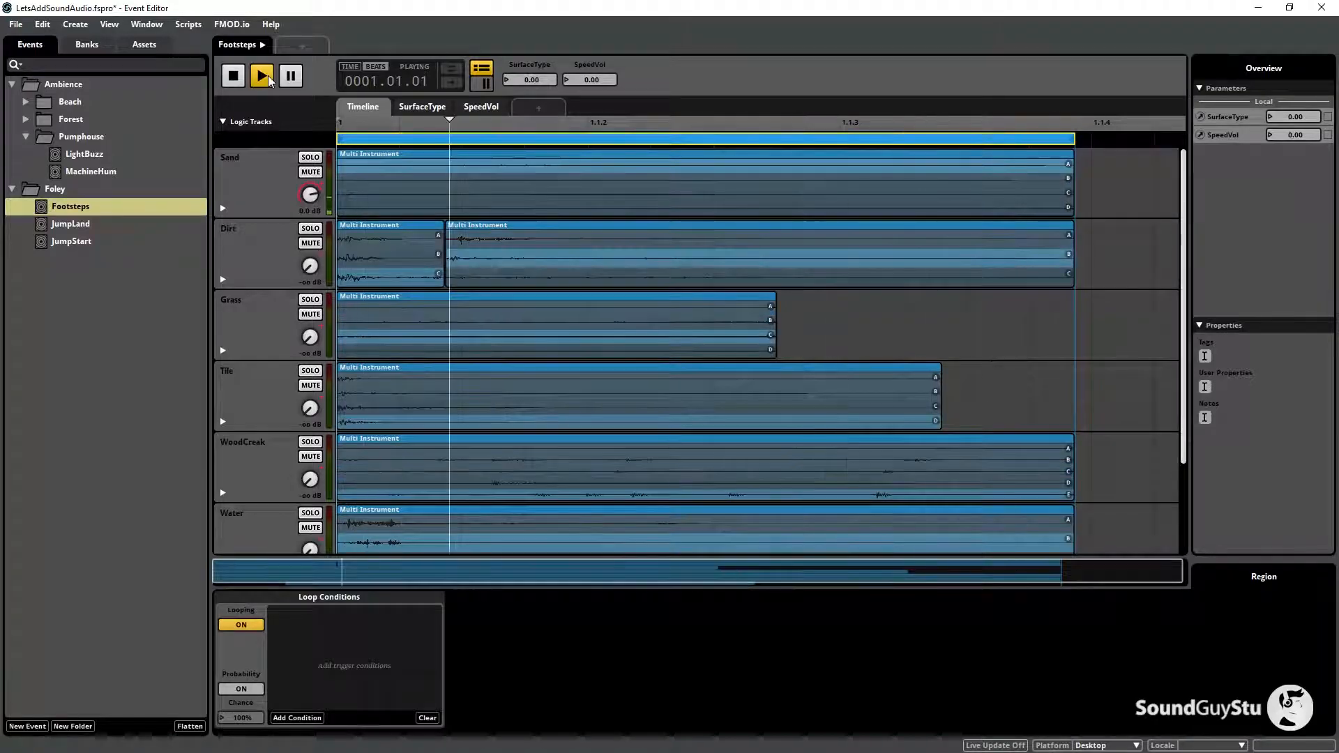
Step: Raise the SurfaceType parameter to the Tile surface and extend the loop region's end to about 1.2 on the timeline
left_click_drag(1072, 145, 1174, 143)
left_click_drag(523, 78, 523, 44)
scroll(438, 327, "down", 2)
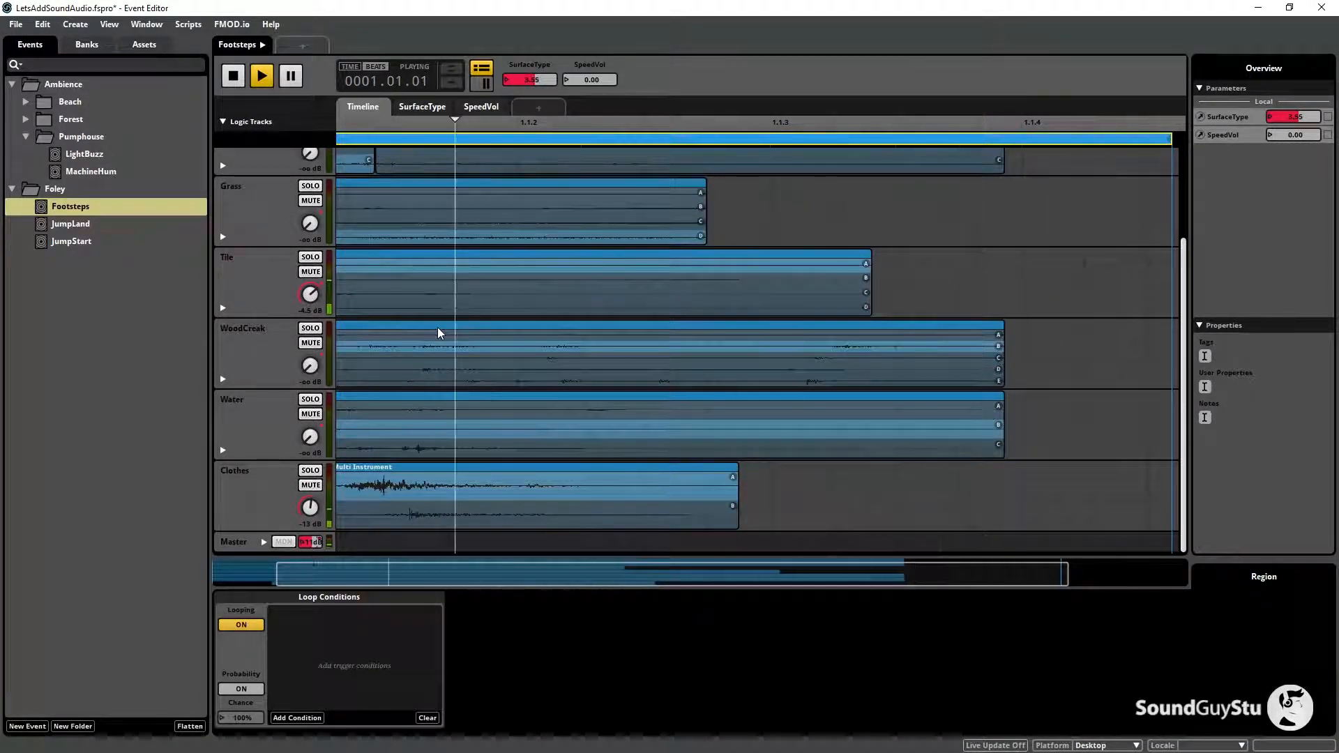
scroll(437, 333, "up", 2)
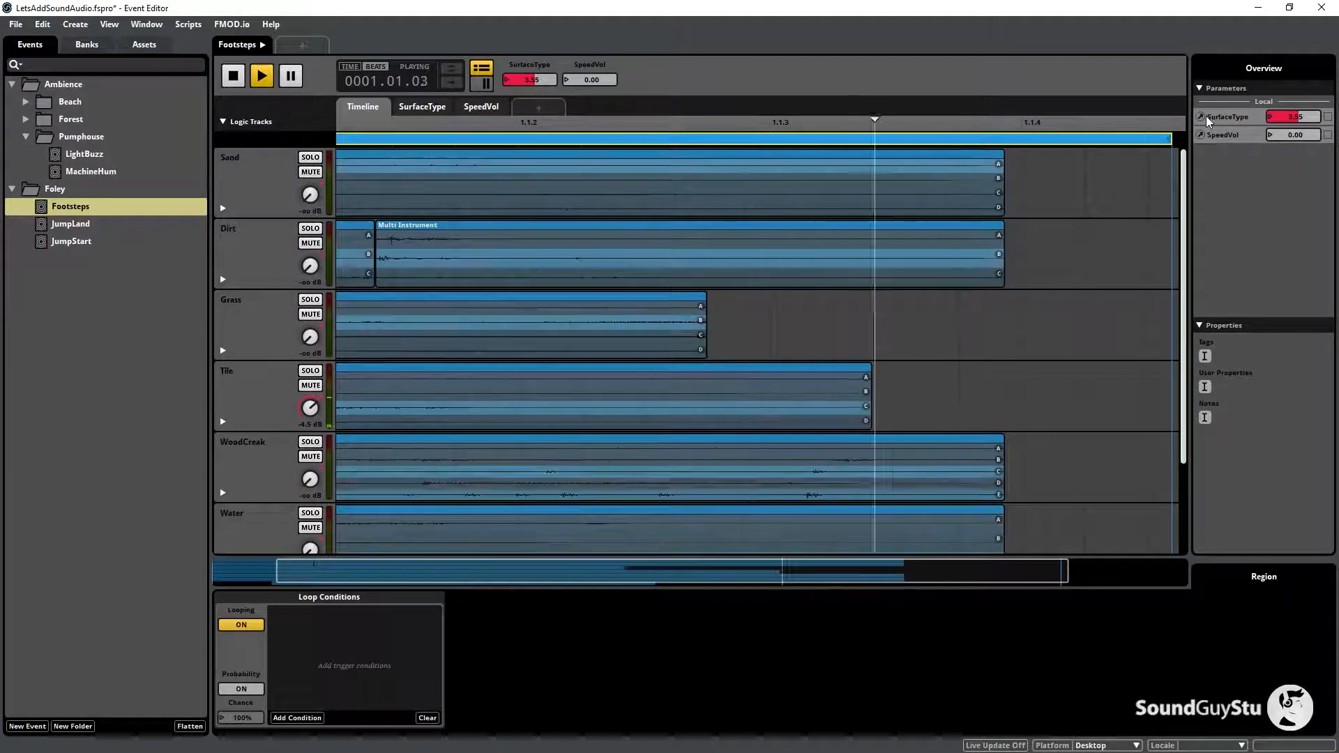
scroll(1042, 317, "down", 1)
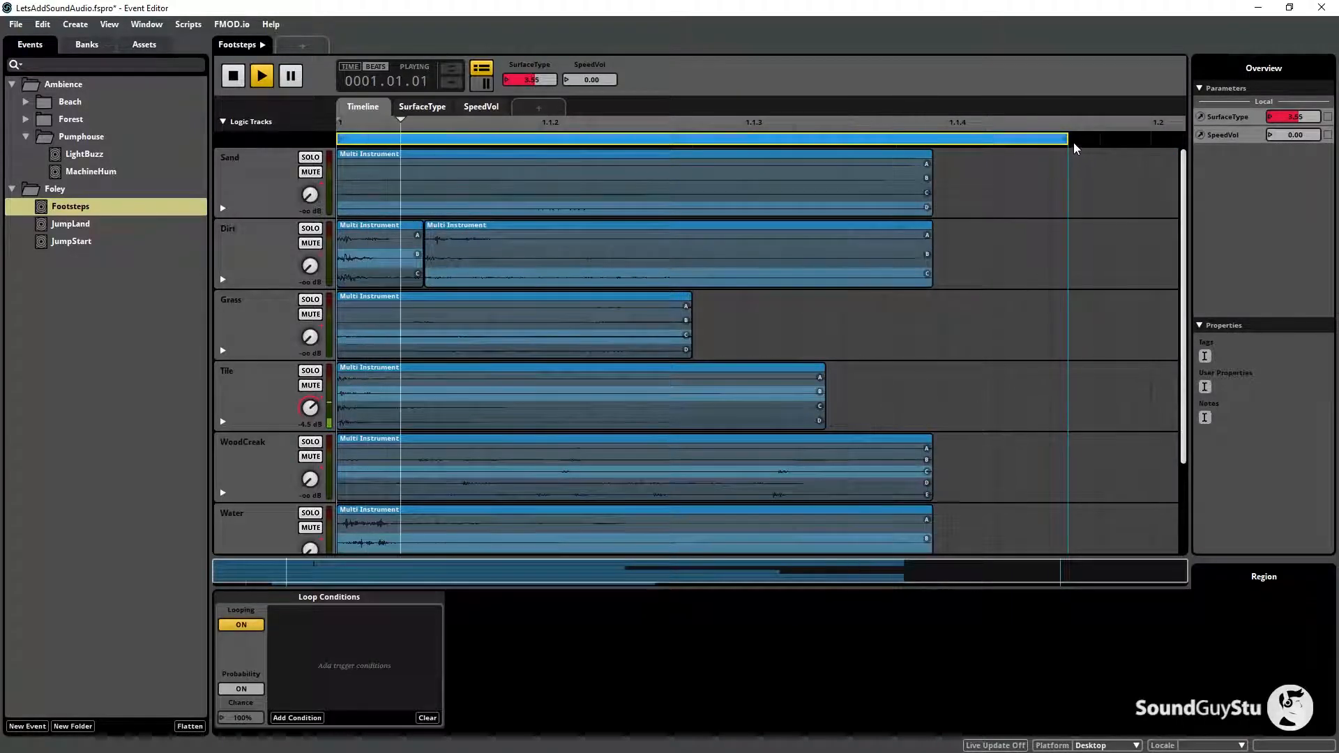
left_click_drag(1065, 138, 1143, 136)
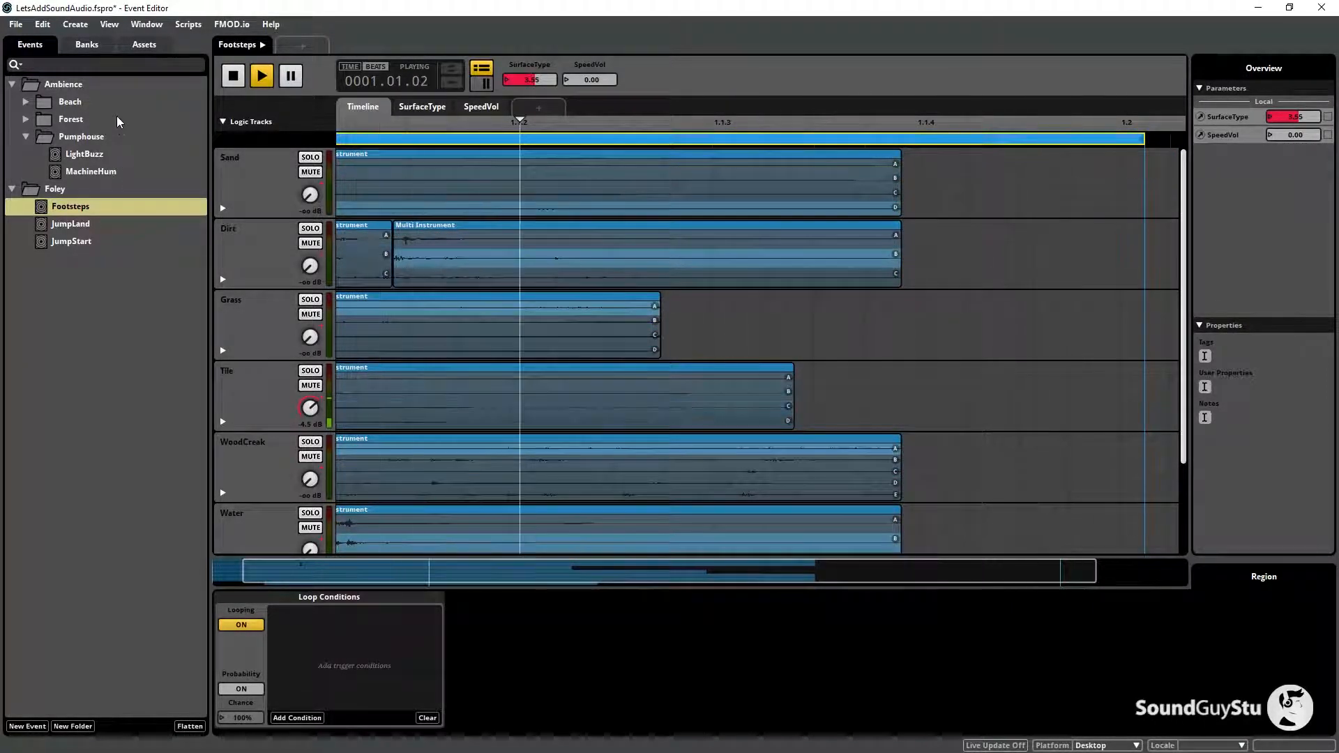
Step: Add a post-fader send from the Foley group to the PumpHouse return in the Mixer and raise its send level
left_click(146, 25)
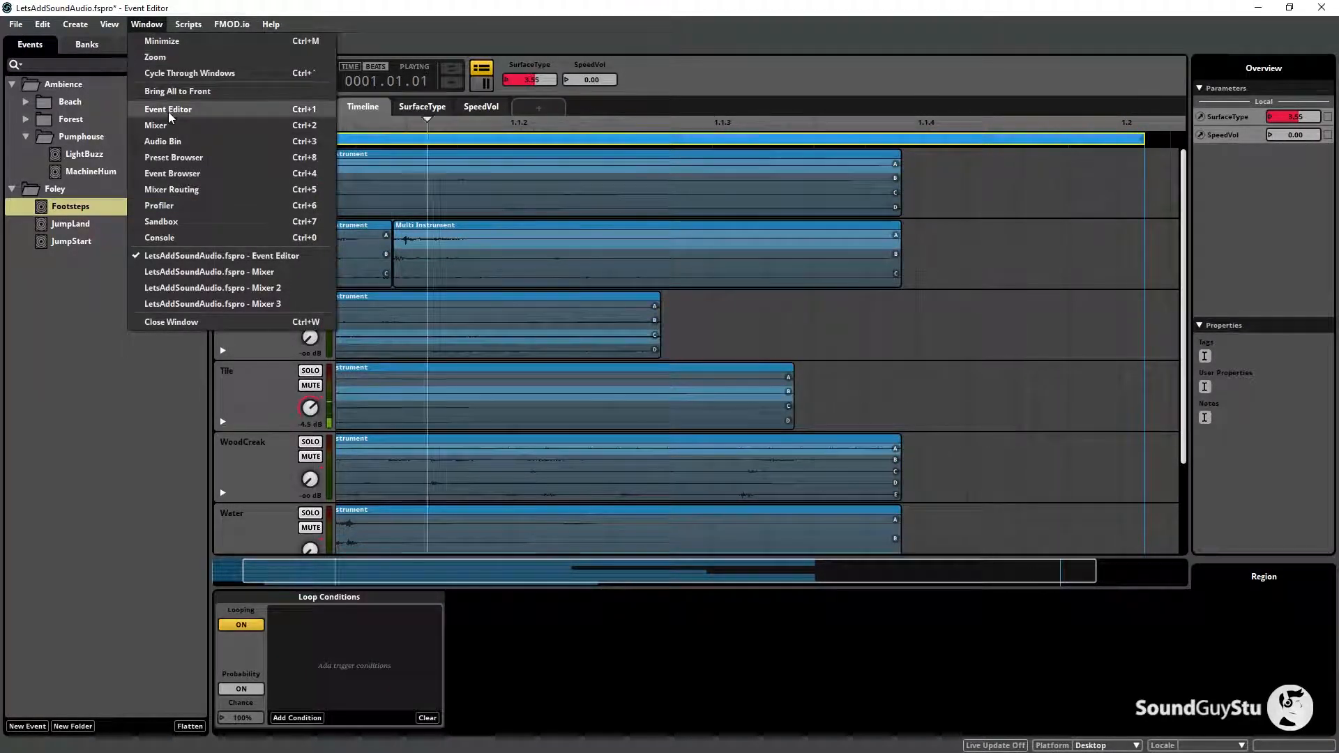
left_click(156, 125)
left_click(112, 140)
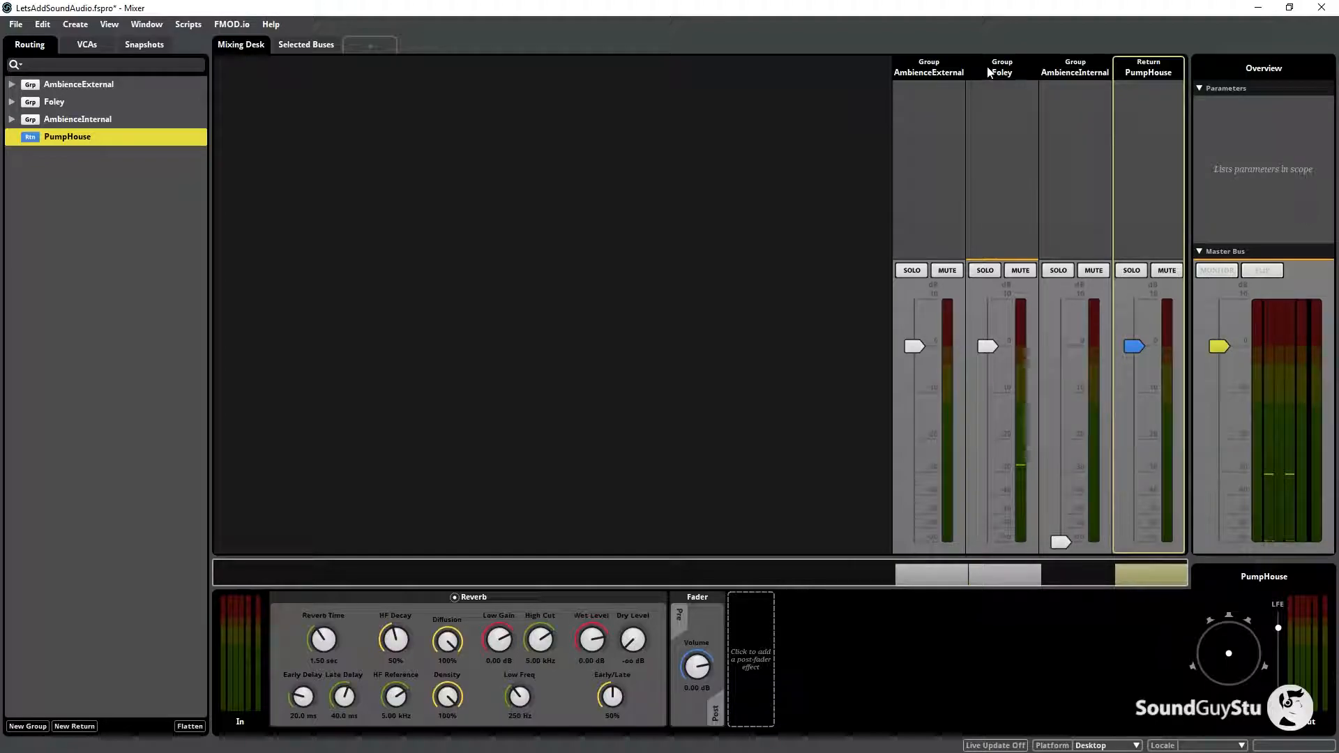
right_click(1001, 112)
mouse_move(1004, 115)
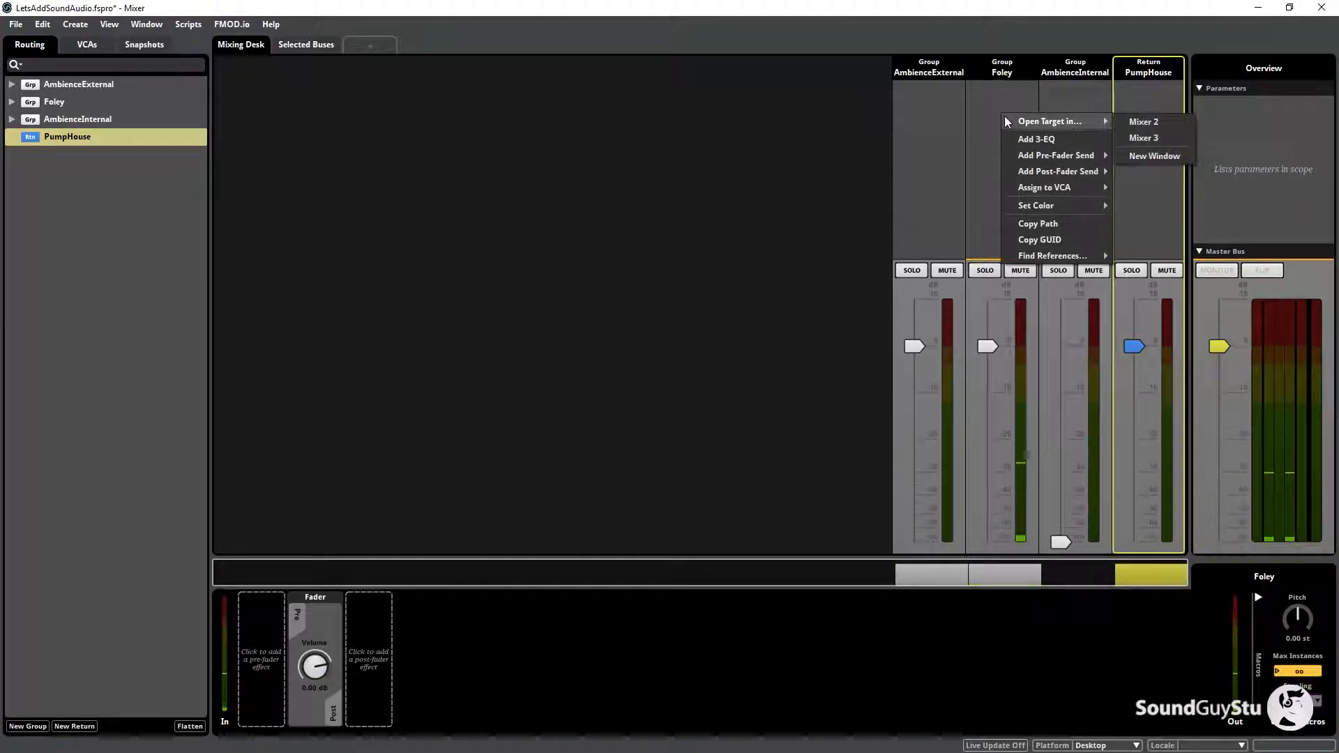
mouse_move(1058, 171)
left_click(1179, 173)
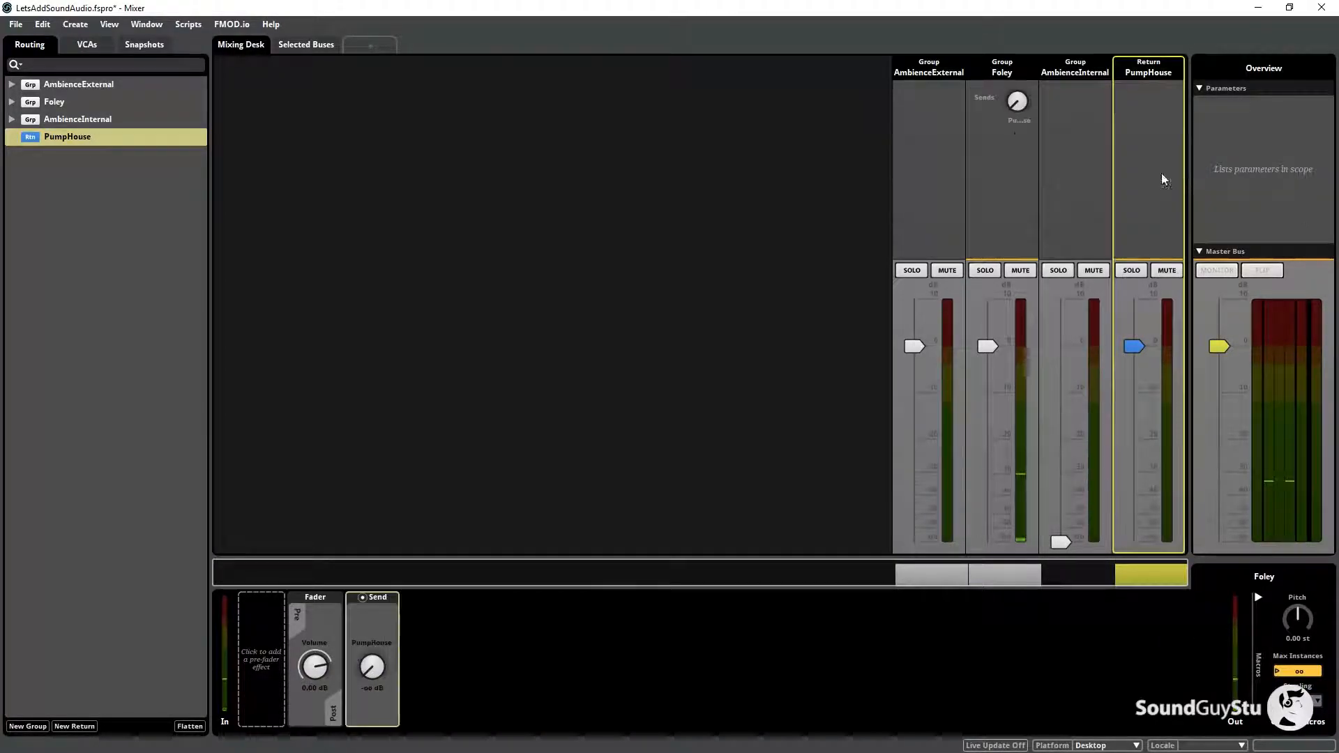
left_click_drag(1016, 103, 1017, 46)
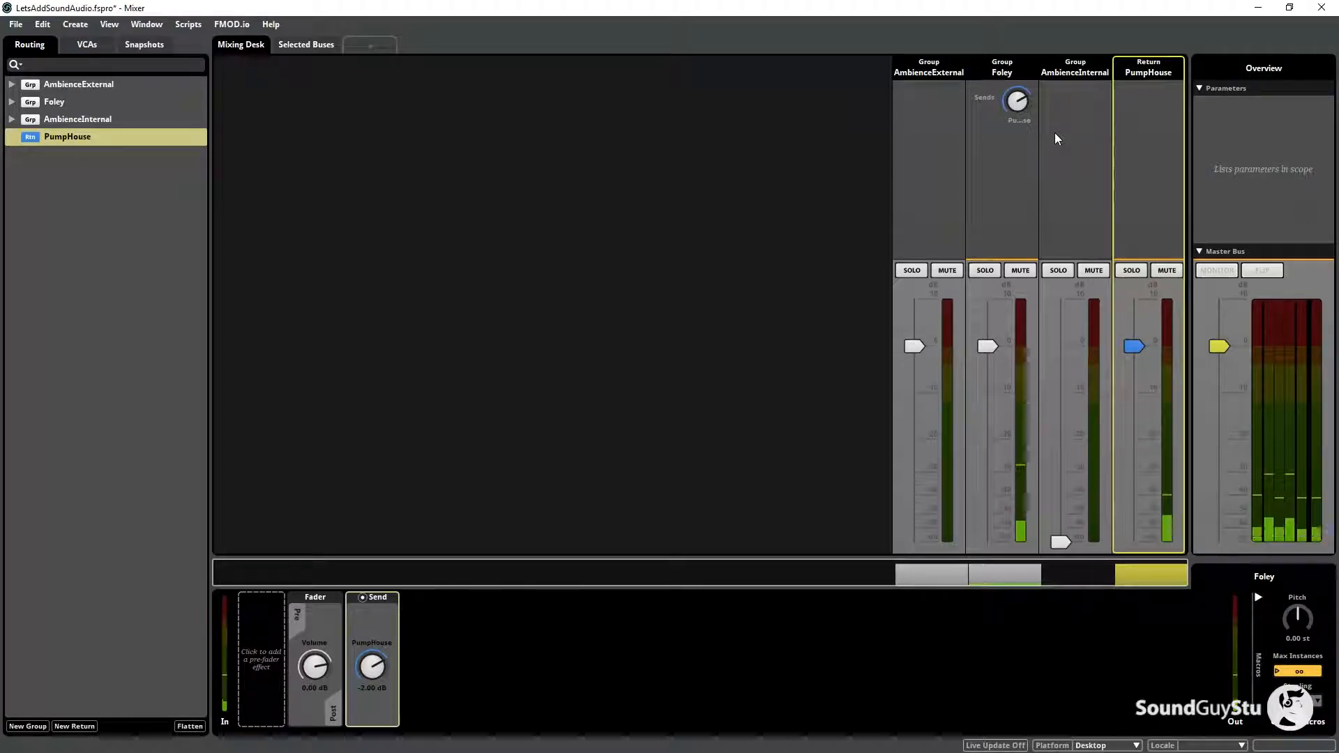
left_click_drag(1016, 104, 1016, 102)
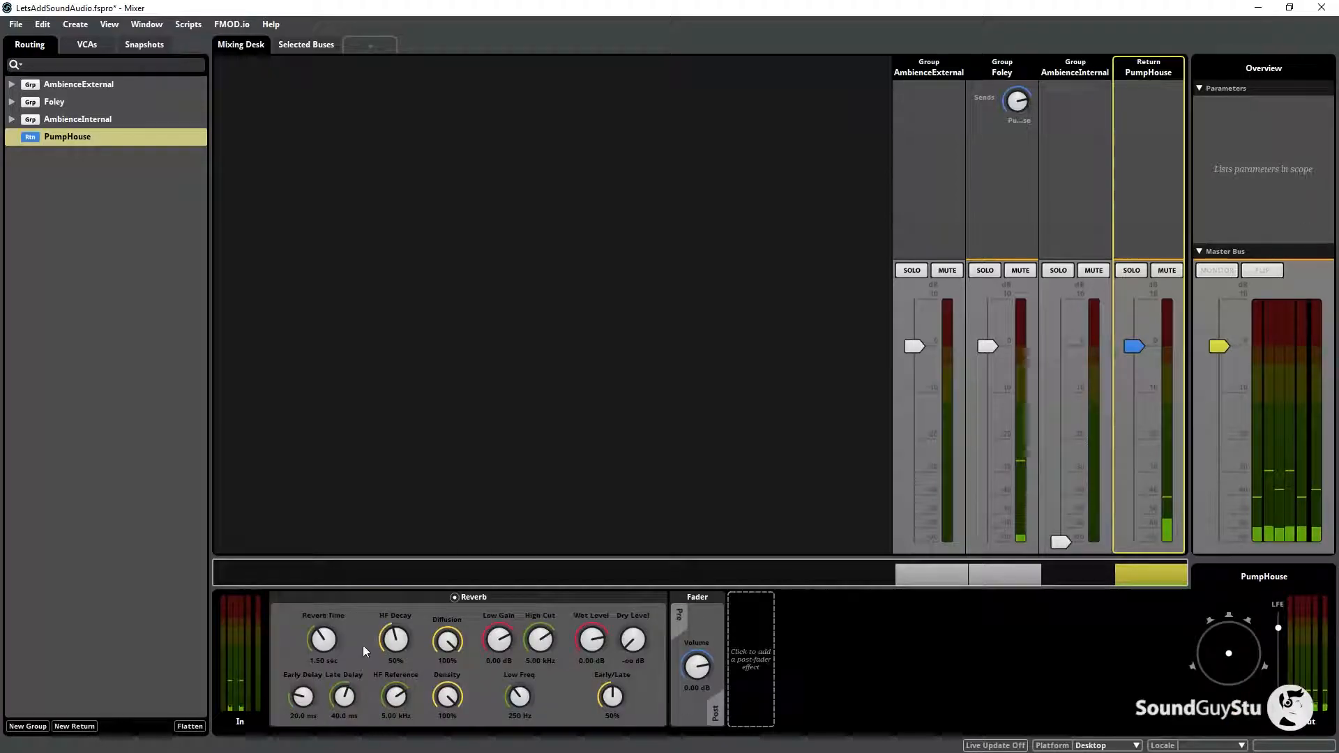
Step: Set the PumpHouse reverb to 450 ms Reverb Time, 3.00 kHz High Cut, 5.00 ms Early Delay and 22.0 ms Late Delay
left_click_drag(341, 653, 341, 671)
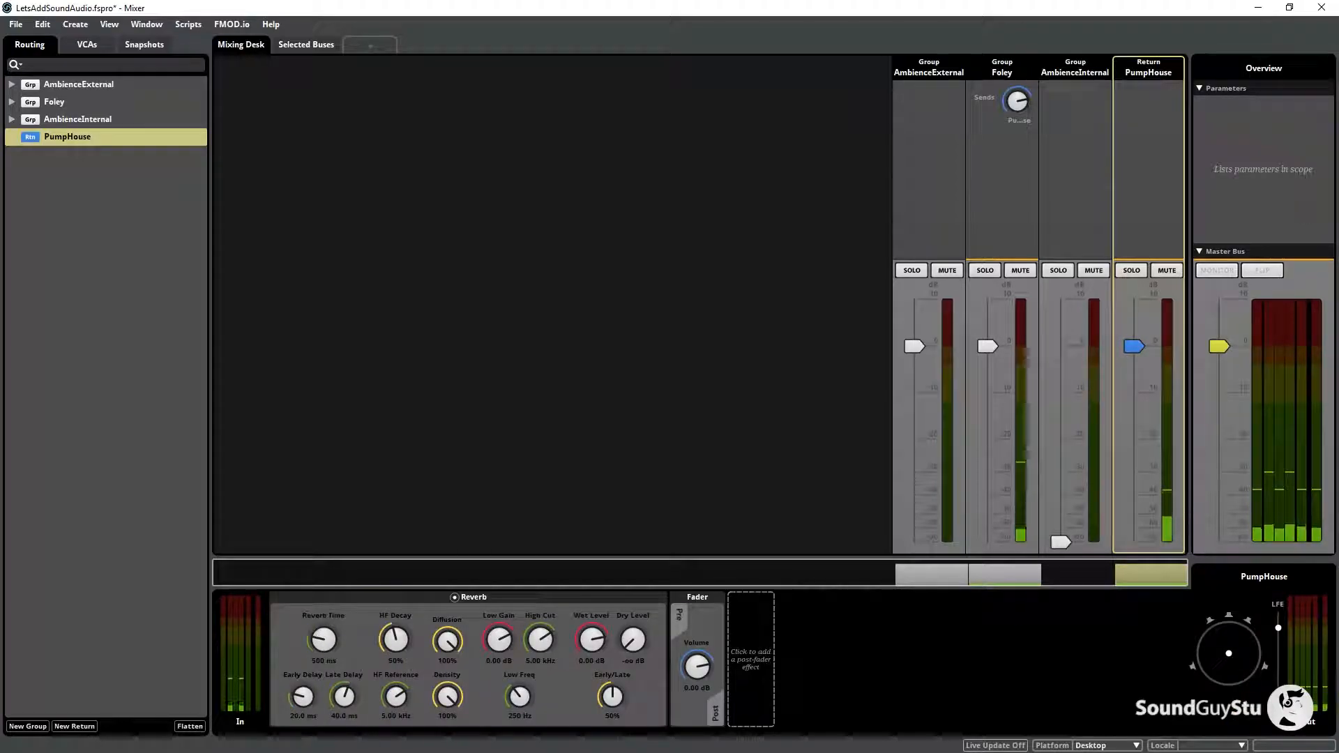
scroll(458, 653, "down", 7)
left_click_drag(447, 640, 447, 630)
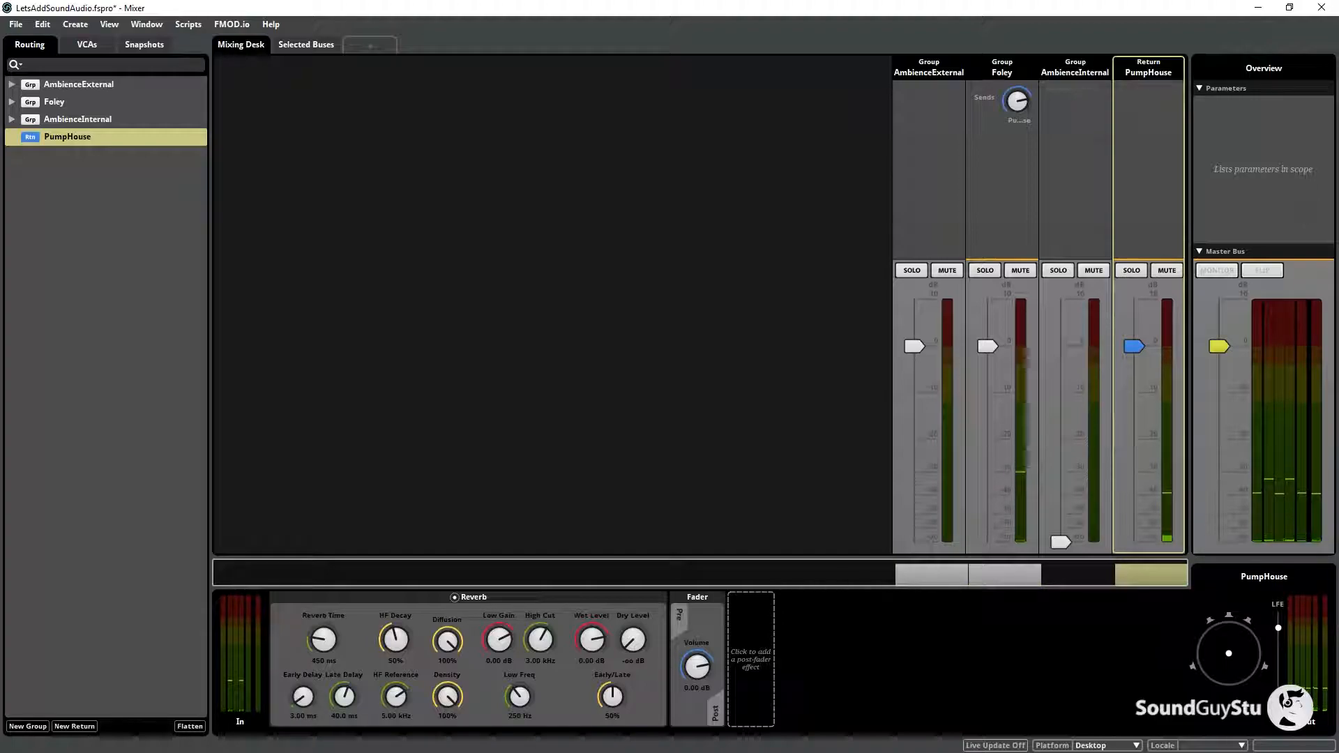
left_click_drag(344, 701, 343, 712)
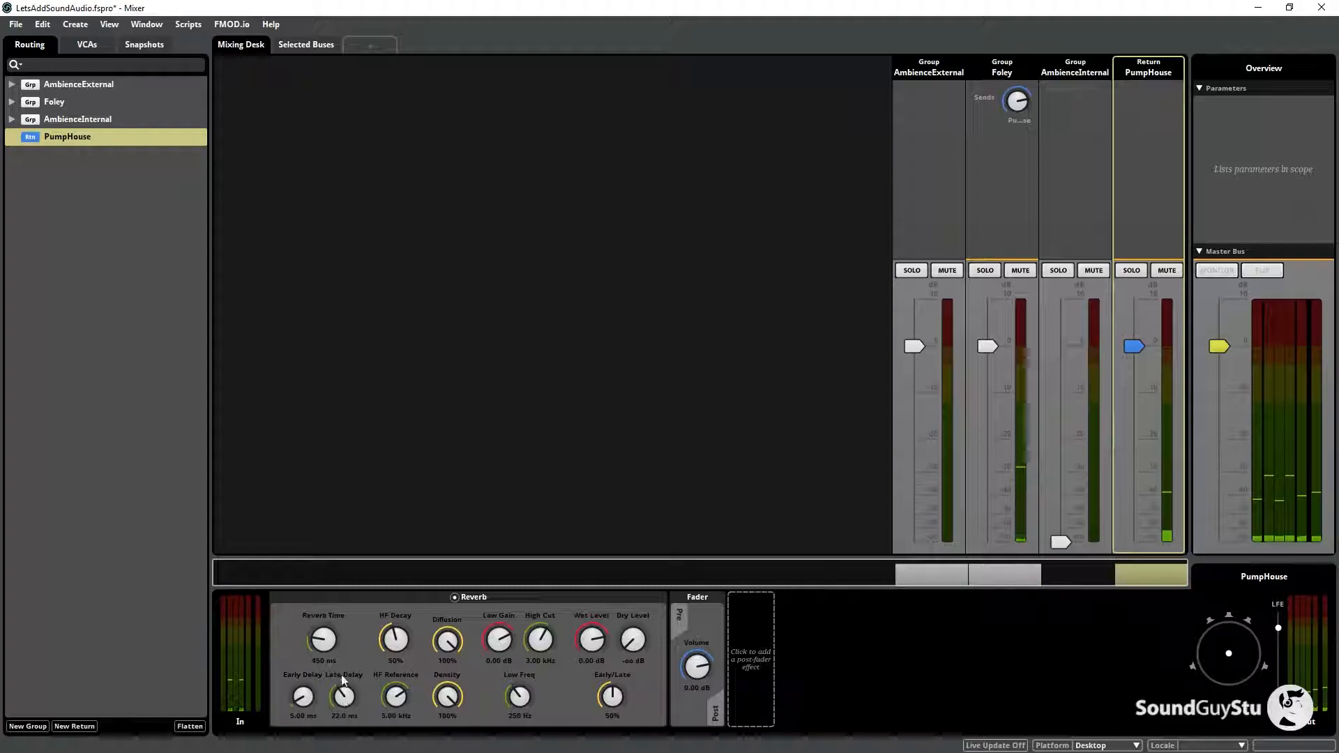
Step: Refine the PumpHouse reverb with 400 ms Reverb Time, 24.0 ms Late Delay and 50% Early/Late
left_click_drag(332, 647, 332, 656)
left_click_drag(339, 701, 338, 698)
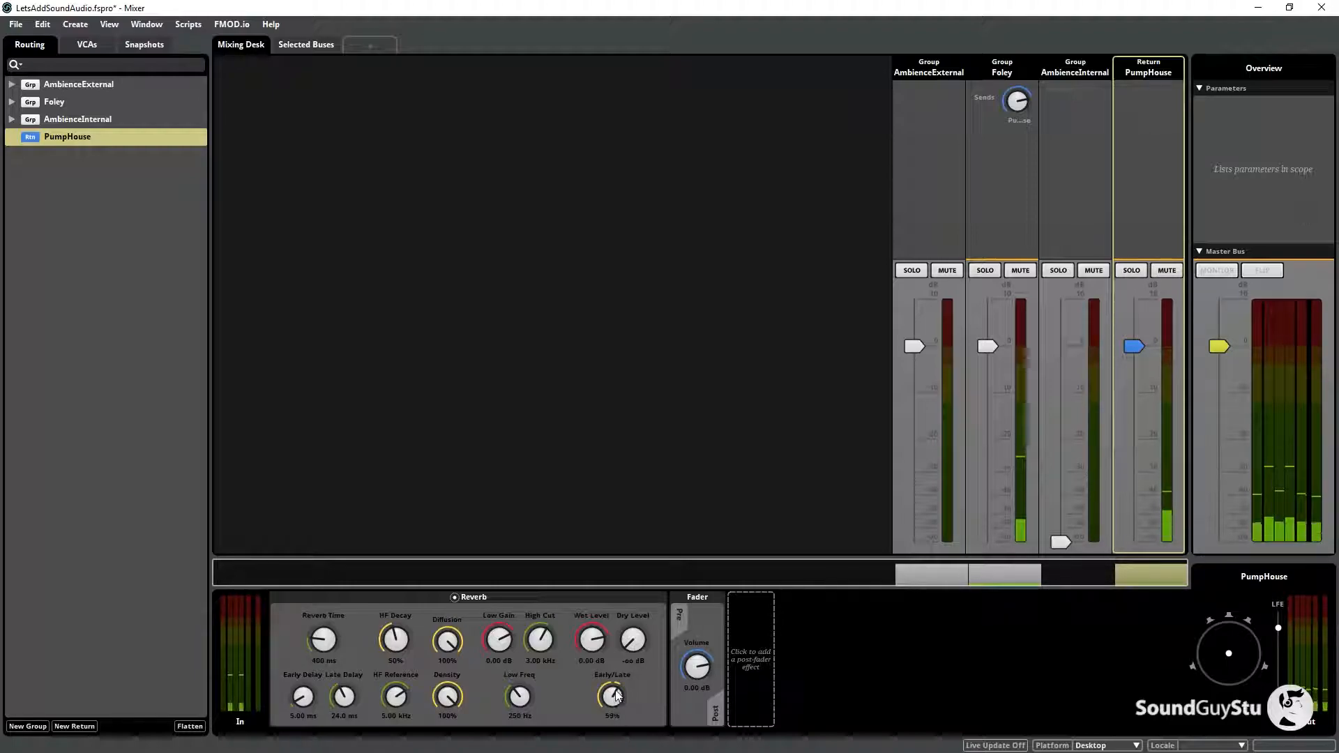
left_click_drag(611, 696, 612, 699)
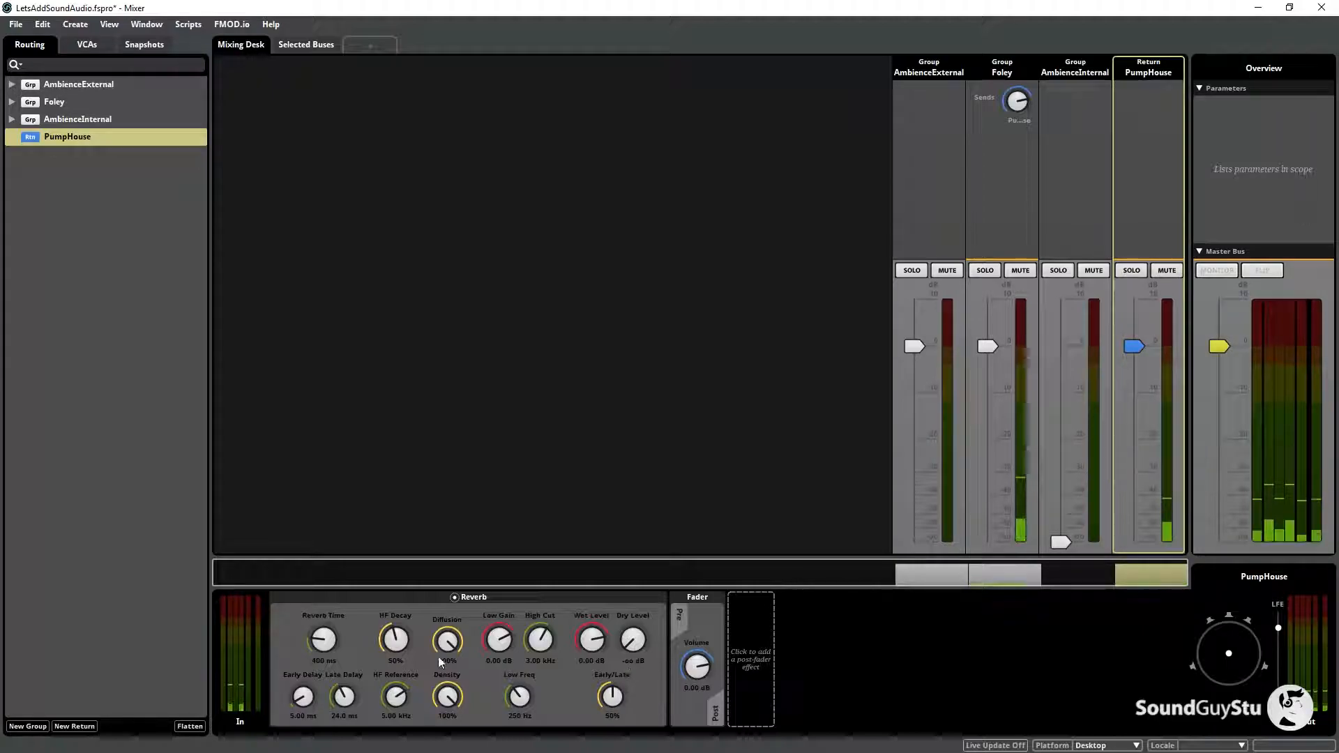
Step: Retune the PumpHouse reverb to 400 ms Reverb Time, 8.00 kHz High Cut and 22.0 ms Late Delay
left_click_drag(323, 640, 322, 646)
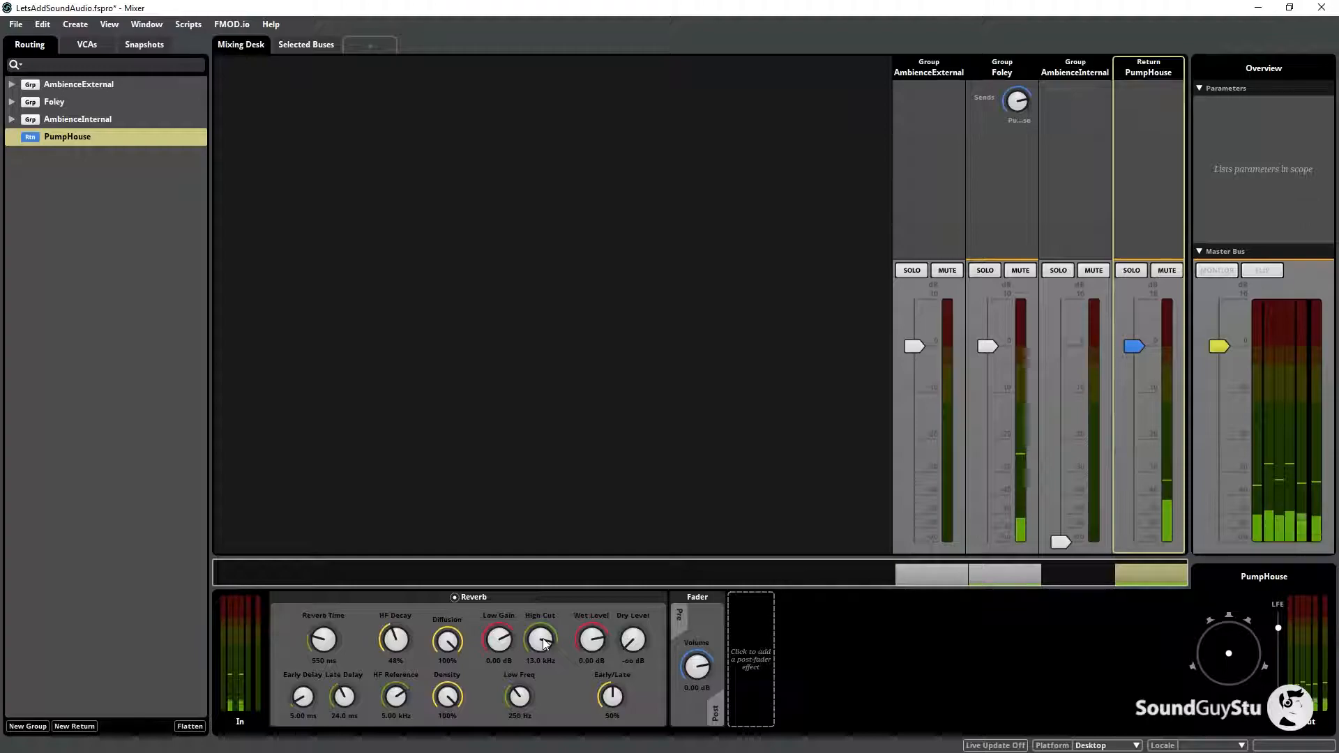
left_click_drag(545, 643, 545, 663)
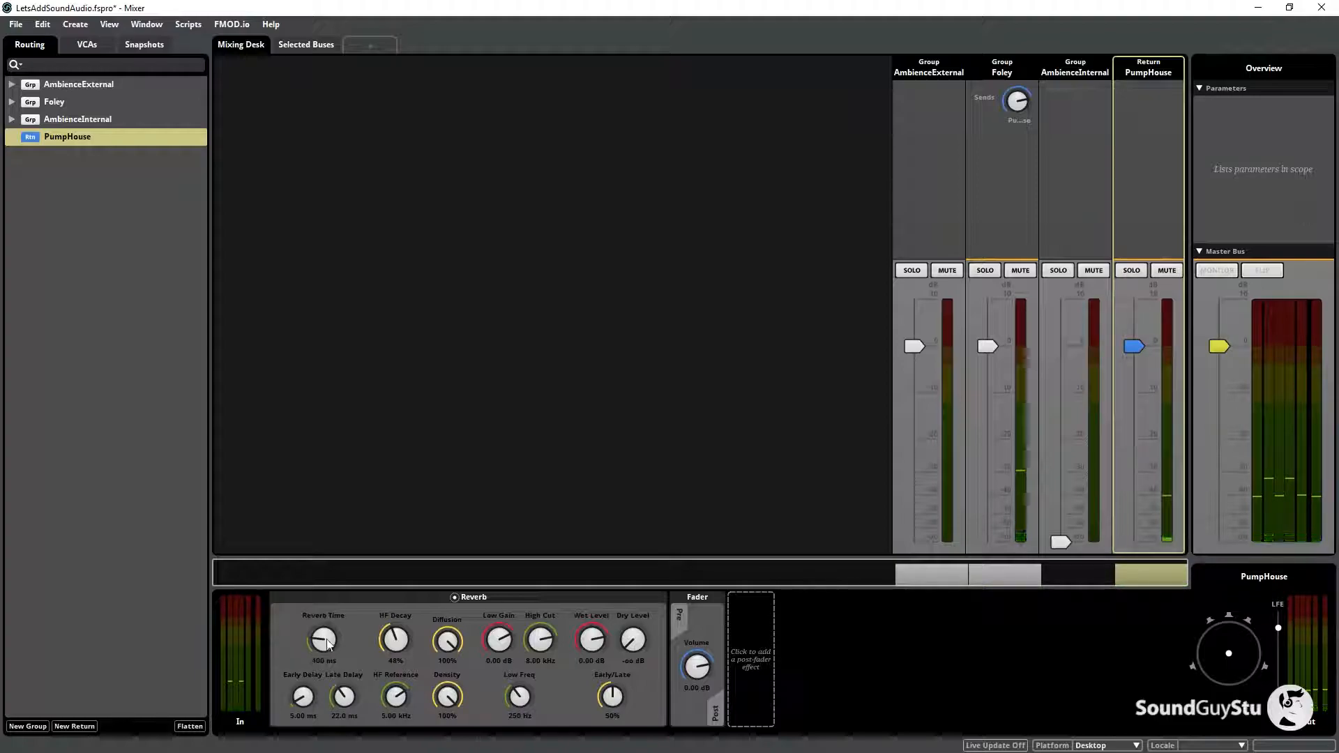
mouse_move(1134, 346)
left_mouse_down()
mouse_move(1134, 541)
mouse_move(1134, 346)
left_mouse_up()
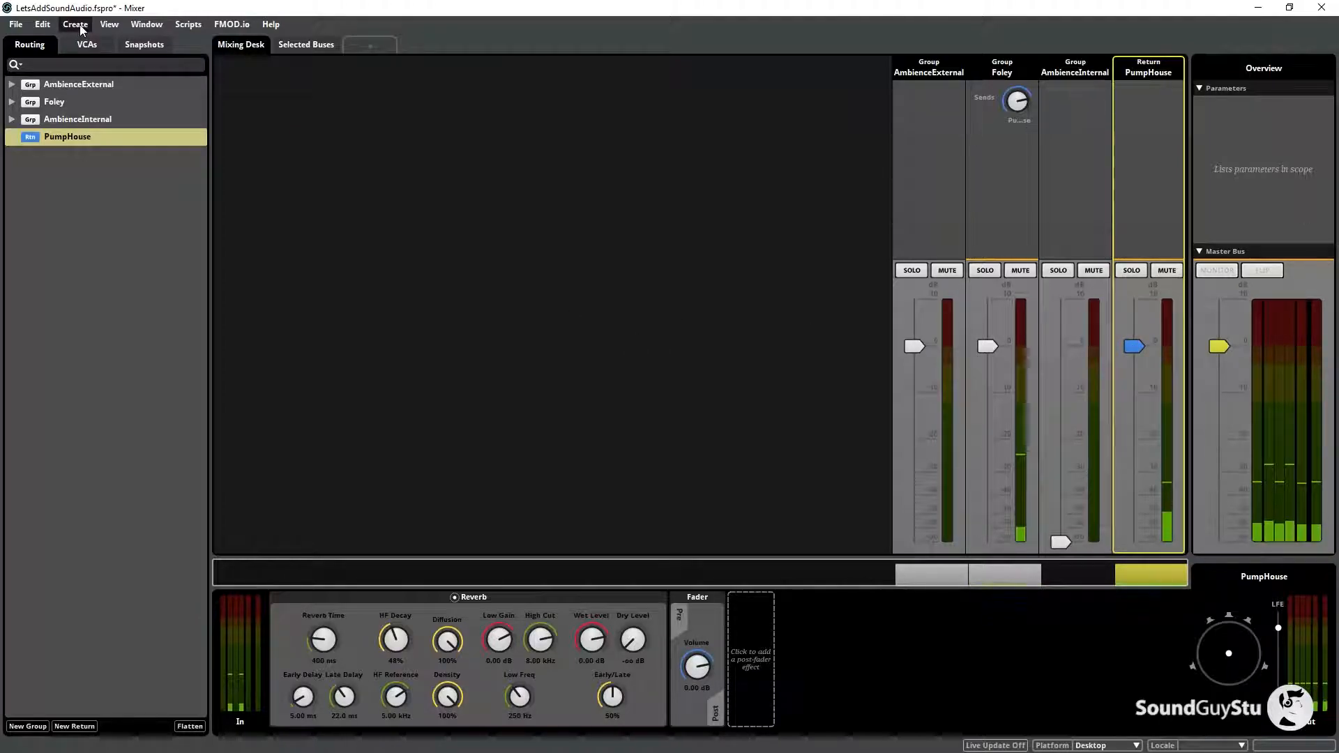
Step: Stop the Footsteps playback in the Event Editor and pull the PumpHouse return's fader down to -oo dB in the Mixer
left_click(146, 27)
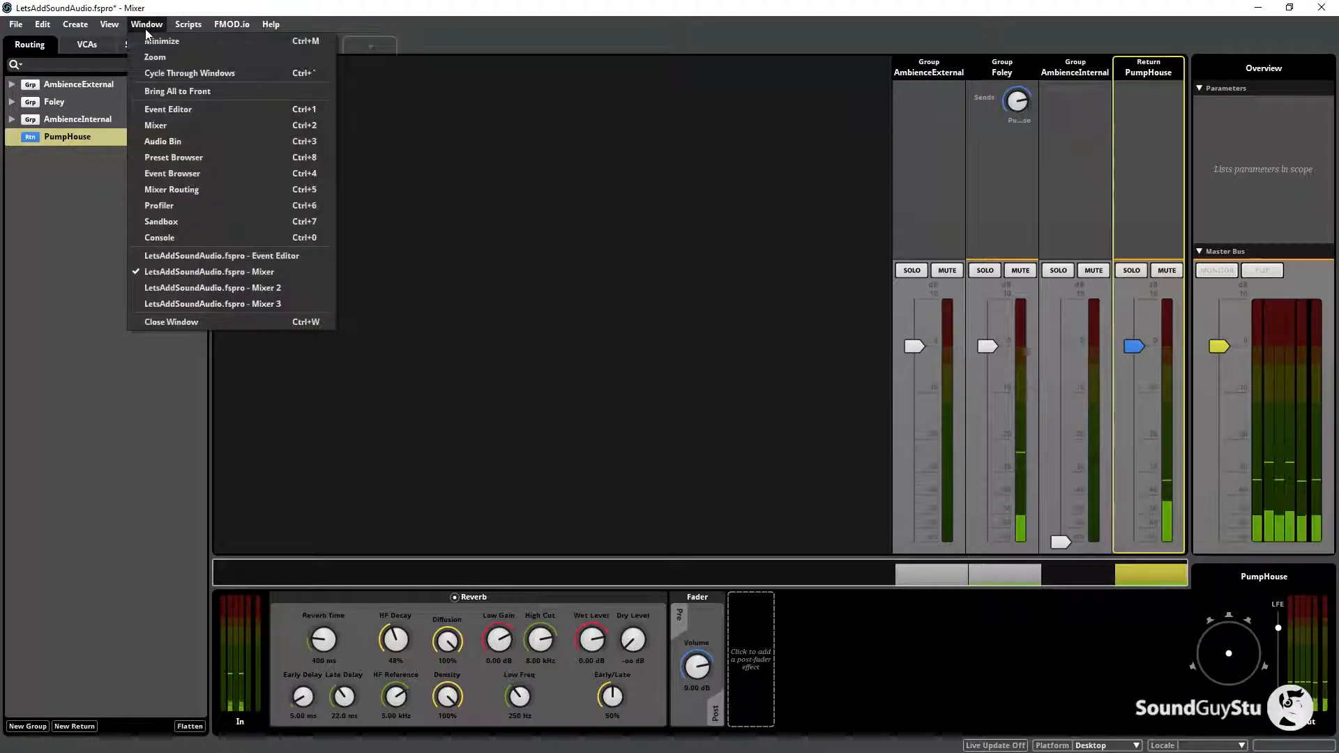
left_click(173, 111)
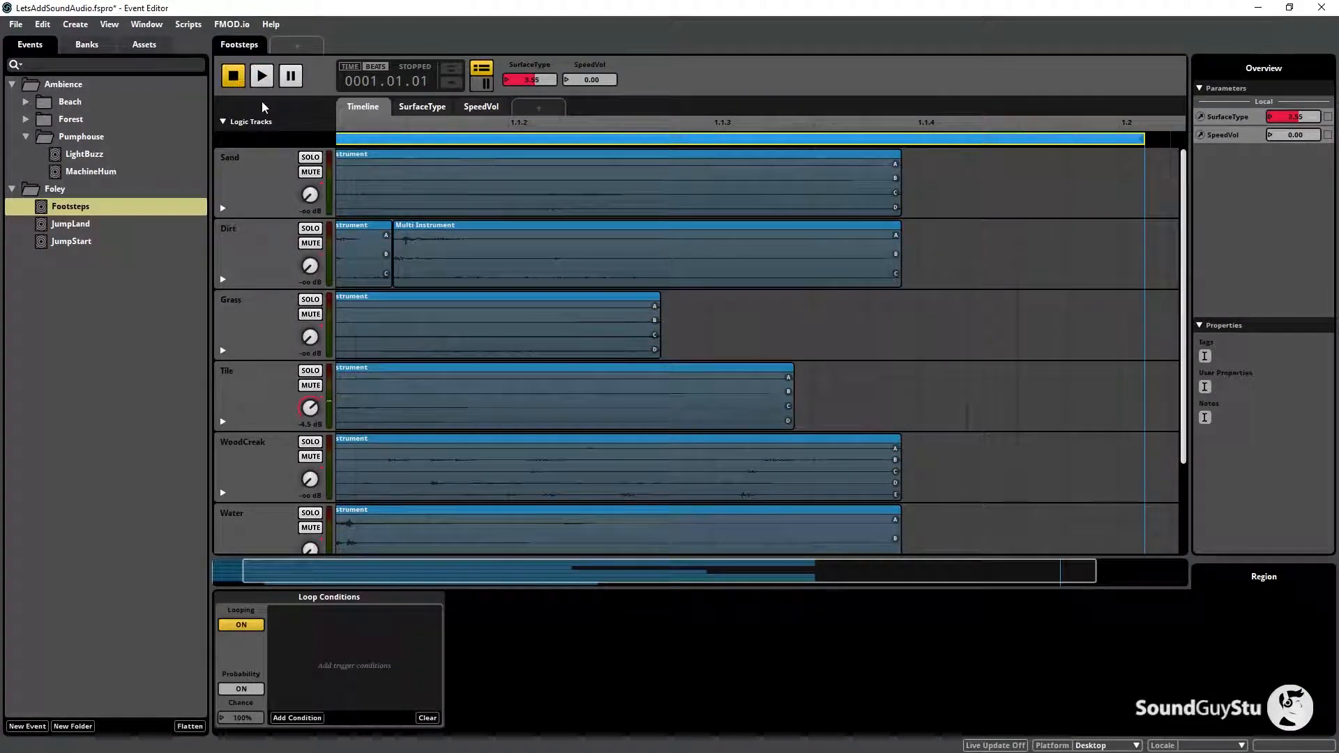
left_click(145, 27)
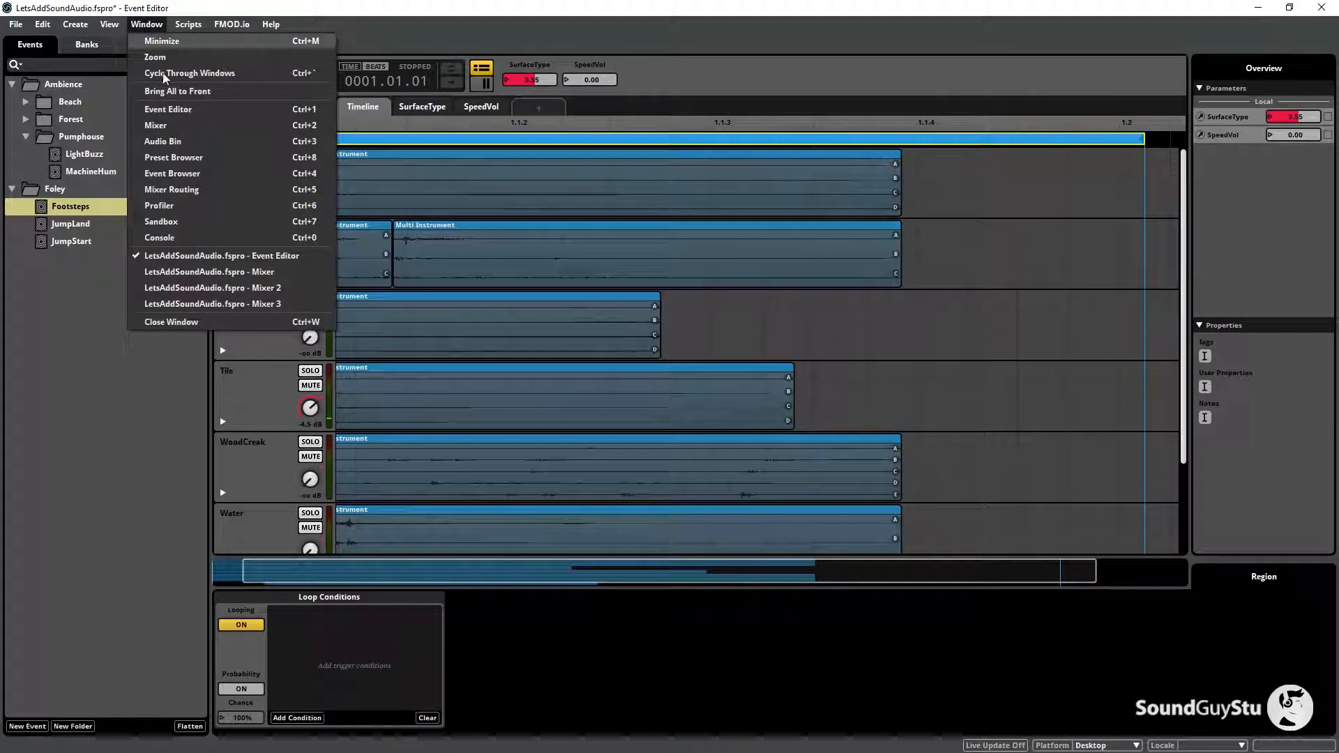
left_click(175, 127)
left_click(78, 136)
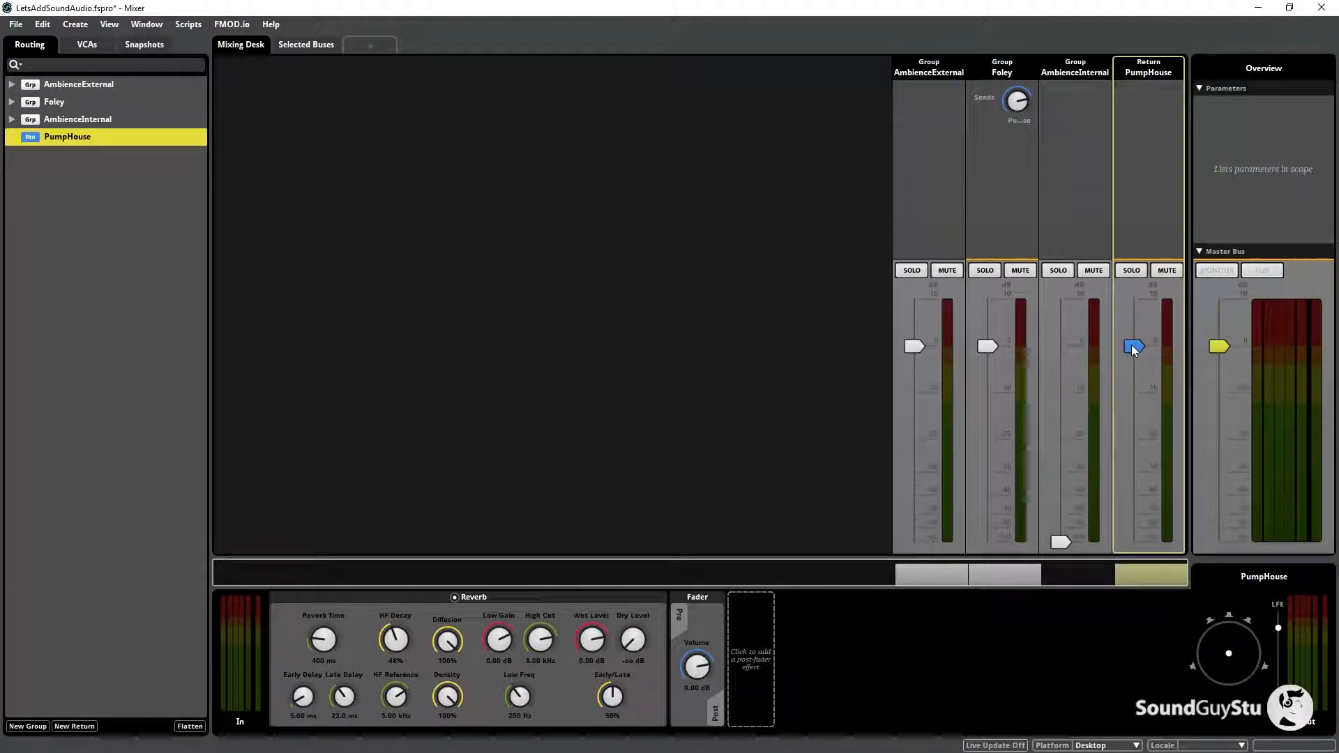
left_click_drag(1133, 346, 1134, 542)
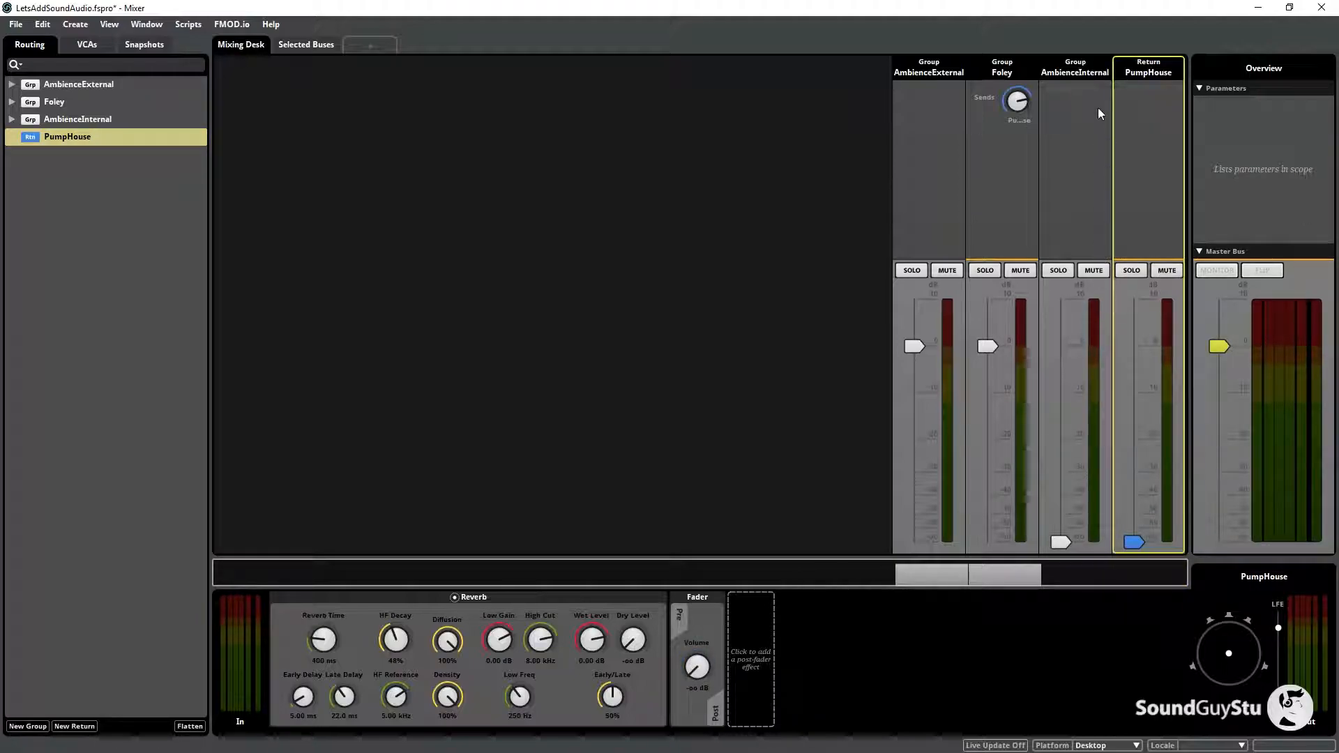
Step: Add a post-fader send from AmbienceInternal to PumpHouse, raising both the send level and the group's fader to about 0 dB
right_click(1063, 99)
mouse_move(1128, 160)
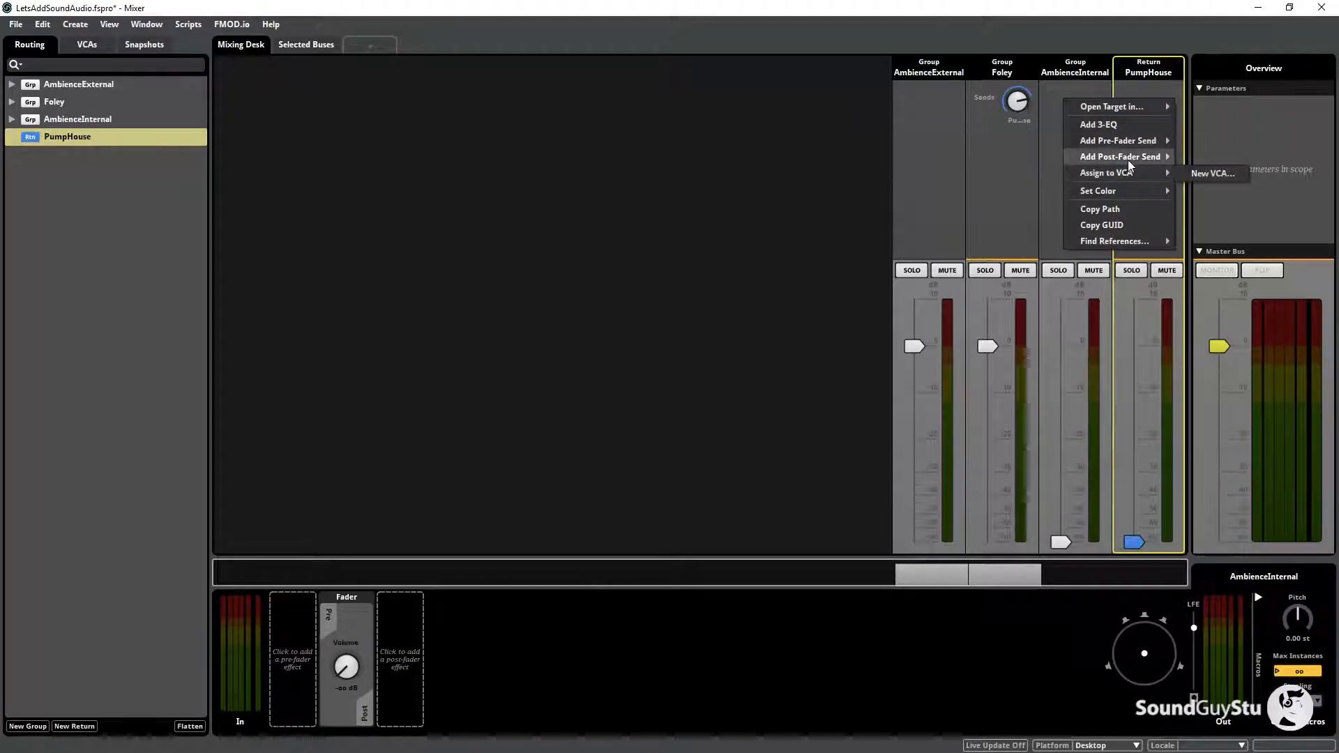
left_click(1214, 158)
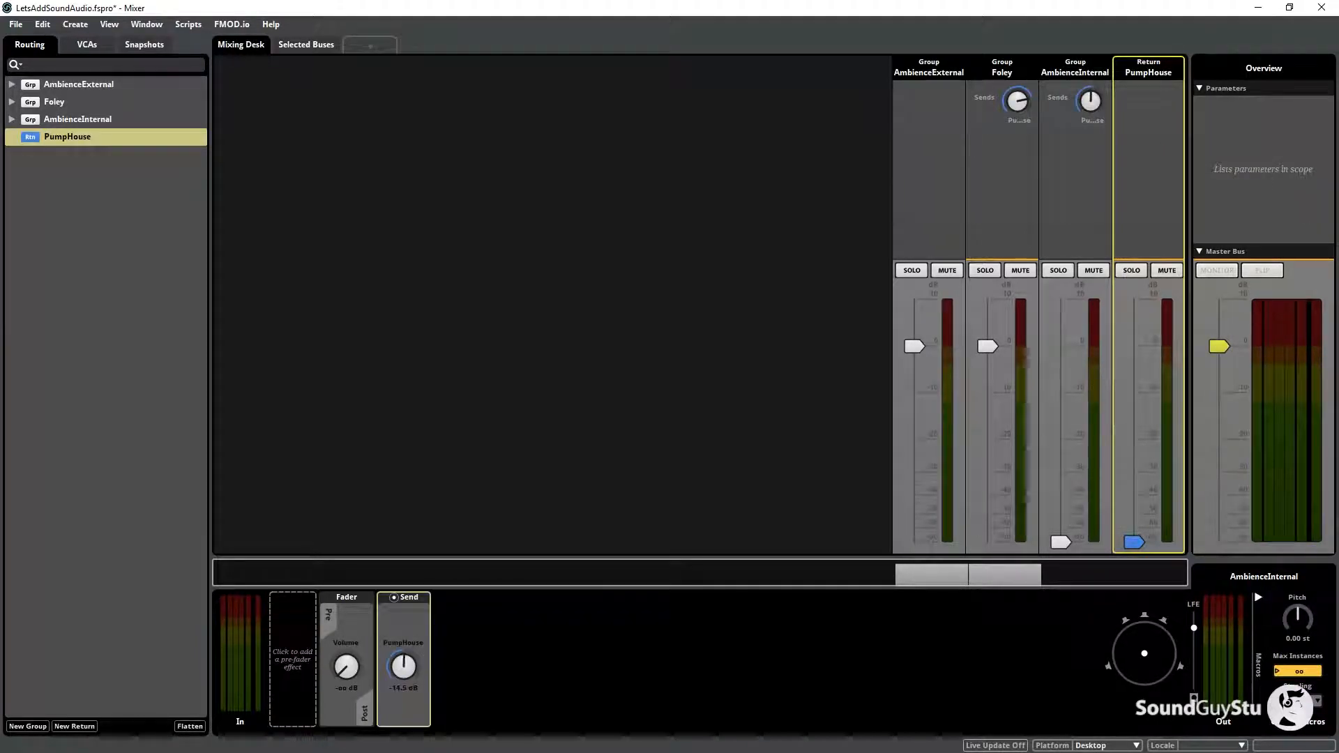
left_click_drag(1092, 103, 1092, 93)
left_click_drag(1060, 541, 1060, 343)
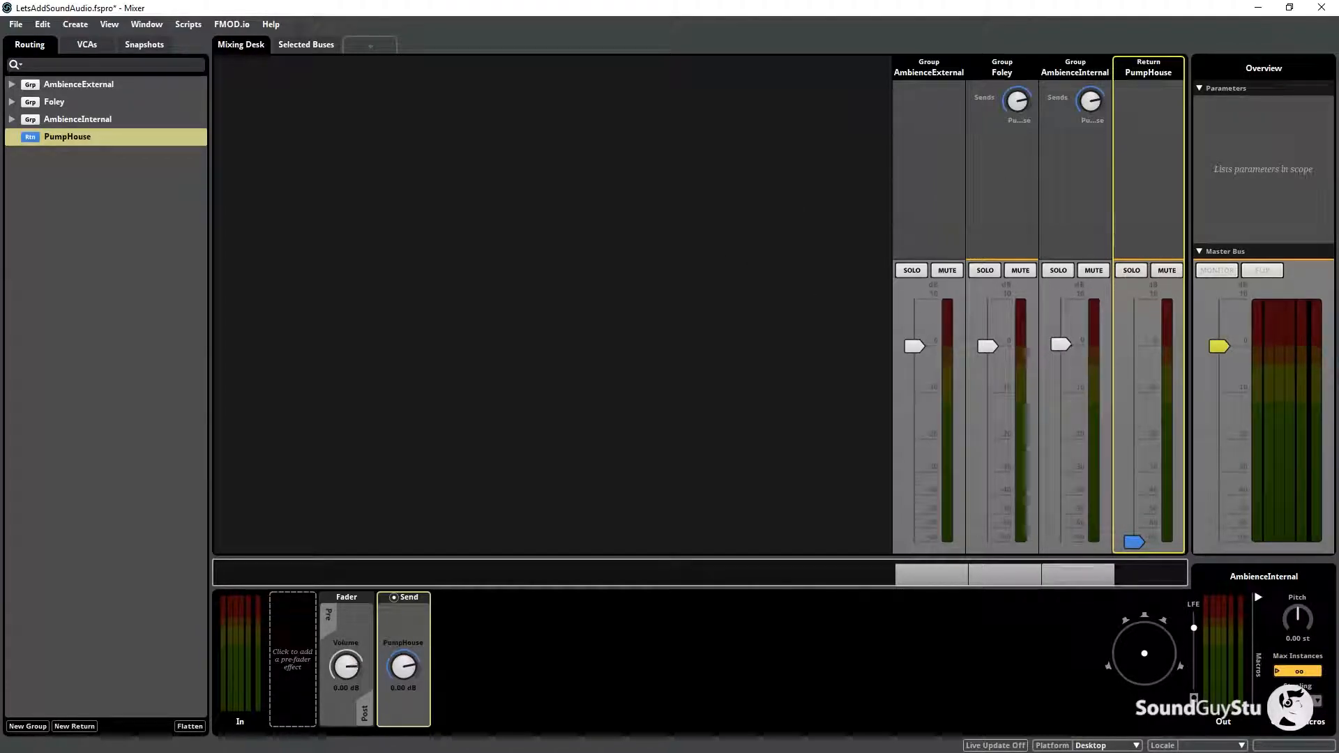
Step: Open the MachineHum event in the Event Editor and play it
left_click(148, 24)
left_click(168, 110)
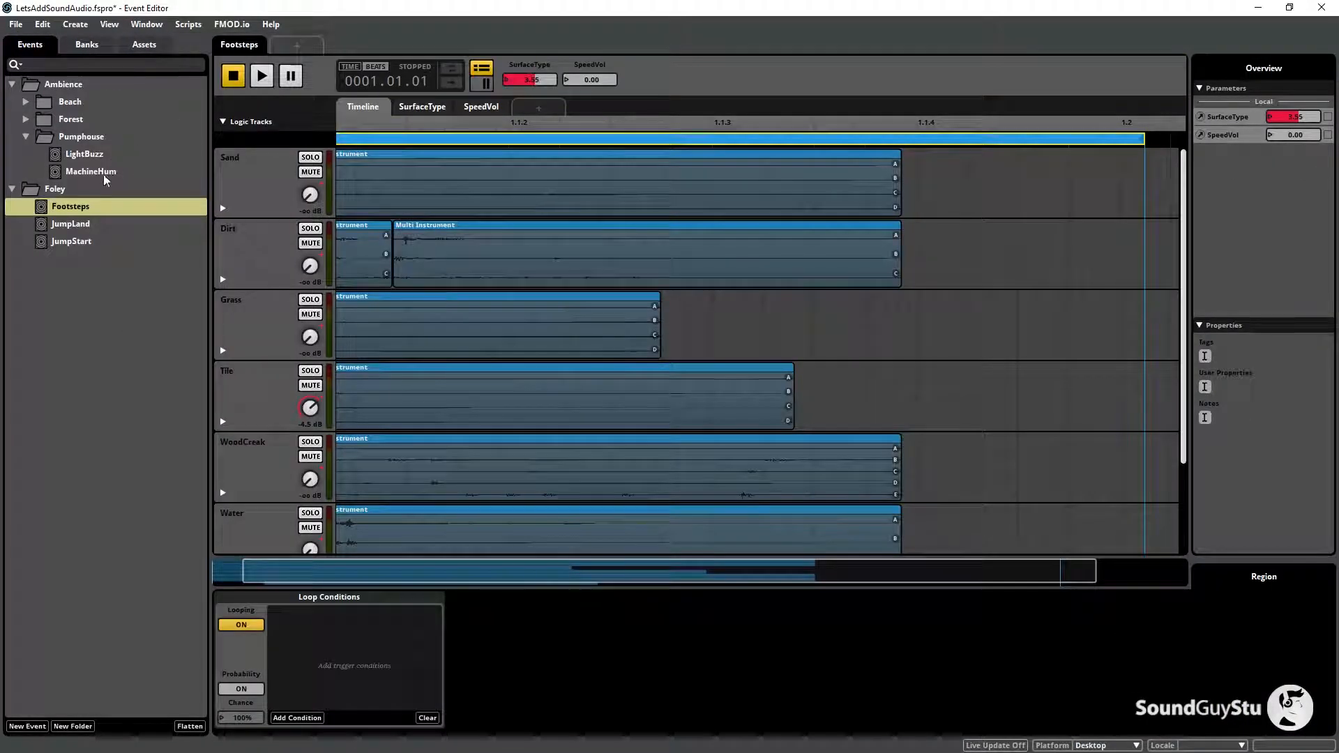
left_click(100, 169)
left_click(262, 75)
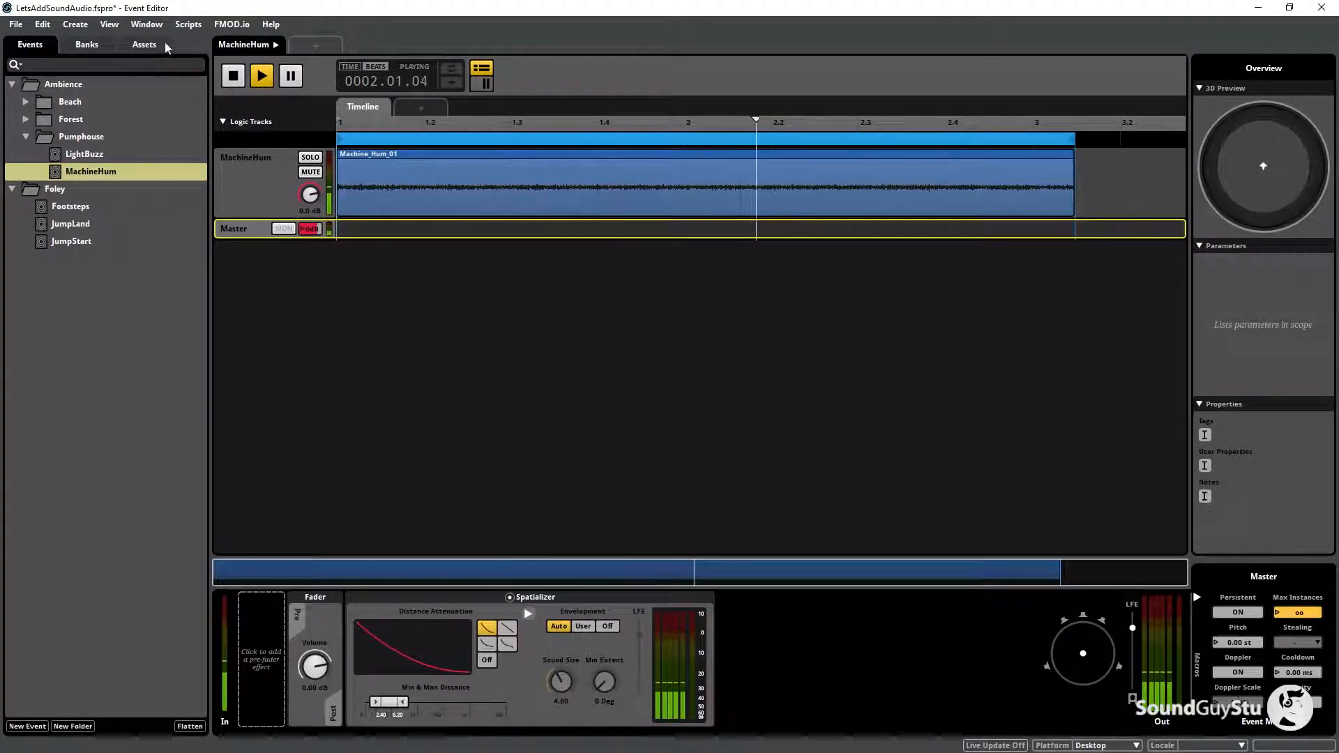
Step: Audition the reverb in the Mixer by raising the PumpHouse return's fader to 0 dB and pulling it back down to -oo dB
left_click(147, 24)
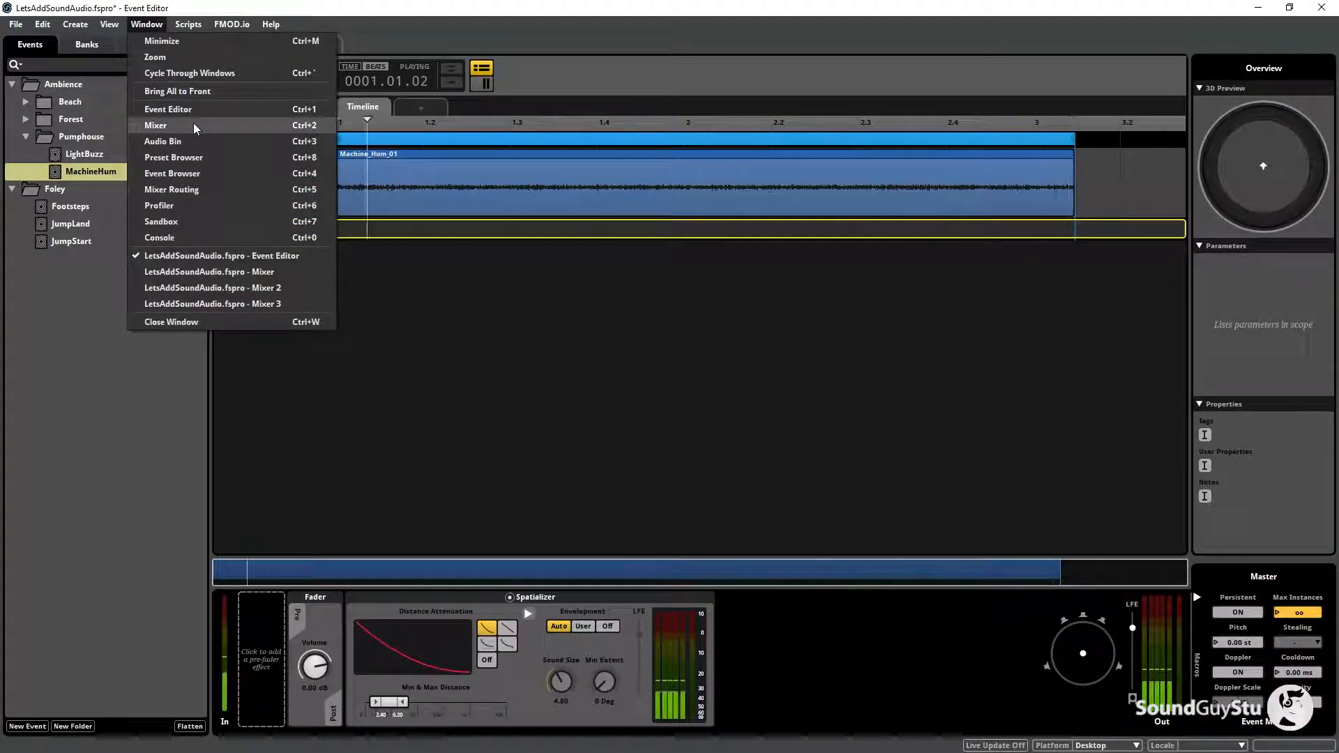
left_click(155, 120)
left_click_drag(1133, 542, 1133, 346)
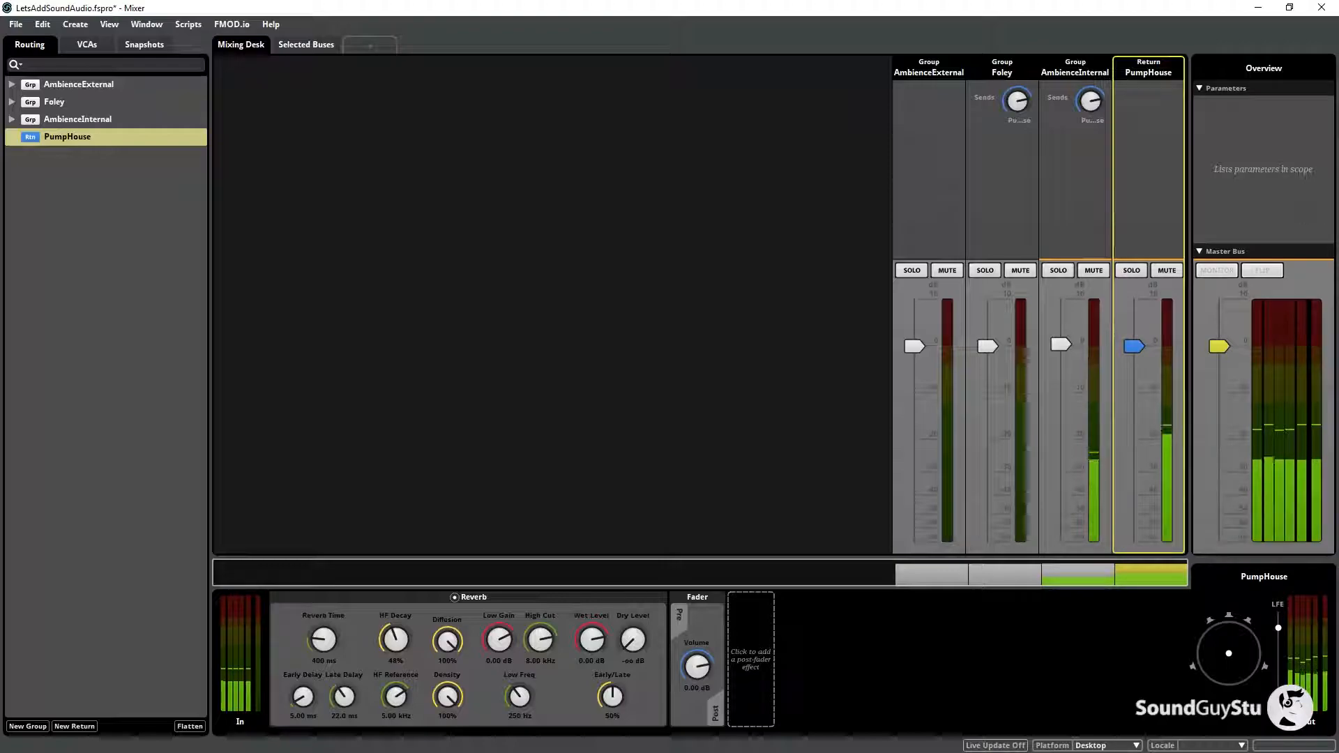
left_click_drag(1134, 345, 1134, 542)
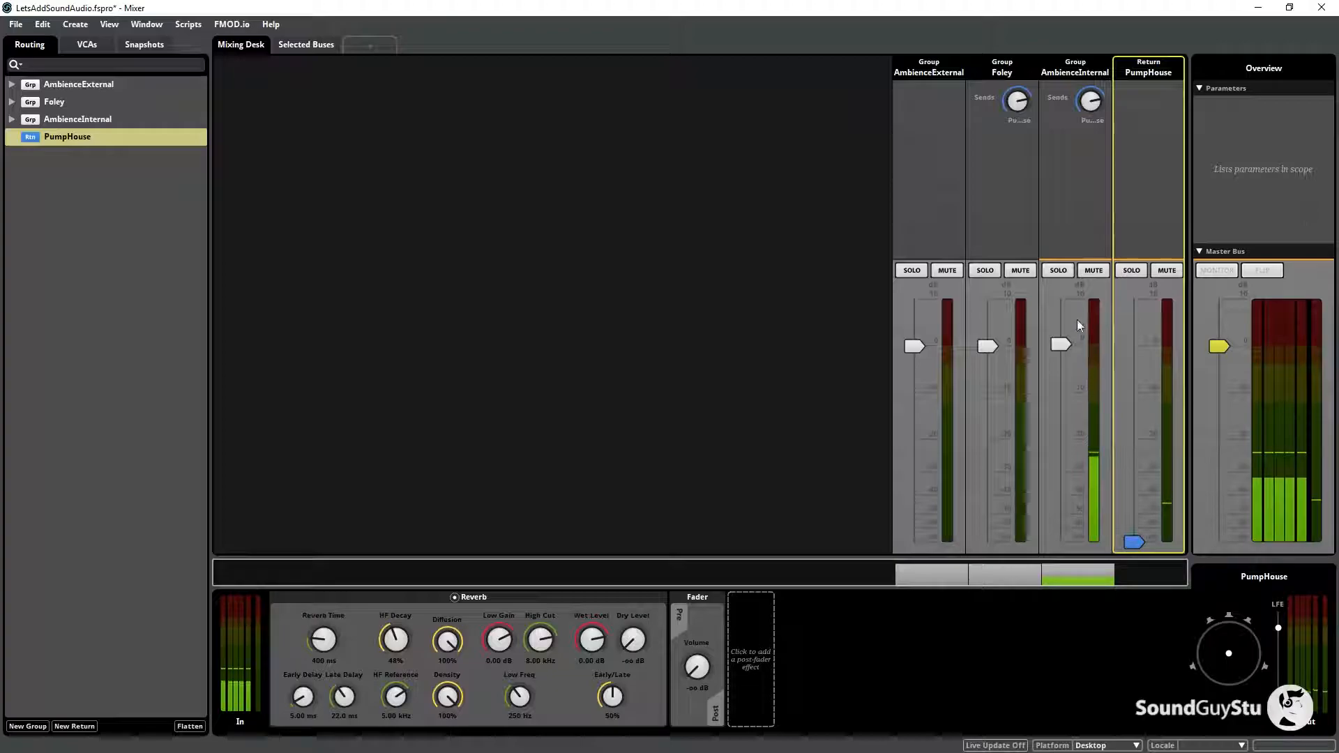
Step: Return to the Event Editor and stop the MachineHum playback
left_click(158, 28)
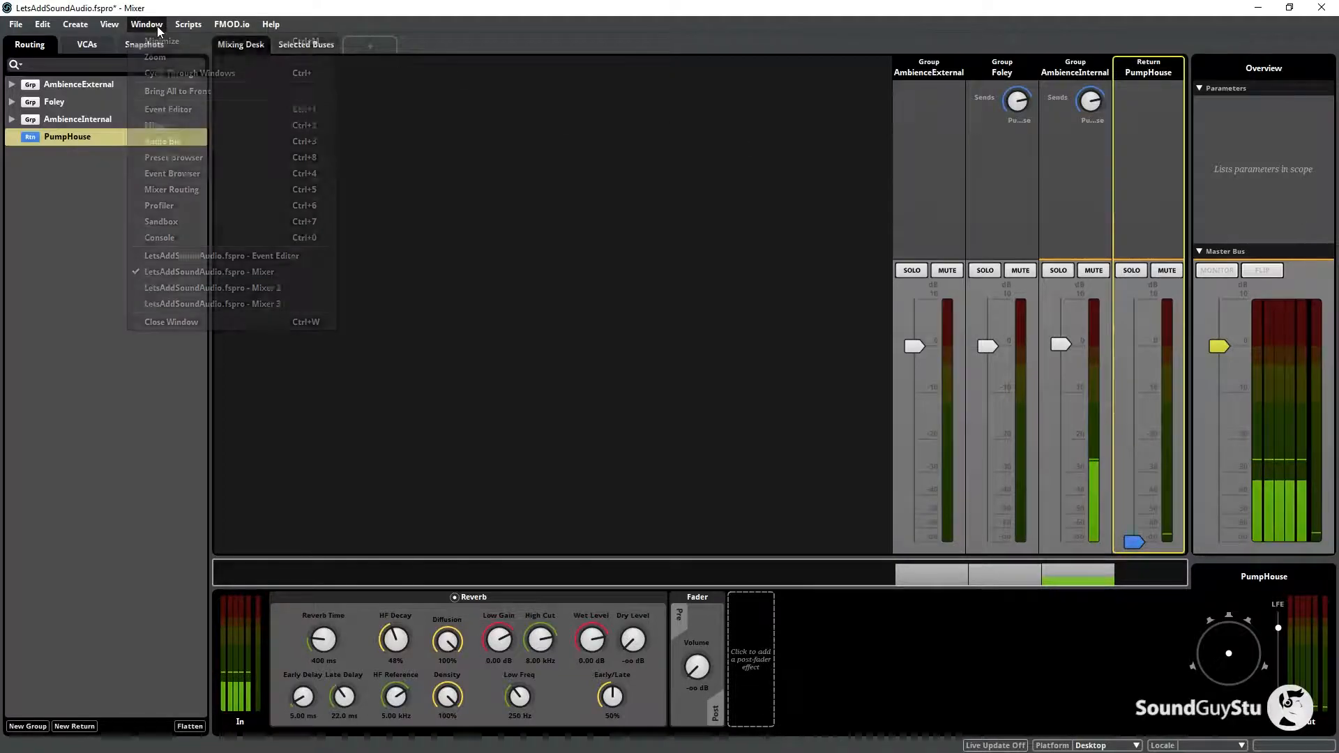
left_click(209, 105)
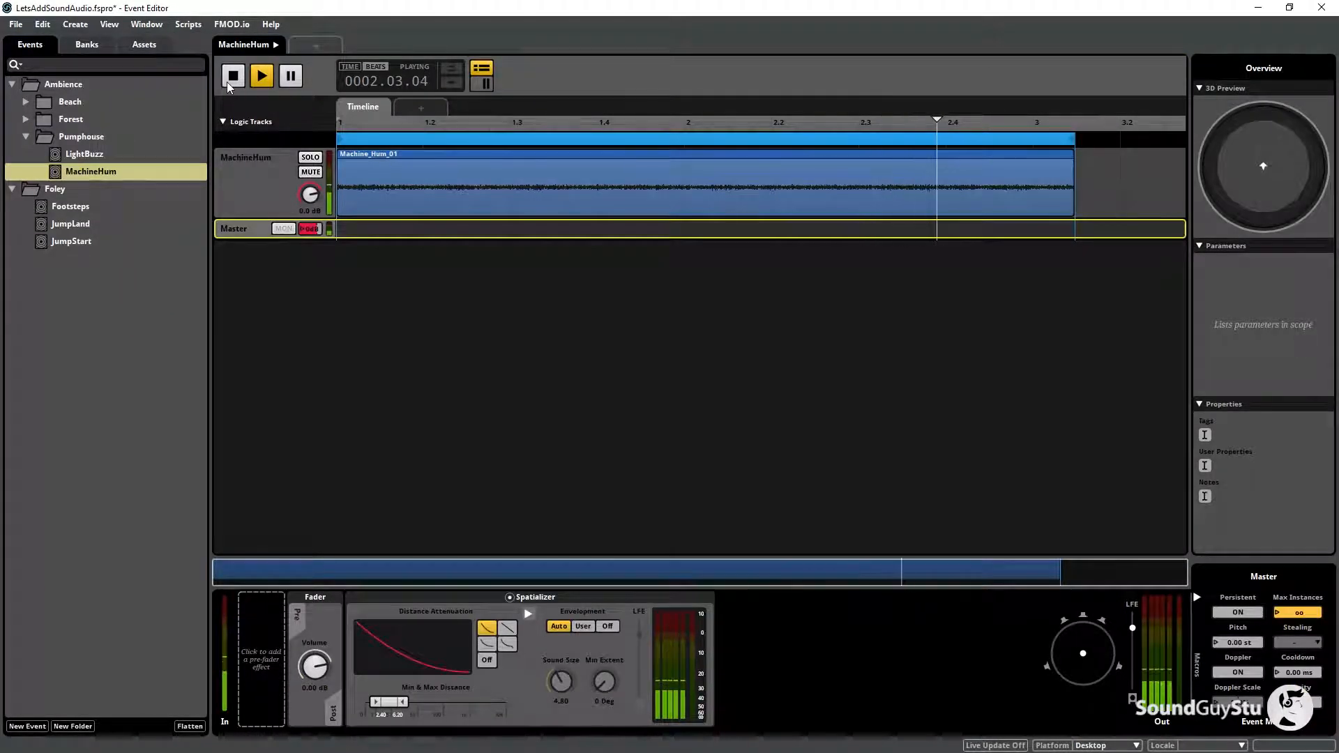
left_click(439, 185)
left_click(241, 76)
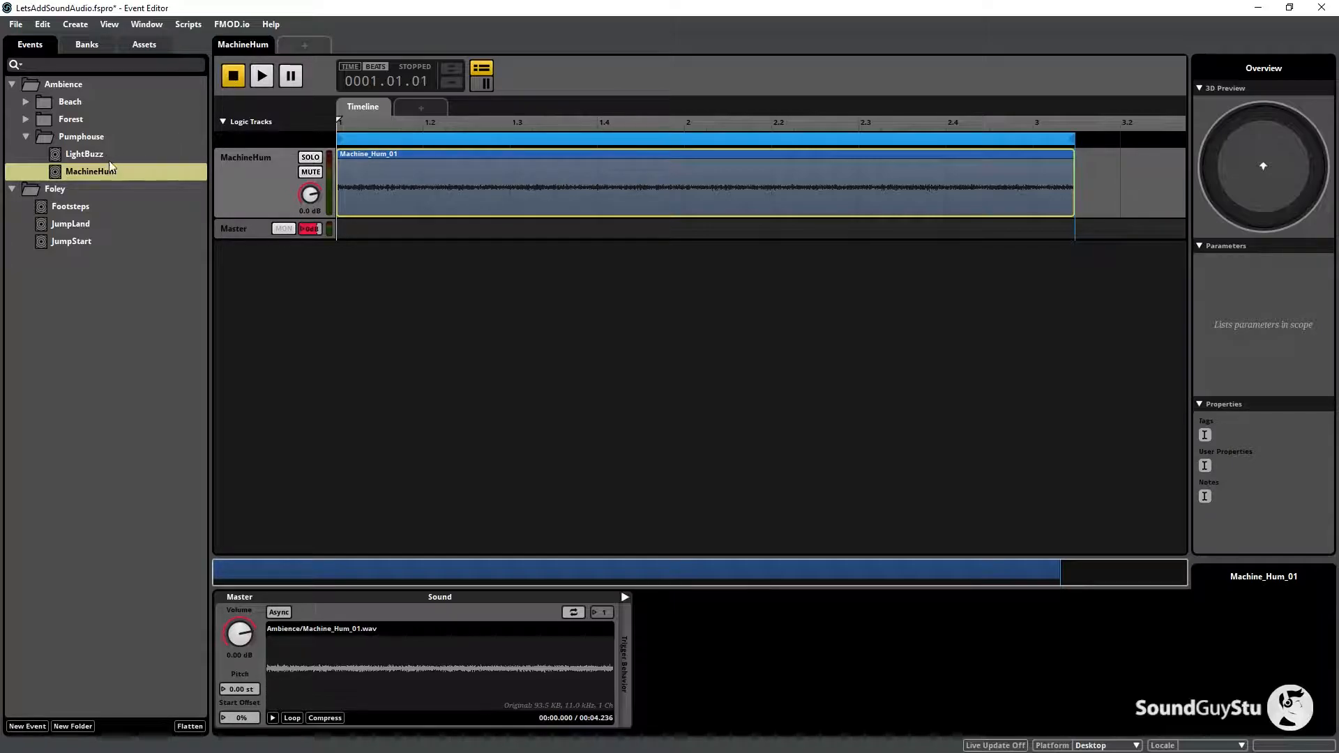
Step: Pull the AmbienceInternal group's fader down to -oo dB in the Mixer
left_click(141, 25)
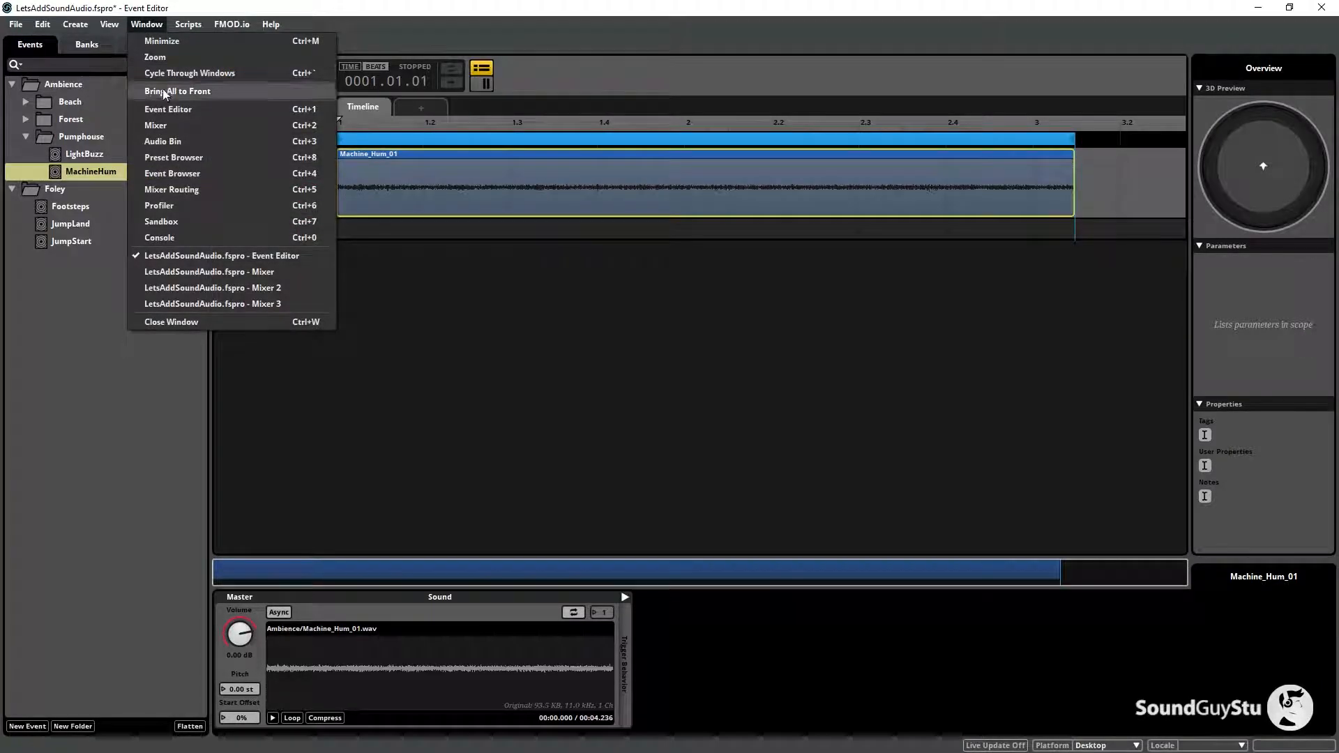
left_click(154, 124)
left_click(88, 135)
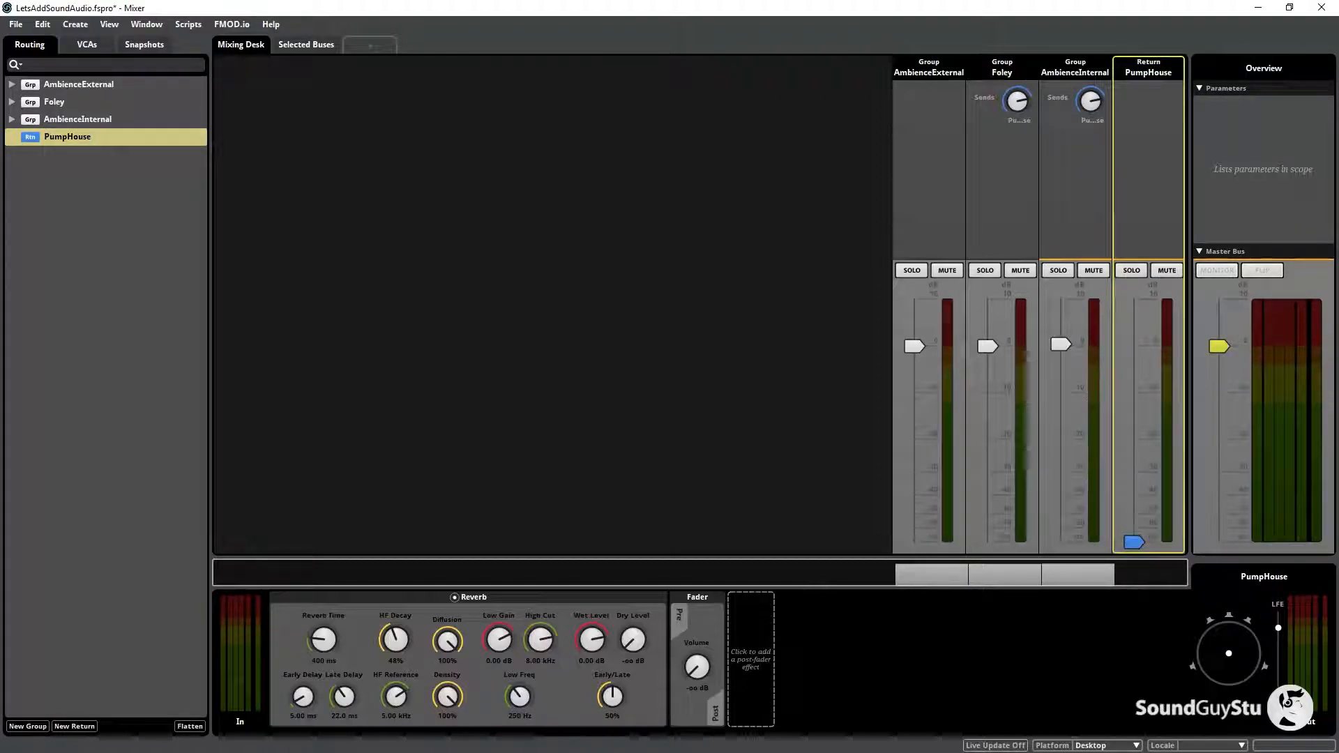
left_click(1076, 150)
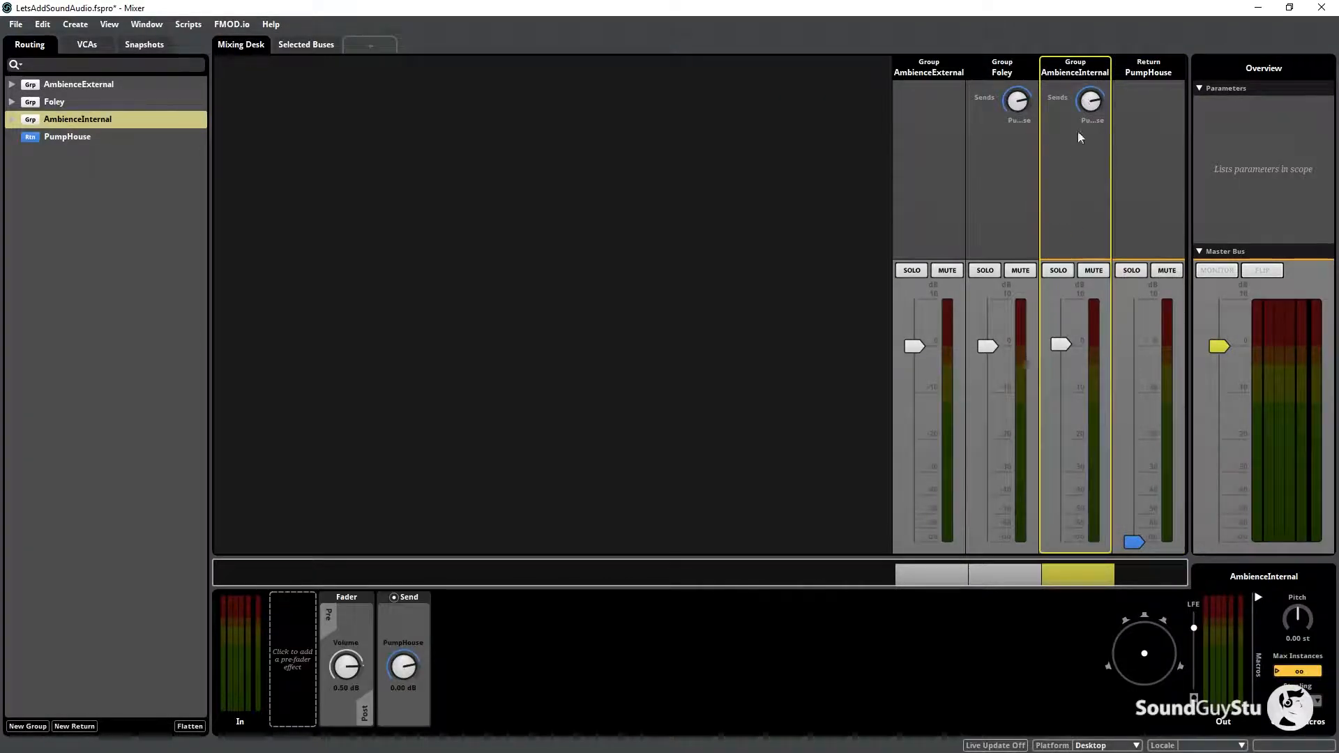
left_click_drag(1061, 344, 1060, 542)
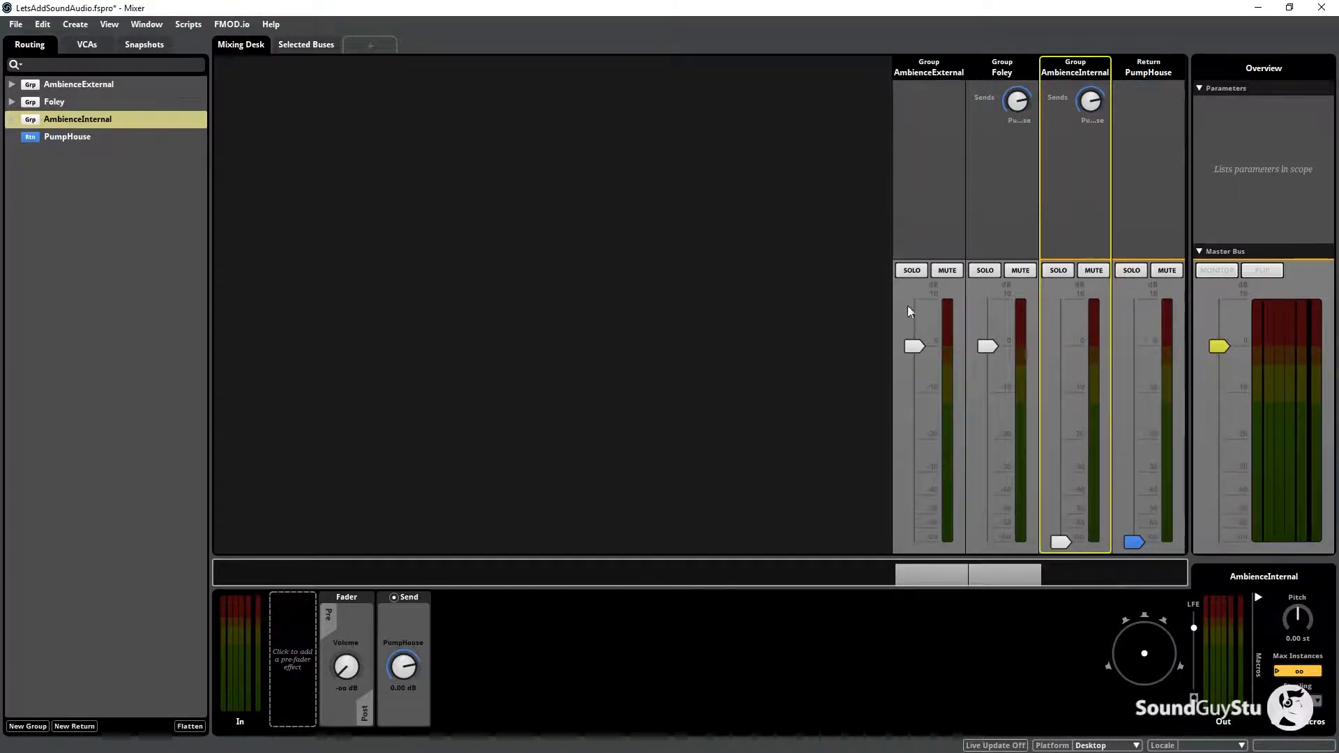
Step: Save the LetsAddSoundAudio project
left_click(16, 24)
left_click(31, 107)
left_click(15, 24)
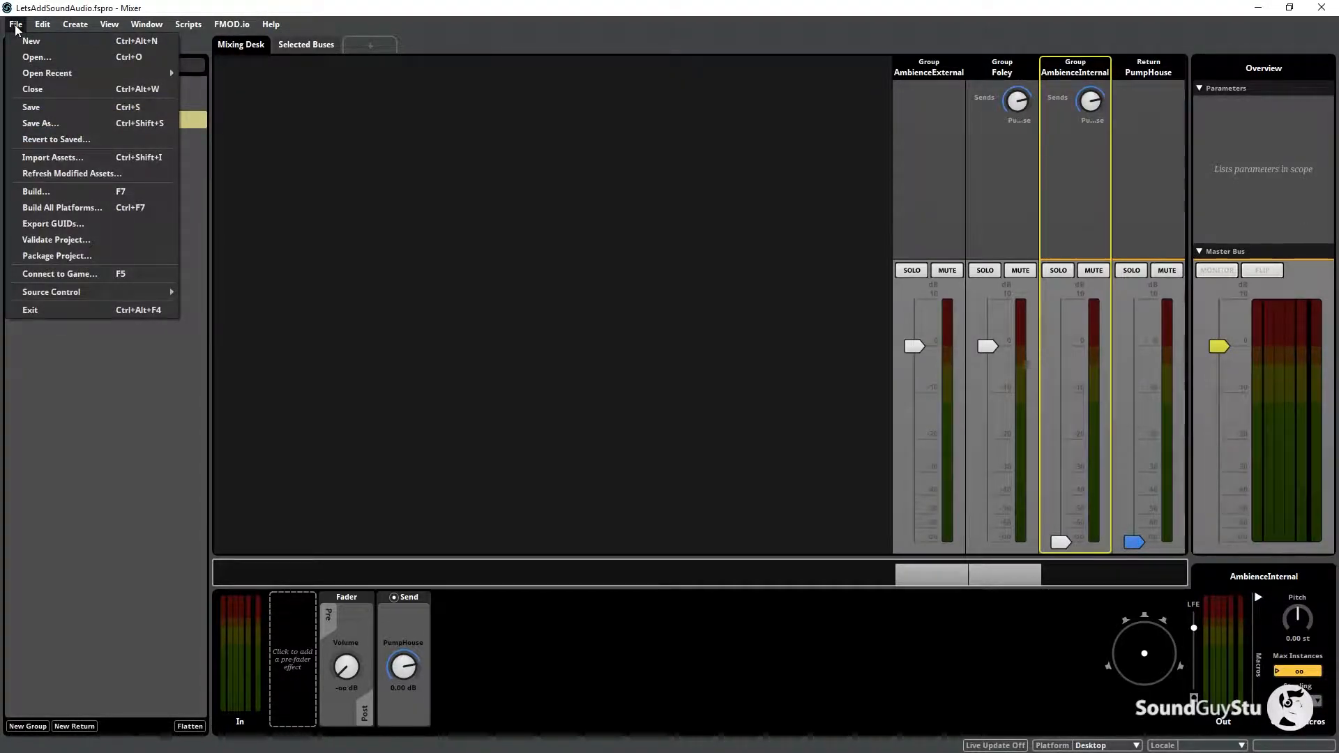
left_click(82, 119)
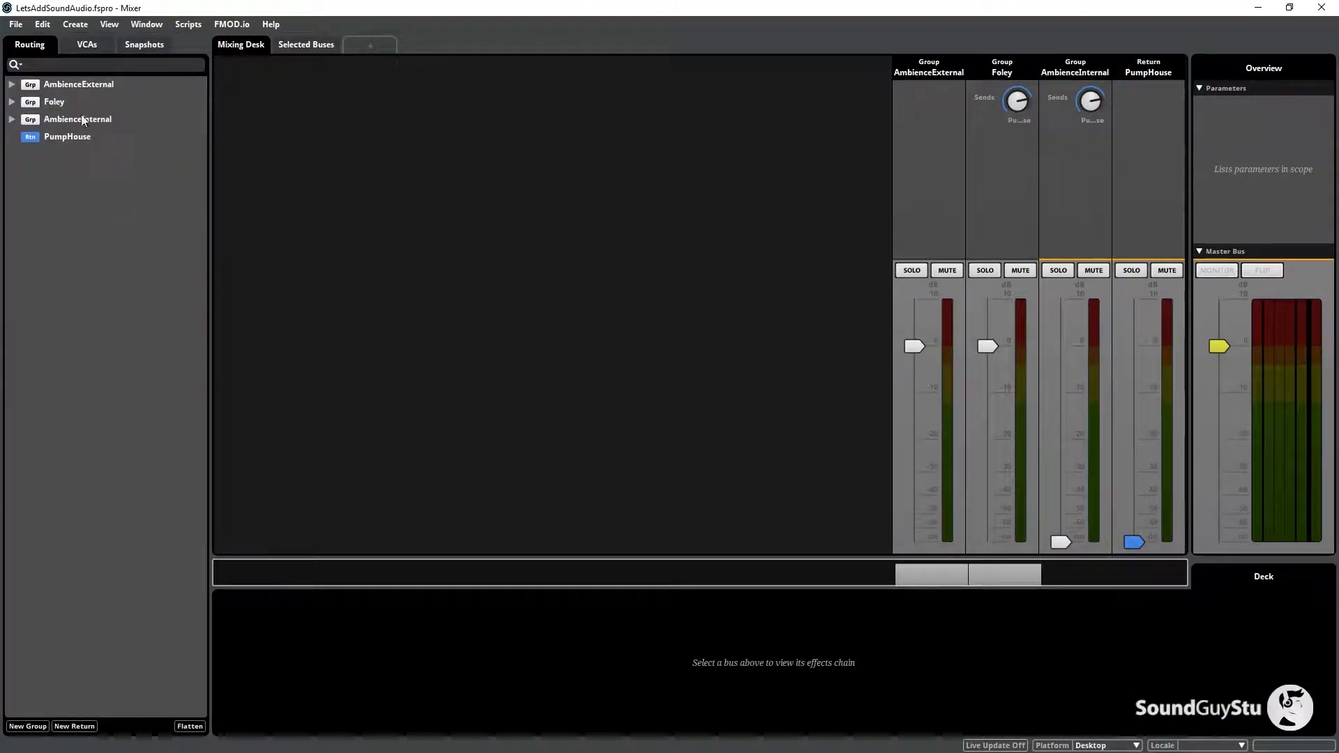
Step: Create a new overriding snapshot named PumpHouseInt
left_click(144, 44)
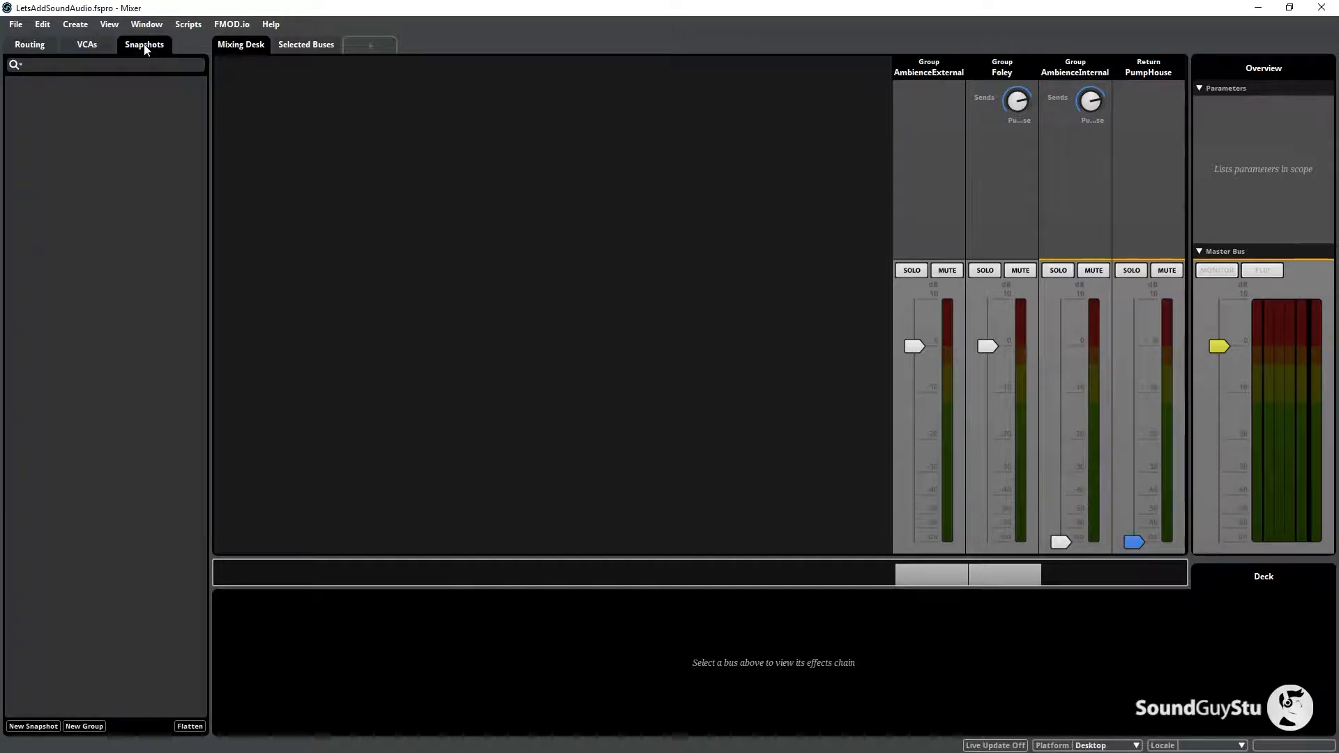
right_click(81, 117)
mouse_move(128, 120)
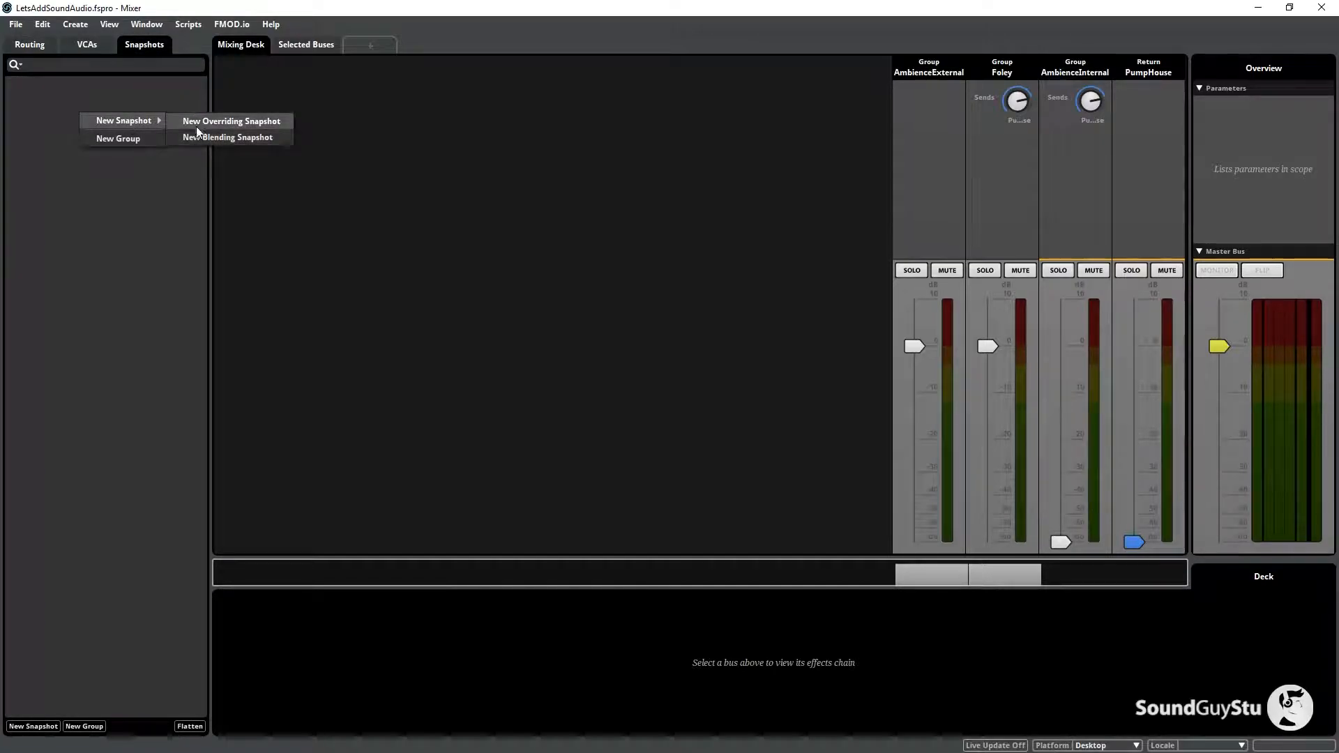
left_click(223, 121)
type("PumpHouseInte")
key("BackSpace")
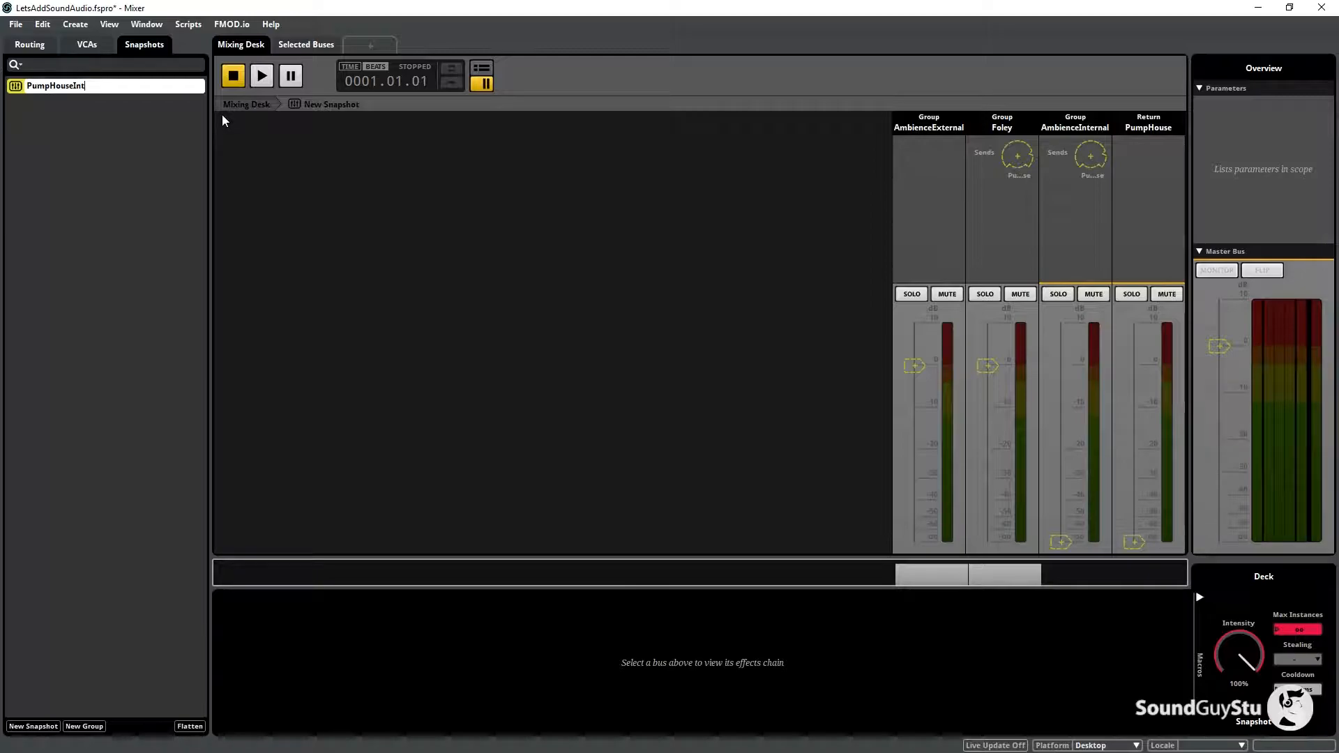
key("Return")
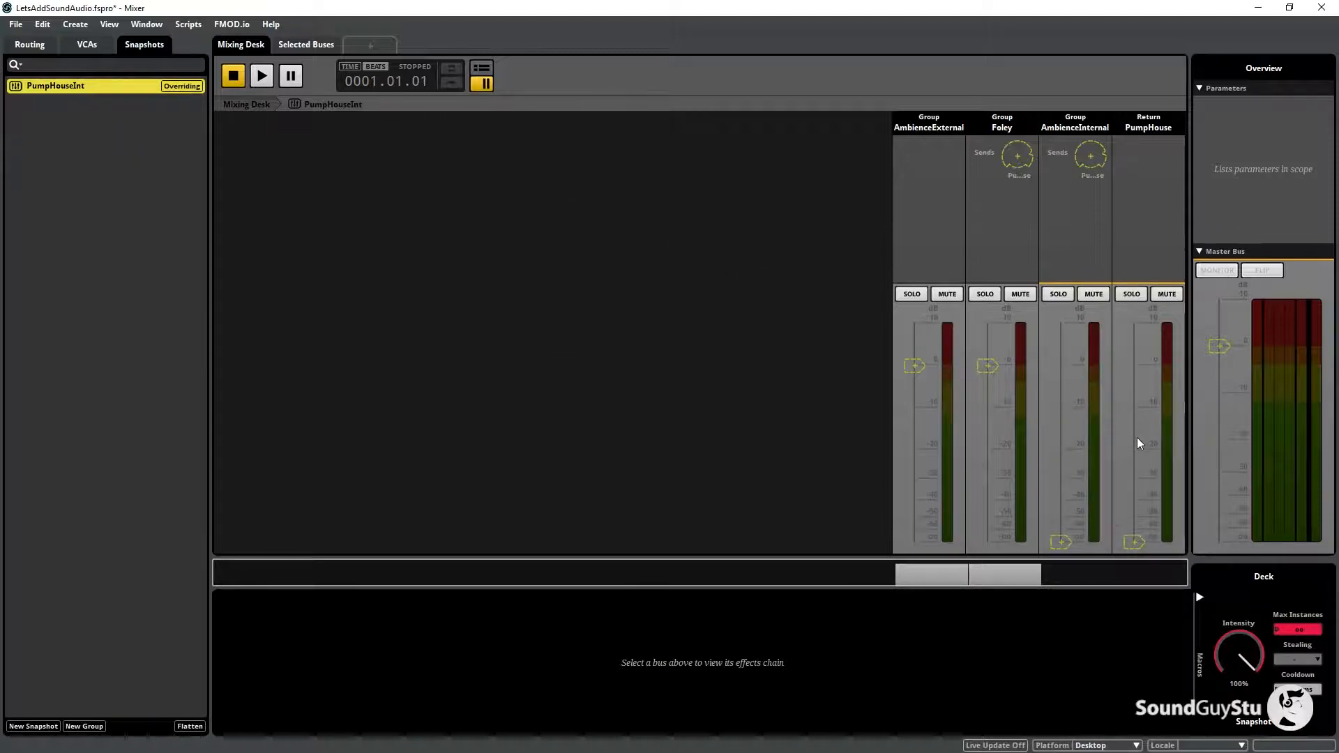
Step: Scope the AmbienceInternal fader into the snapshot at about 0 dB, and scope in the PumpHouse sends of AmbienceInternal and Foley
left_click(1066, 540)
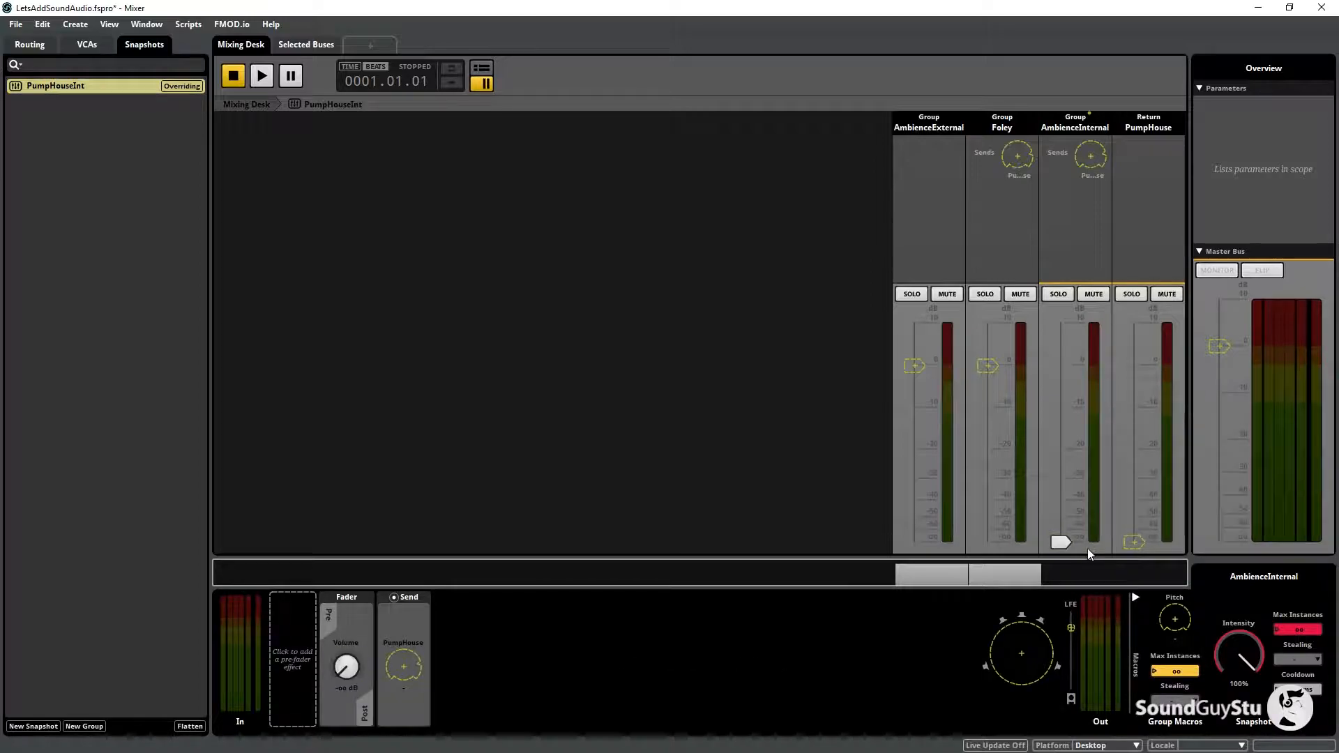
left_click_drag(1065, 541, 1060, 364)
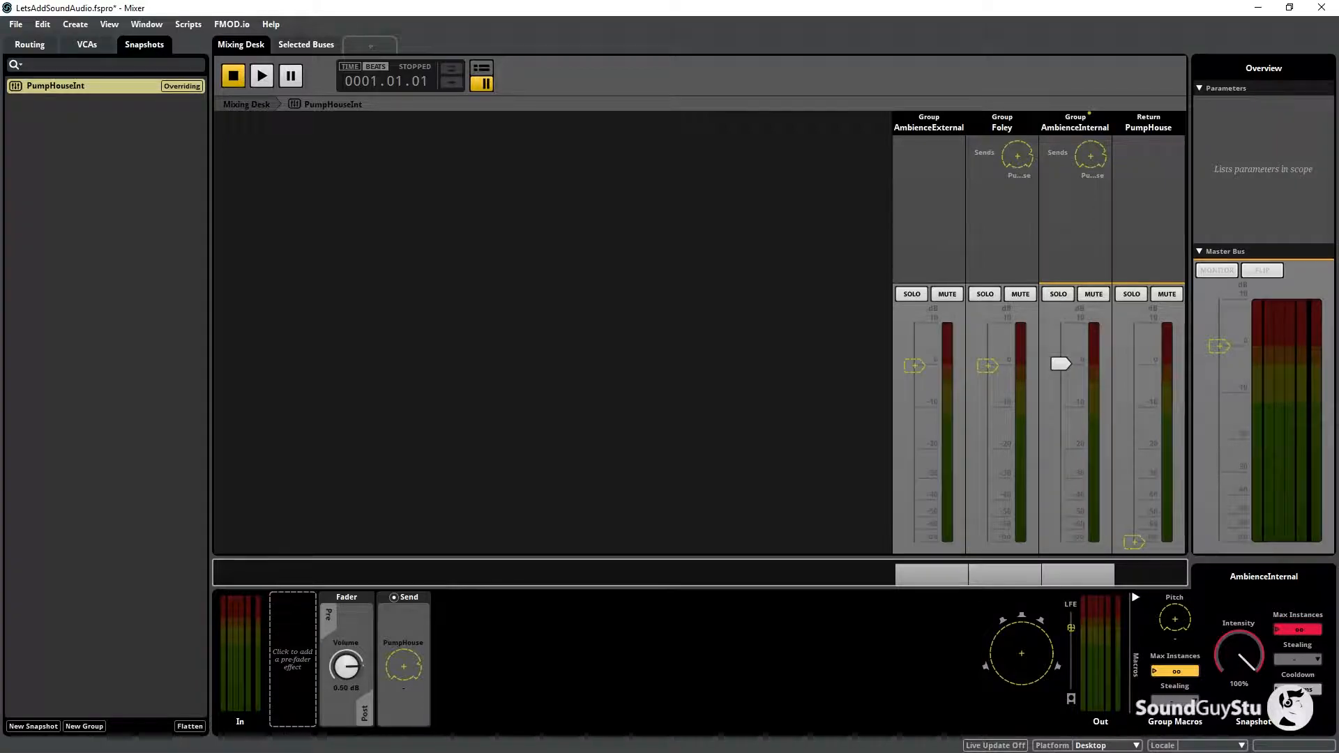
right_click(1087, 159)
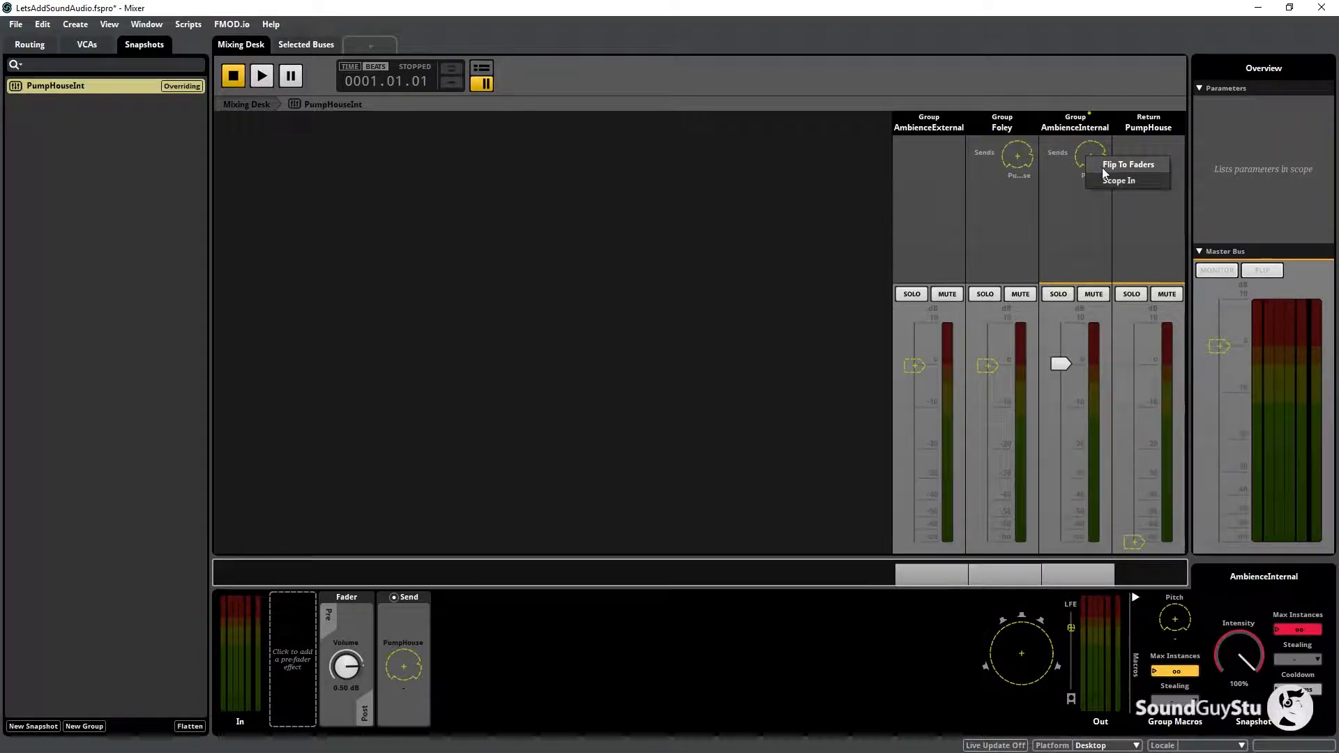
left_click(1119, 181)
left_click(1055, 182)
Step: Scope the PumpHouse return's fader into the snapshot and raise it to 0 dB
left_click(1136, 544)
left_click(1136, 544)
left_click_drag(1133, 541, 1134, 365)
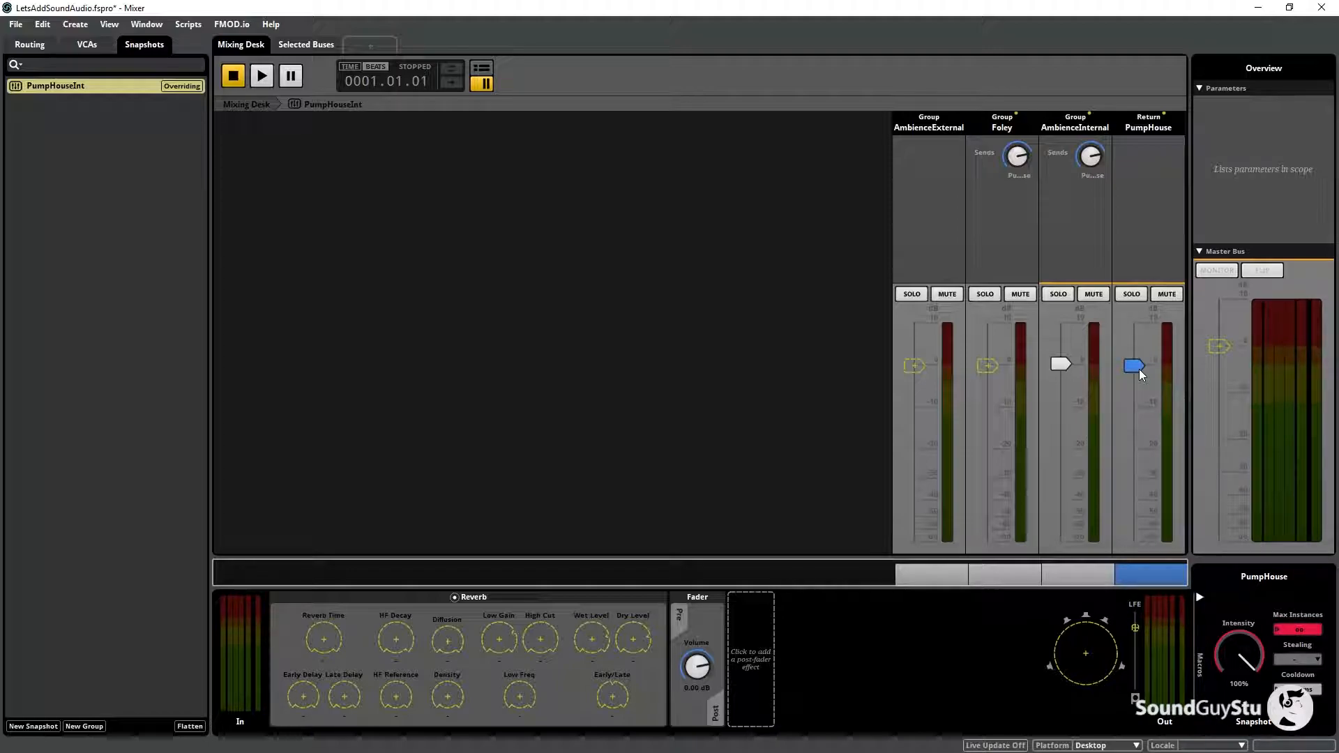
Step: Add AHDSR modulation to the Intensity of the PumpHouseInt snapshot on its Snapshot track
left_click(482, 70)
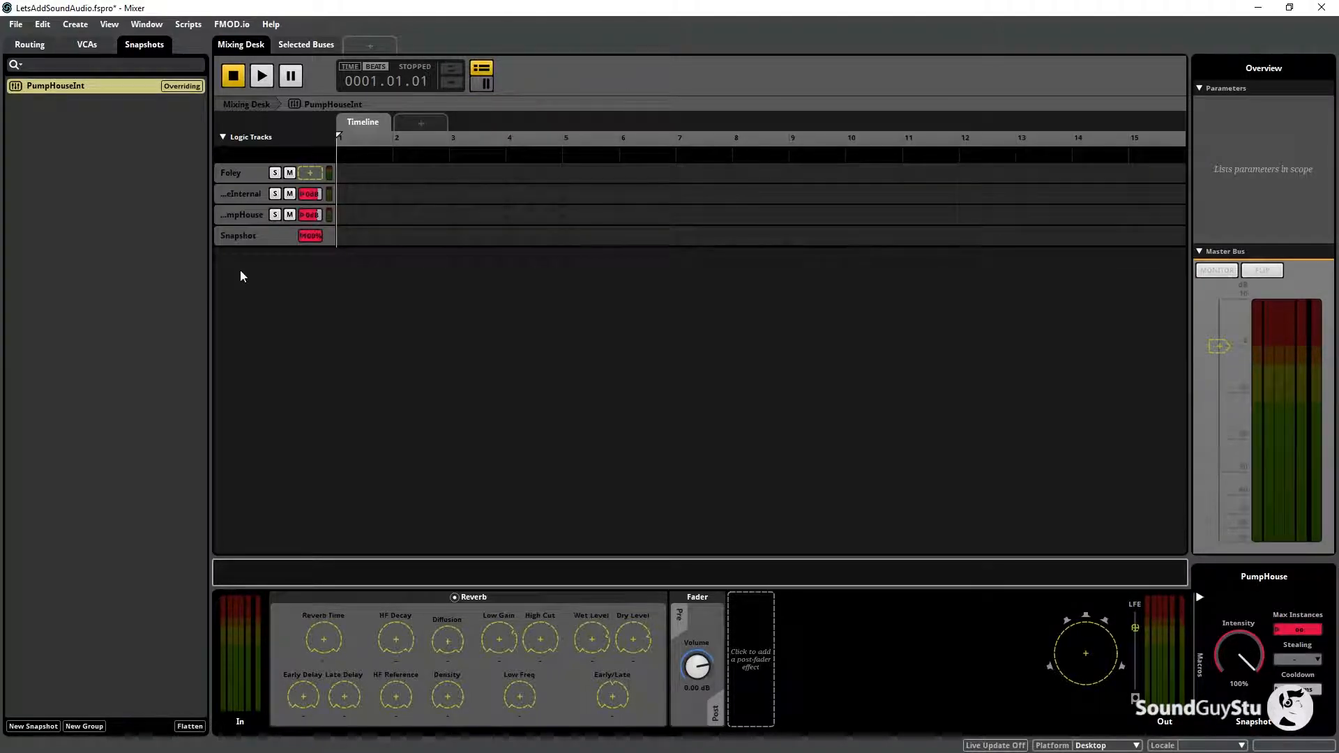
left_click(250, 237)
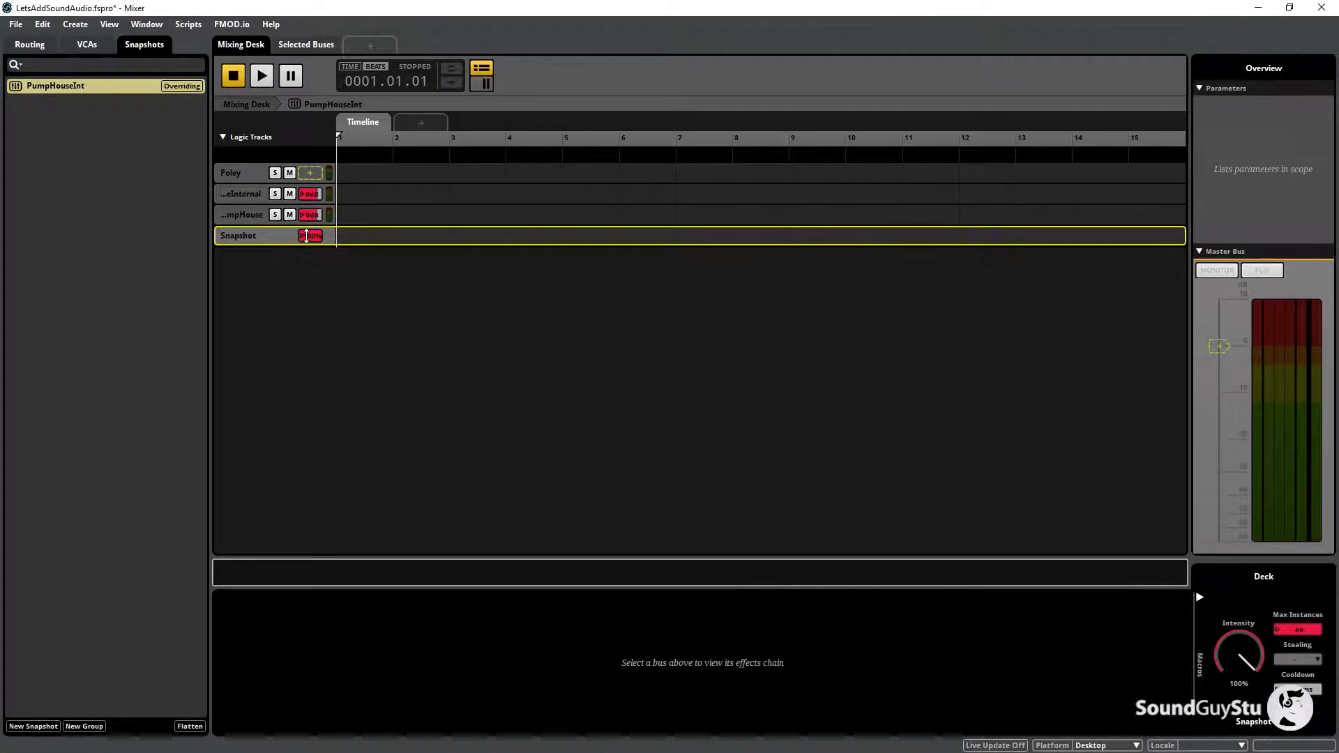
right_click(307, 237)
mouse_move(390, 278)
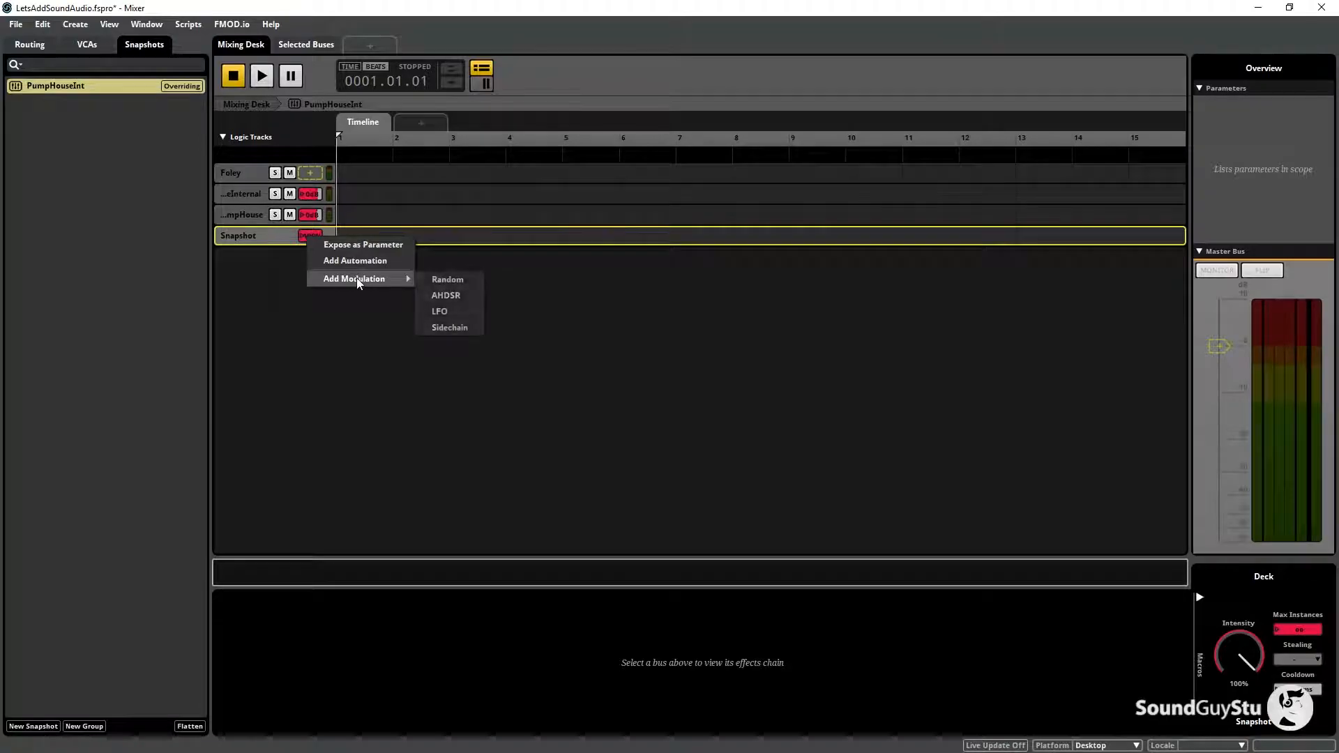
left_click(441, 295)
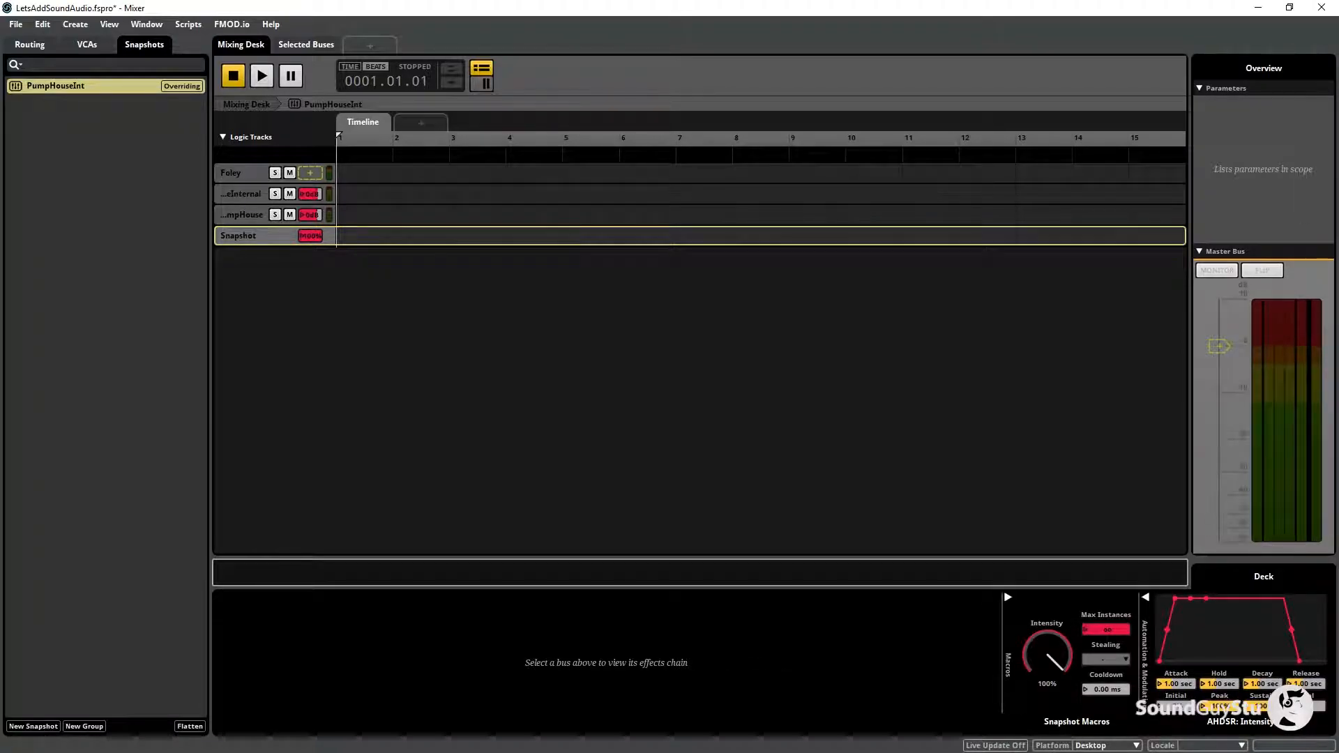
Step: Set the intensity AHDSR's Attack to 1.60 sec and Release to 2.00 sec, and return to the snapshot's mixing desk view
left_click_drag(1175, 683, 1175, 670)
left_click_drag(1305, 683, 1305, 669)
left_click(481, 83)
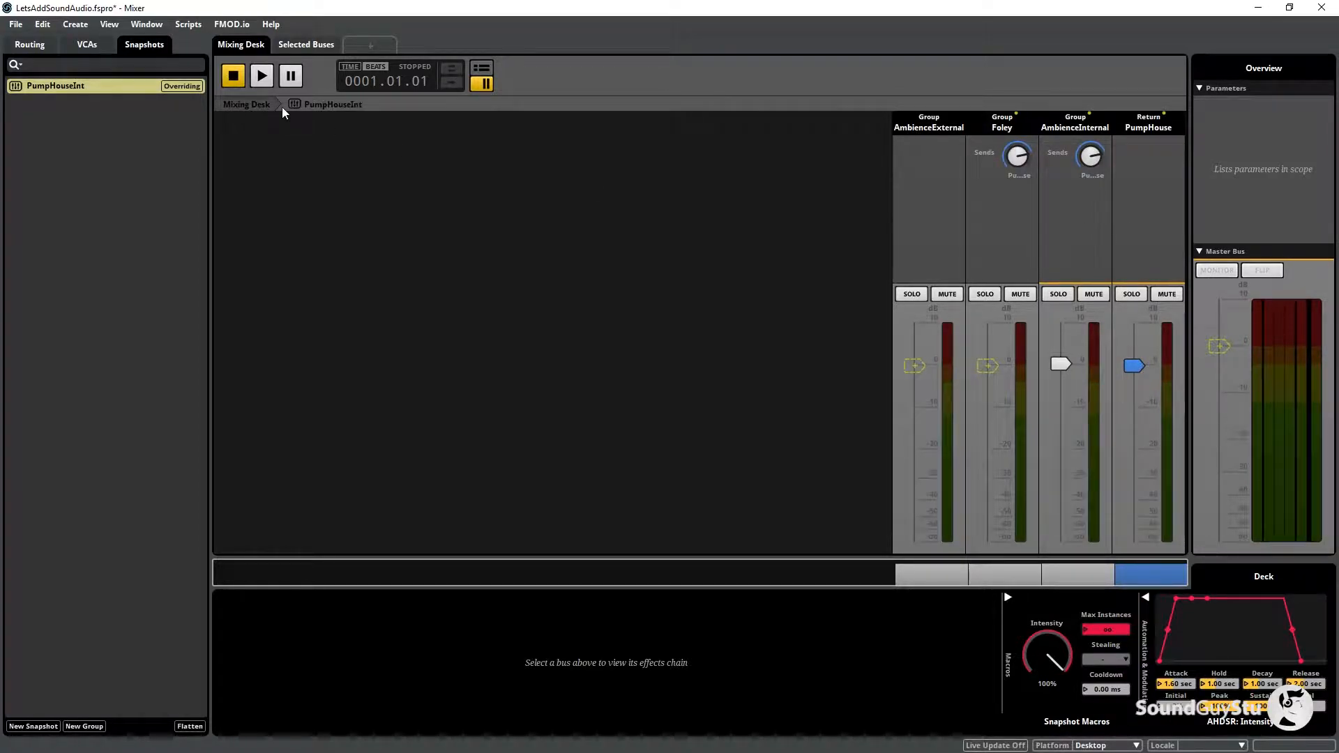
Step: Audition the Footsteps and LightBuzz events in the Event Editor
left_click(145, 23)
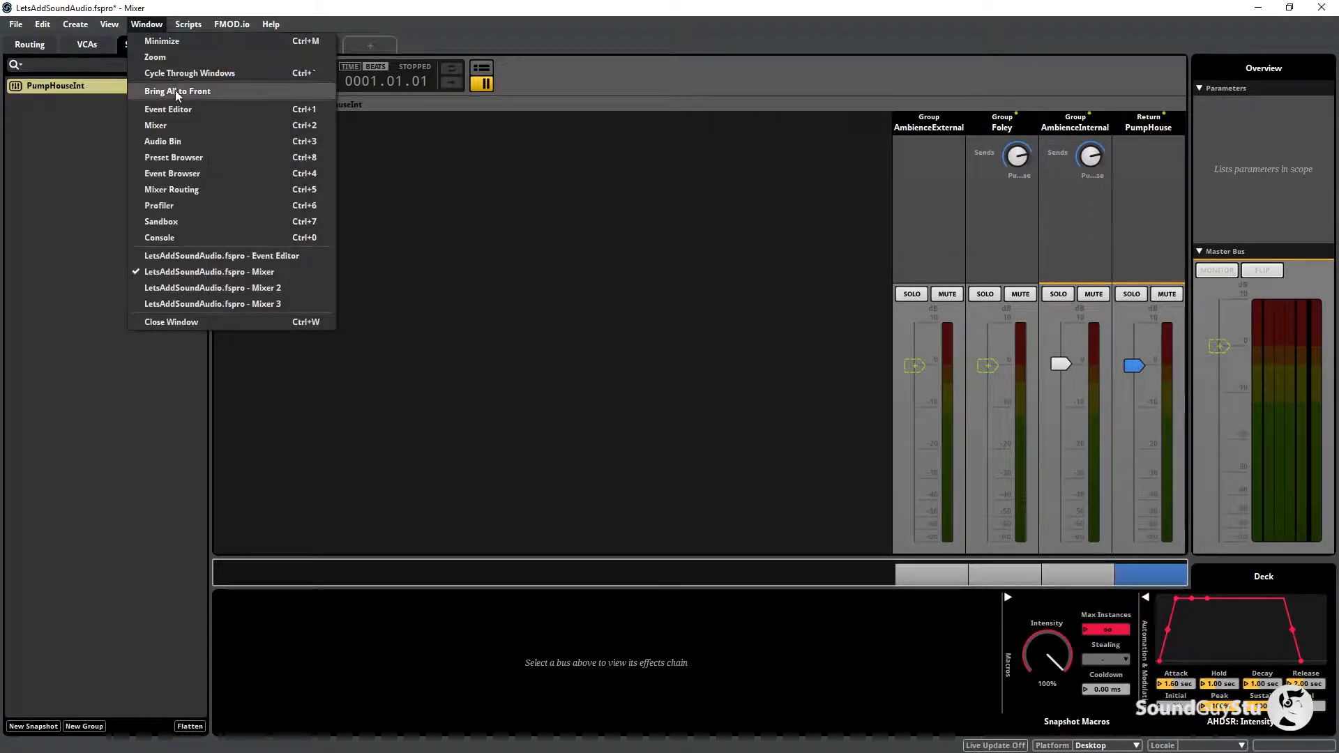
left_click(176, 110)
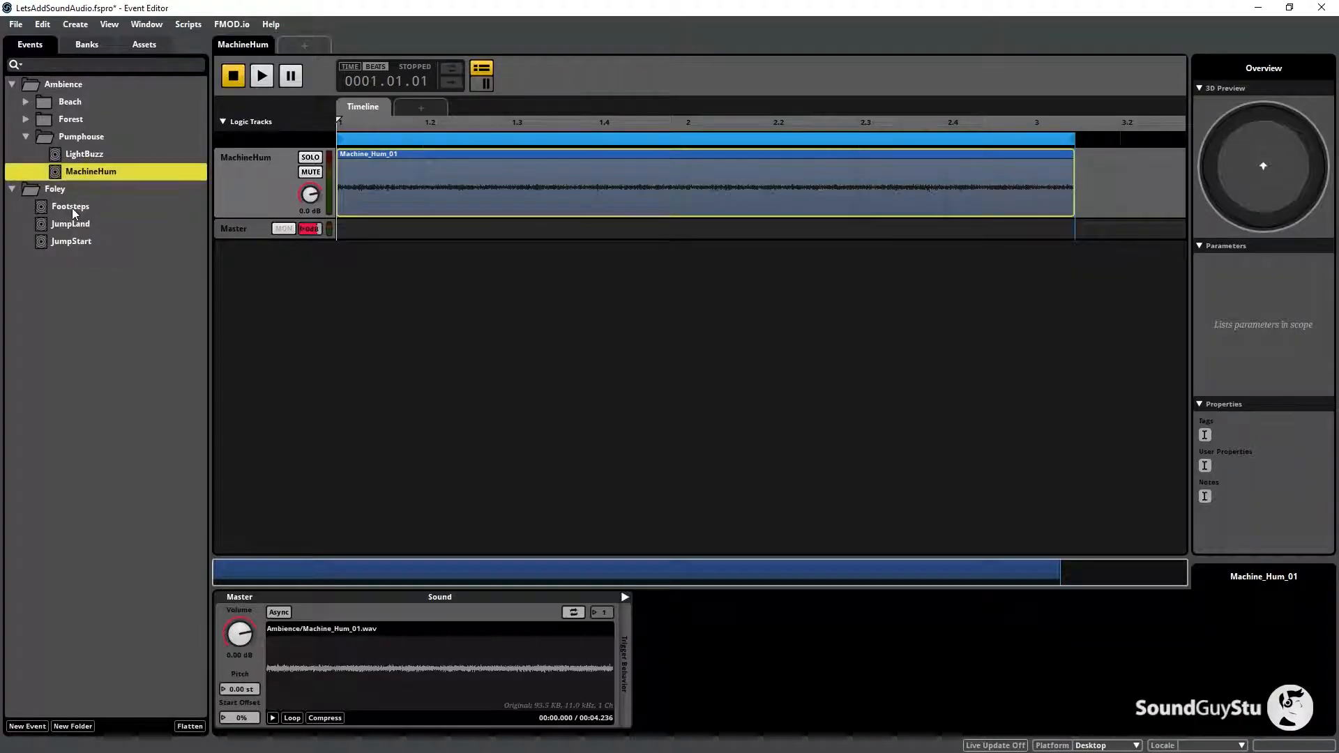
left_click(72, 206)
left_click(261, 75)
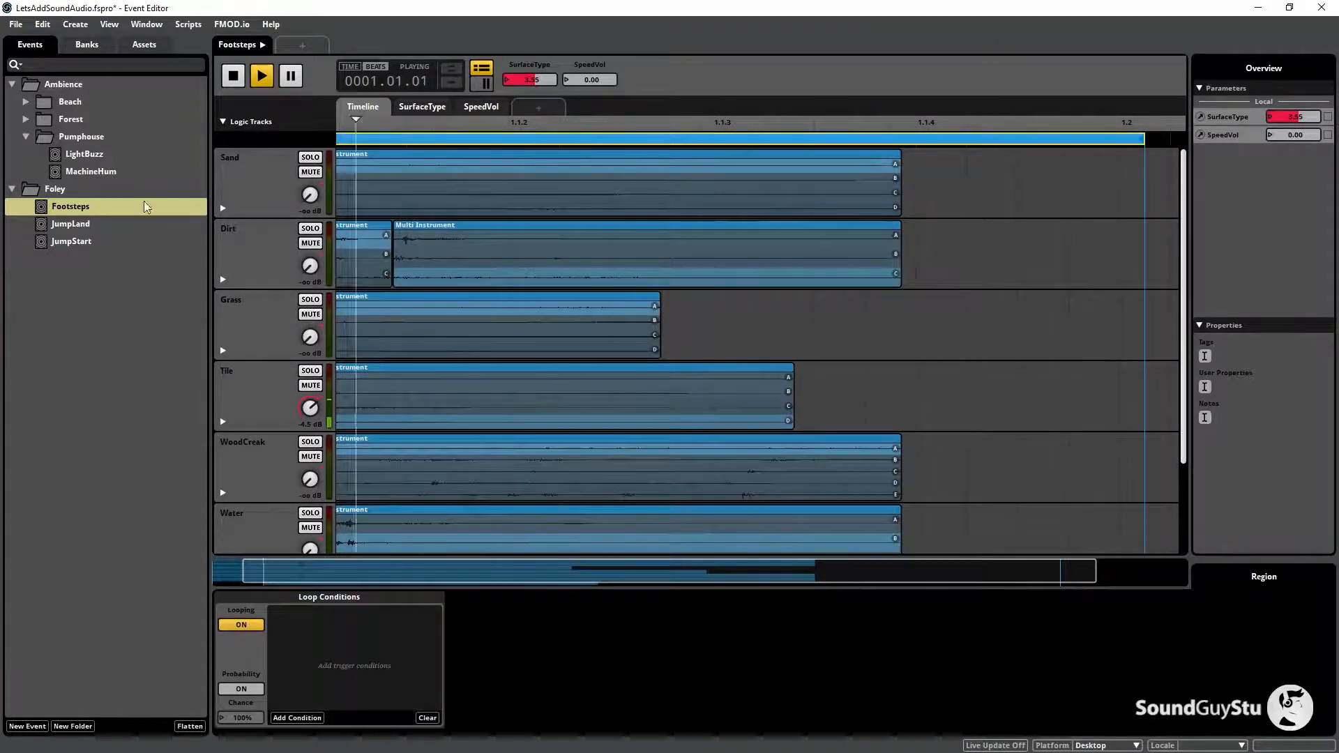
left_click(97, 154)
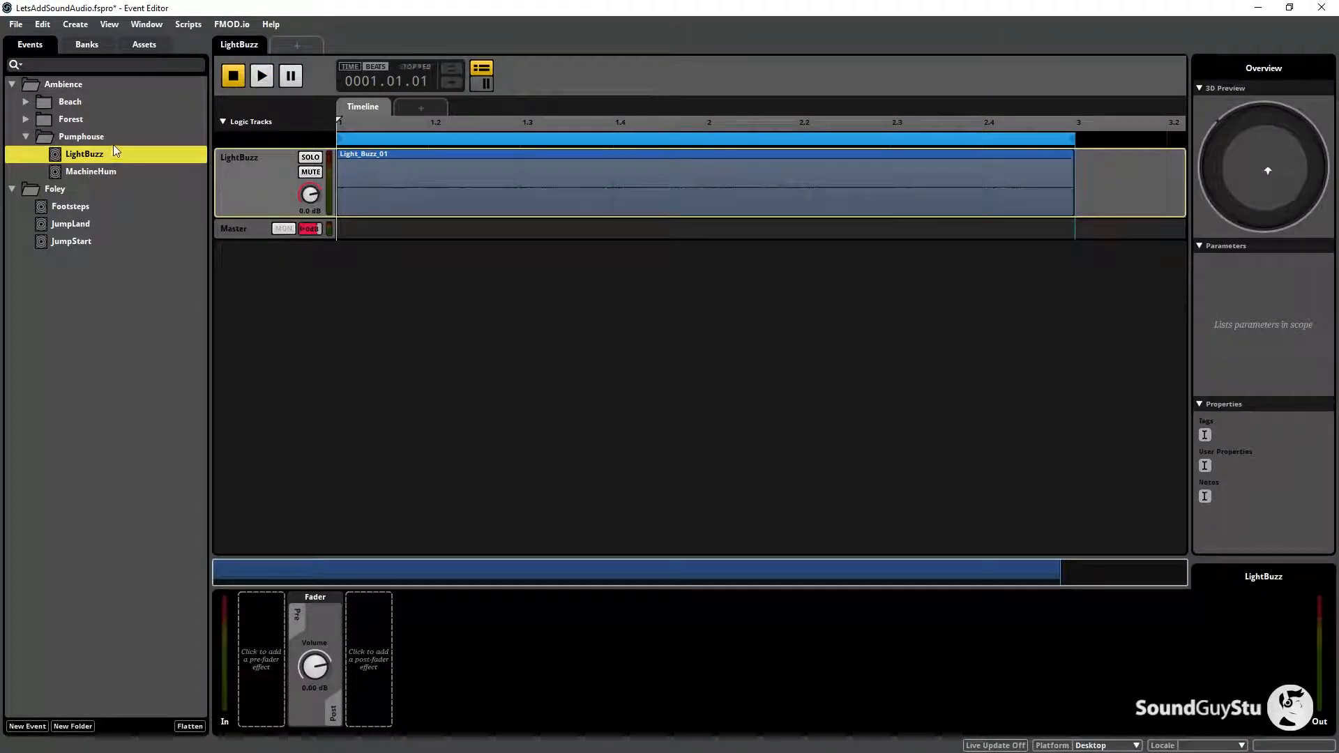
left_click(258, 78)
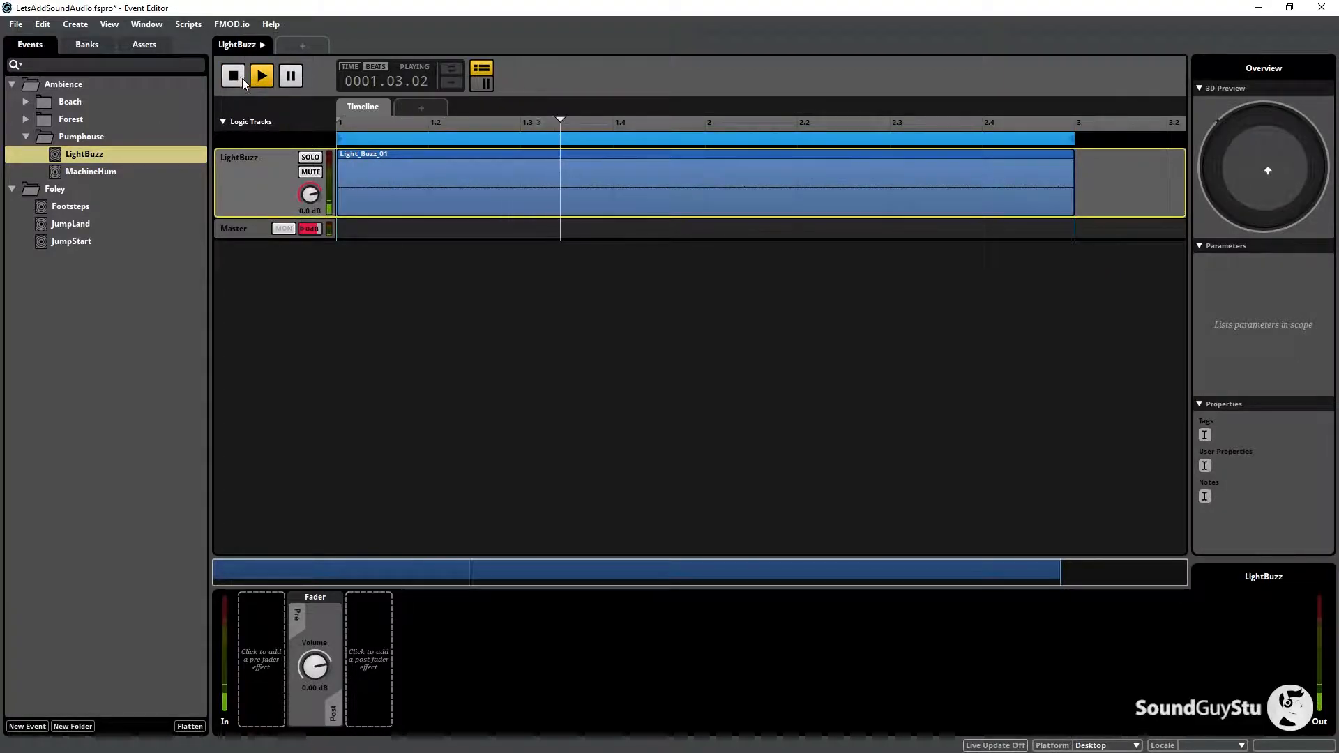
left_click(235, 76)
Step: Play the Footsteps event, audition the PumpHouseInt snapshot over it in the mixer, and stop both
left_click(101, 208)
key("space")
left_click(150, 25)
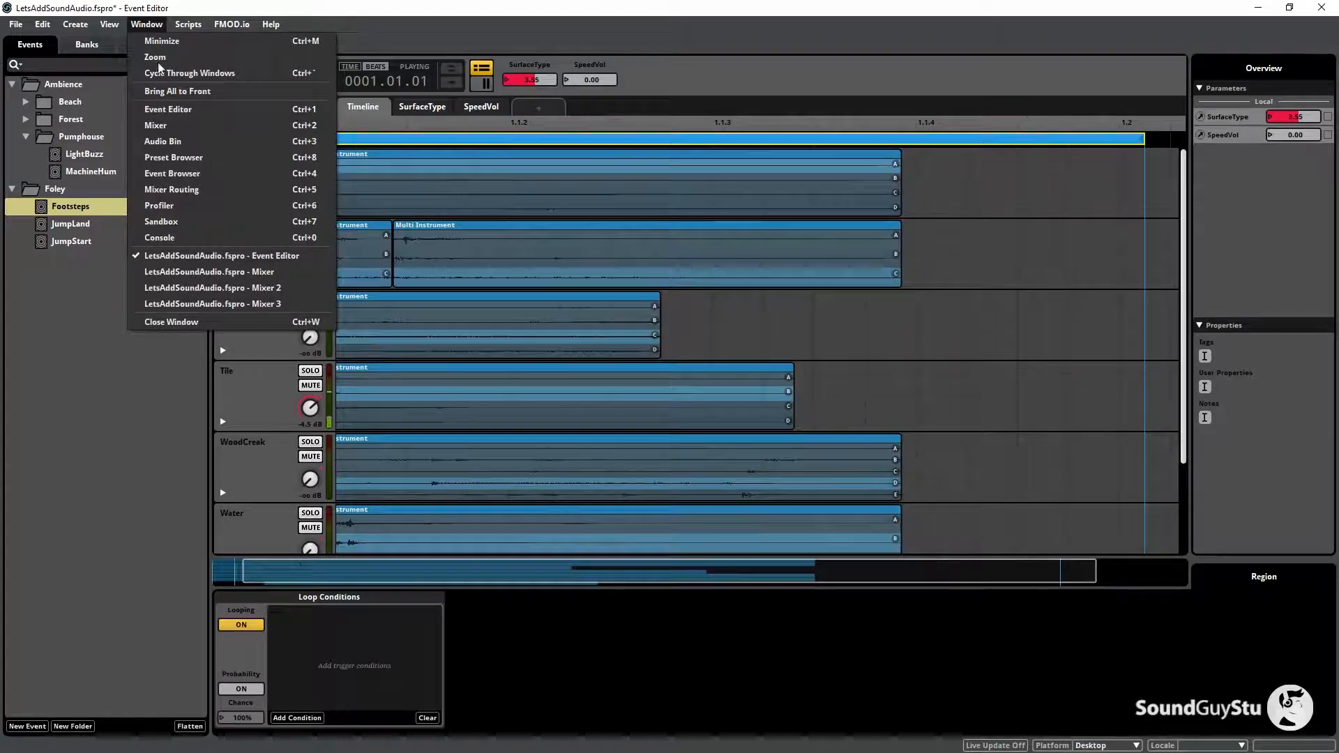
left_click(196, 128)
left_click(96, 85)
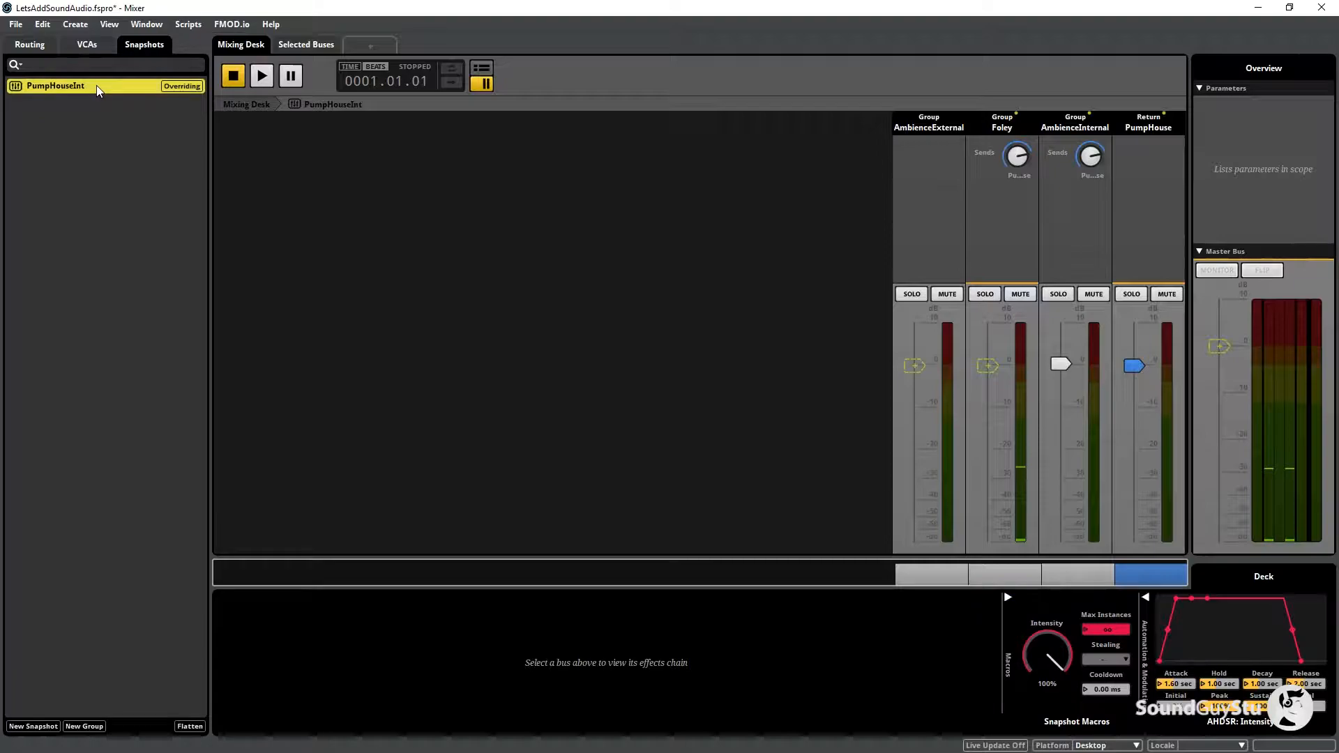
left_click(262, 77)
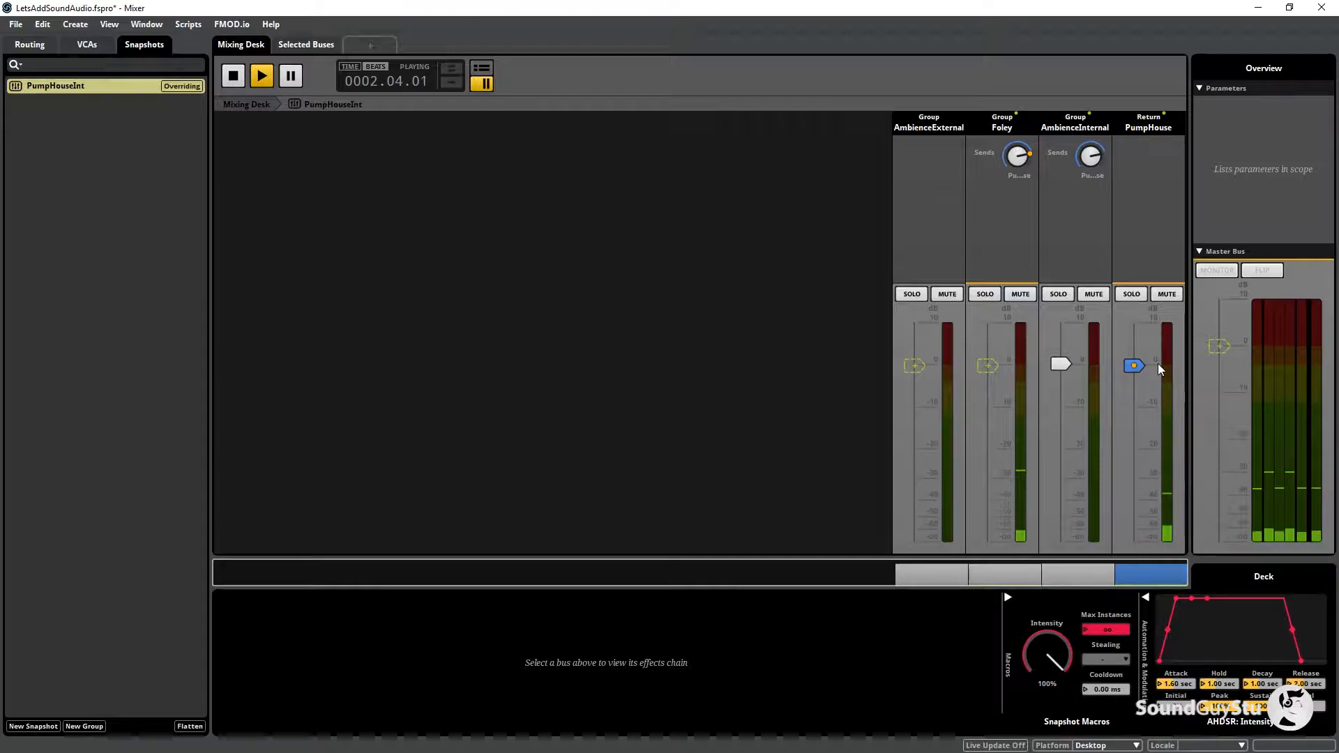
left_click(234, 74)
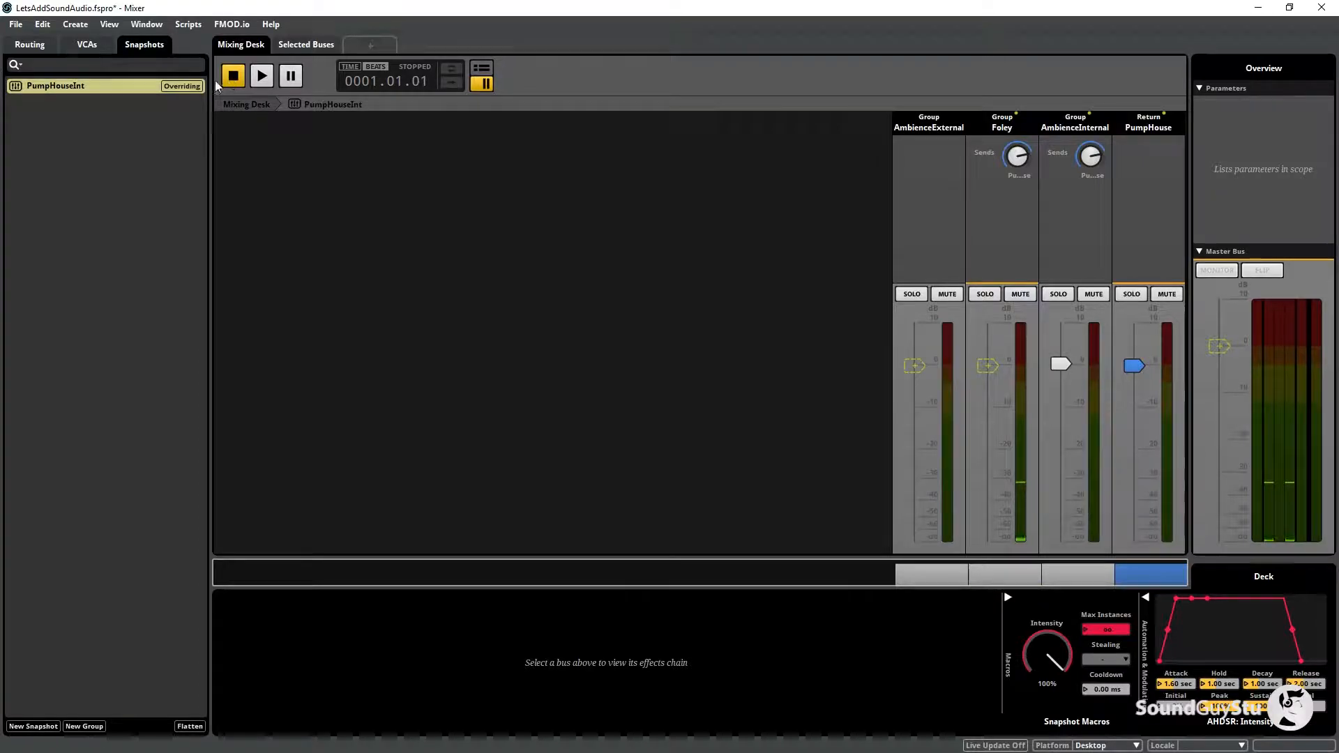
left_click(147, 24)
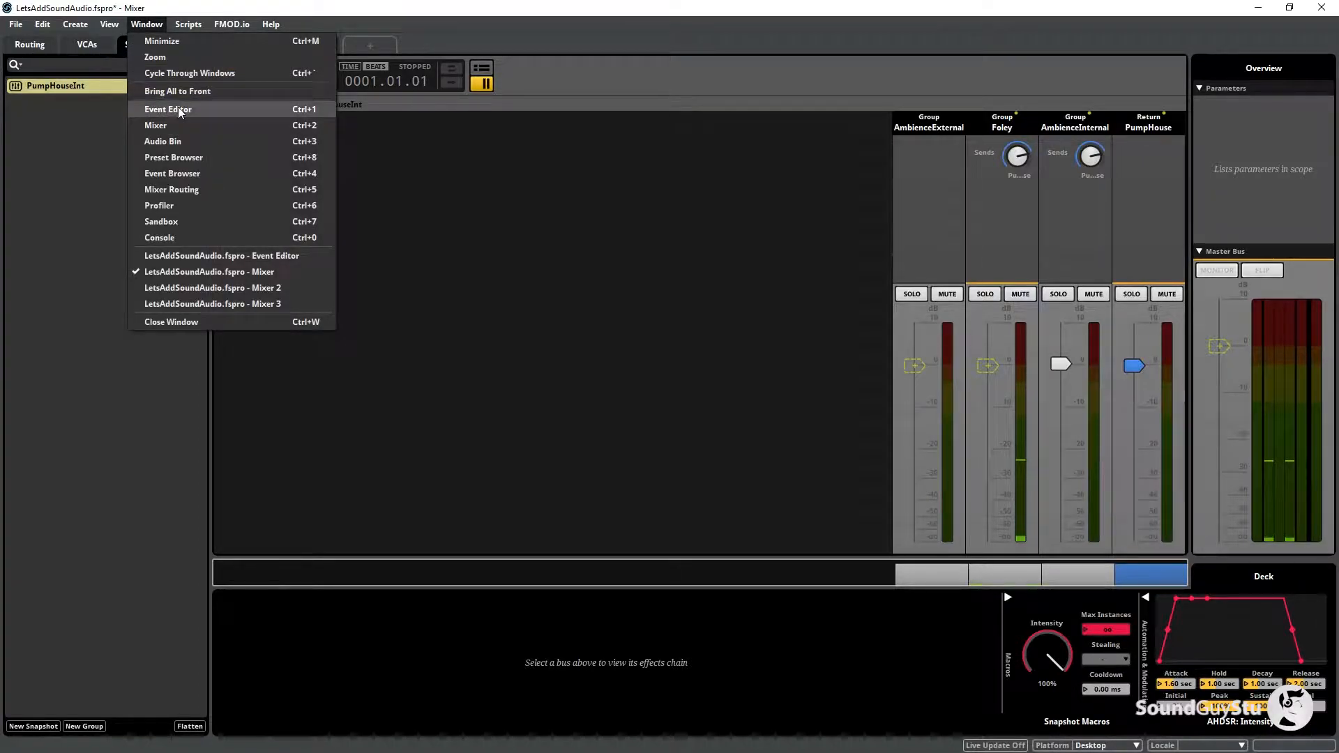
left_click(167, 109)
left_click(71, 206)
left_click(241, 84)
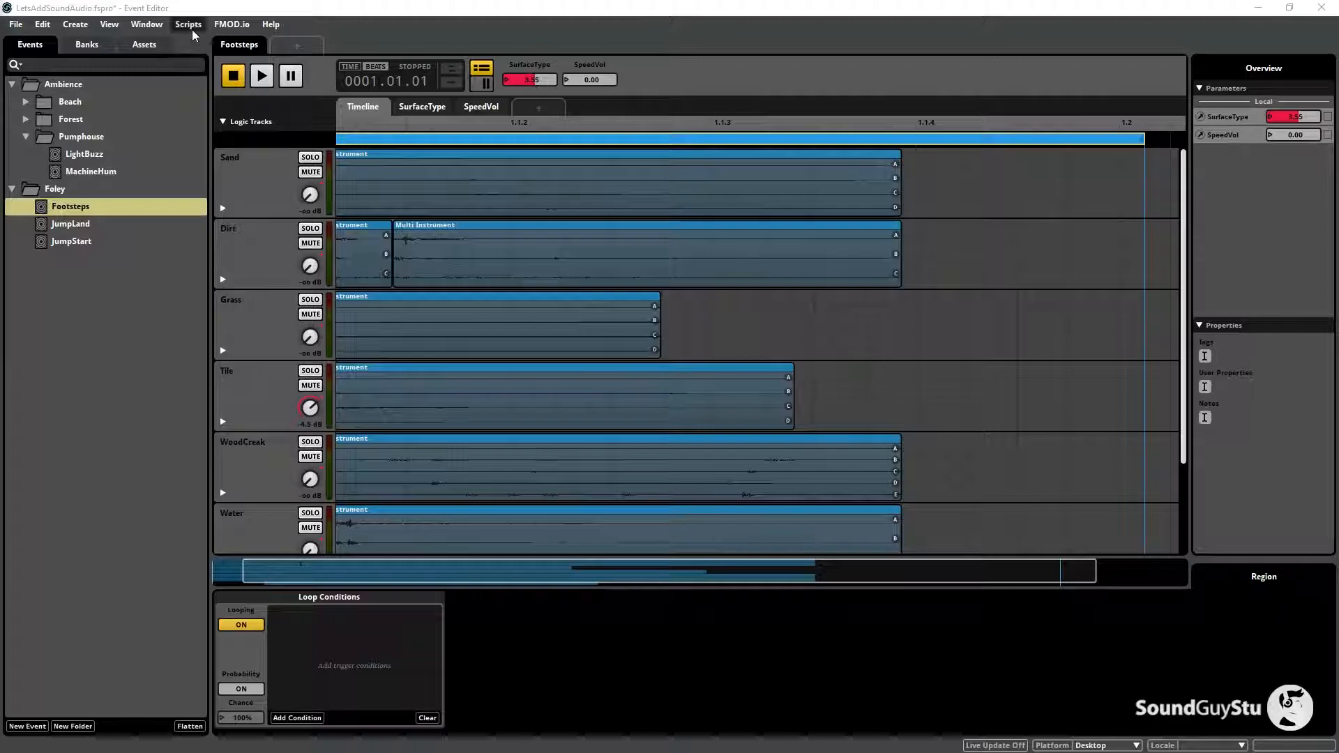
Step: Scope the AmbienceExternal fader into the PumpHouseInt snapshot and lower it to -5.5 dB
left_click(150, 24)
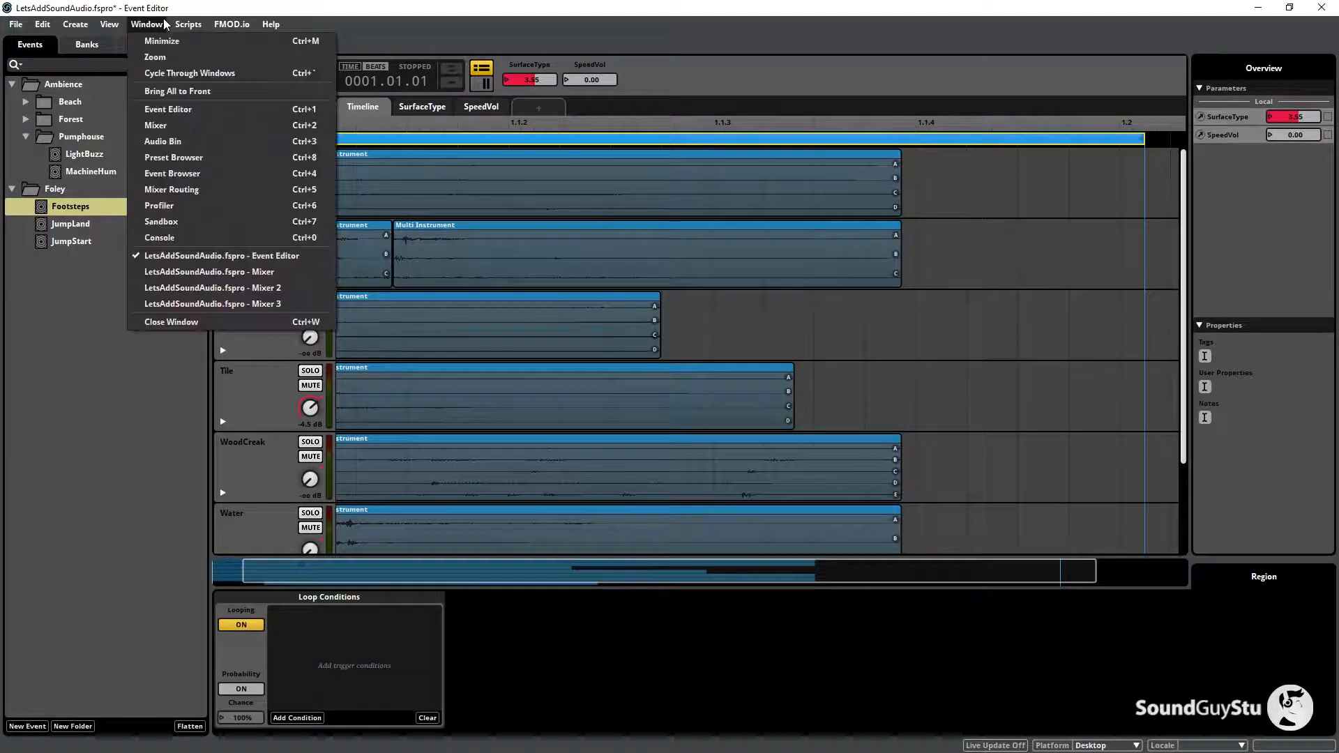
left_click(171, 125)
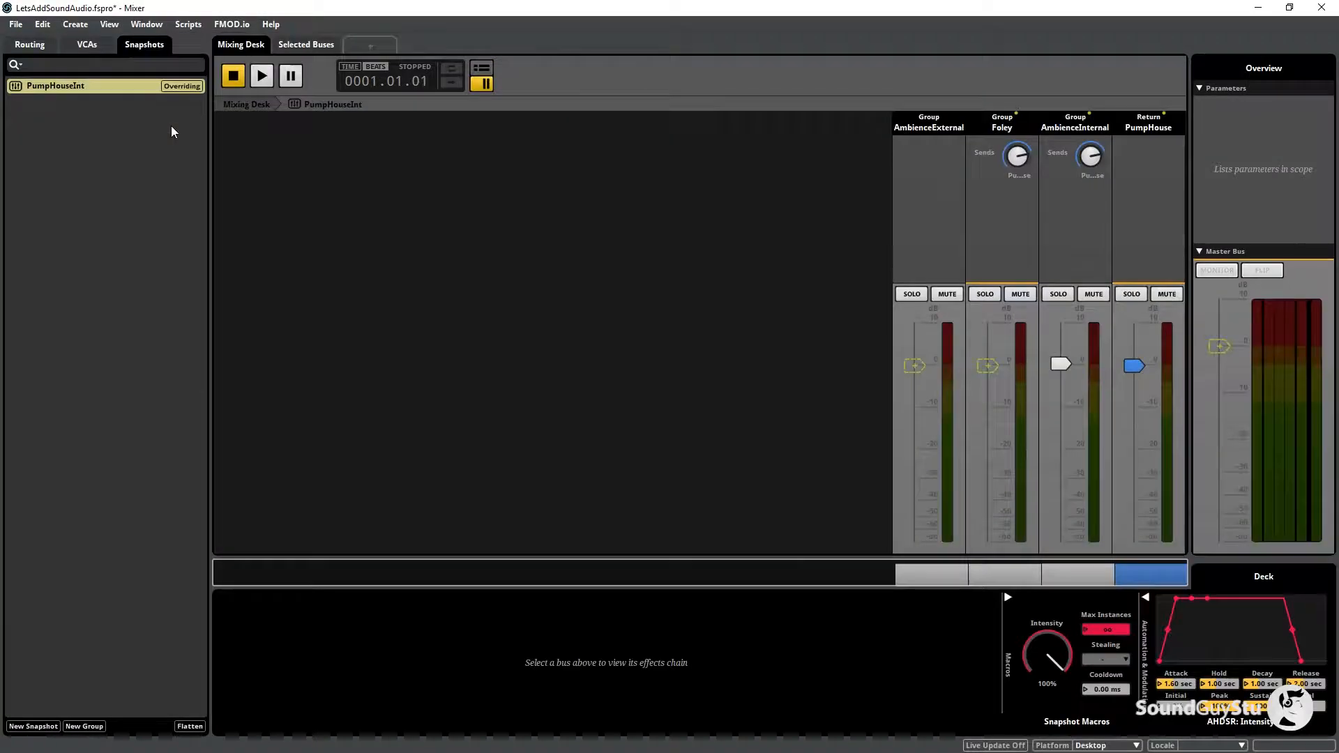
left_click(91, 86)
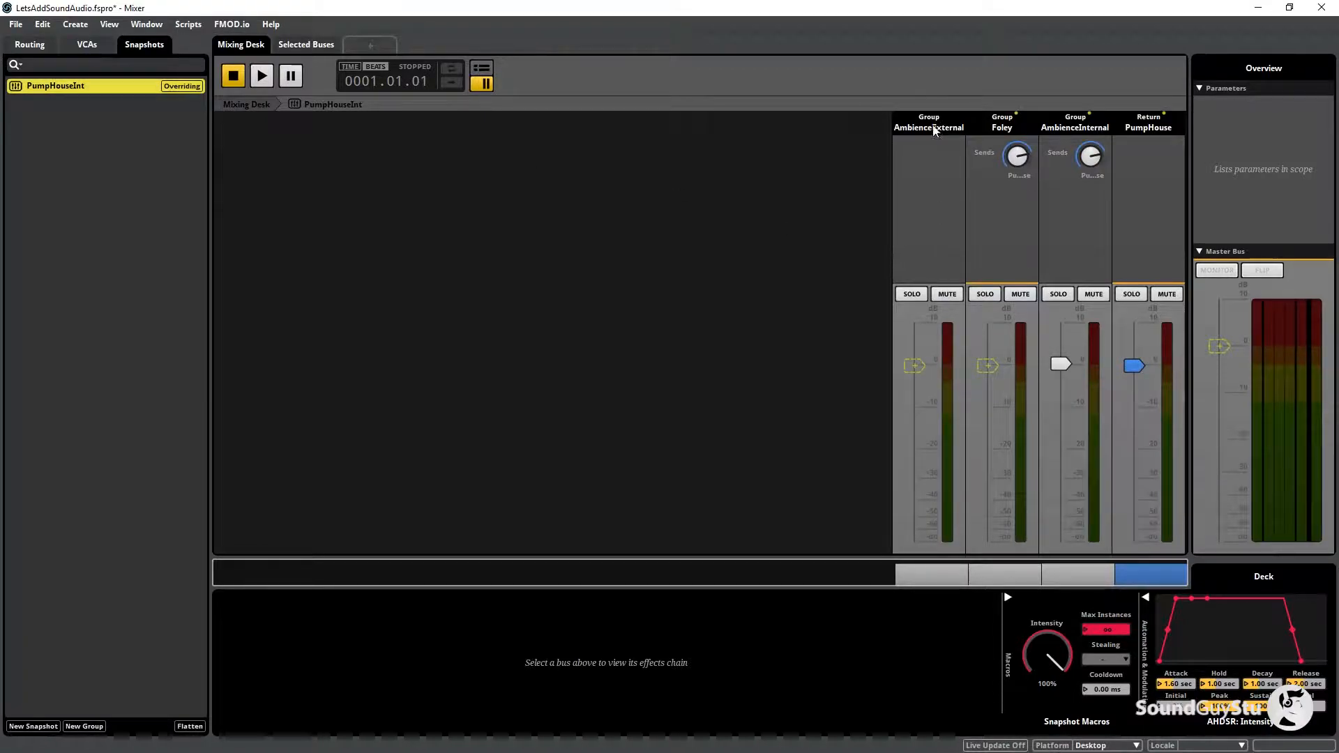
left_click(917, 364)
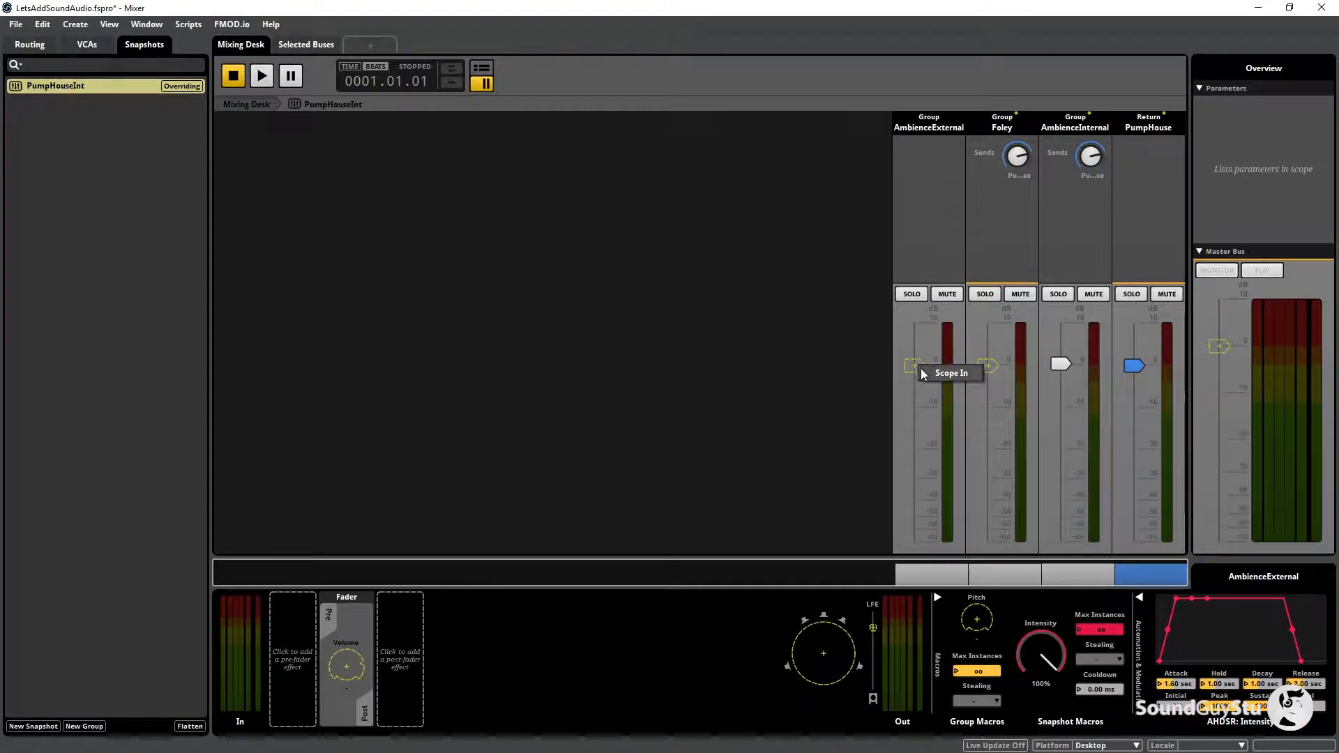
left_click(919, 368)
left_click_drag(914, 368, 914, 388)
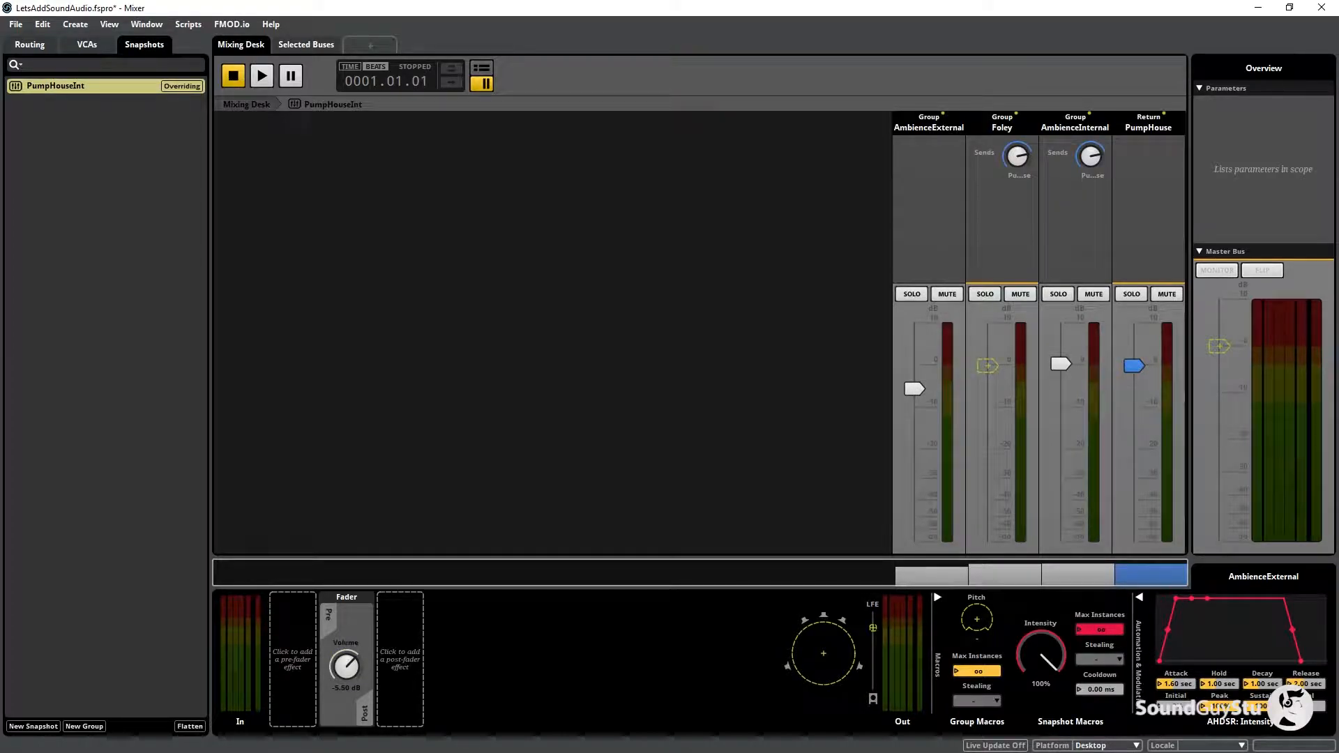
Step: Add a 3-EQ to the AmbienceExternal group and scope its High band into the snapshot at about -10 dB
right_click(933, 152)
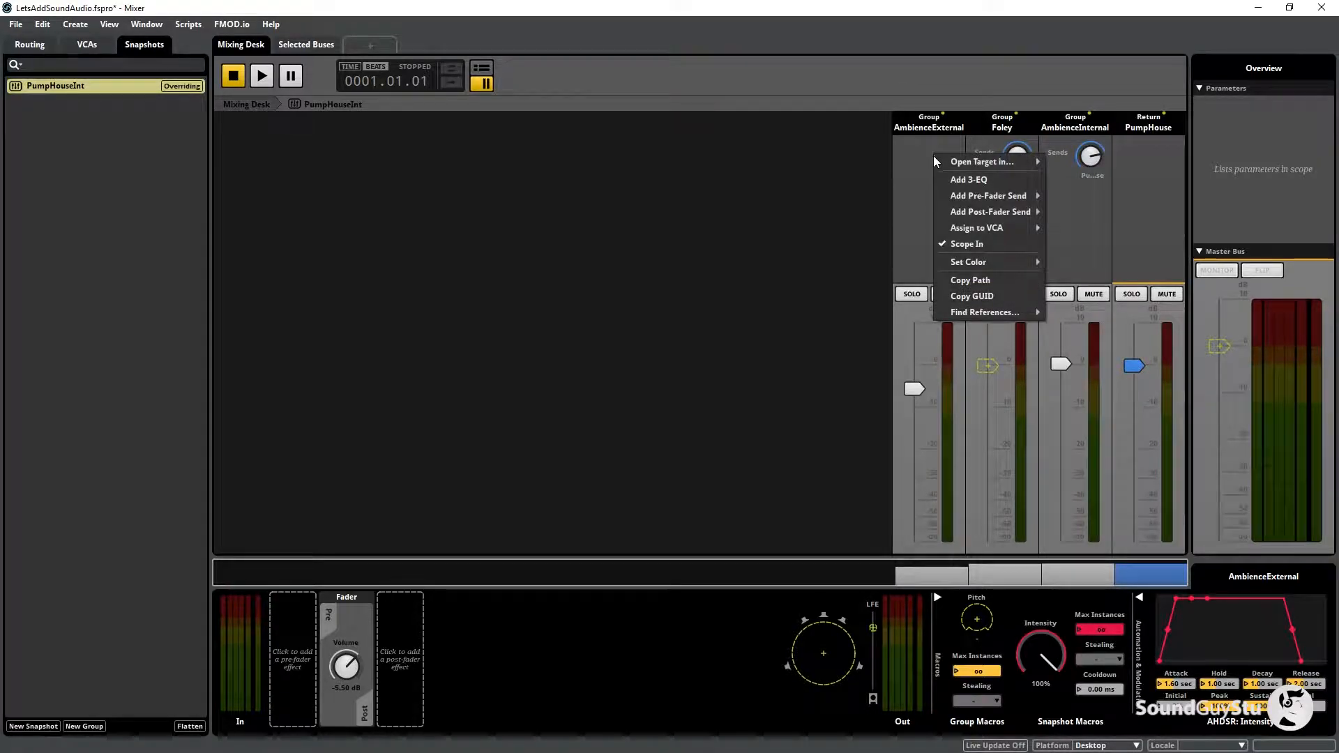
left_click(976, 182)
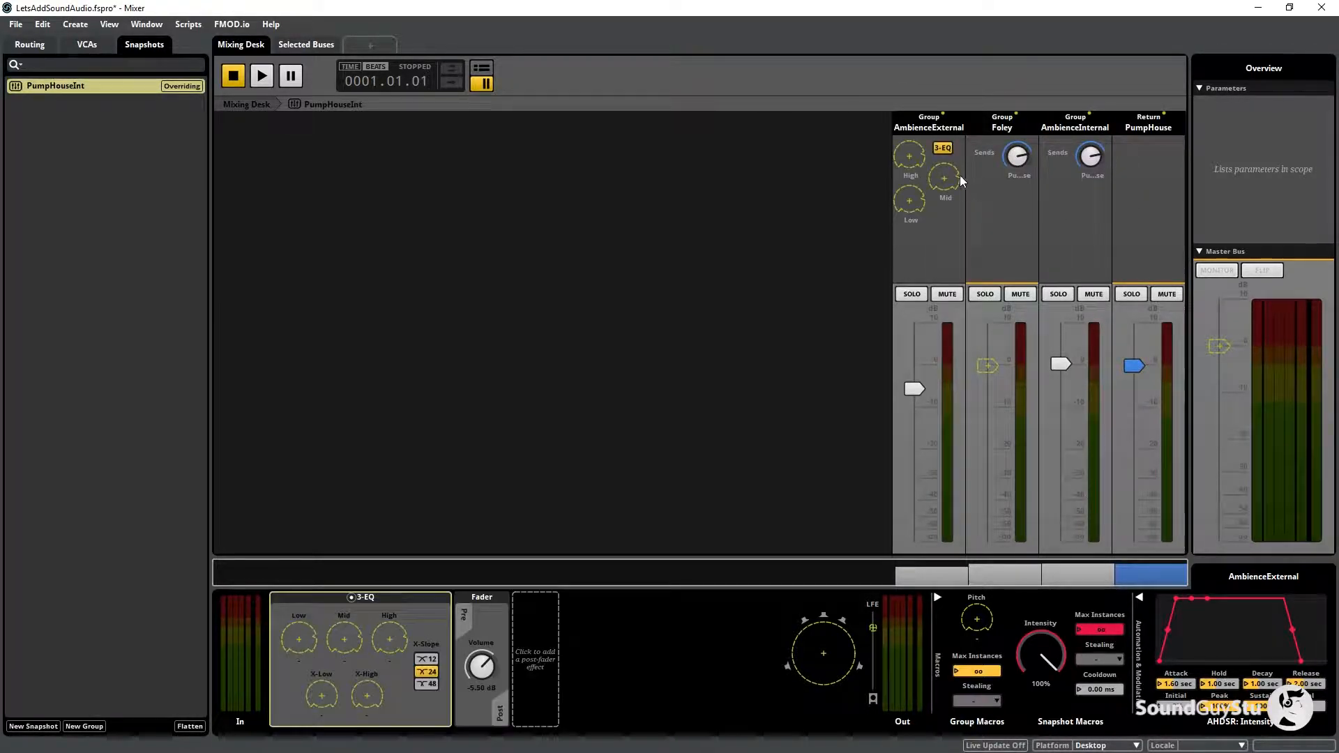
right_click(914, 162)
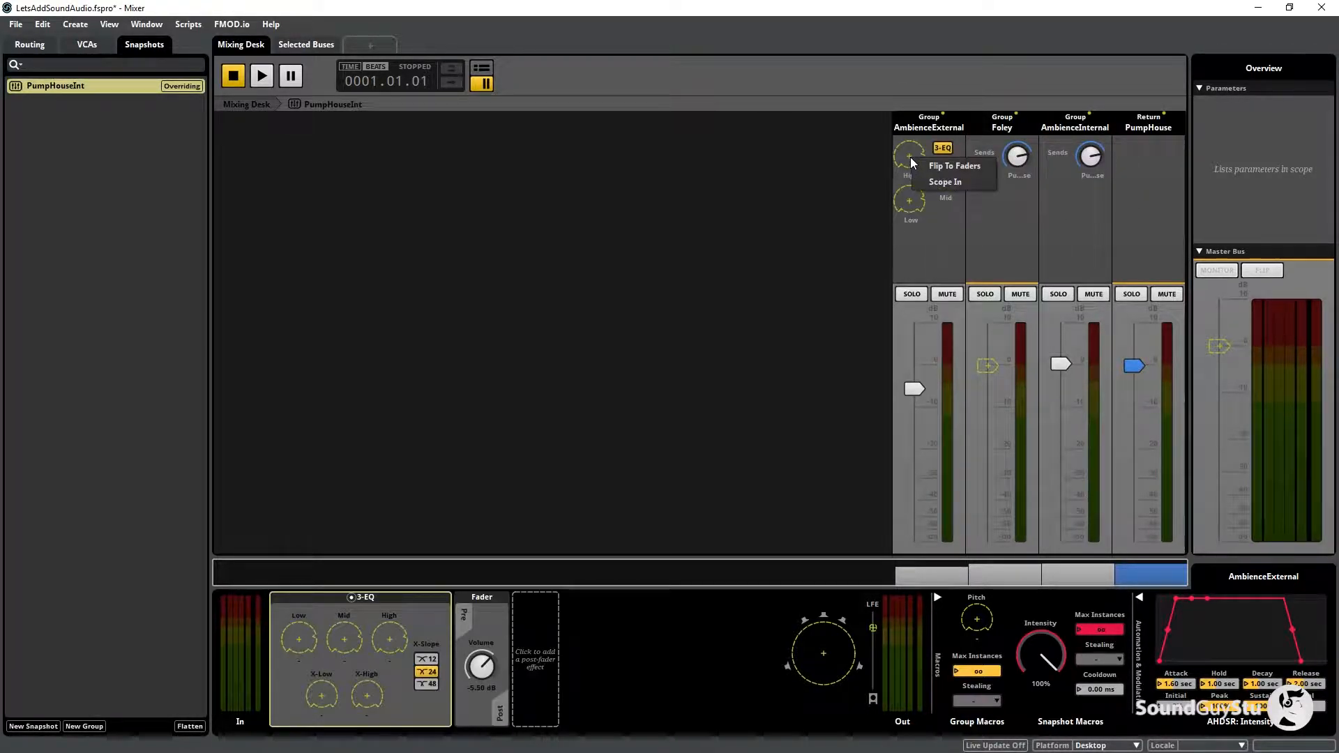
left_click(934, 168)
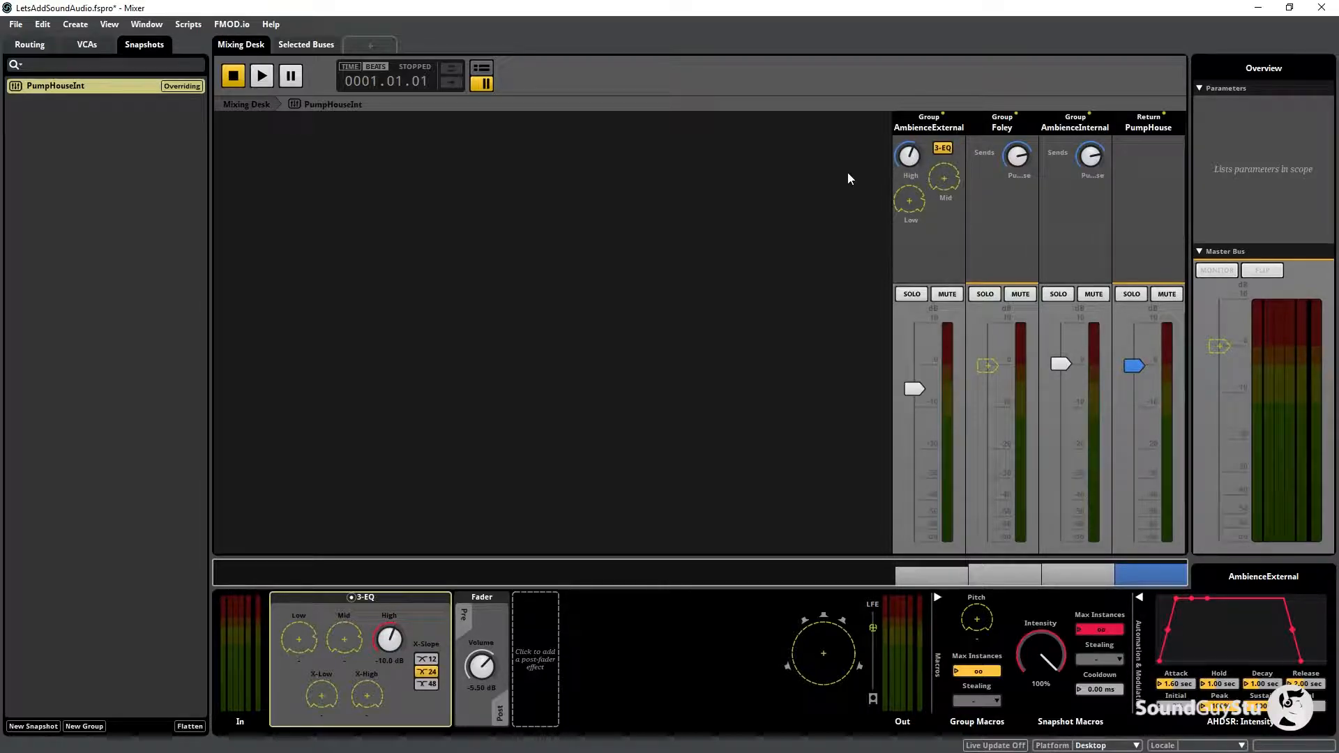
Step: Play the SeaLoop01 event from the Beach ambience folder in the Event Editor
left_click(147, 23)
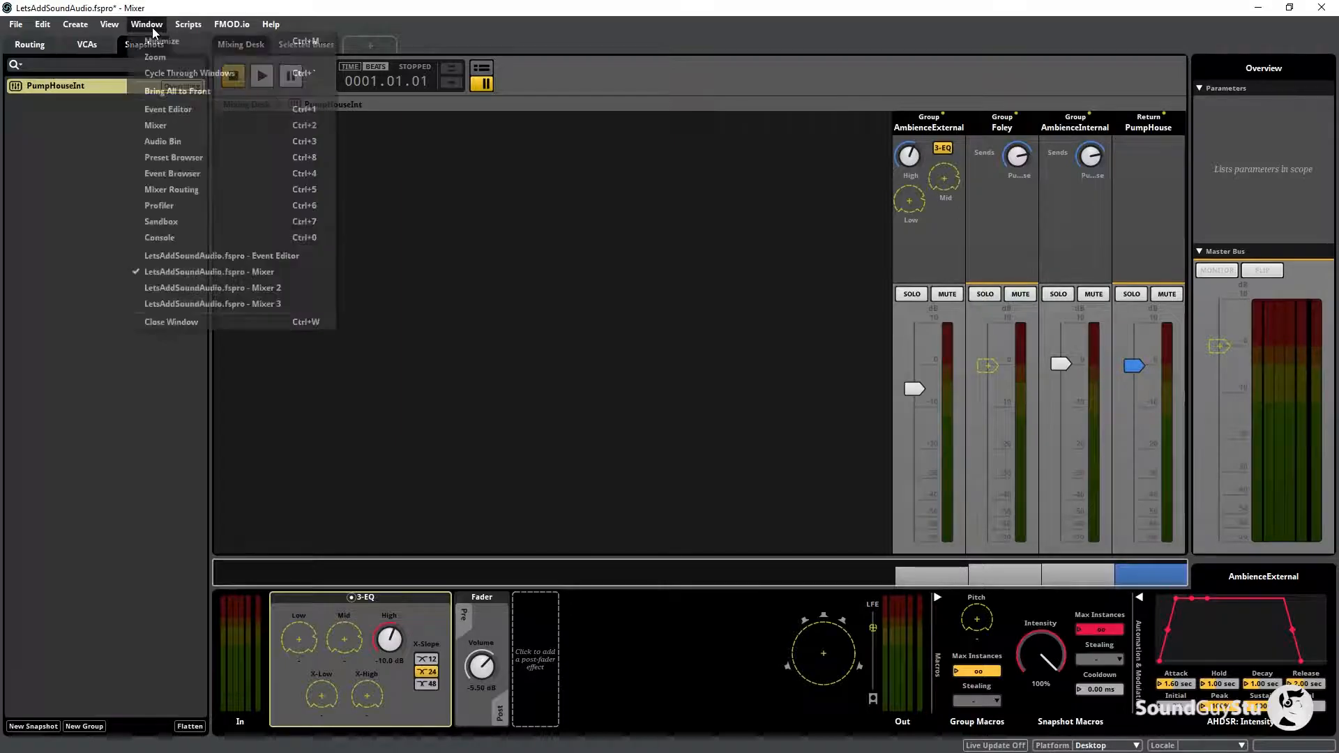
left_click(180, 110)
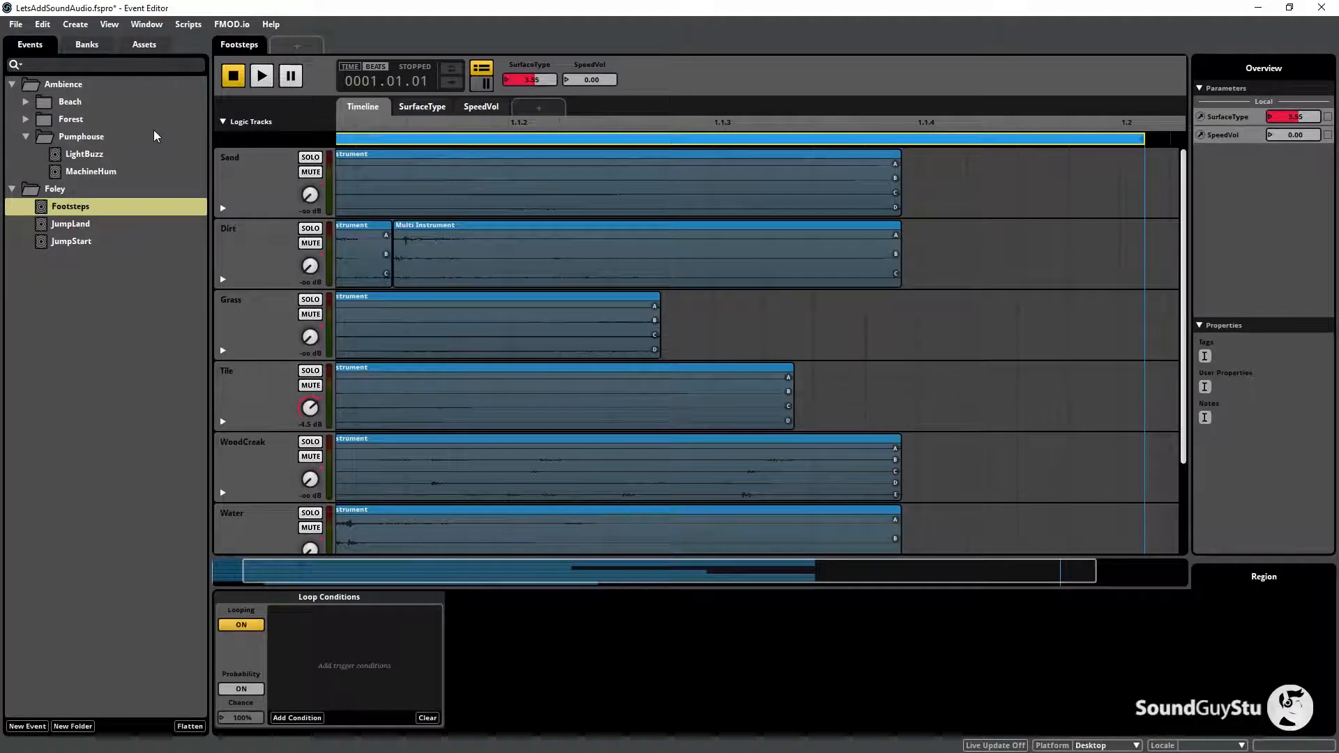
left_click(26, 137)
left_click(26, 104)
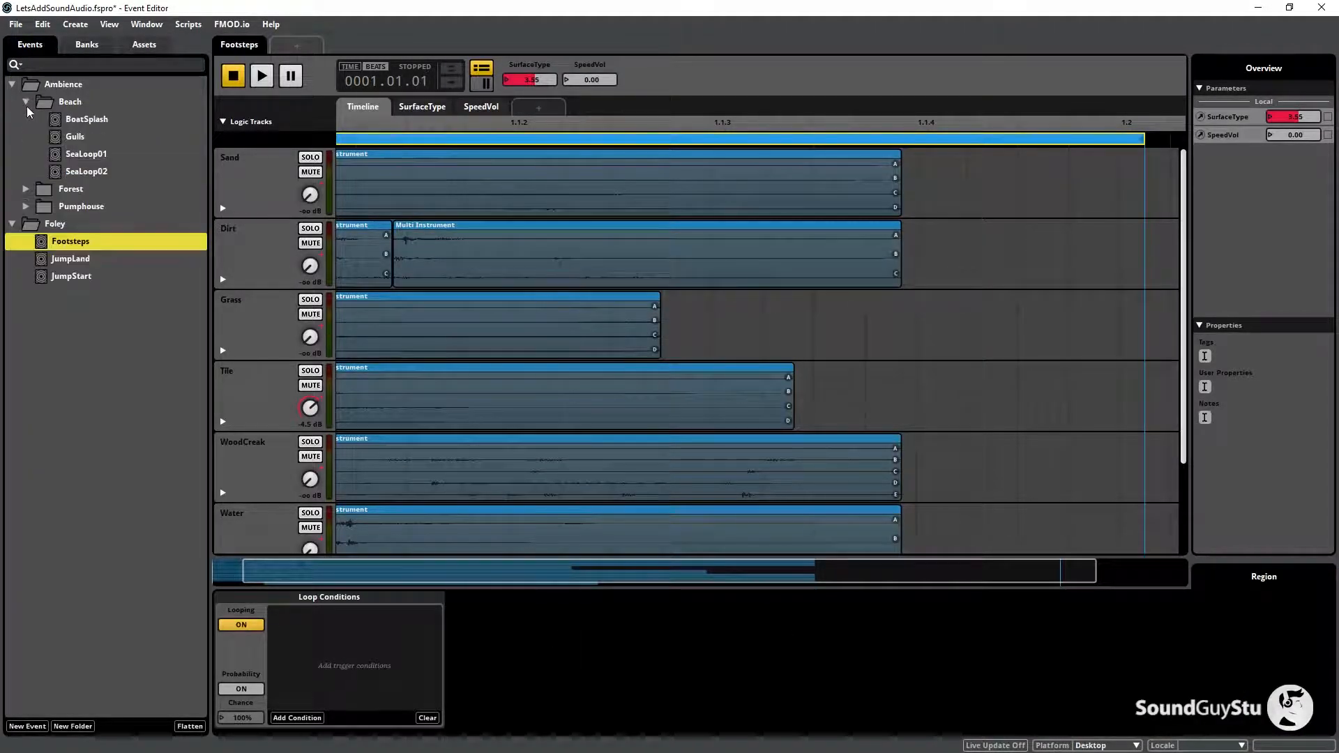
left_click(75, 136)
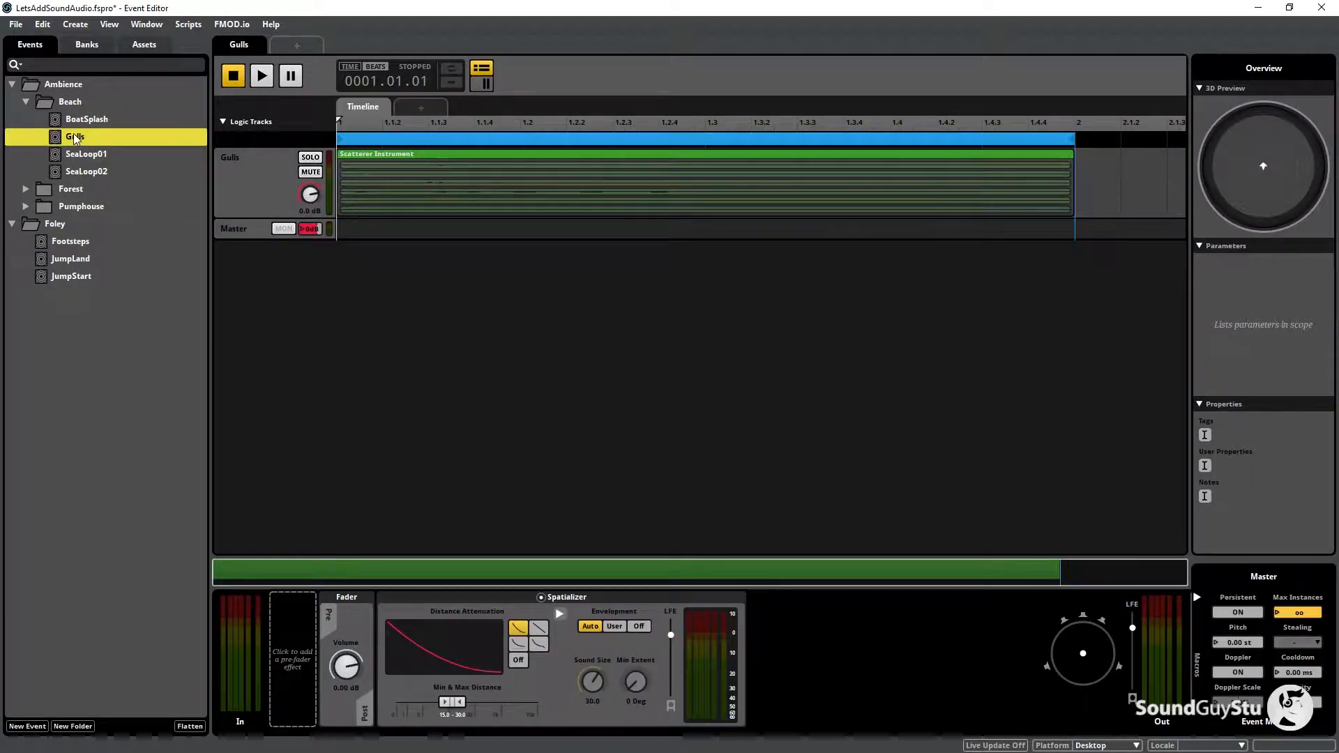
left_click(82, 153)
key("space")
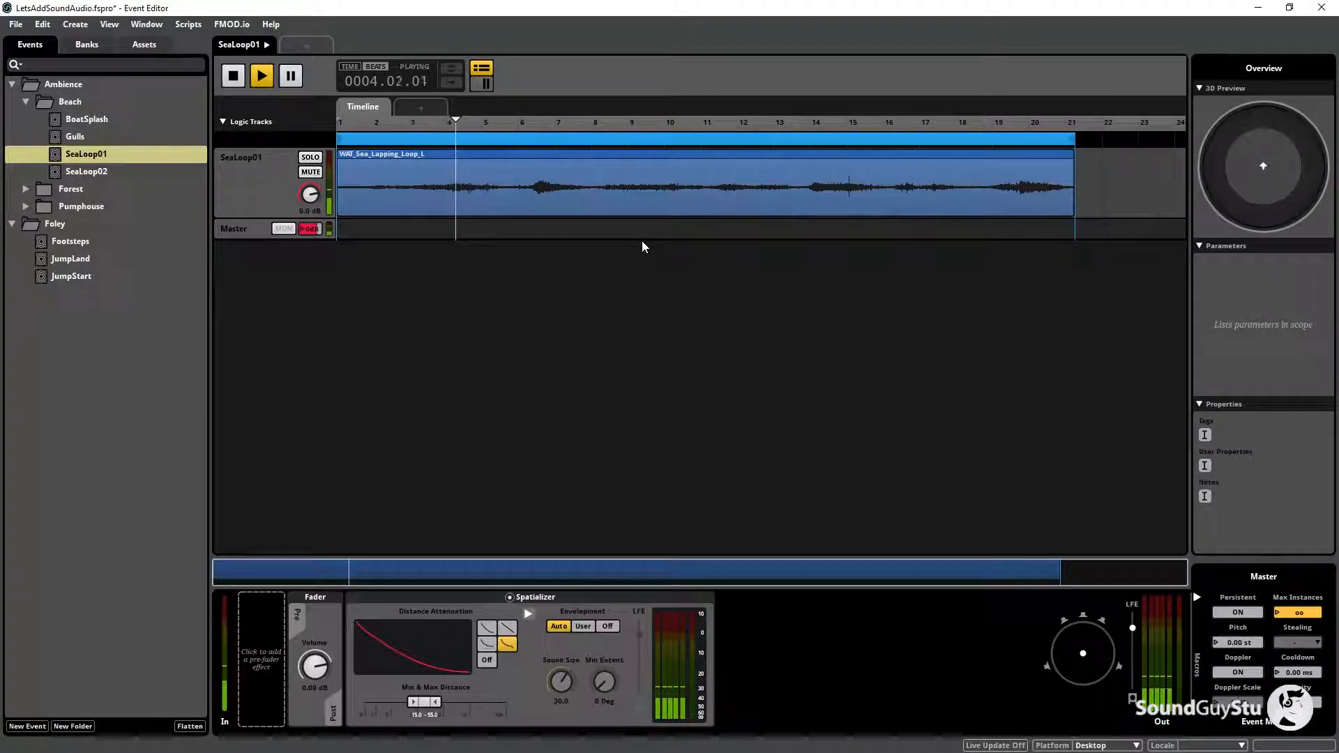
Step: Audition the PumpHouseInt snapshot over the sea loop in the mixer and lower its AmbienceExternal fader to about -8 dB
left_click(146, 24)
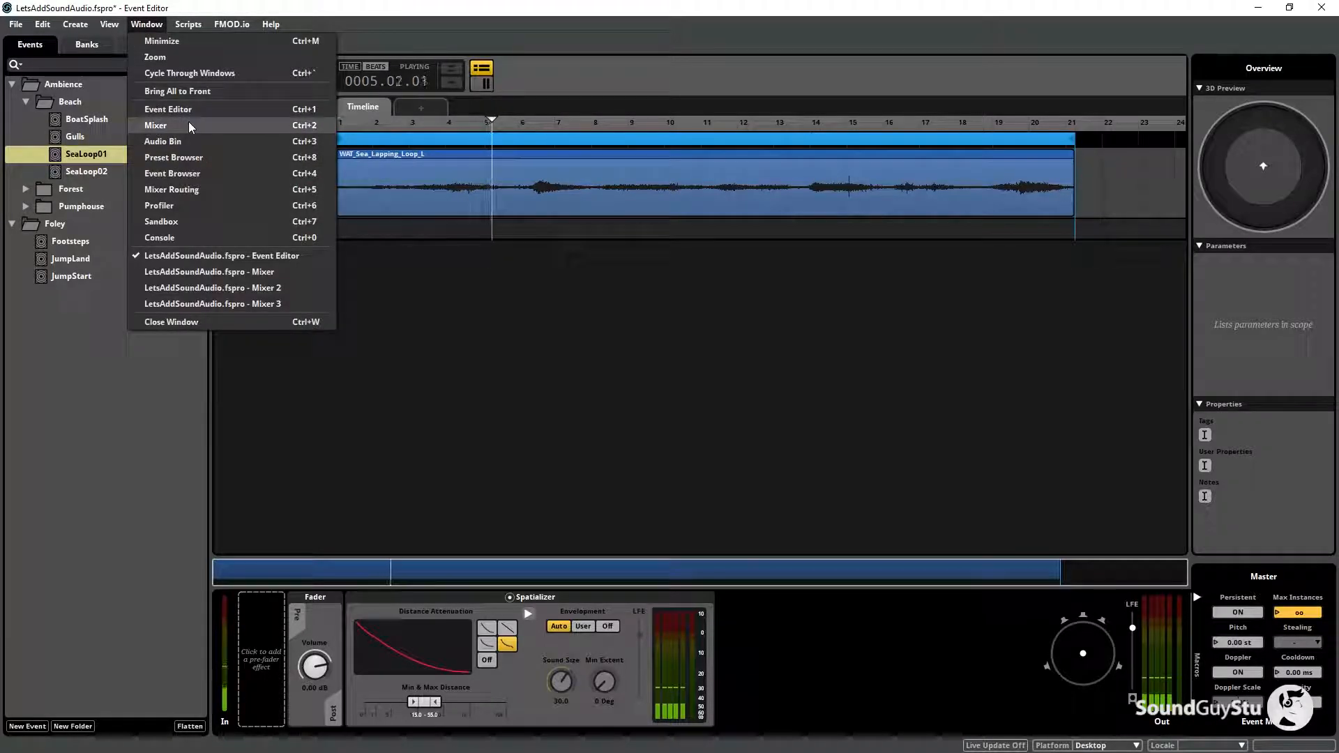
left_click(188, 123)
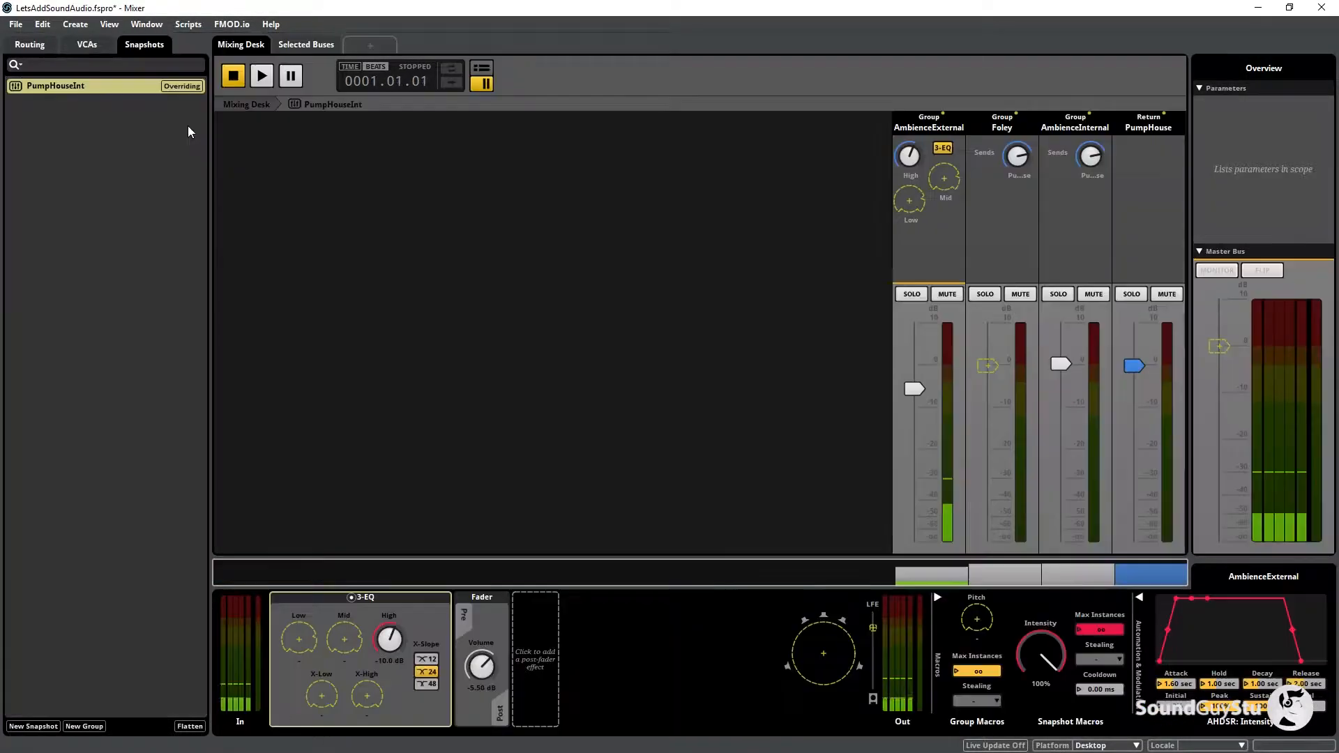
left_click(267, 78)
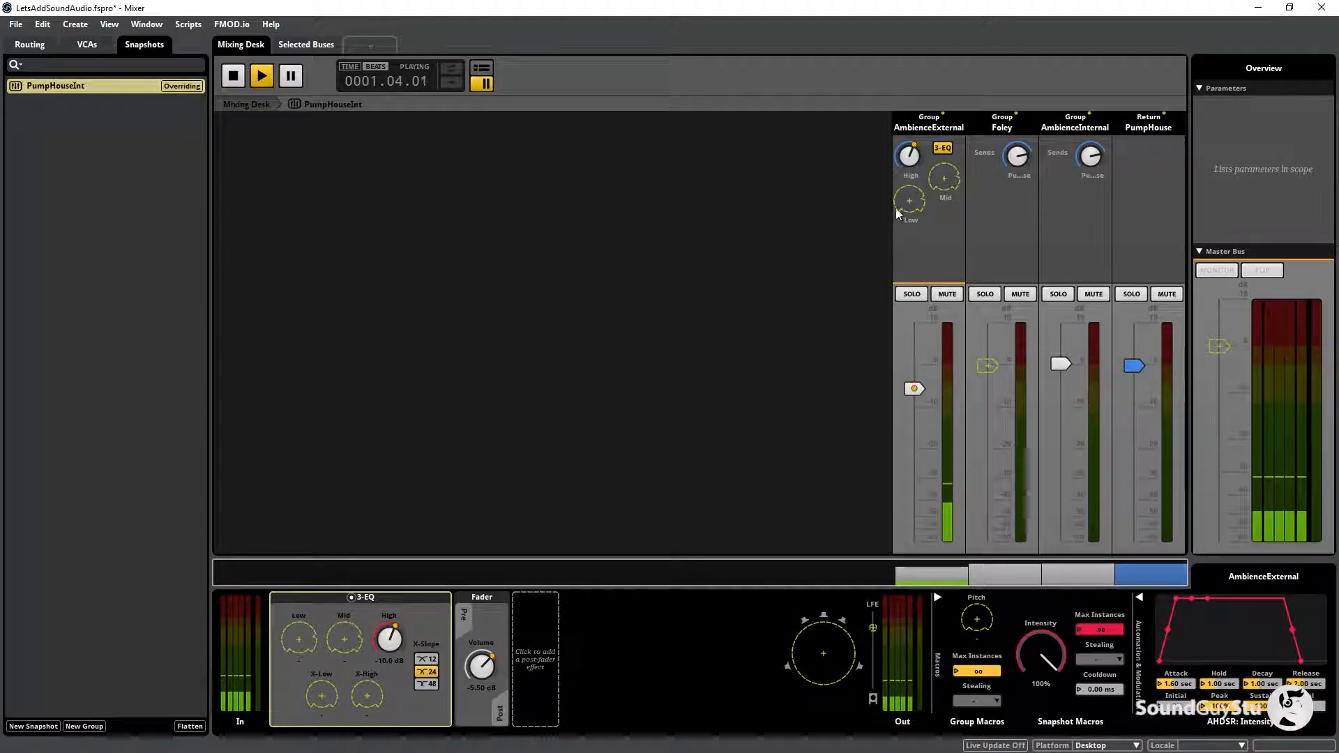
left_click_drag(910, 389, 910, 398)
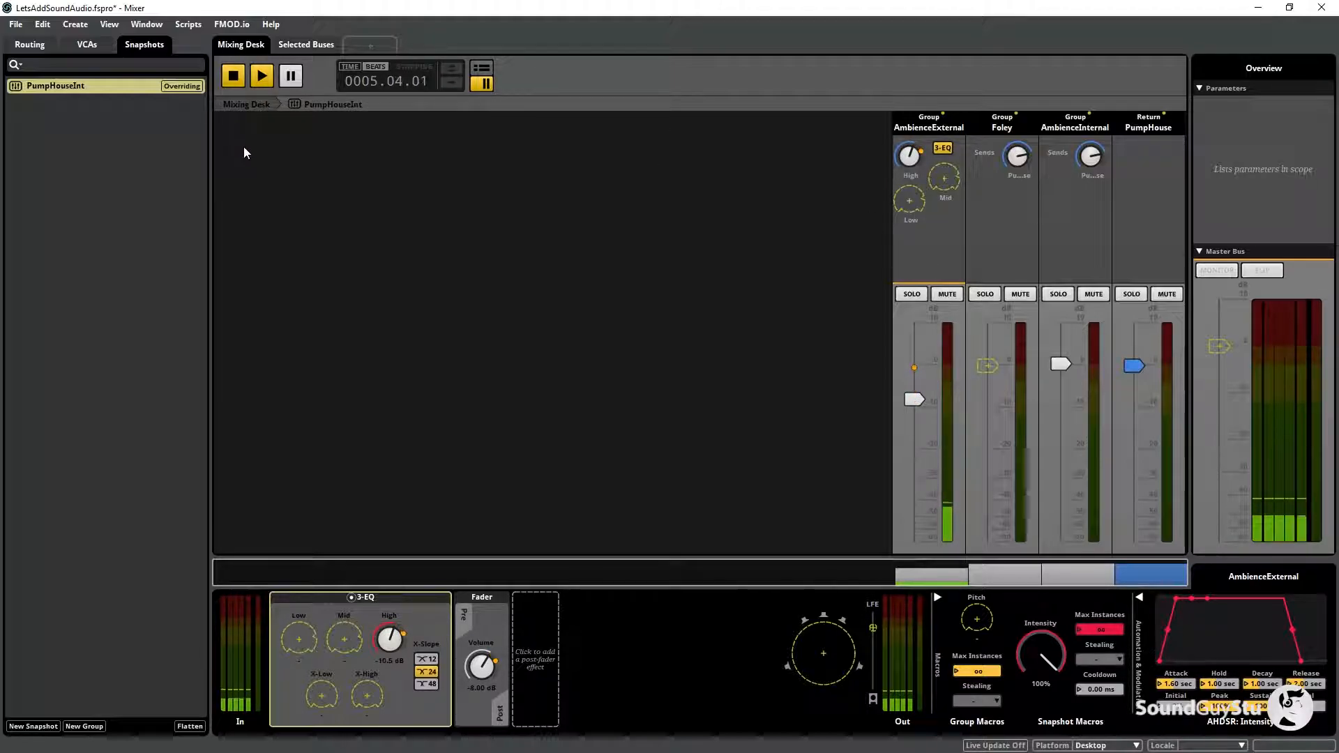
left_click(262, 76)
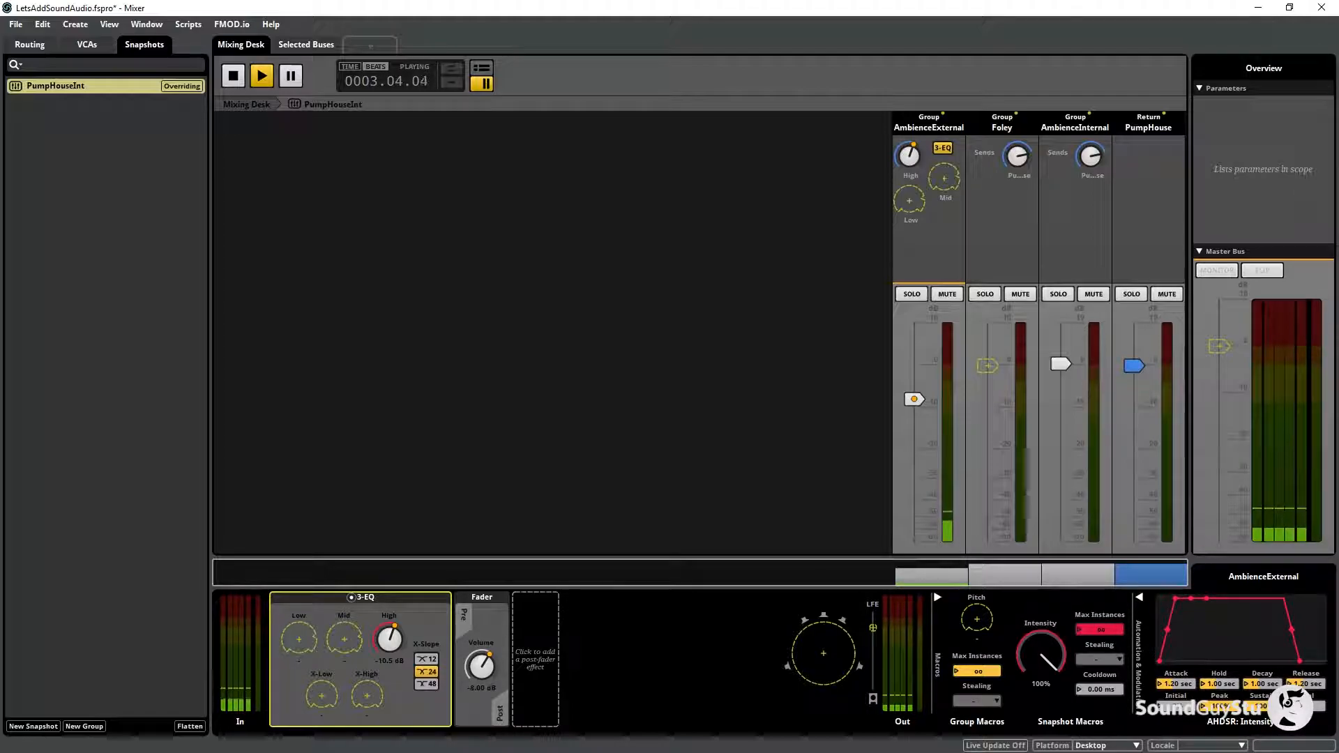
Step: Stop the PumpHouseInt snapshot in the mixer and open the Gulls event from the Beach ambience folder in the Event Editor
left_click(234, 81)
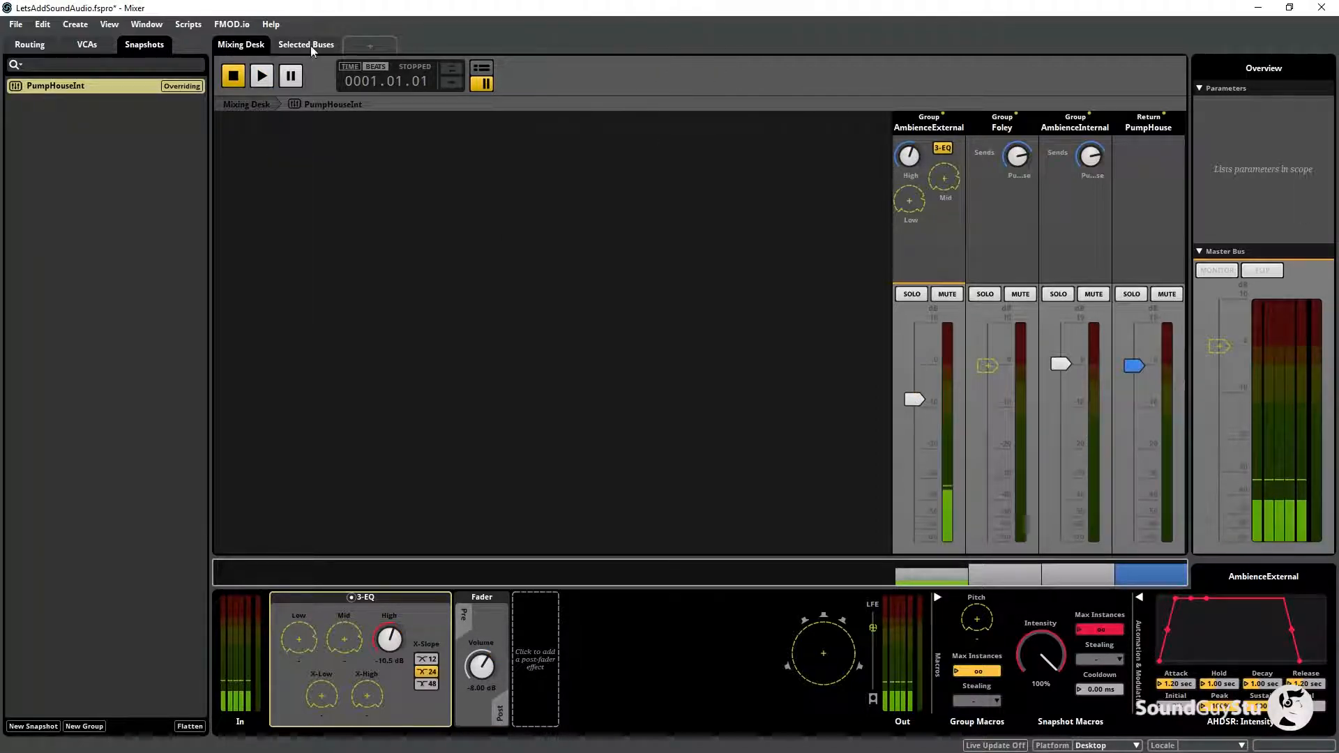
left_click(147, 23)
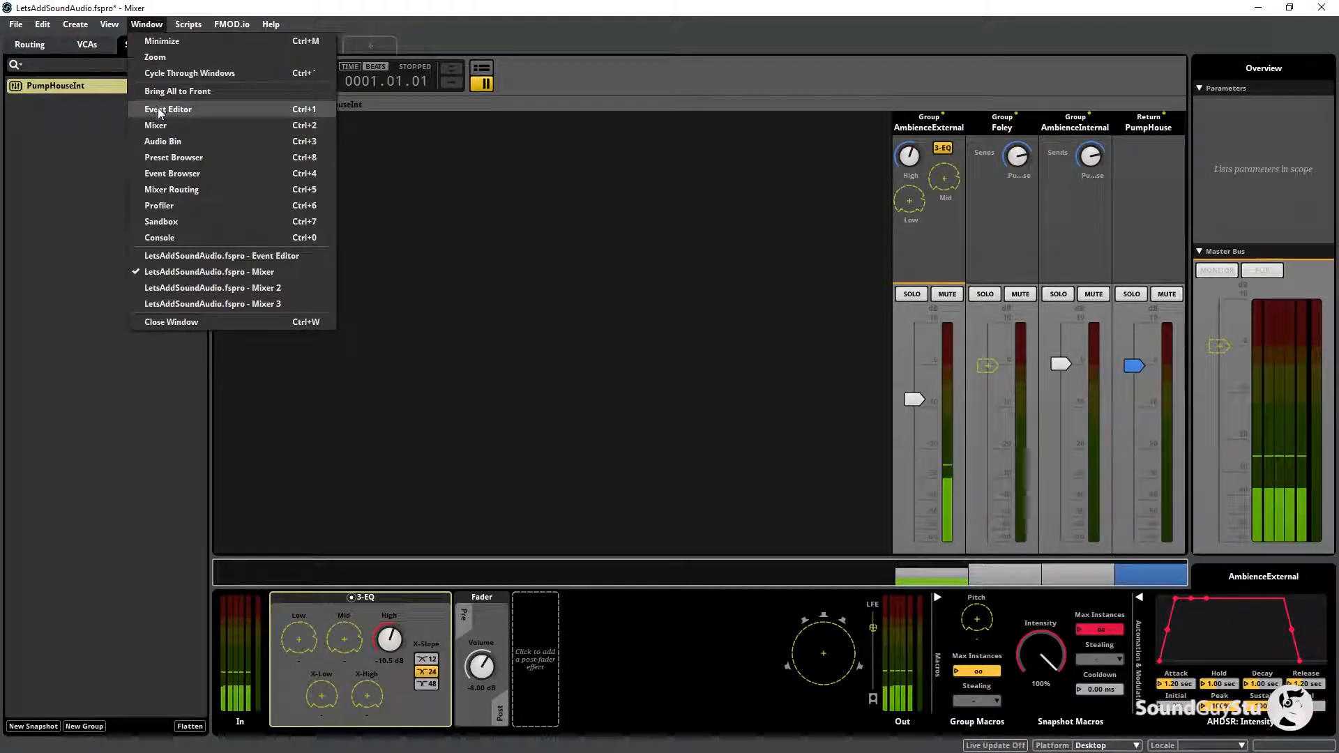
left_click(161, 108)
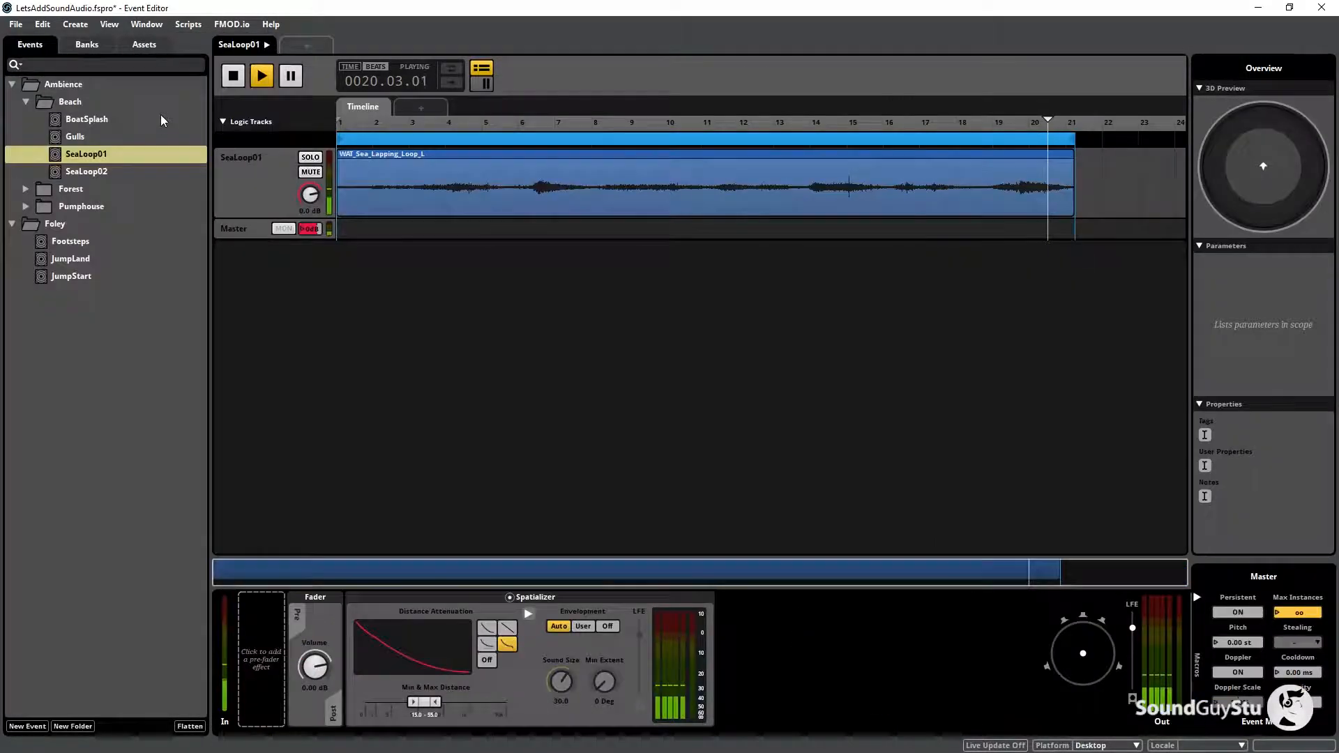
left_click(108, 137)
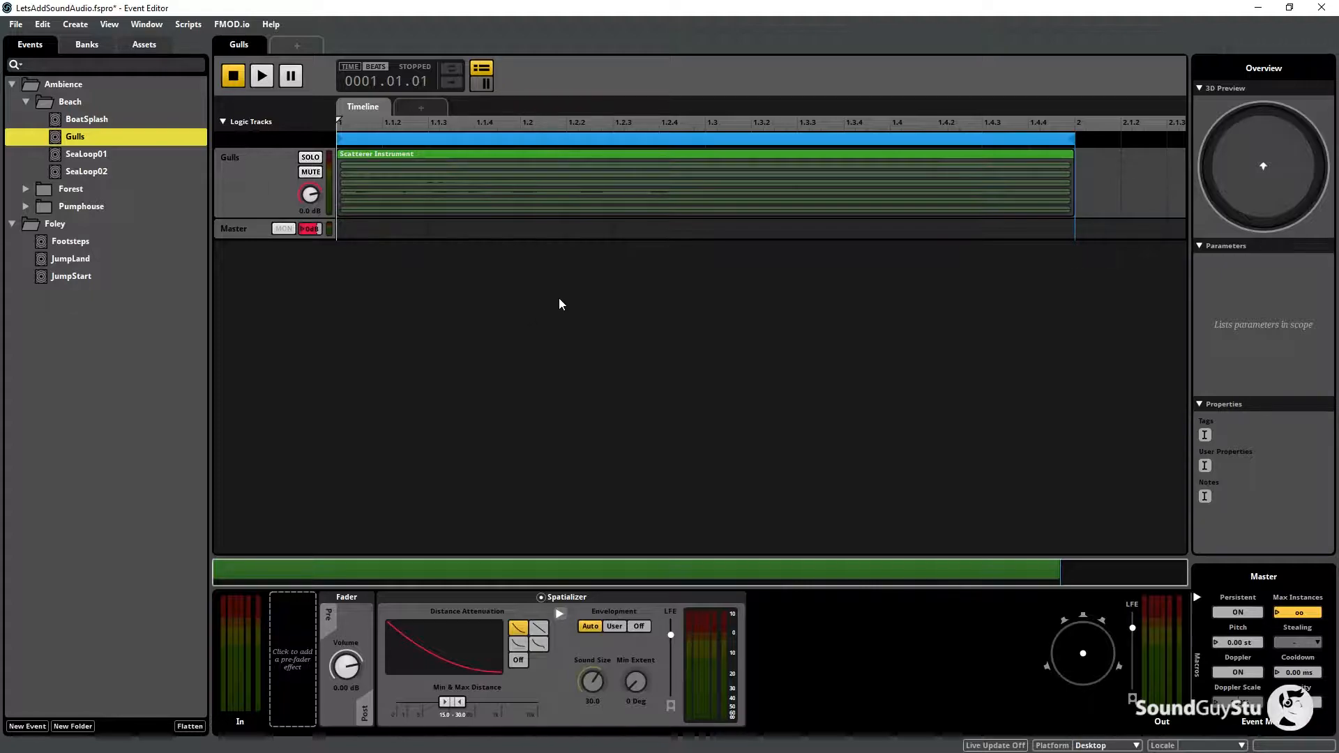
Step: Add a post-fader send to the PumpHouse return on the AmbienceExternal group and scope it into the snapshot at 0 dB
left_click(146, 24)
left_click(170, 122)
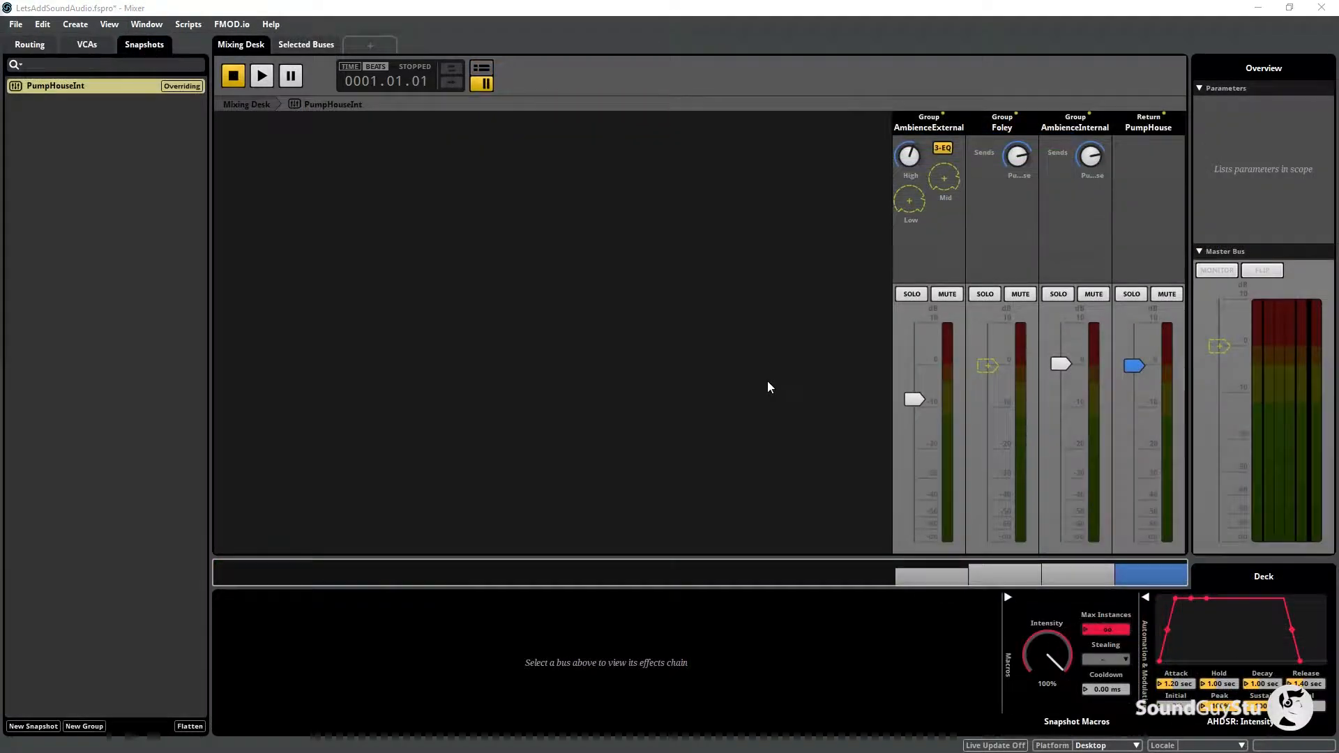
right_click(932, 256)
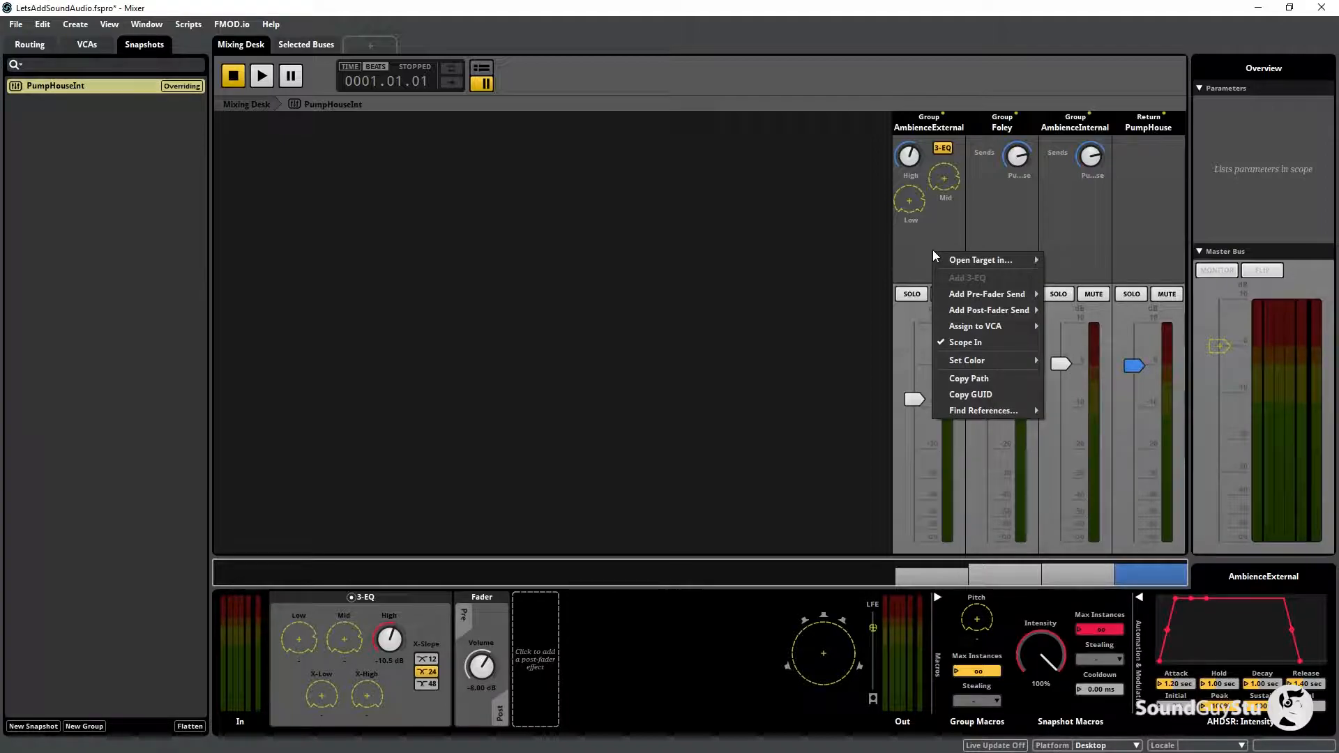
mouse_move(1011, 309)
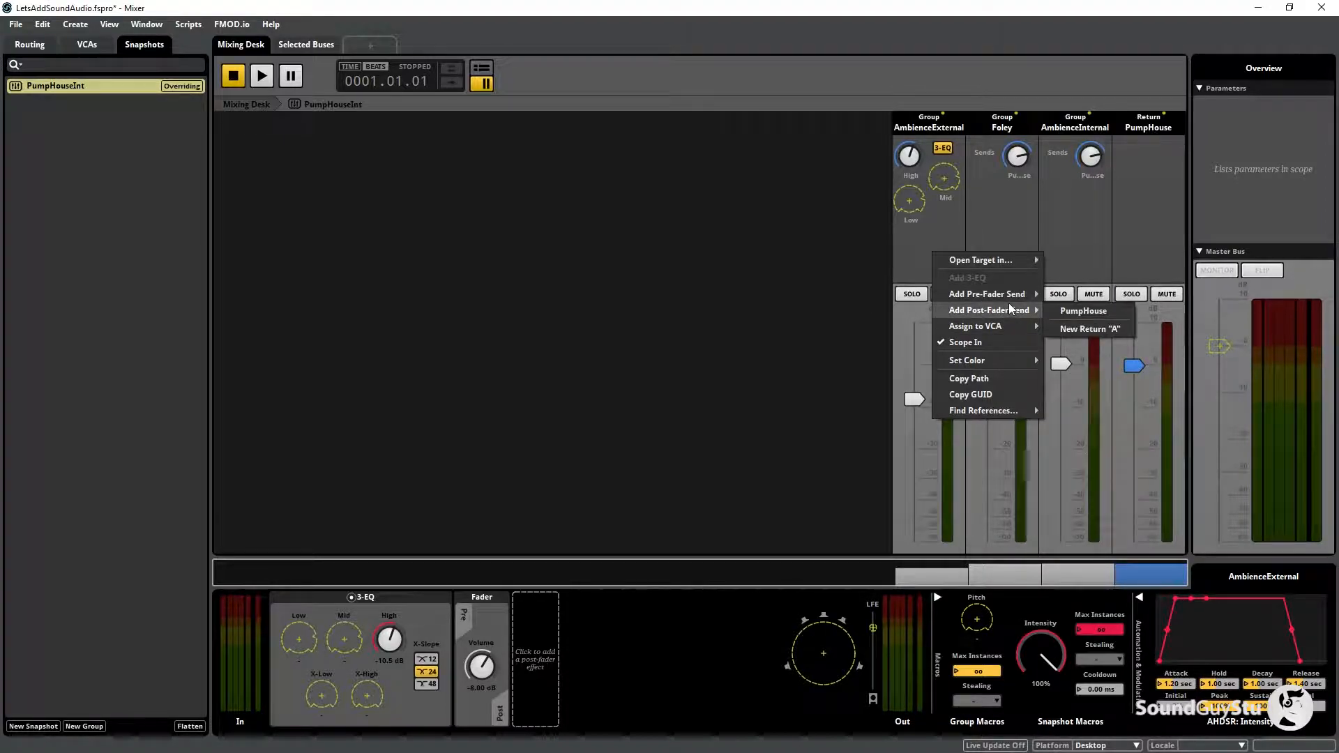
left_click(1087, 311)
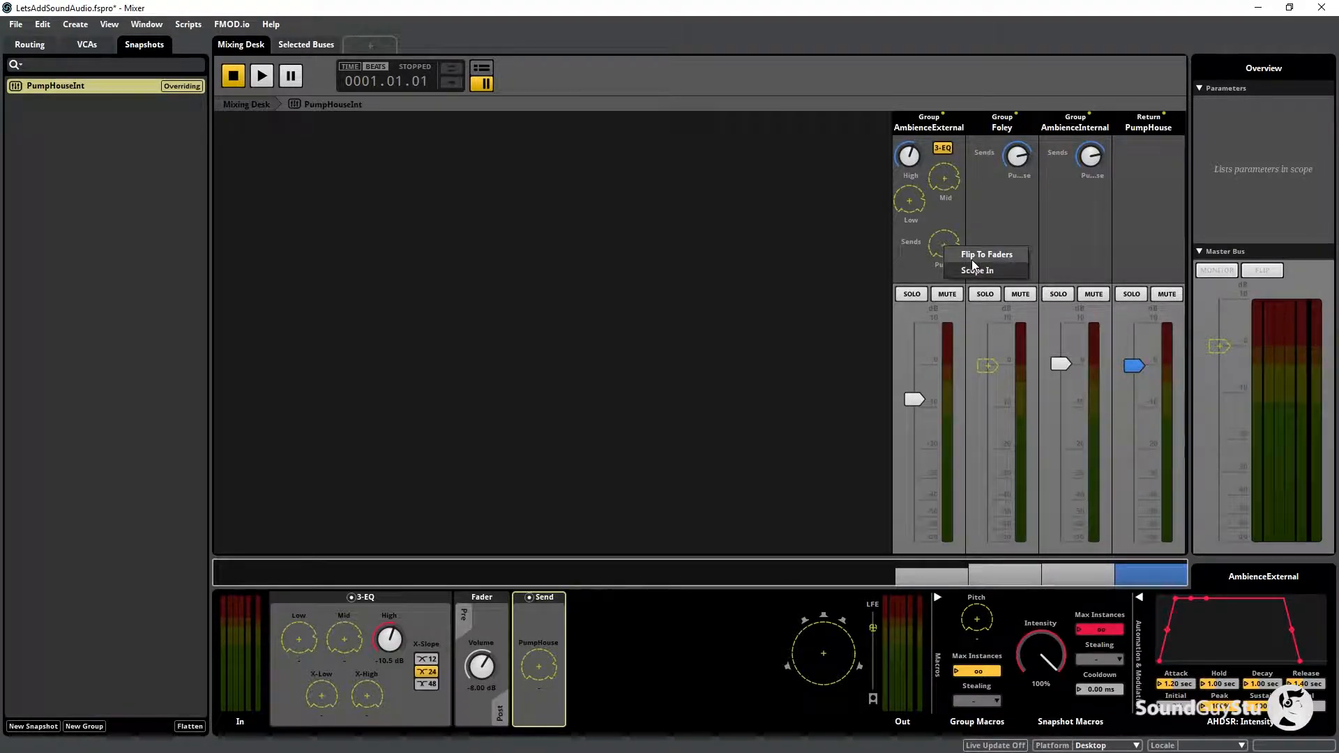
left_click(945, 251)
left_click_drag(942, 255, 942, 237)
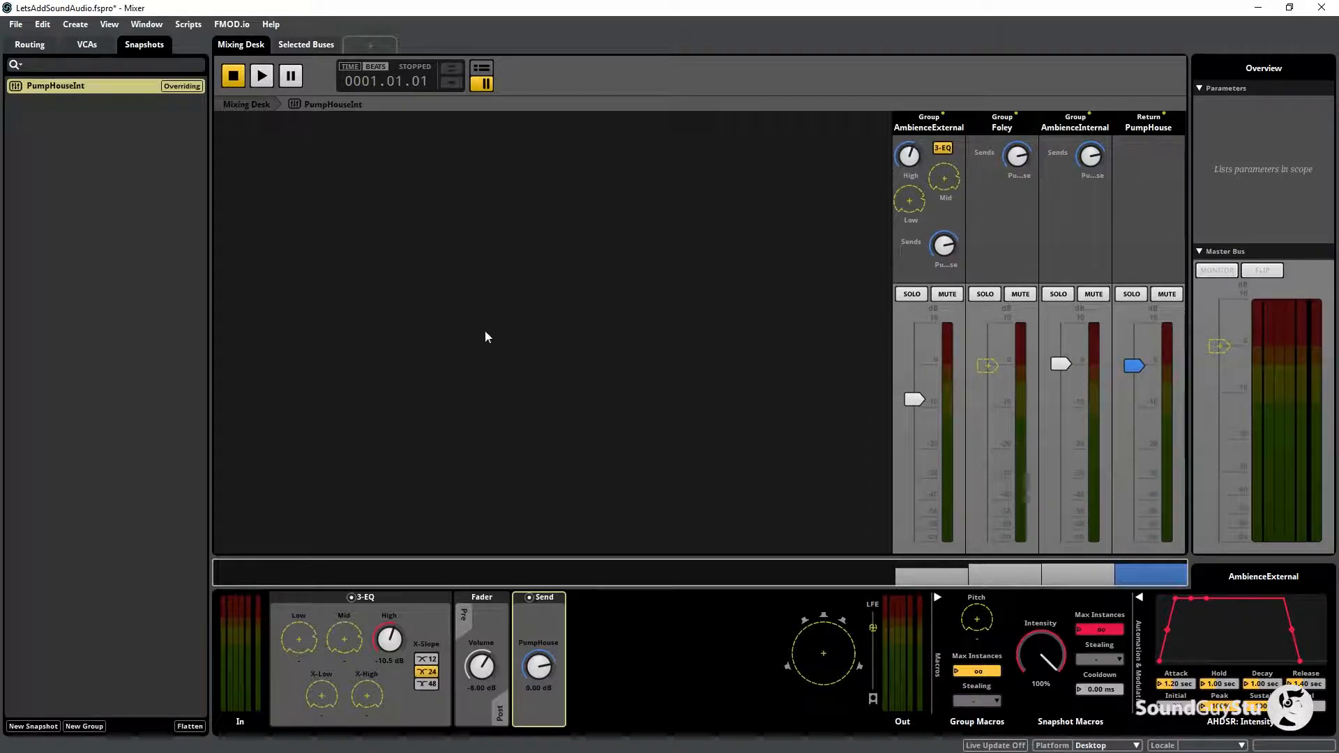
Step: Play the Gulls event in the Event Editor
left_click(146, 24)
left_click(153, 110)
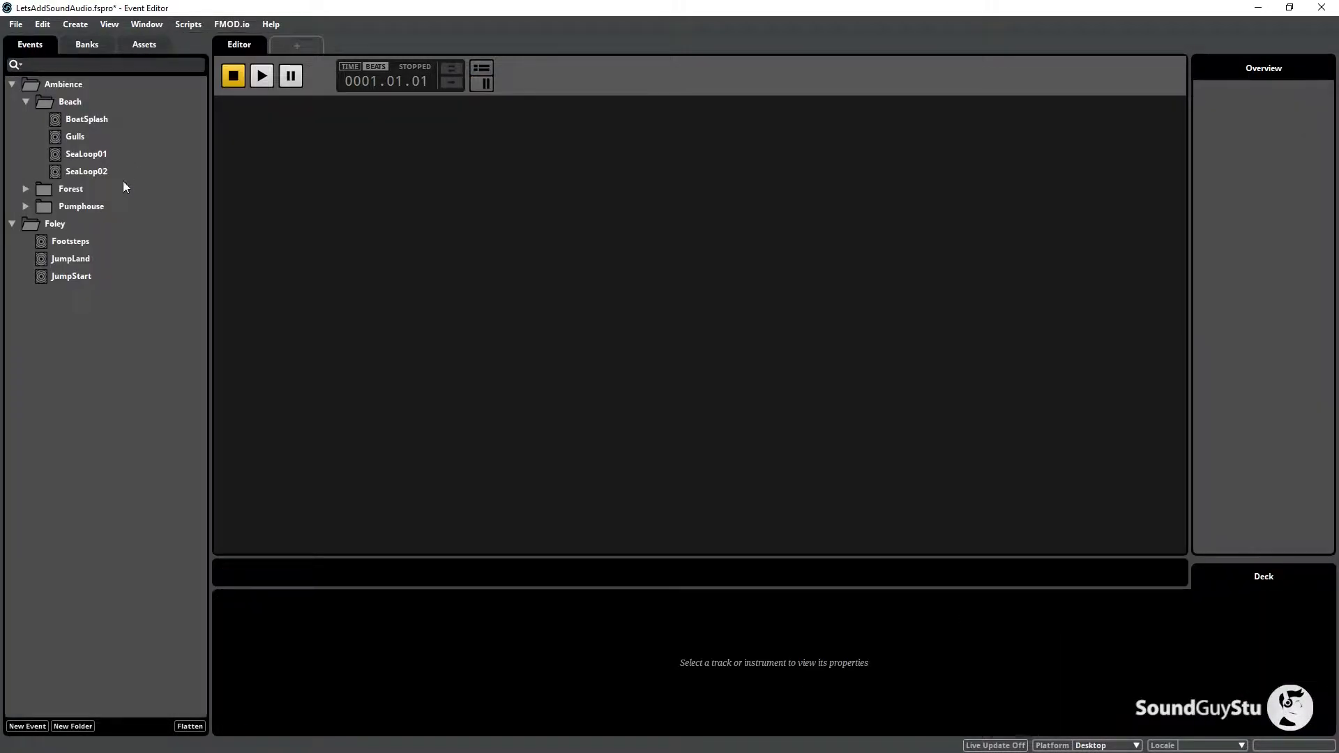
left_click(77, 137)
left_click(261, 75)
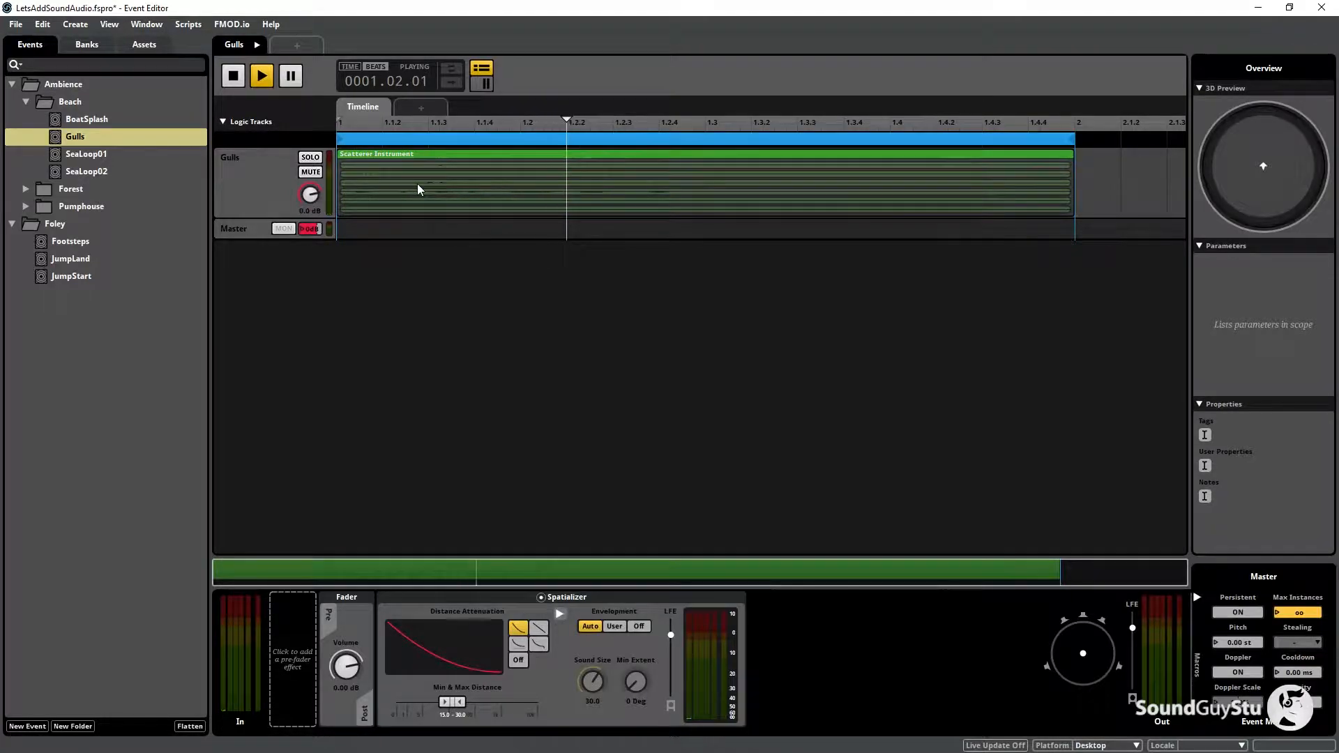
Step: Audition the PumpHouseInt snapshot in the mixer over the gulls, then stop both the snapshot and the Gulls event
left_click(135, 26)
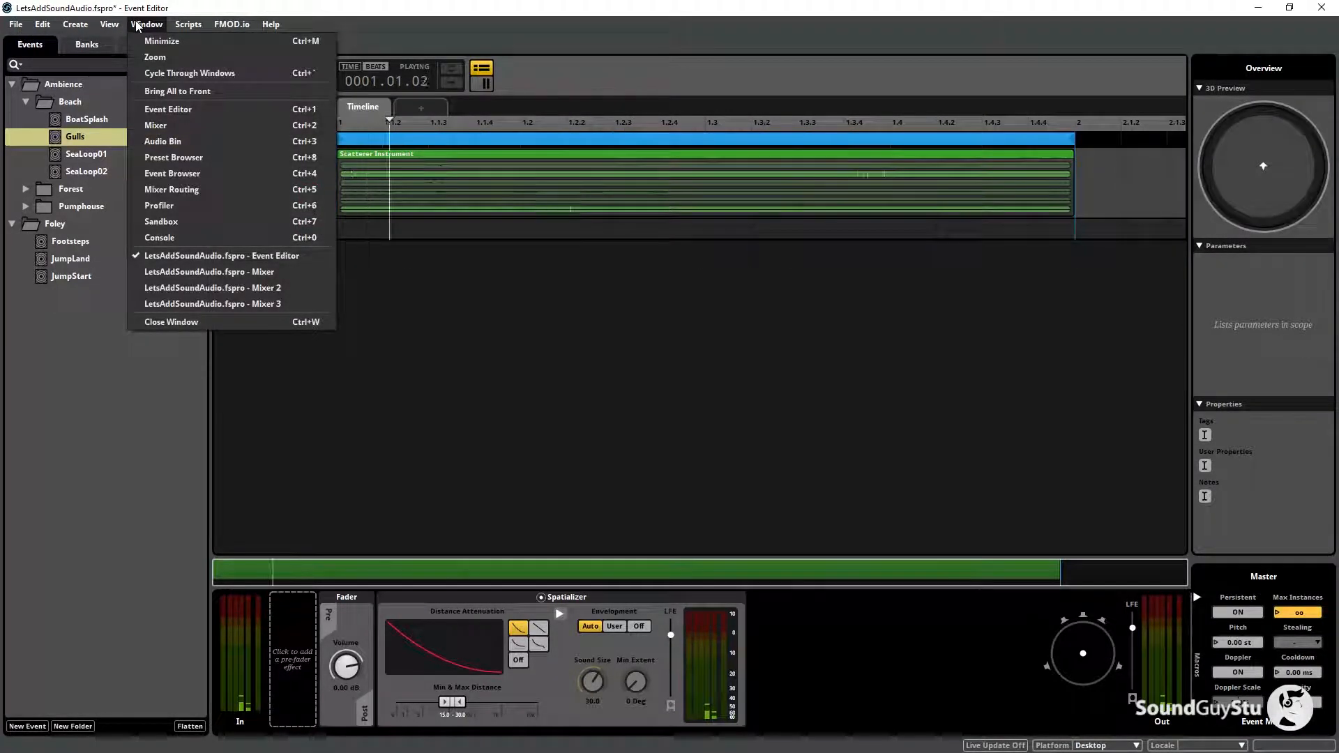
left_click(187, 127)
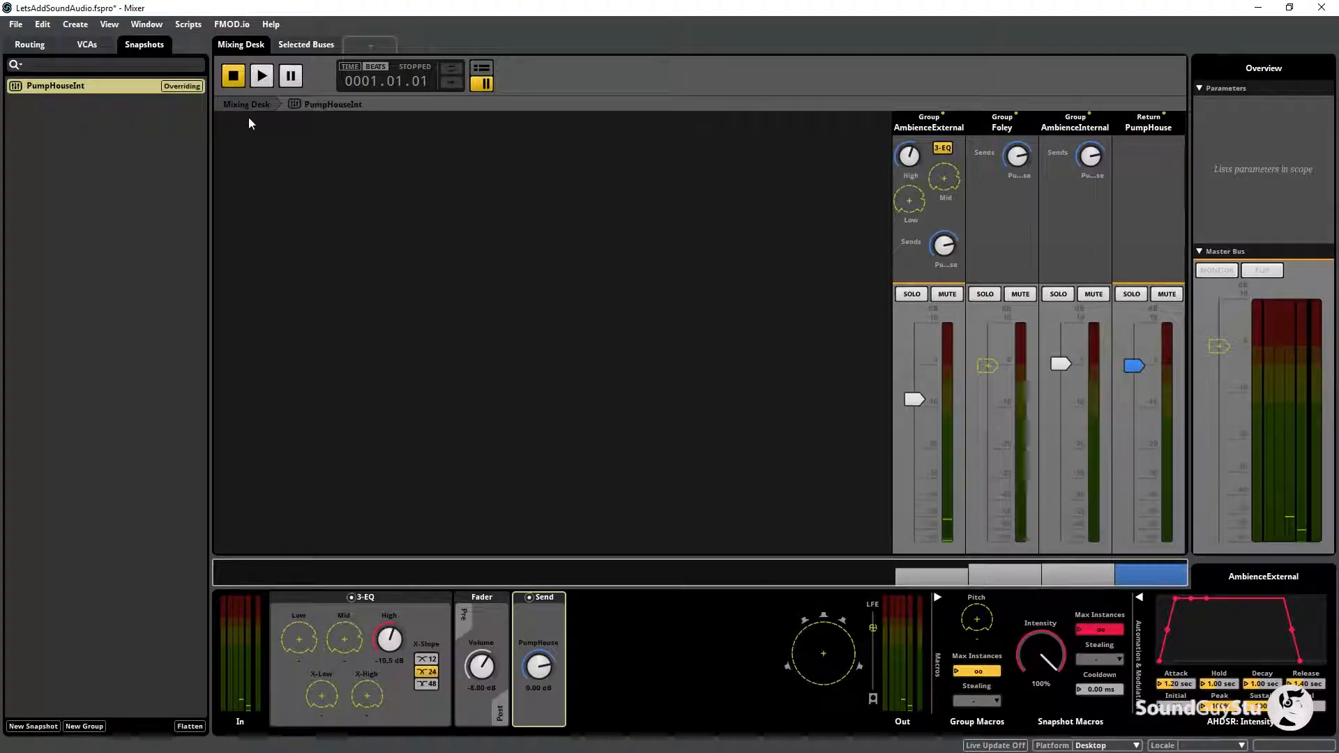
left_click(258, 76)
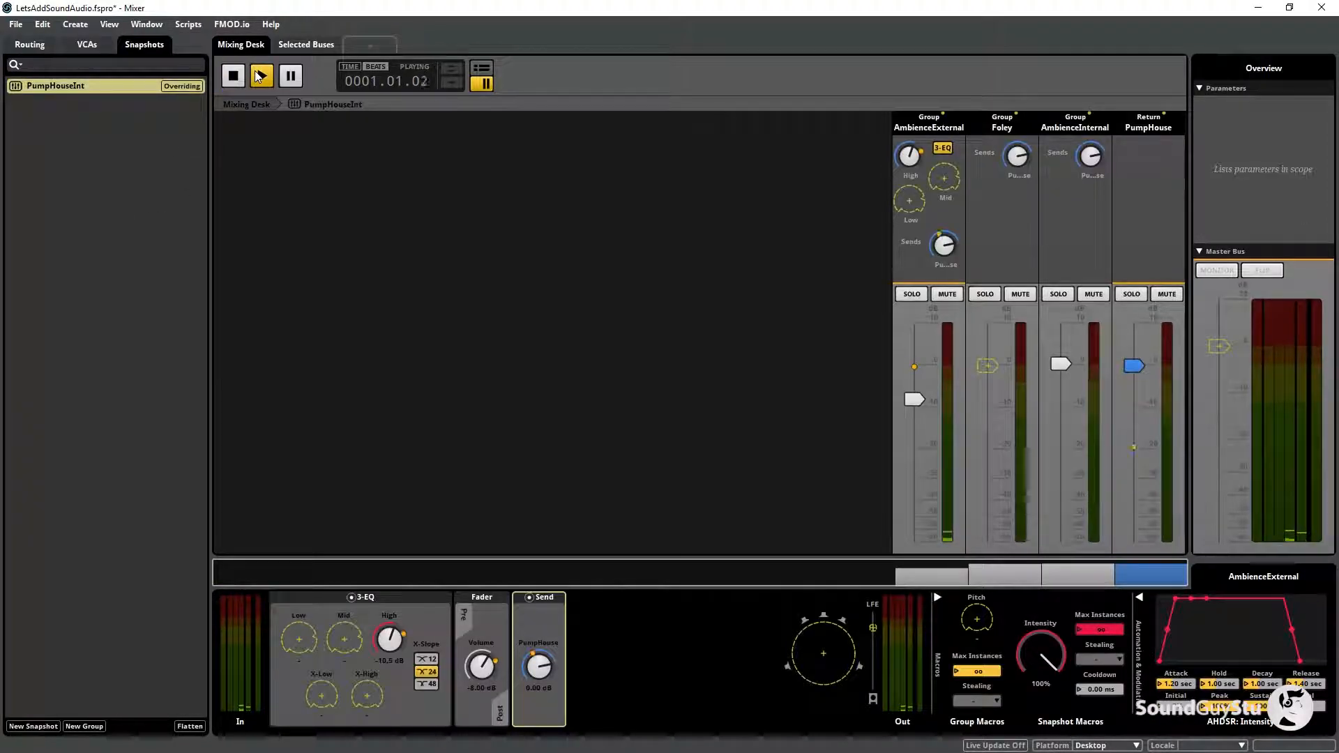
left_click(236, 82)
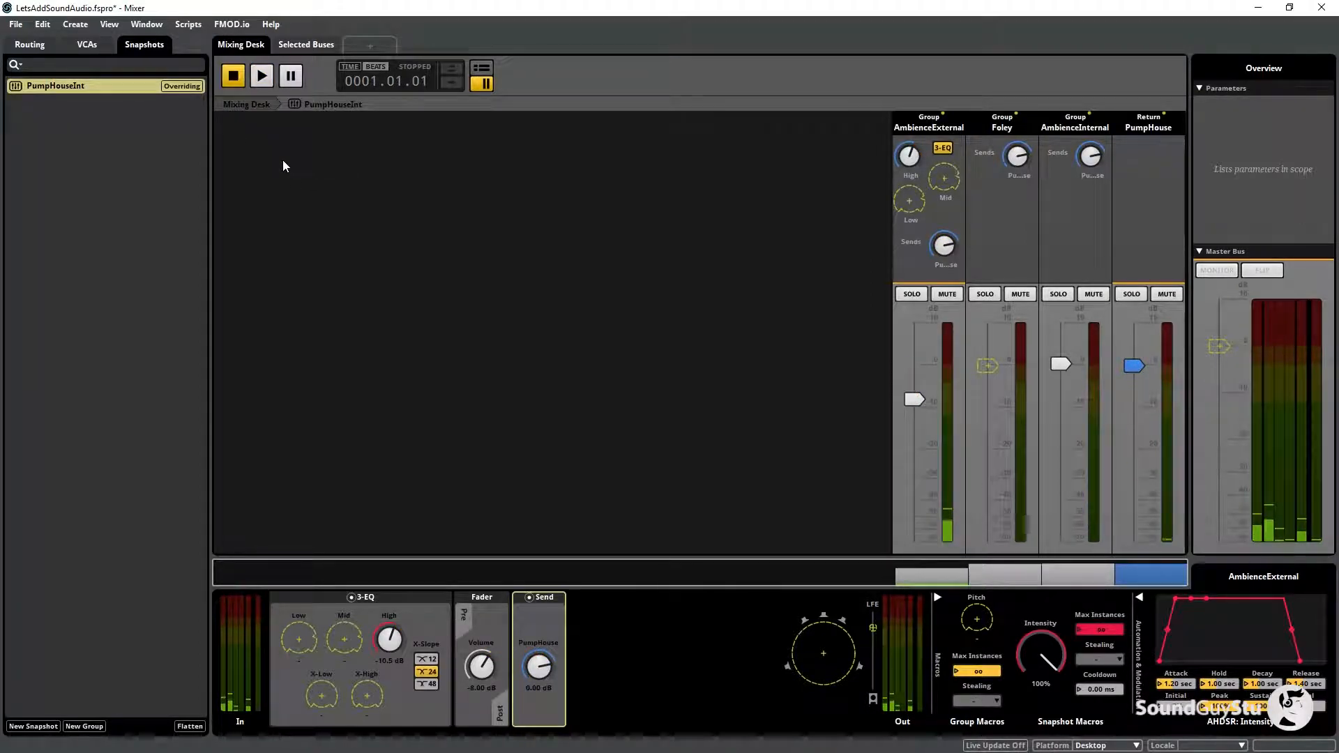
left_click(146, 24)
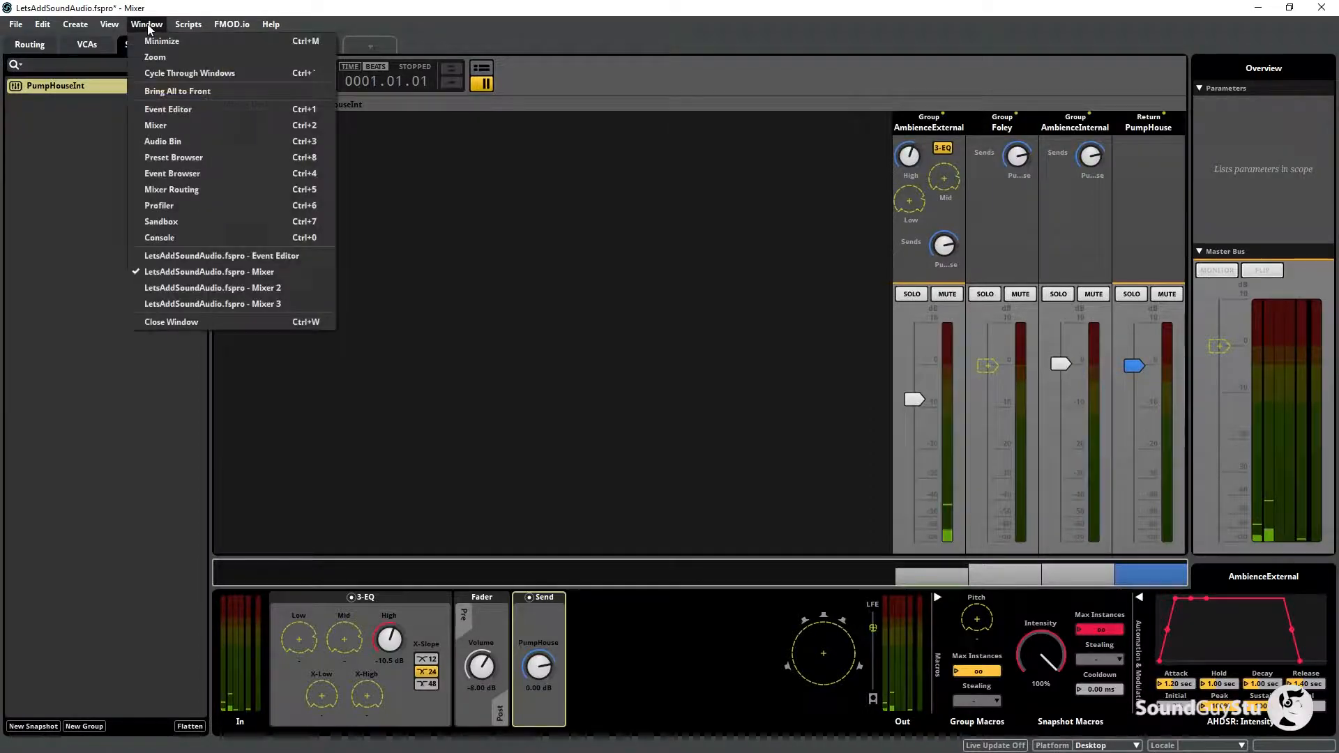
left_click(177, 112)
key("space")
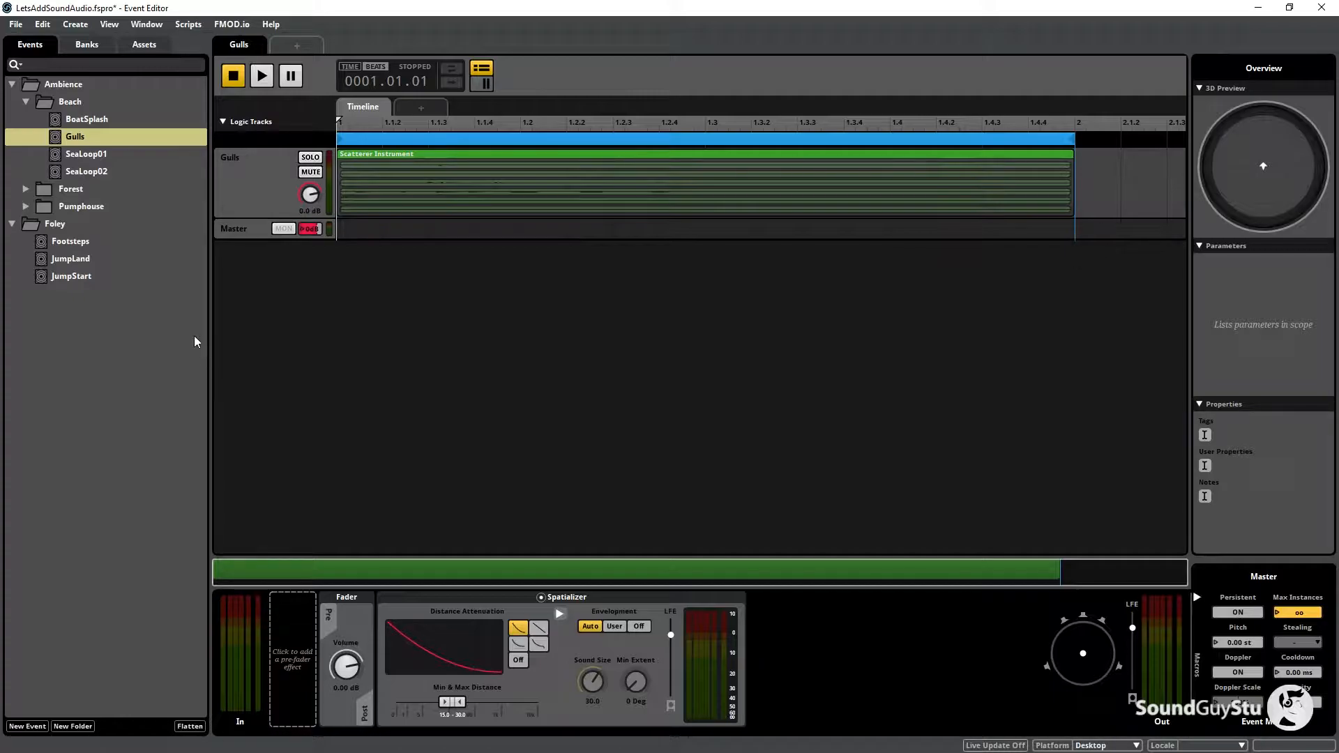
Step: Delete the loop region from the timeline of the Footsteps event in the Foley folder
left_click(79, 242)
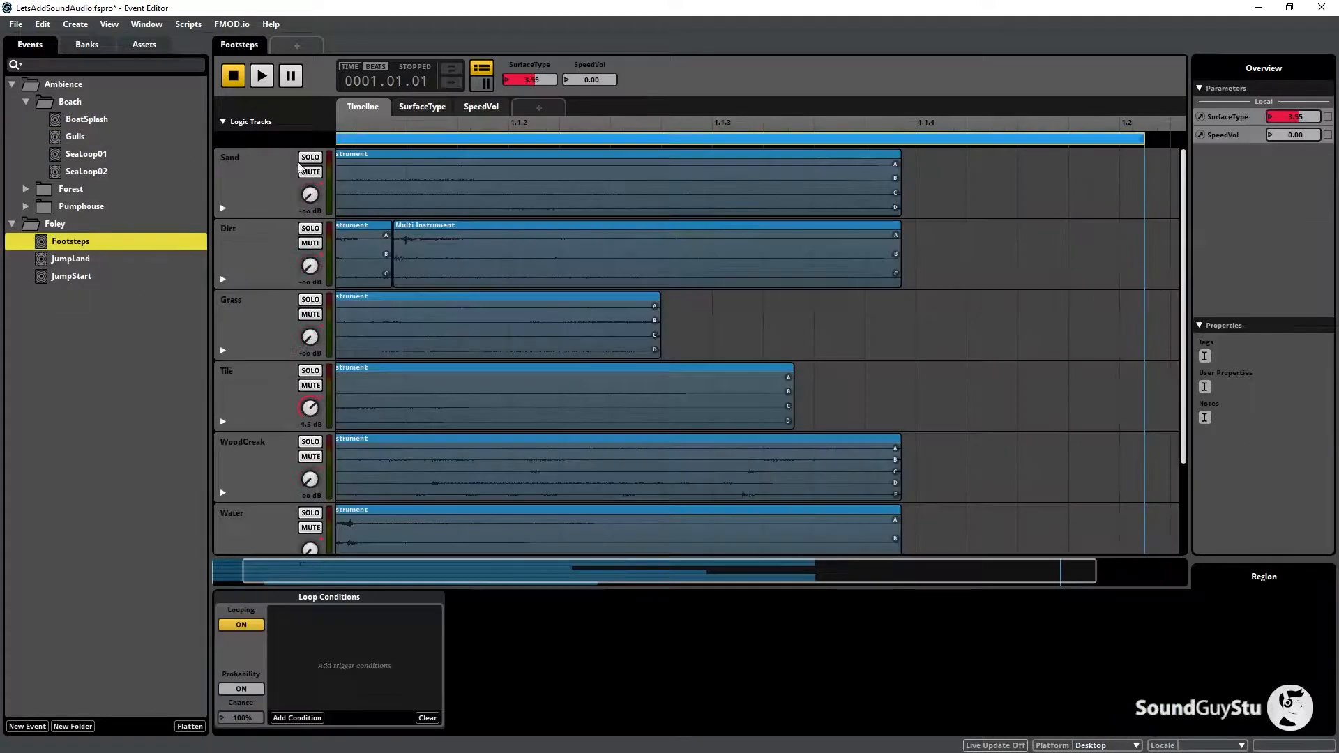
right_click(497, 140)
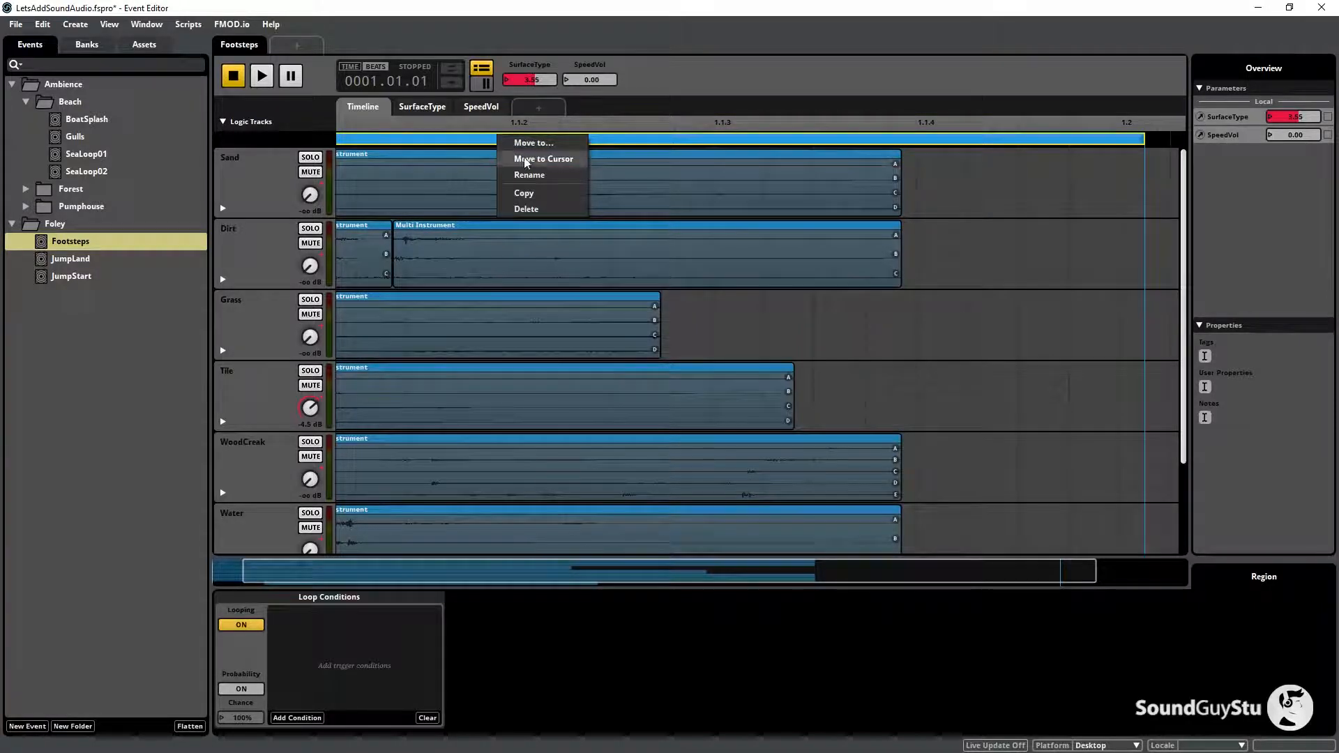
left_click(548, 211)
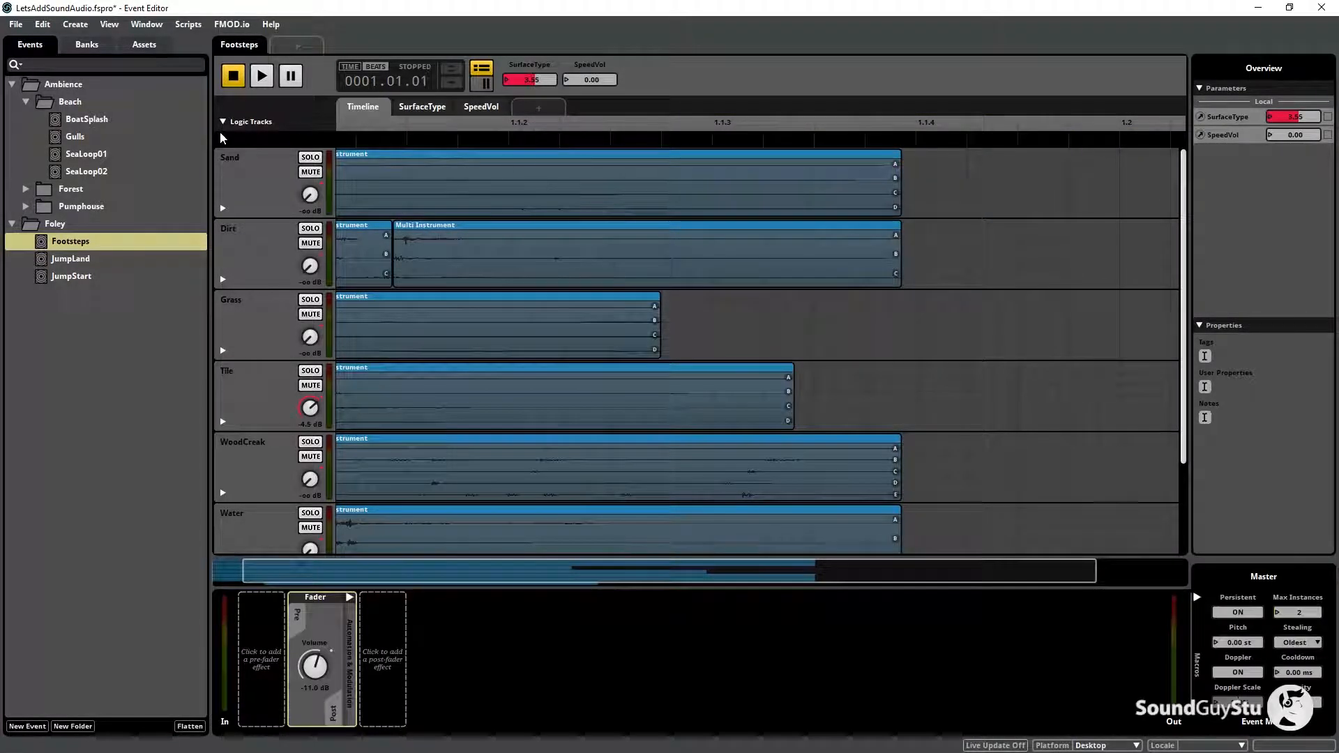
Step: Save the FMOD project and build its banks
left_click(15, 24)
left_click(31, 107)
left_click(17, 27)
left_click(63, 190)
Step: Switch to Unreal Editor and open the FMOD Reverbs folder in the project content
key("alt+Tab")
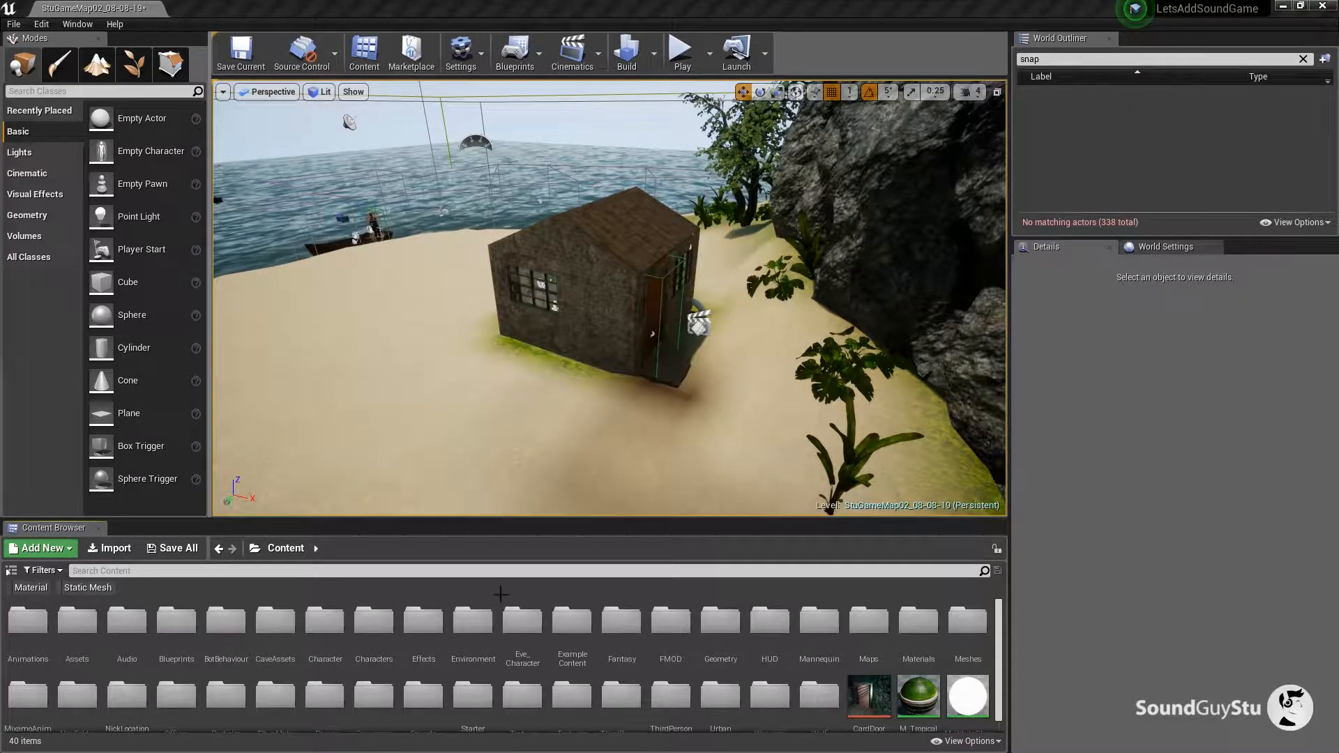
double_click(673, 623)
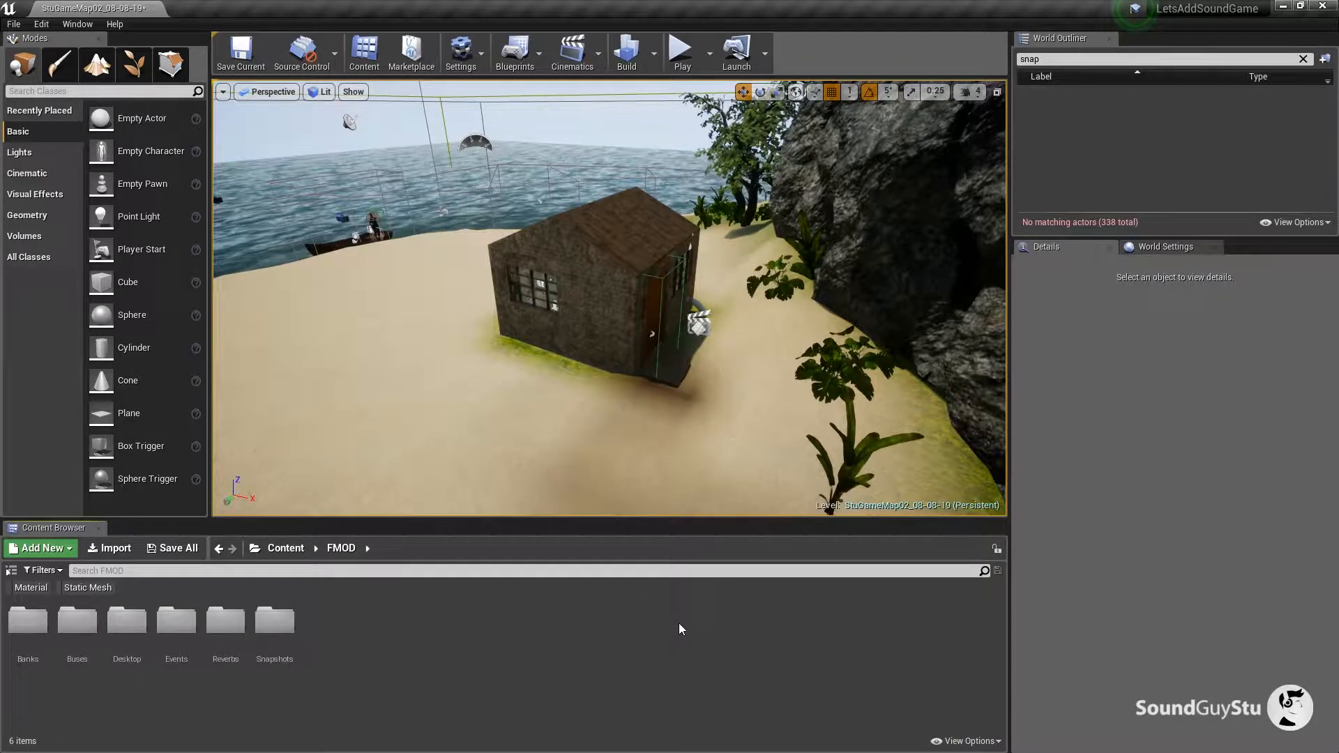
double_click(235, 628)
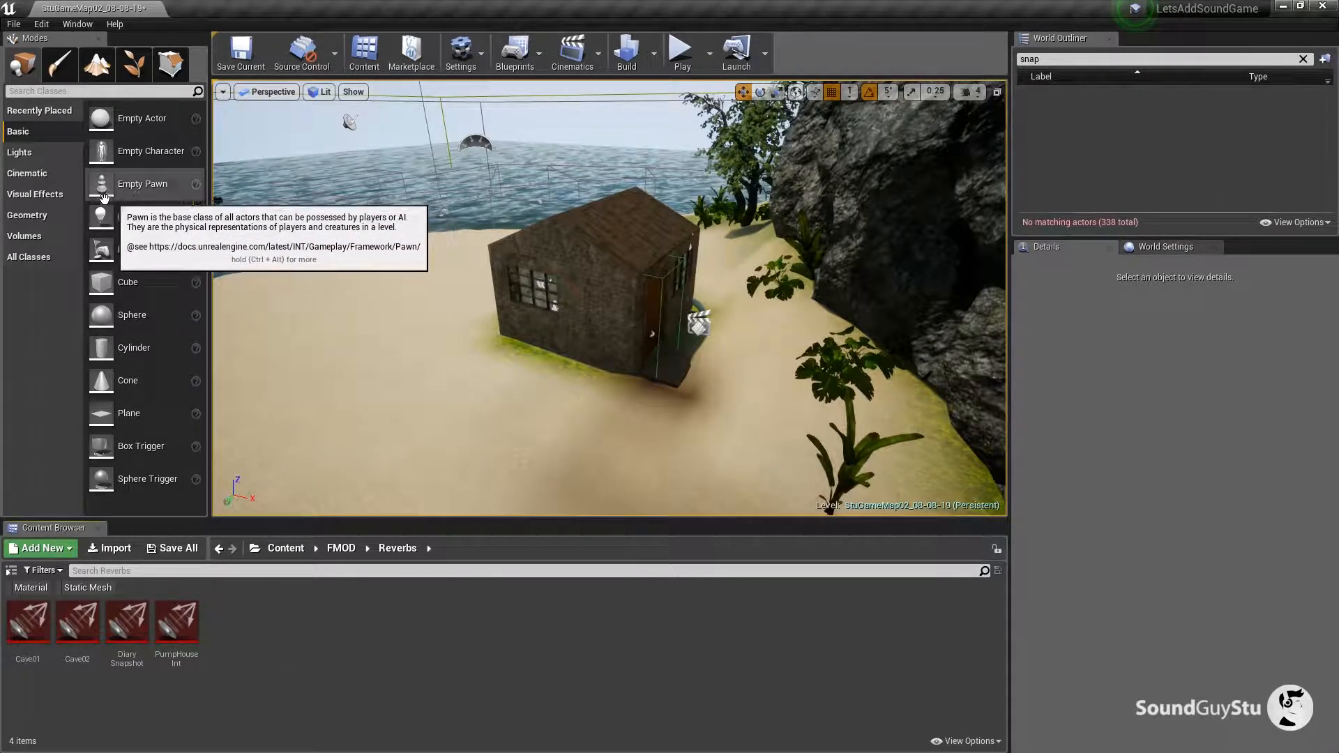
Step: Place an Audio Volume in the level and move it into the pumphouse at about X 669, Y 228, Z -289
left_click(24, 236)
left_click_drag(115, 119, 536, 341)
key("a")
key("w")
key("a")
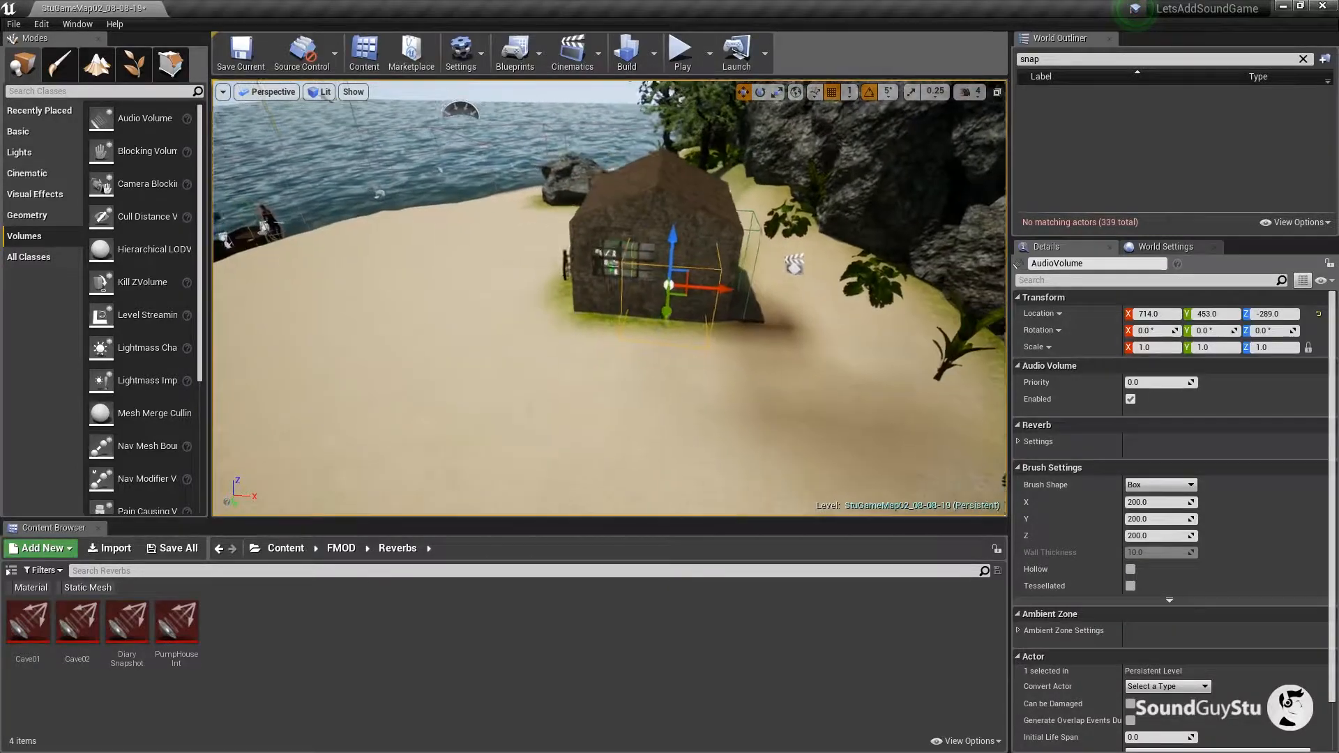
left_click_drag(664, 370, 670, 288)
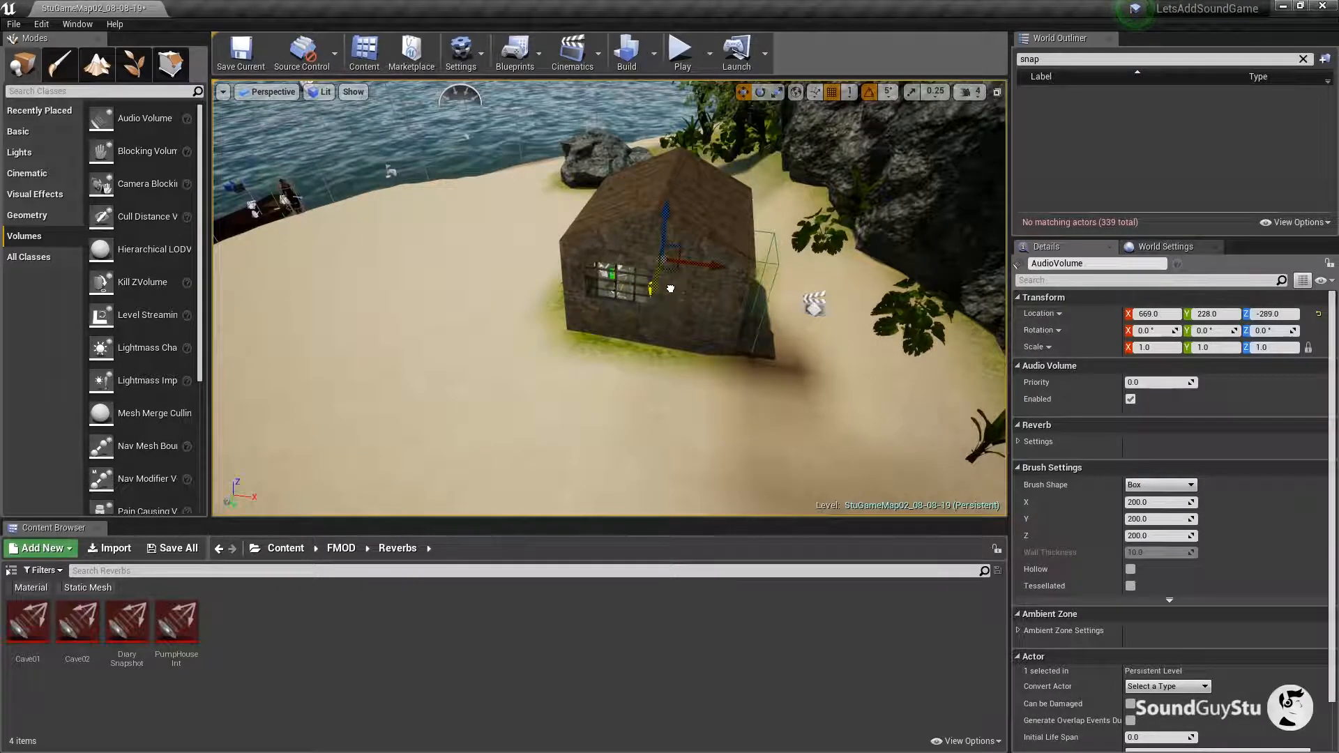
Step: In the four-view layout, shift the audio volume to X 675 and scale it to about 1.94 in X and 1.81 in Y
left_click(997, 92)
scroll(827, 421, "down", 3)
scroll(828, 421, "up", 5)
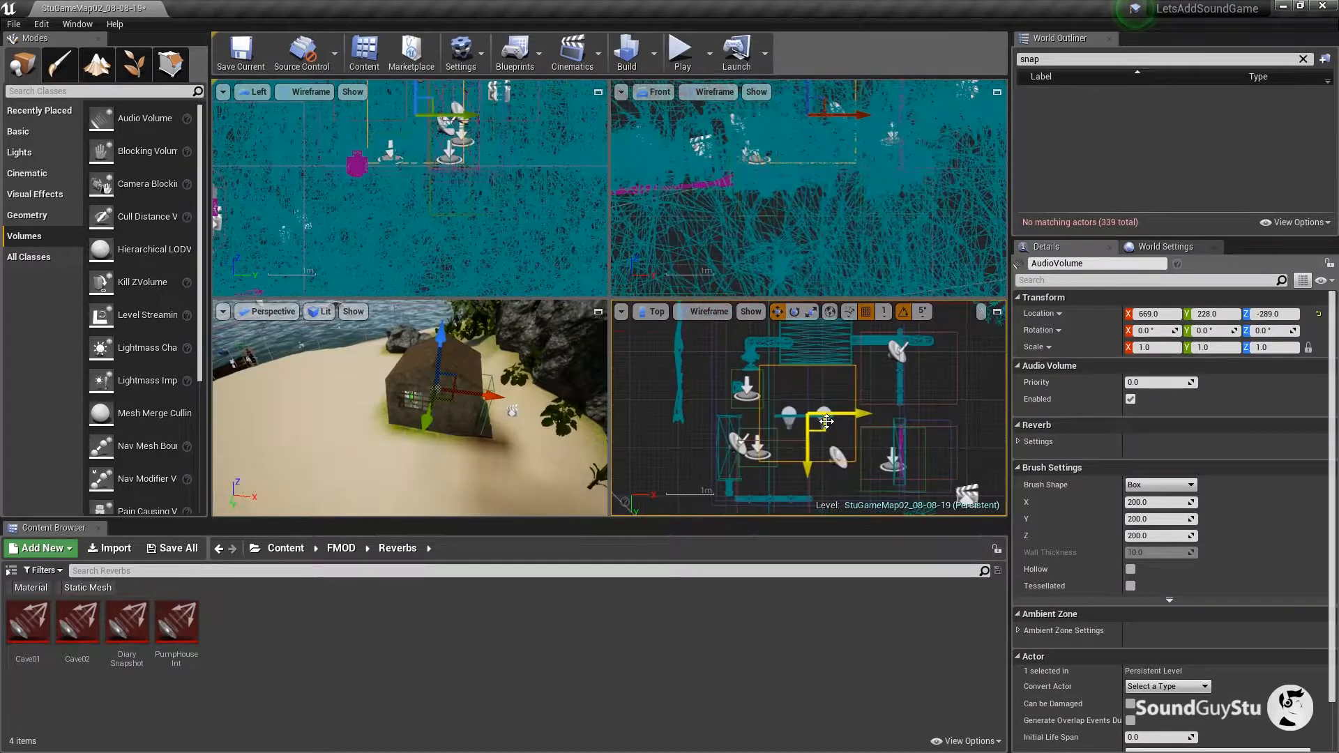
scroll(827, 421, "down", 2)
left_click_drag(846, 415, 906, 416)
left_click(811, 311)
left_click_drag(822, 465, 822, 484)
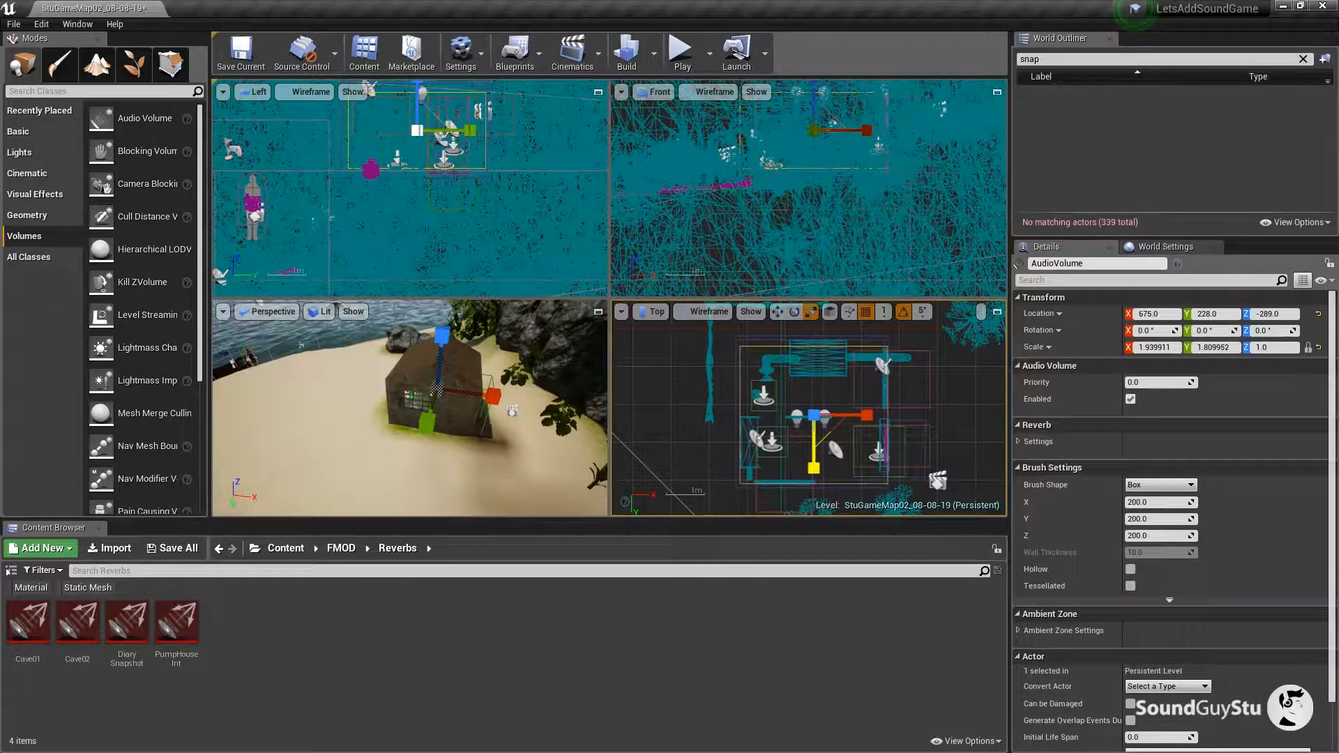
Step: Align the audio volume with the pumphouse walls and floor at X 671, Y 219, Z -281
left_click(776, 311)
left_click_drag(814, 451, 817, 460)
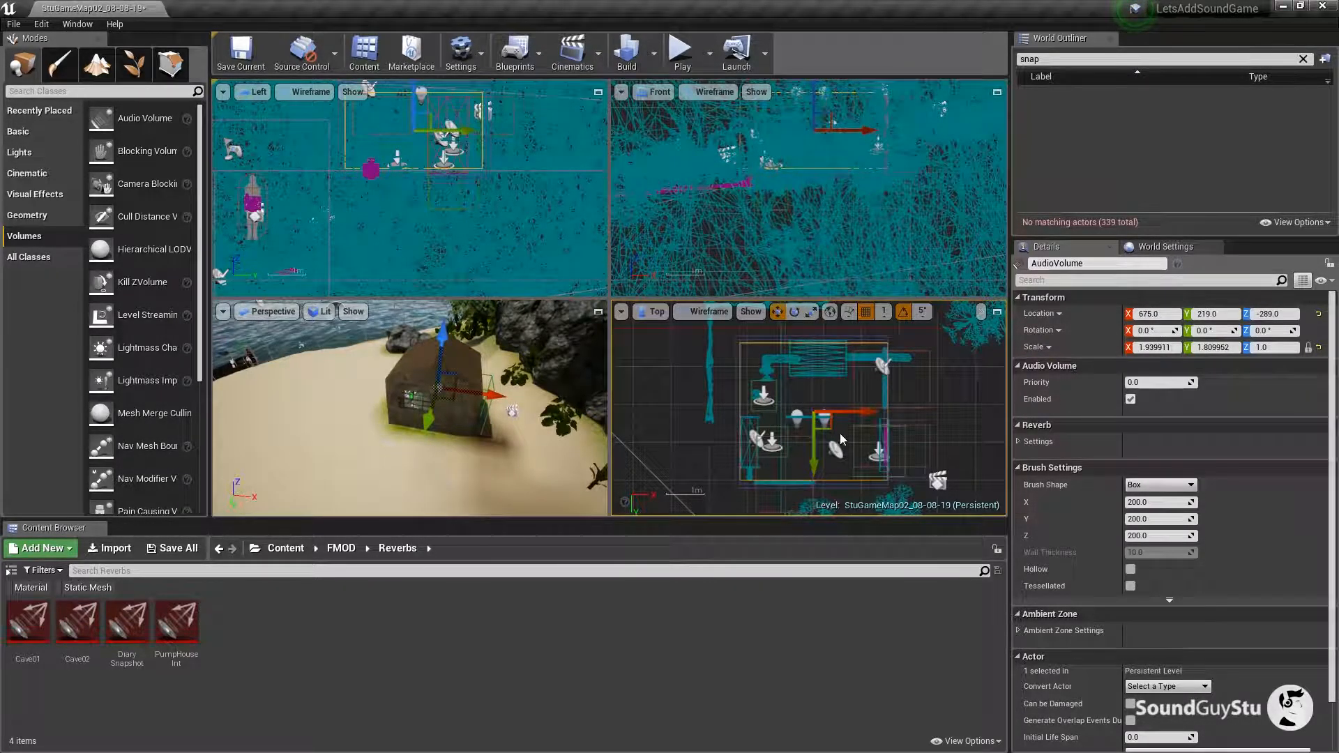
left_click_drag(863, 415, 863, 415)
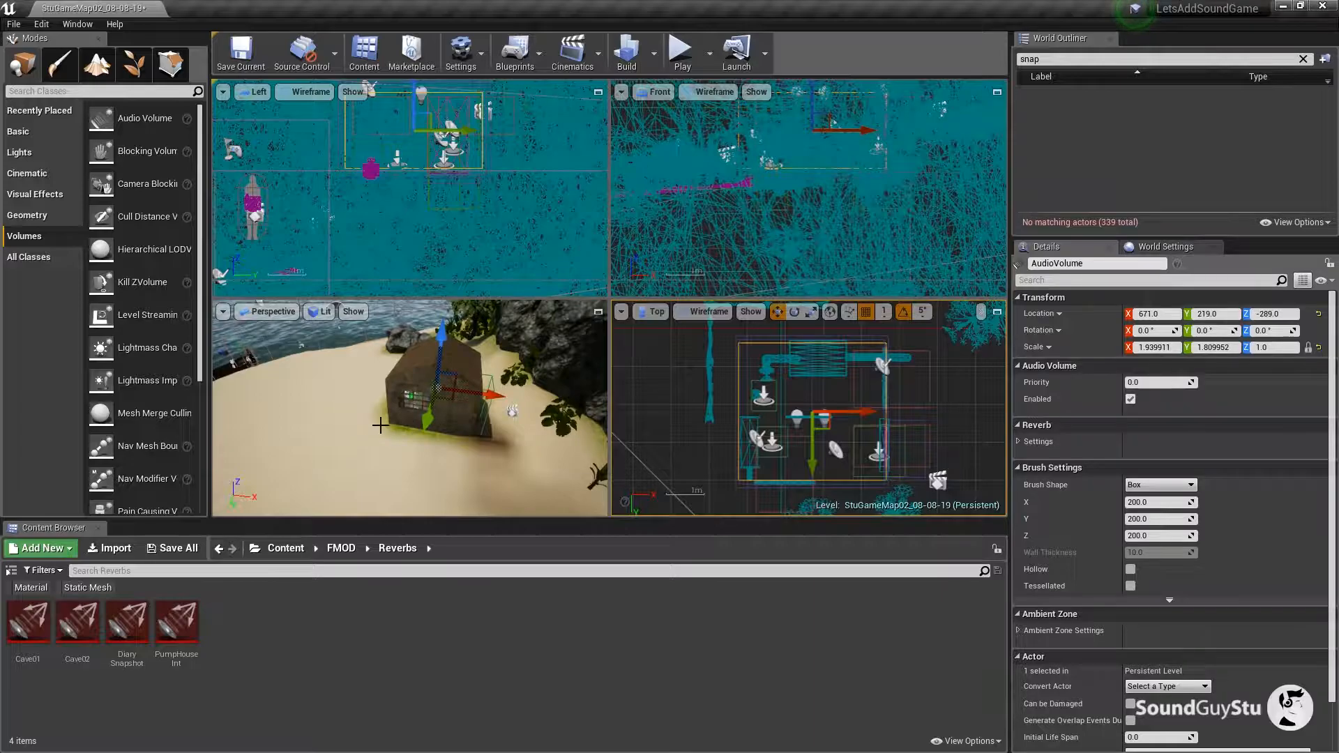
left_click_drag(478, 442, 463, 432)
scroll(477, 169, "down", 1)
left_click_drag(438, 237, 464, 255)
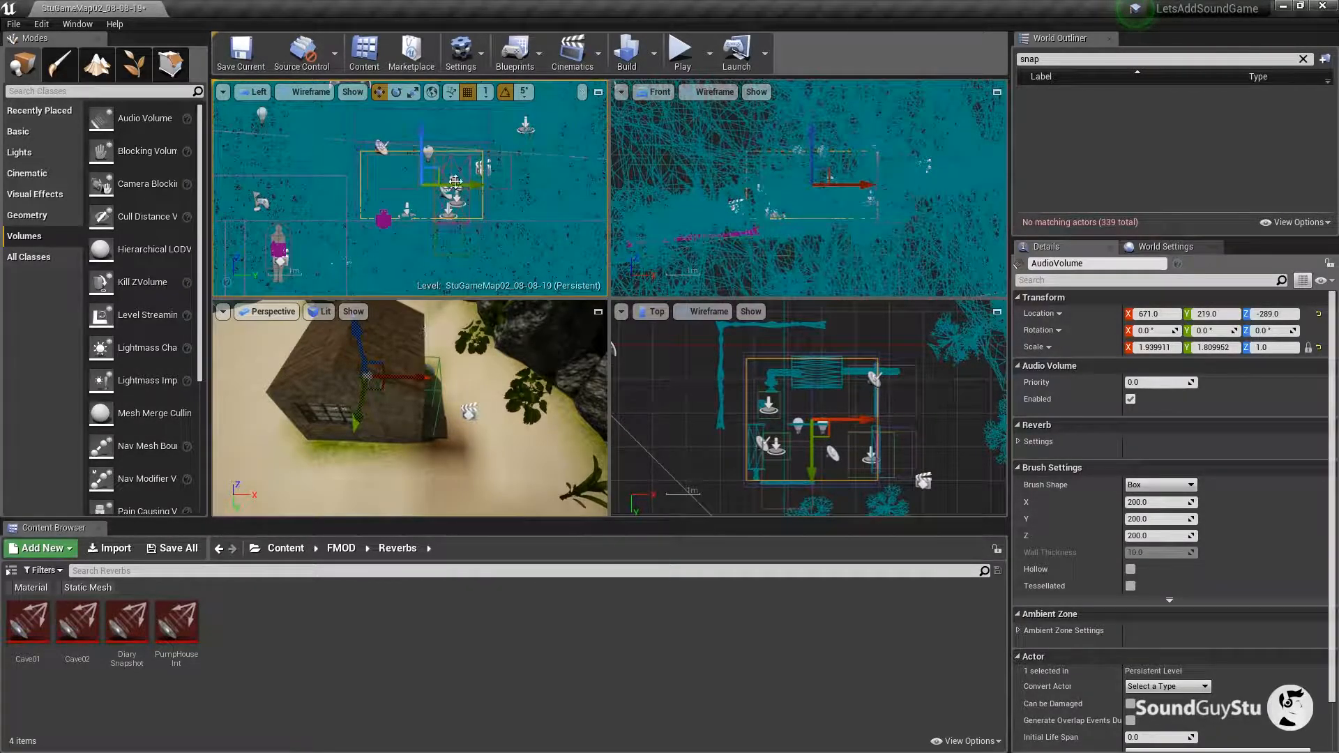
left_click_drag(422, 134, 428, 132)
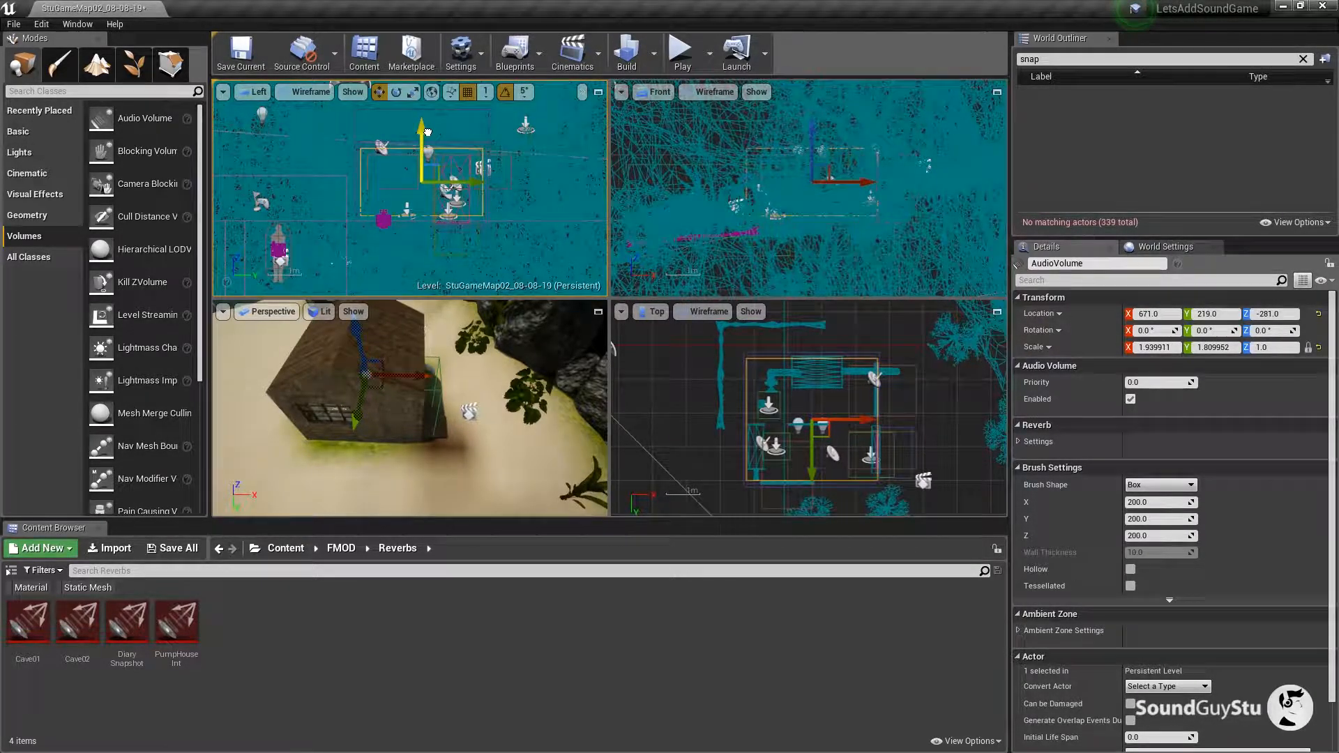
Step: Return to the single perspective view and rename the audio volume AudioVolumePumphouse
left_click(598, 311)
left_click_drag(813, 360, 748, 367)
left_click(1090, 264)
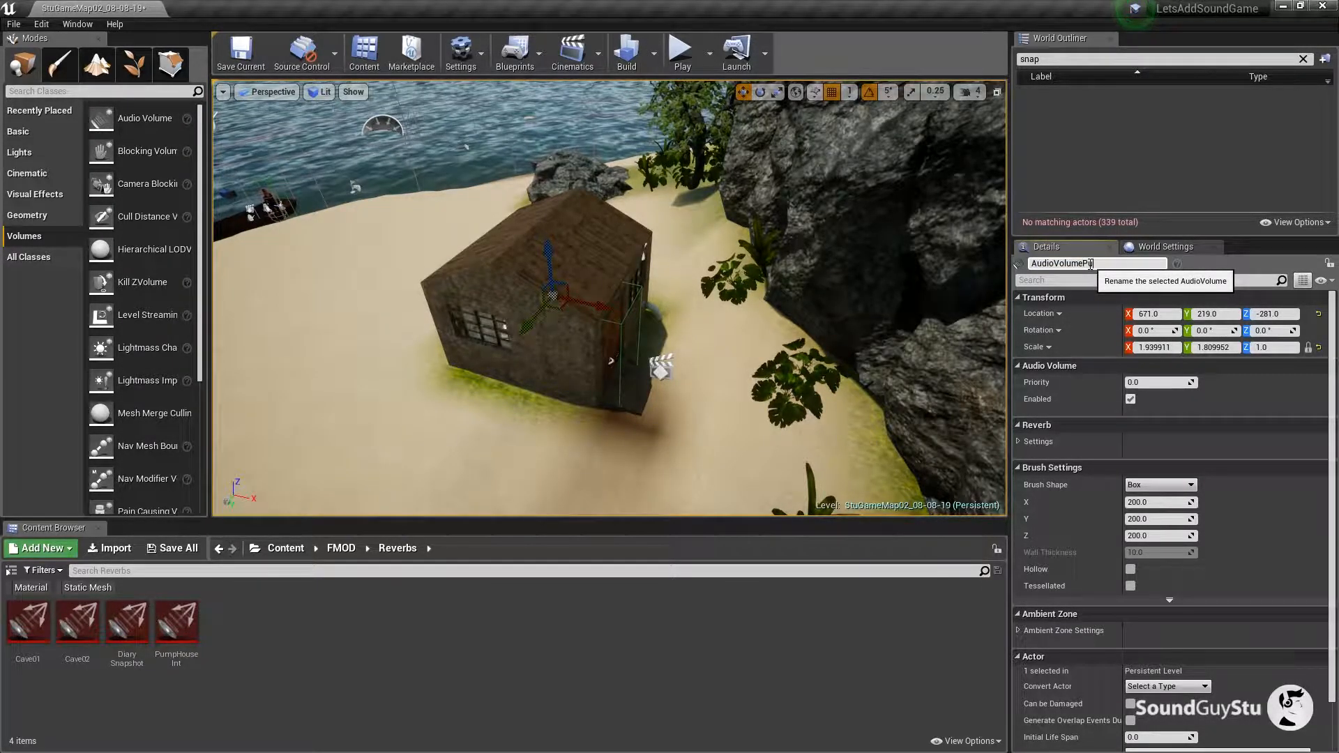
type("Pumphouse")
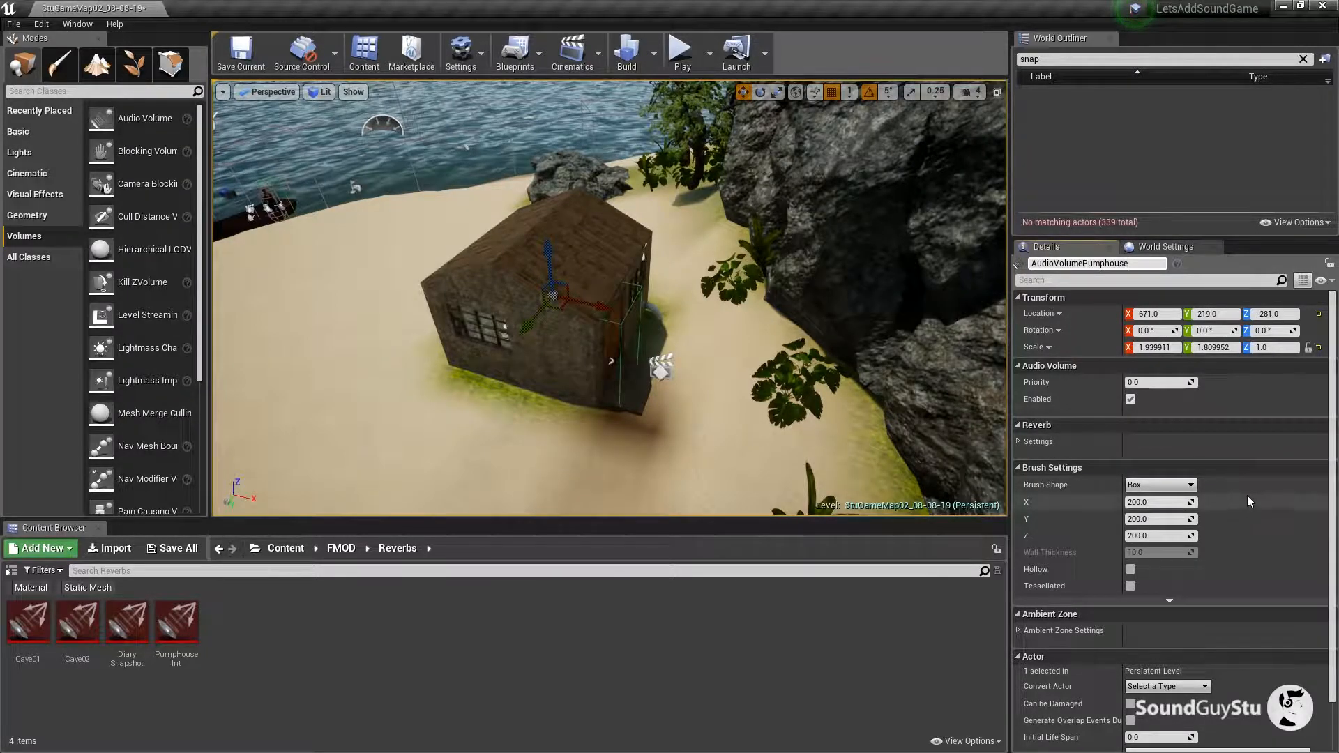
Step: Assign the PumpHouseInt snapshot as the Reverb Effect in the pumphouse audio volume's reverb settings
scroll(1253, 460, "down", 2)
scroll(1252, 462, "up", 2)
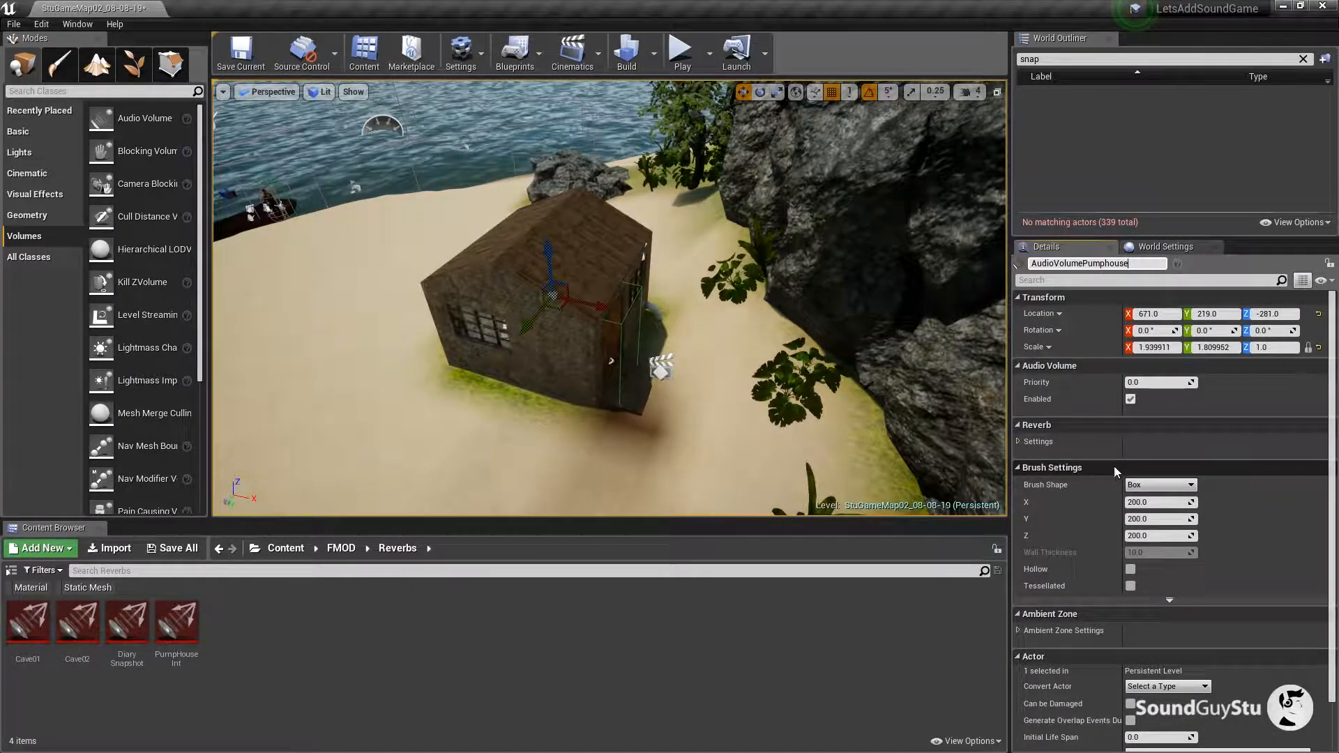
left_click(1045, 425)
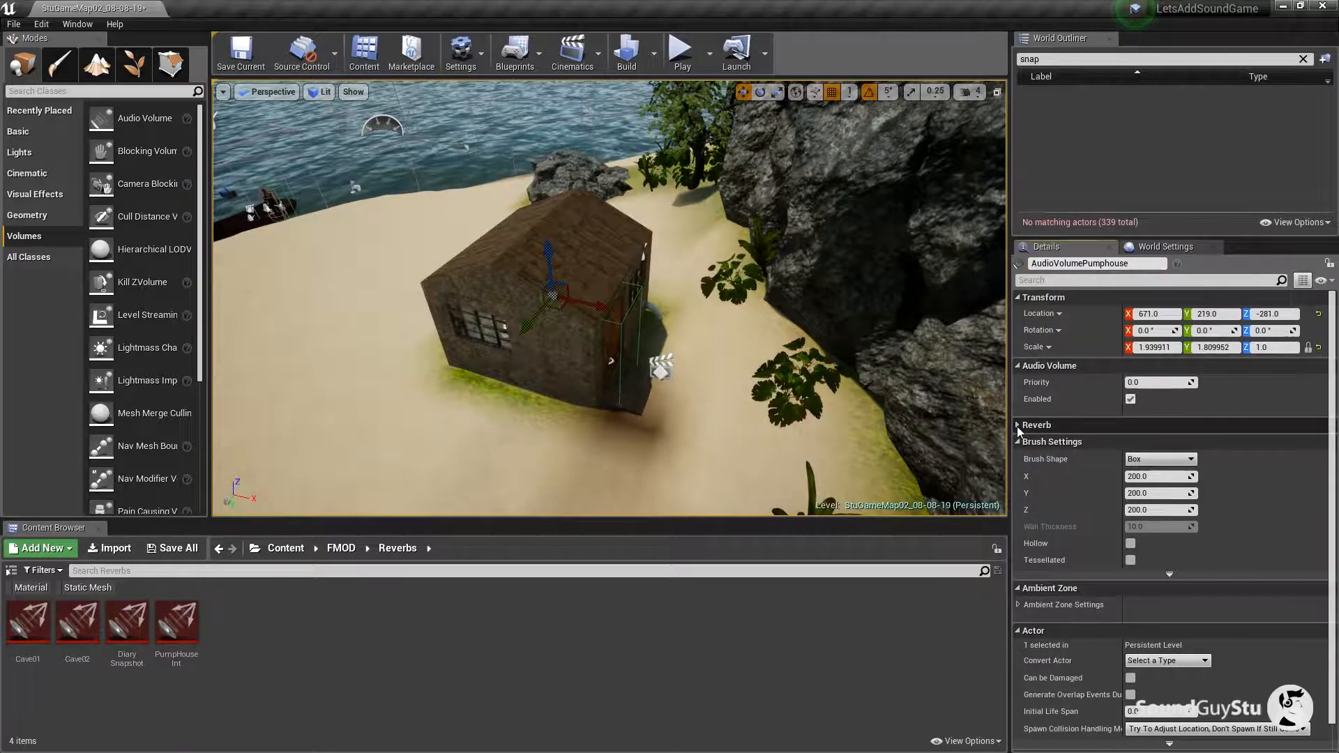
left_click(1016, 425)
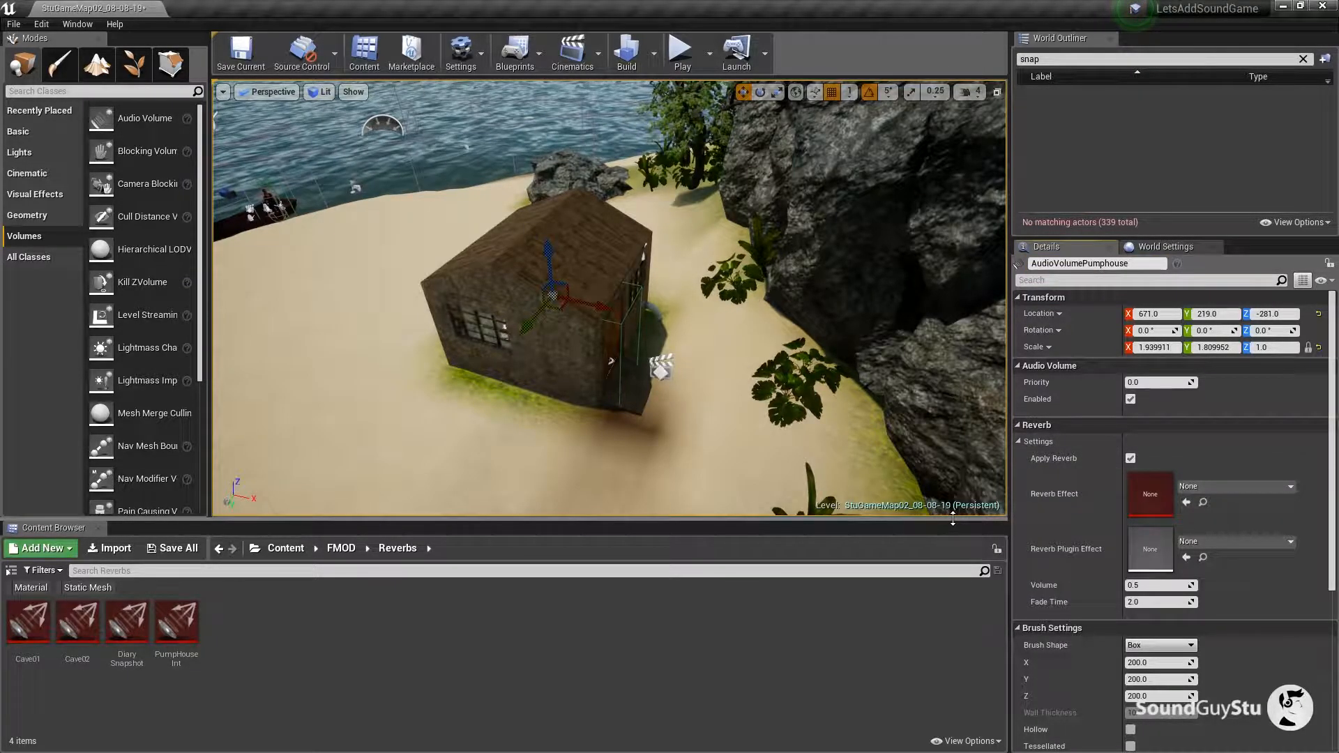
left_click(175, 623)
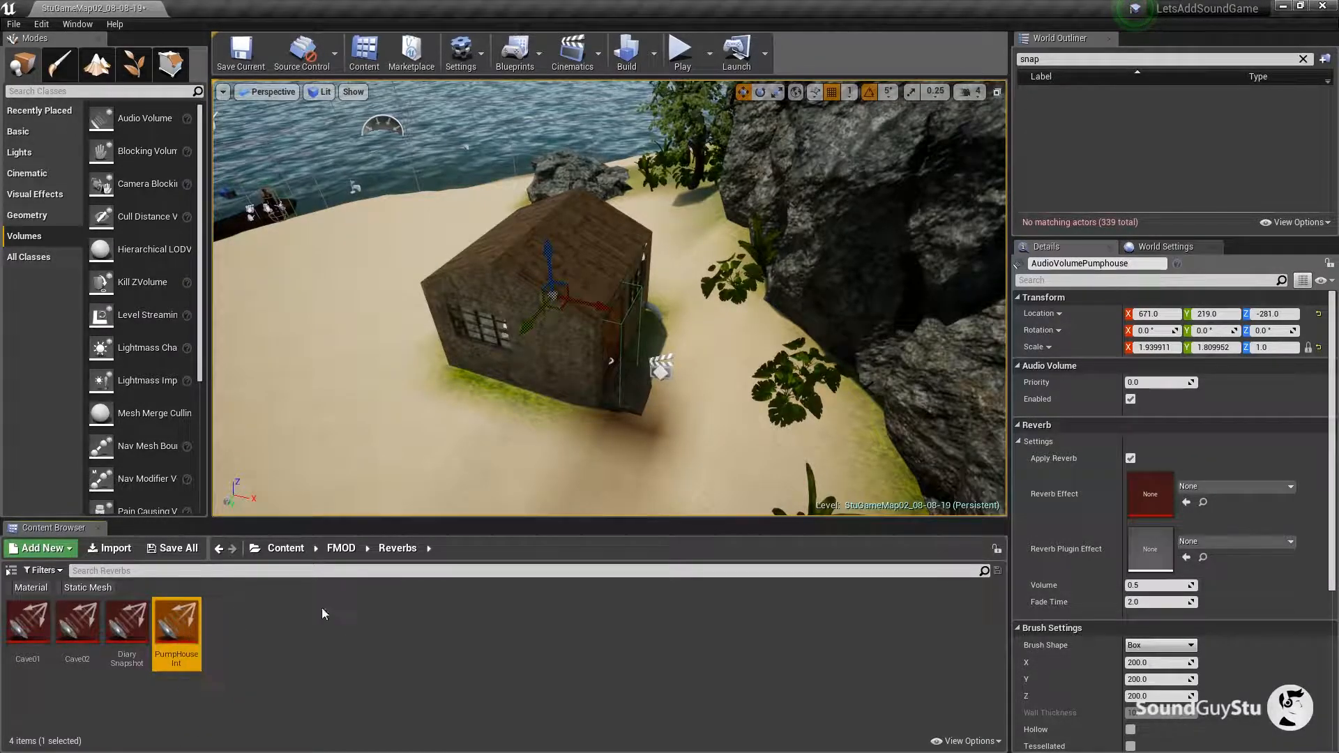
left_click(1186, 504)
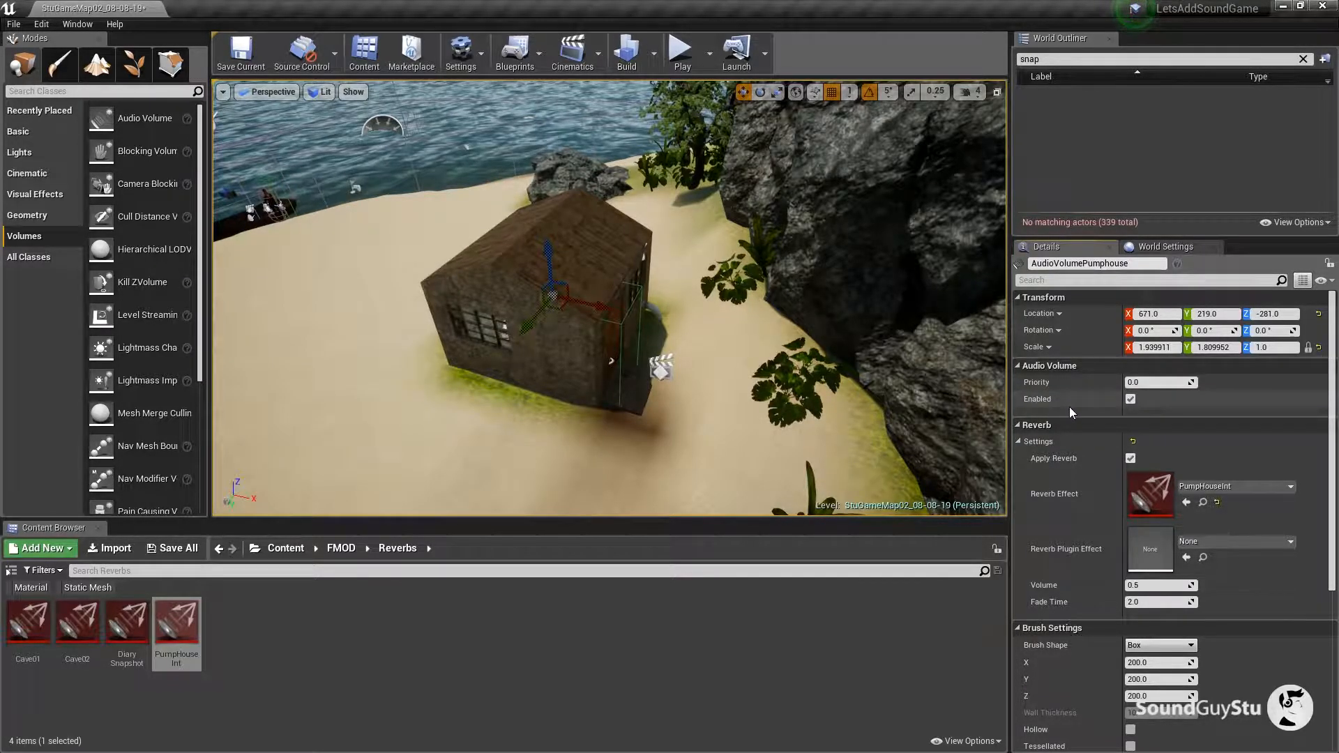
Step: Playtest the level by walking the character up to the pumphouse, and end the play session
left_click_drag(788, 322, 752, 311)
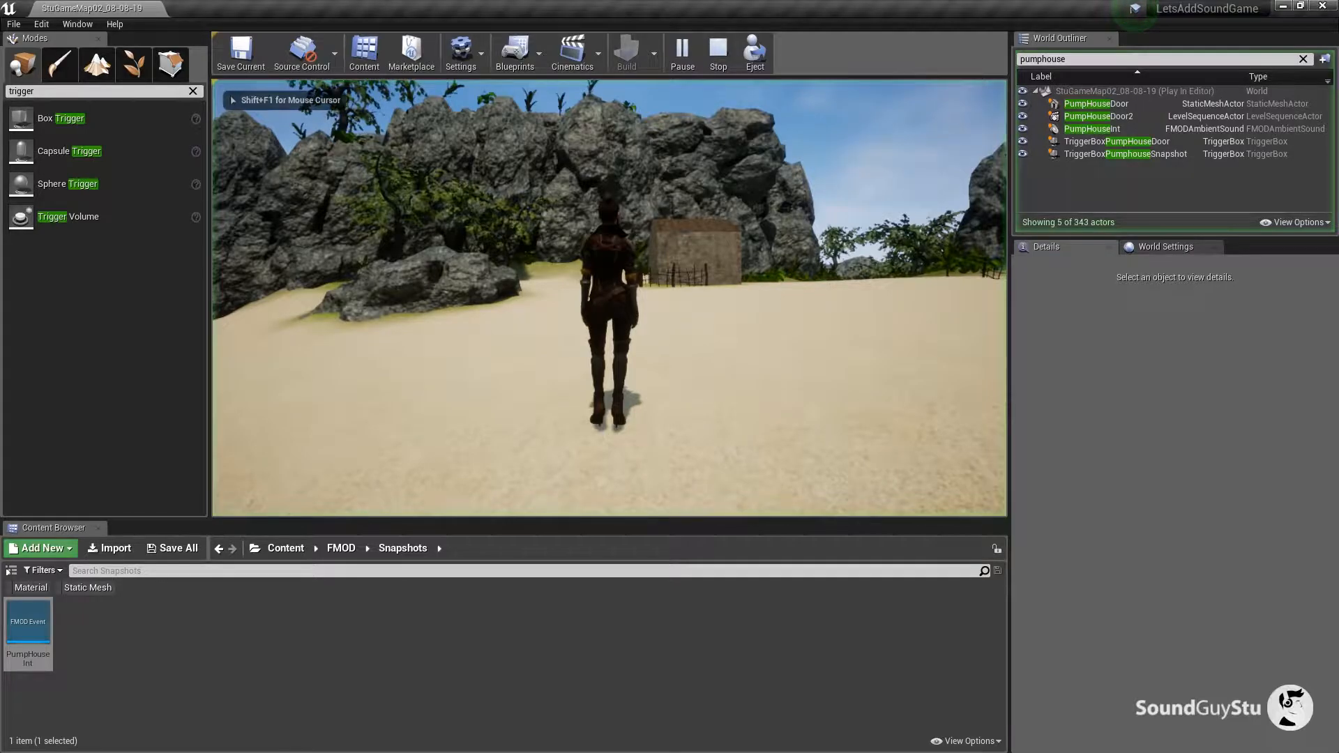
key("w")
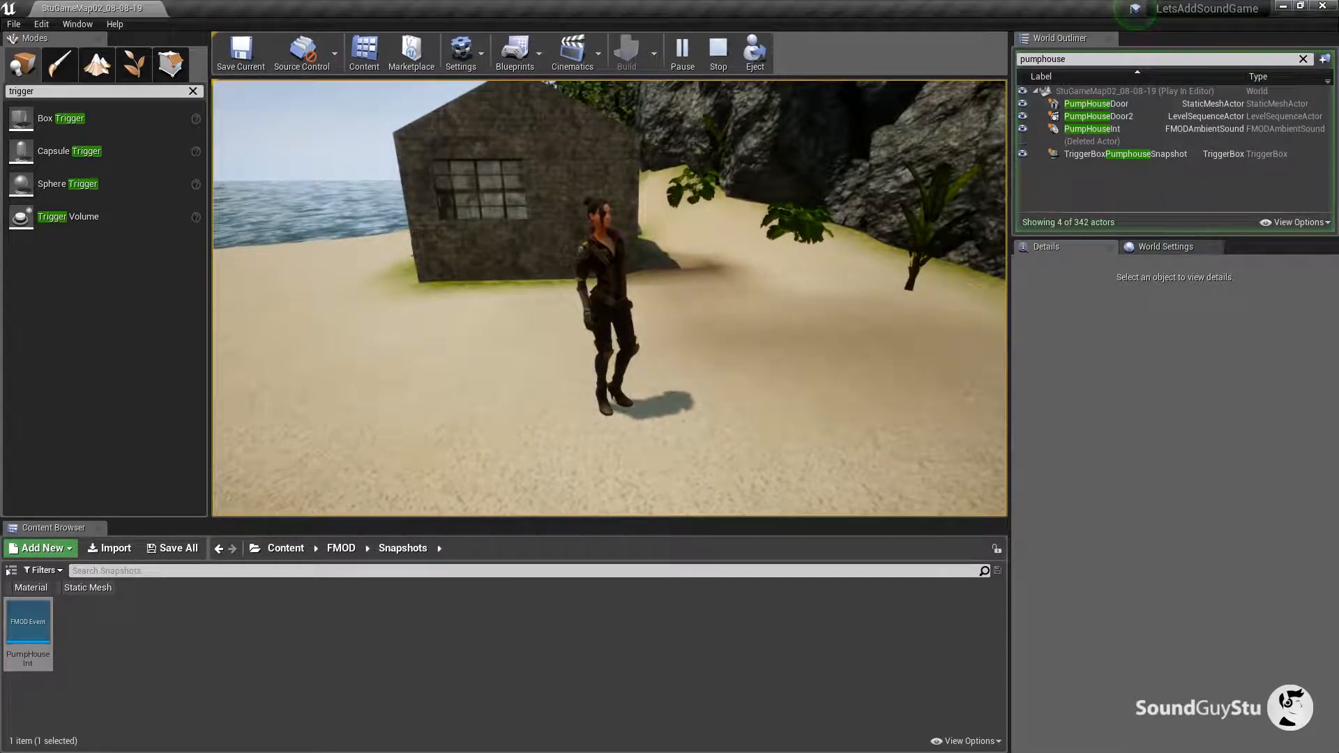
key("Escape")
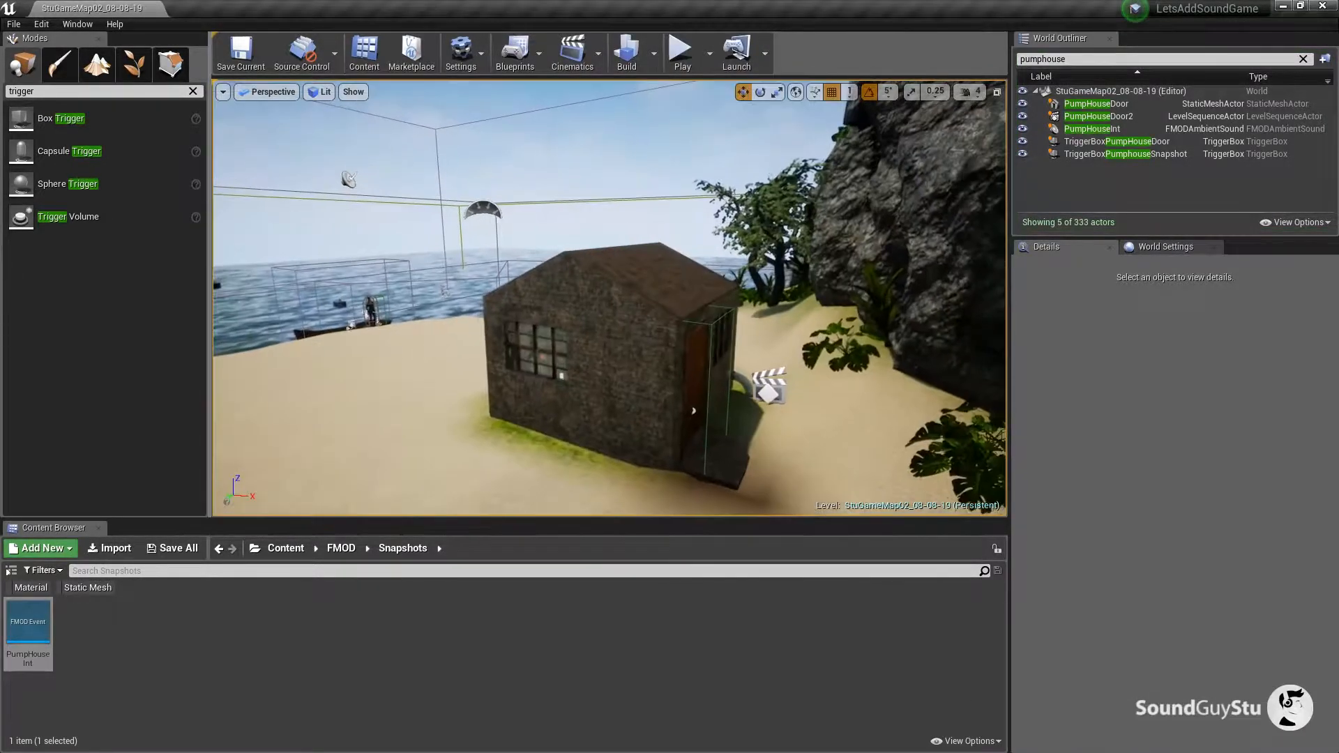
Step: Bring the view inside the pumphouse and open the FMOD Events/Ambience/Pumphouse content folder
left_click_drag(544, 344, 618, 341)
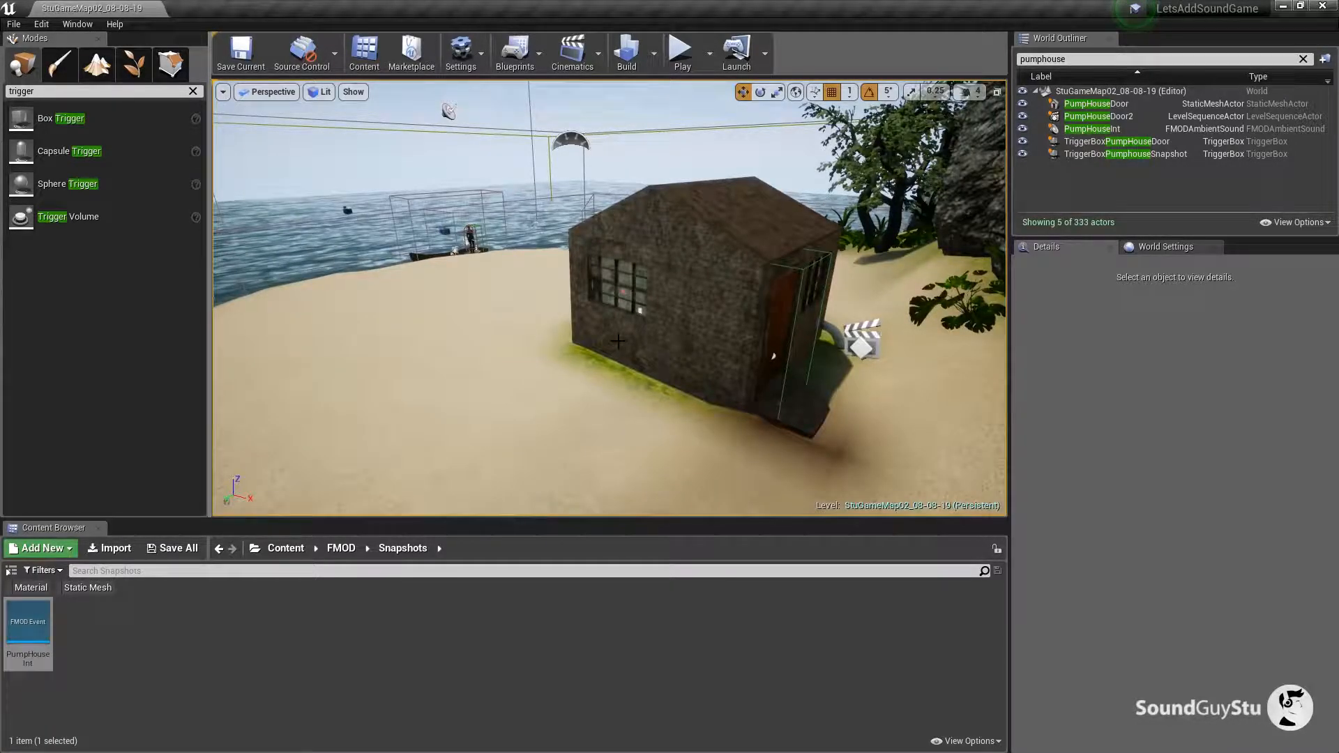
left_click_drag(604, 352, 606, 352)
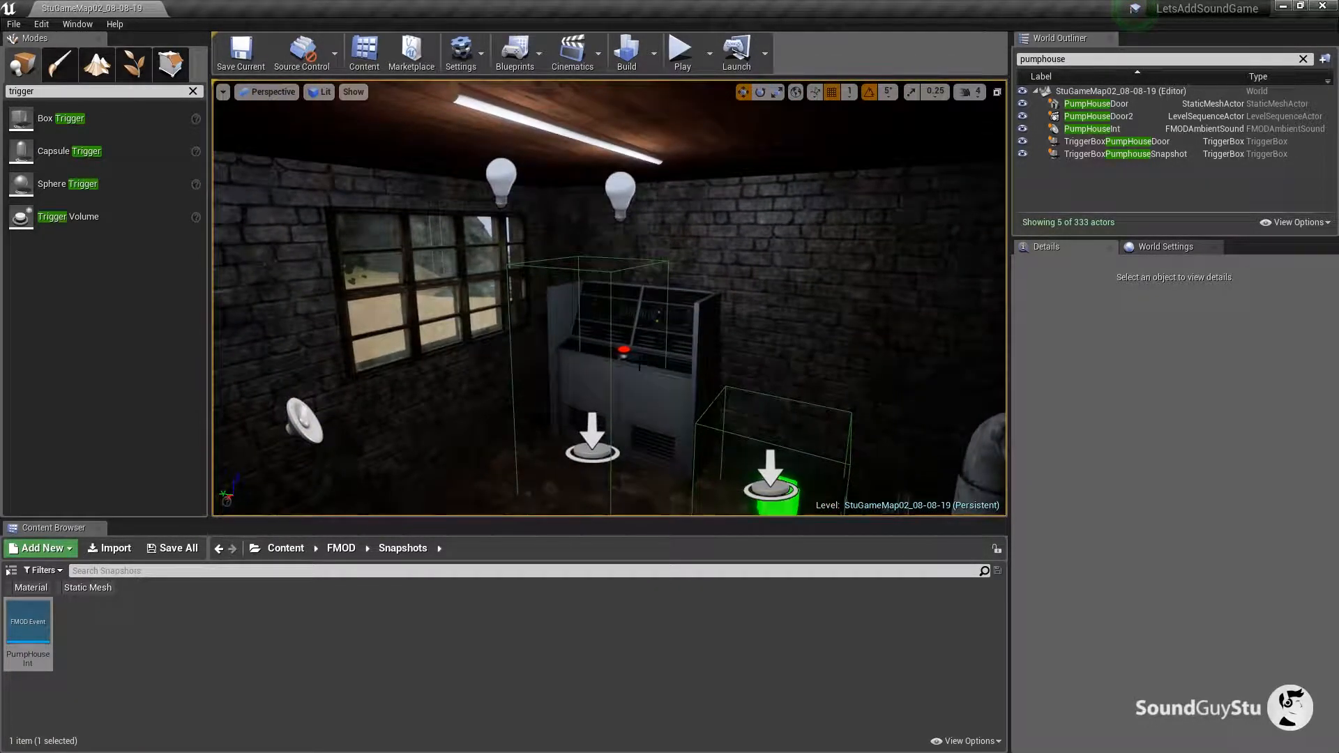
left_click(345, 549)
left_click(174, 628)
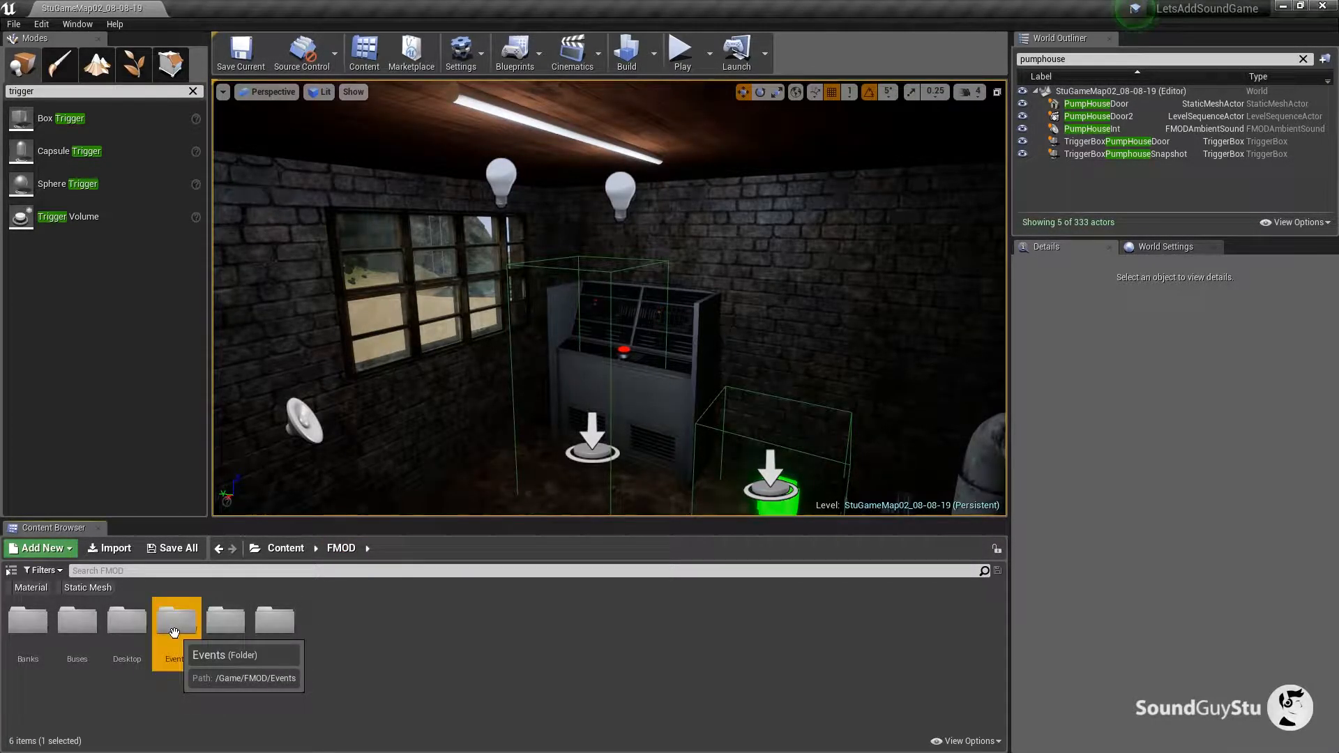
double_click(174, 631)
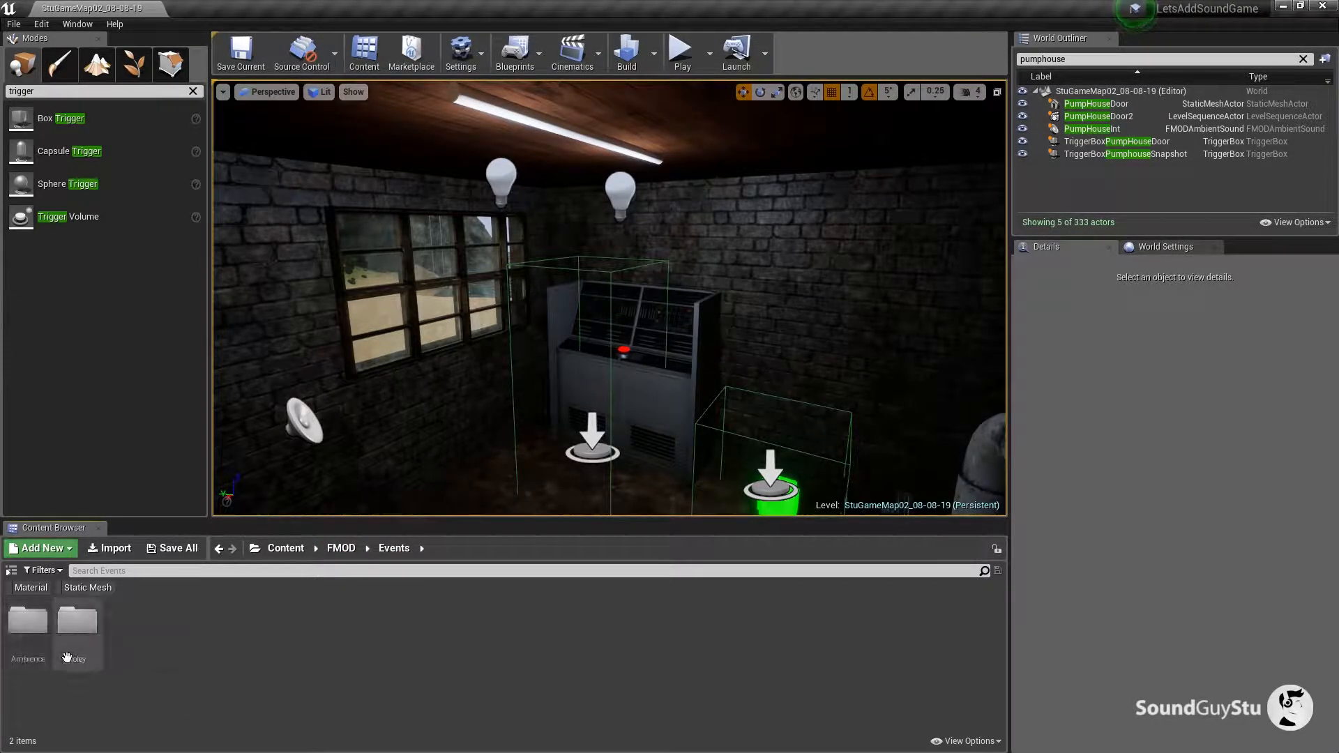
double_click(28, 622)
double_click(128, 620)
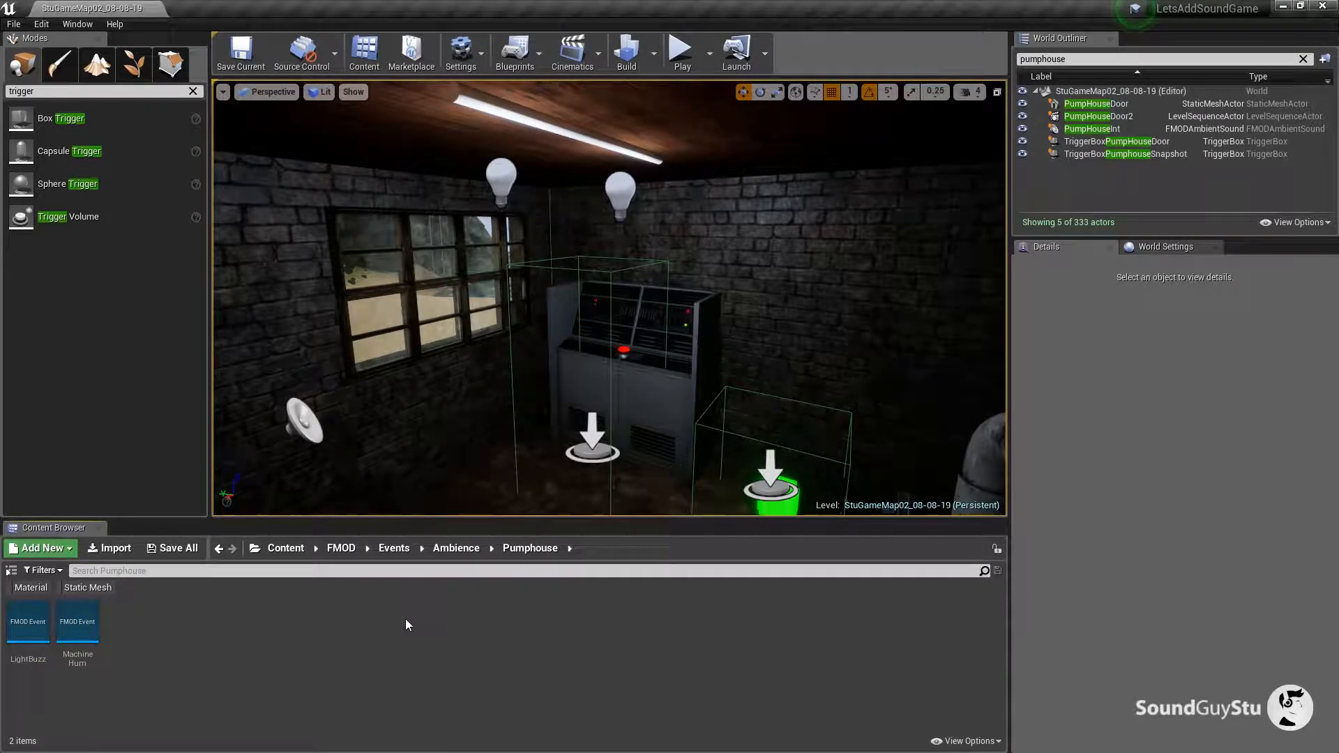
left_click(28, 622)
key("s")
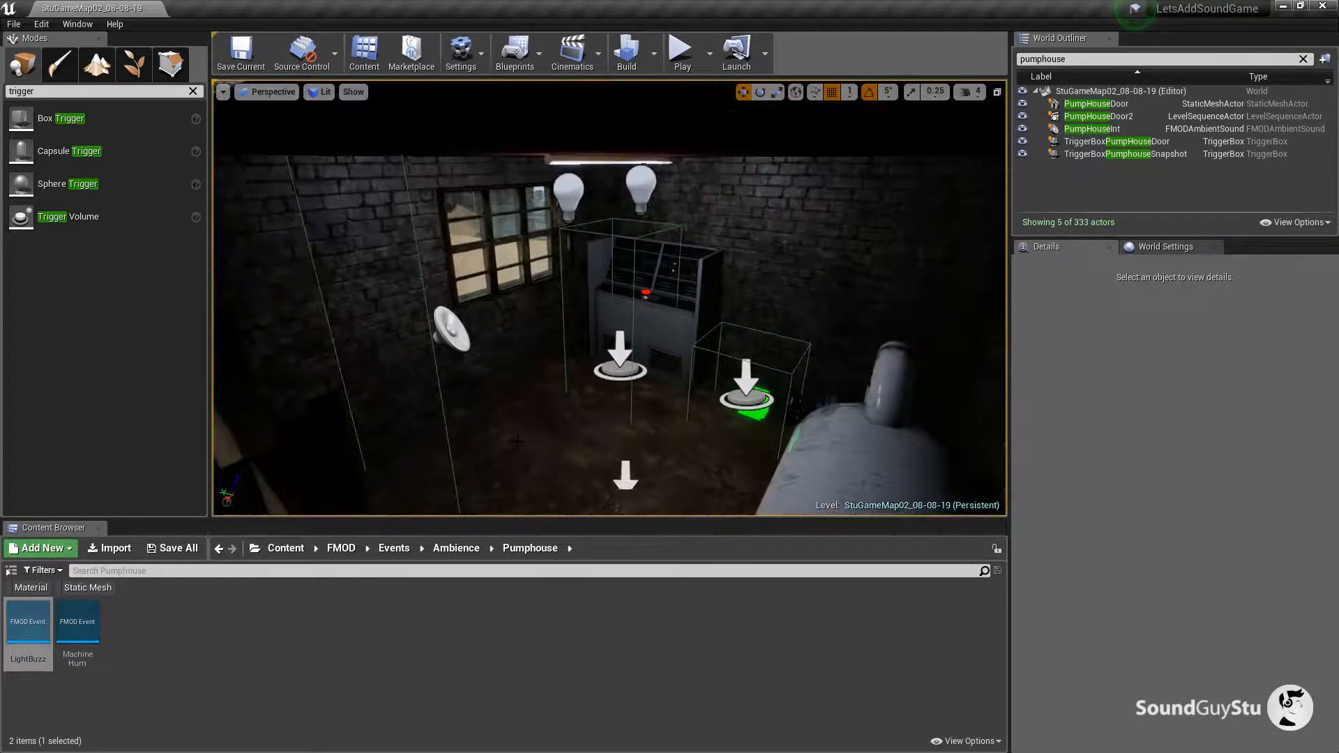
left_click_drag(32, 621, 595, 456)
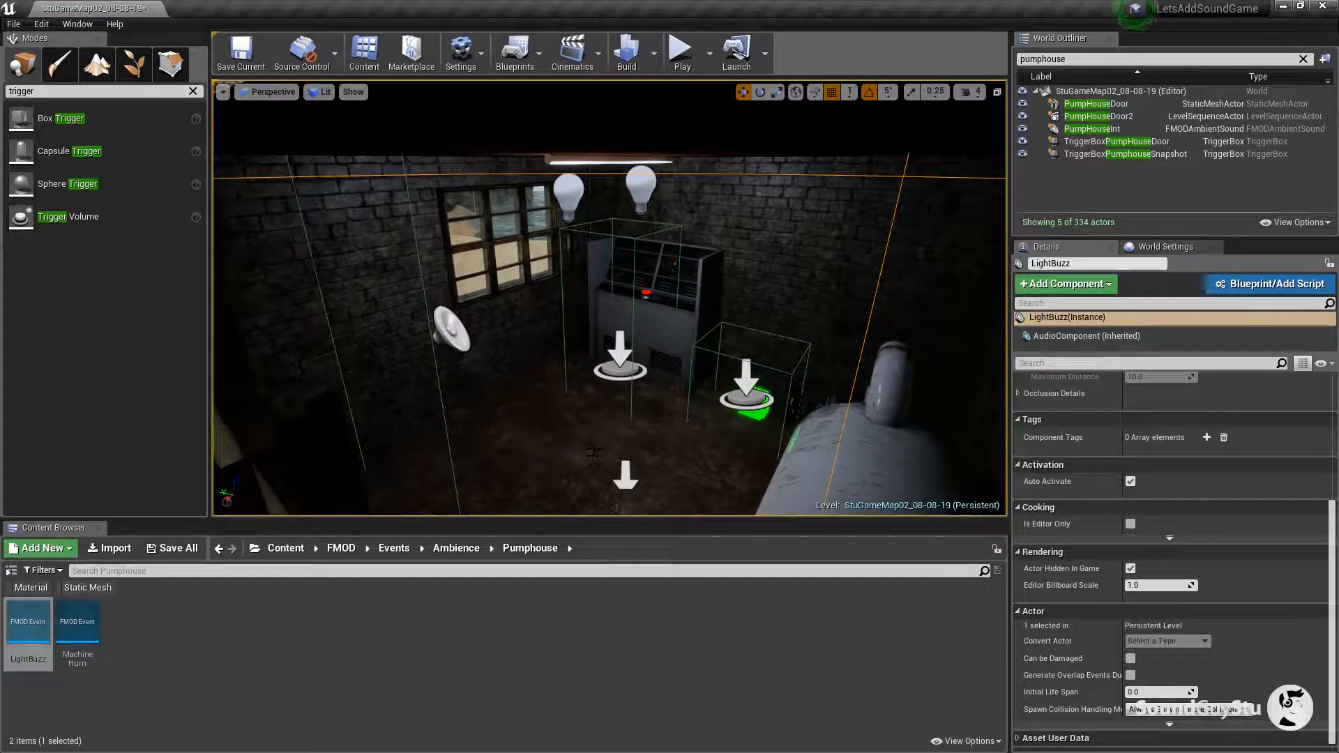
key("ctrl+z")
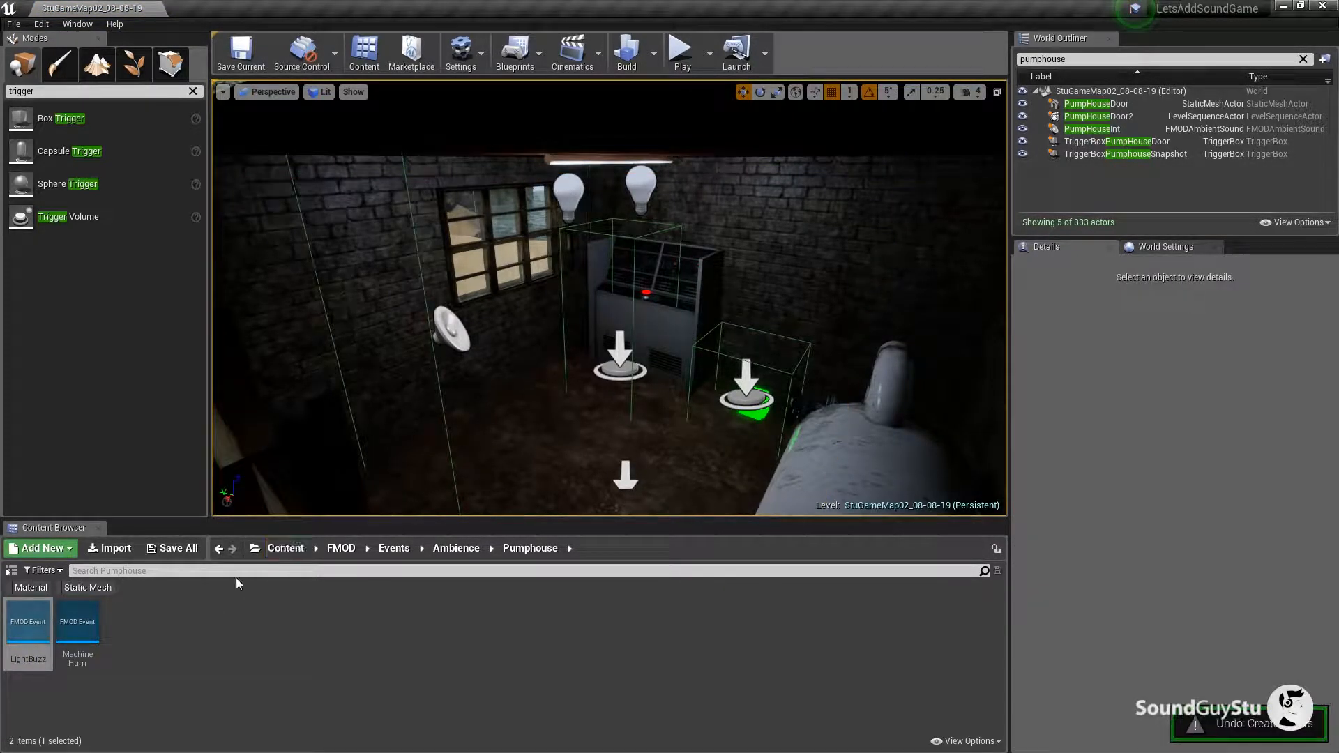
Step: Place the LightBuzz FMOD event inside the pumphouse and raise it towards the ceiling light strip
left_click_drag(27, 622, 596, 188)
right_click(596, 188)
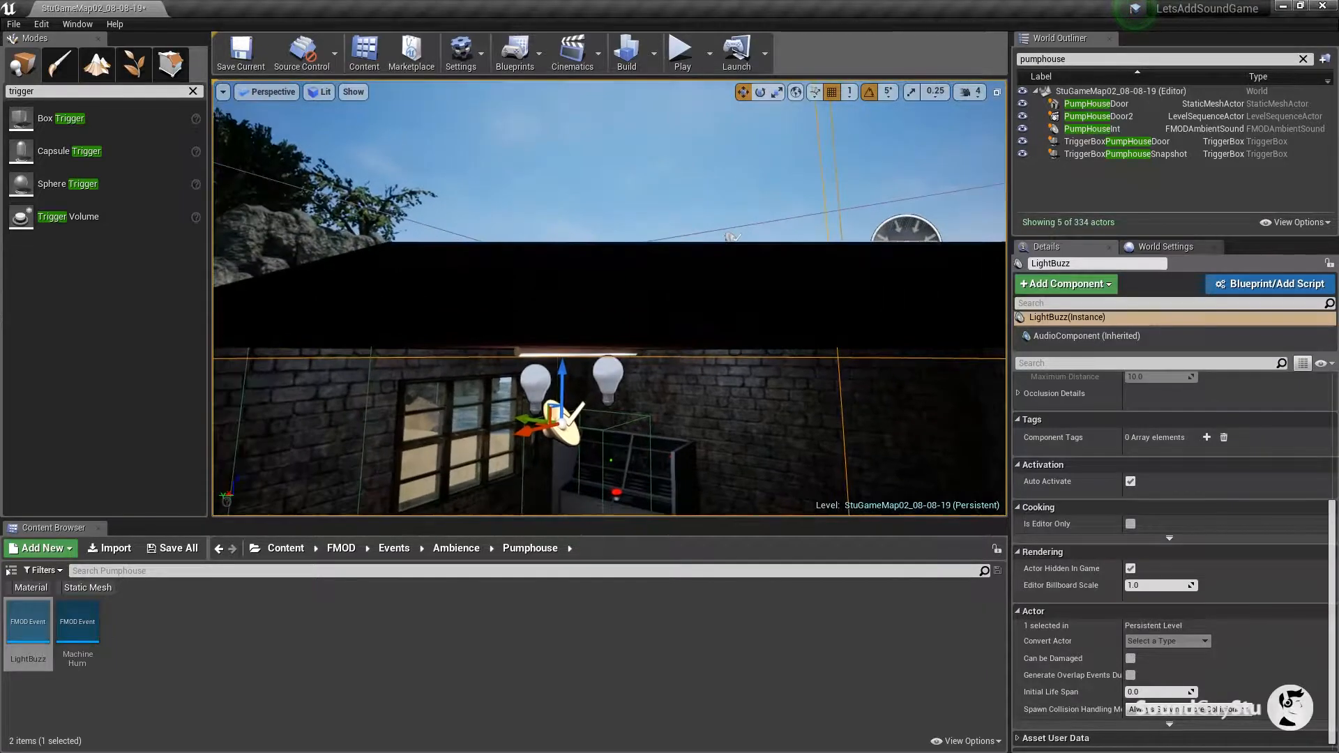
left_click_drag(579, 320, 583, 284)
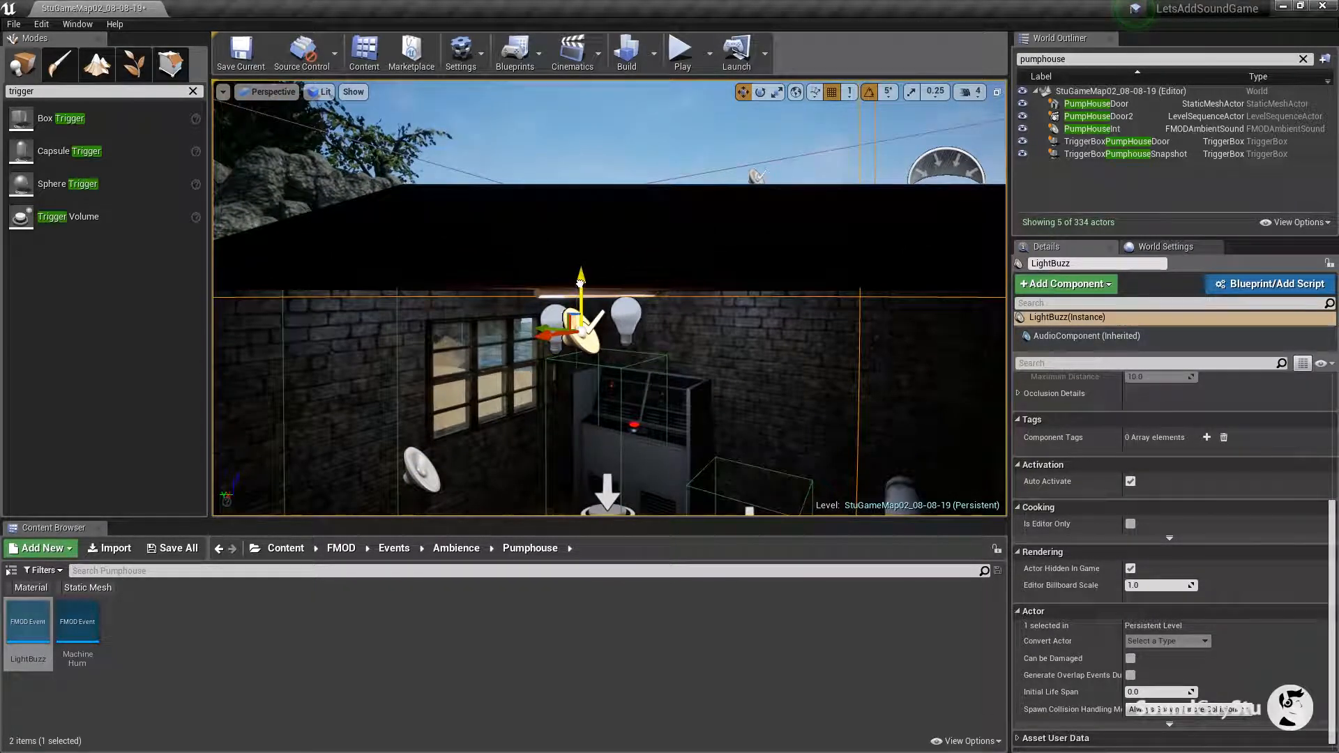
right_click(561, 375)
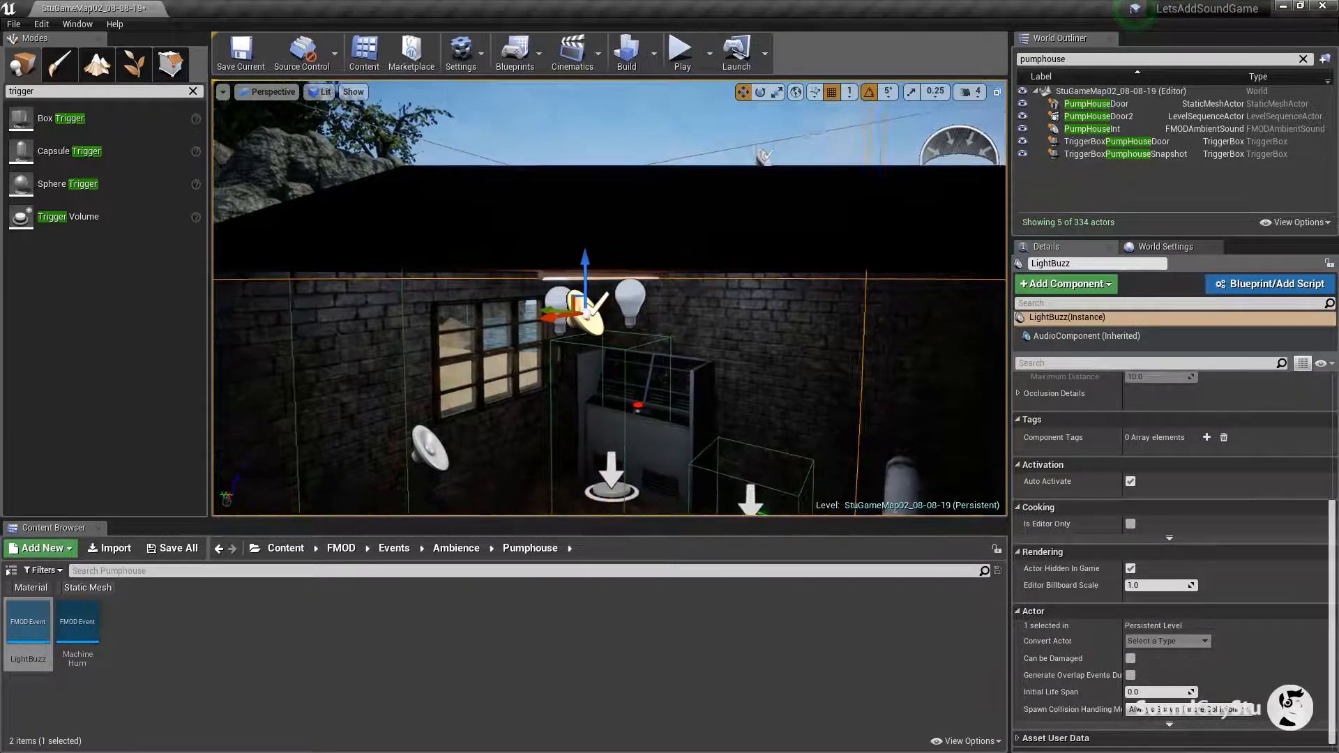
key("f")
scroll(562, 376, "up", 1)
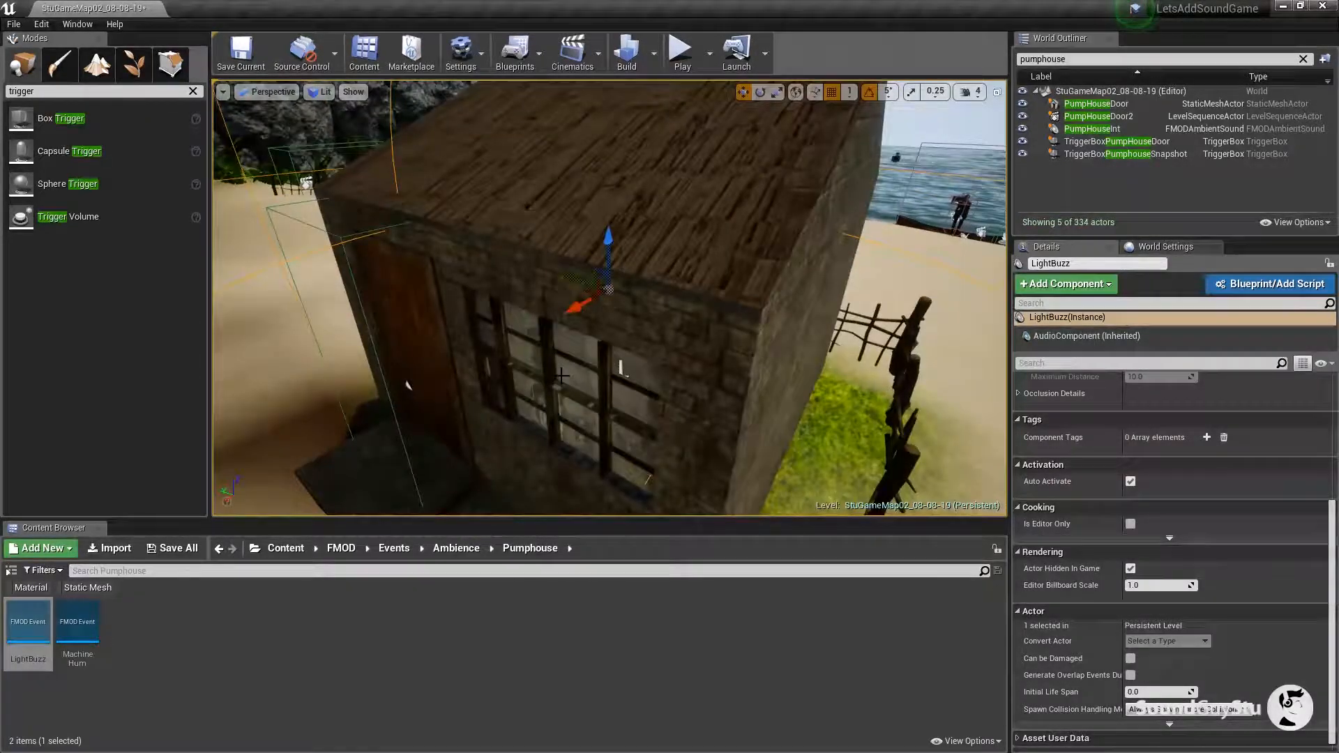
scroll(562, 376, "up", 2)
Step: Place the MachineHum FMOD event at the machine cabinet inside the pumphouse and check its attenuation range from outside
right_click(562, 376)
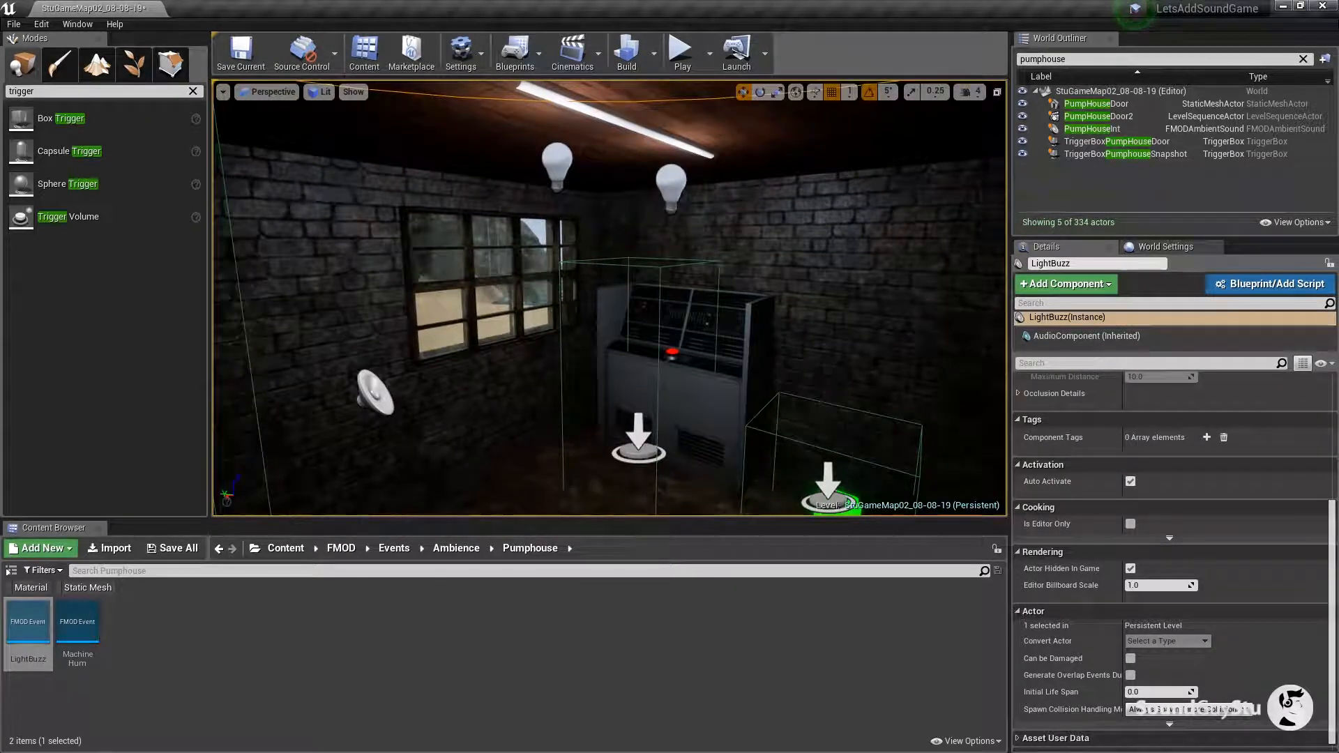
key("d")
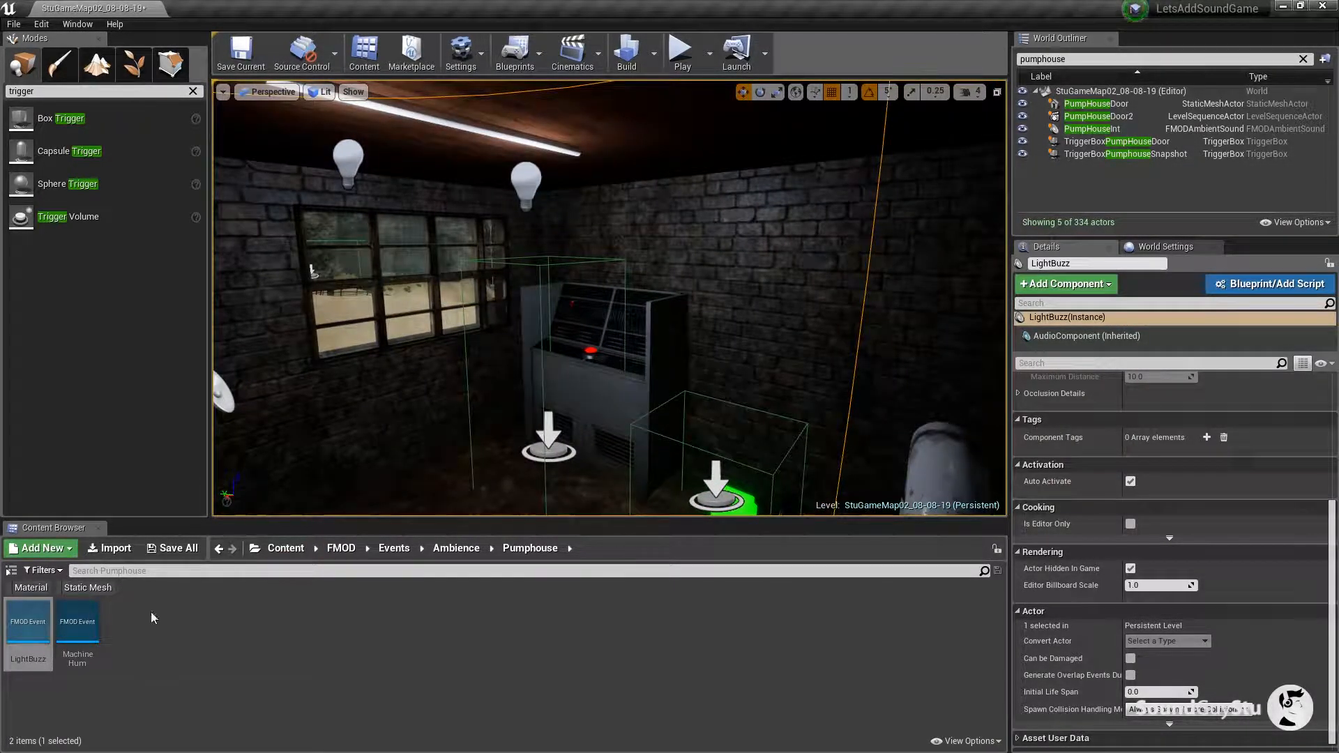
left_click(77, 628)
left_click_drag(594, 408, 564, 362)
scroll(560, 415, "down", 10)
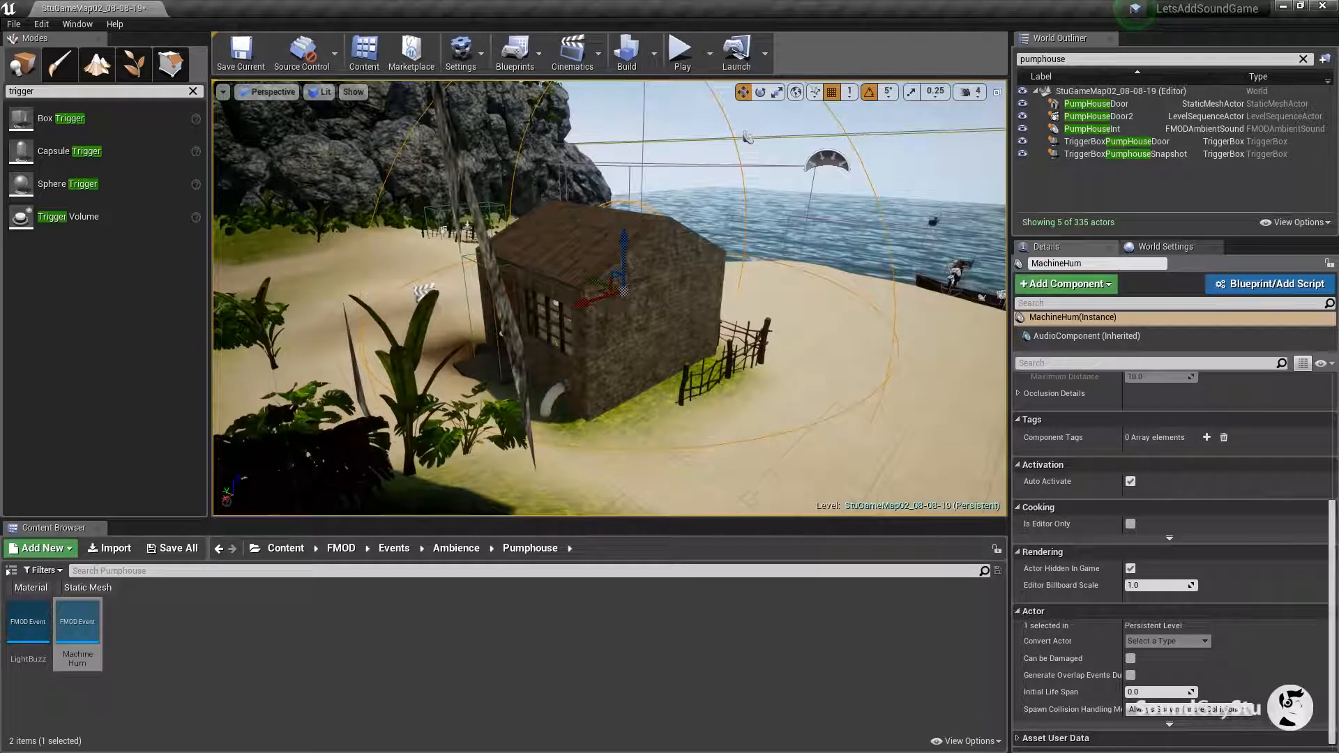
key("d")
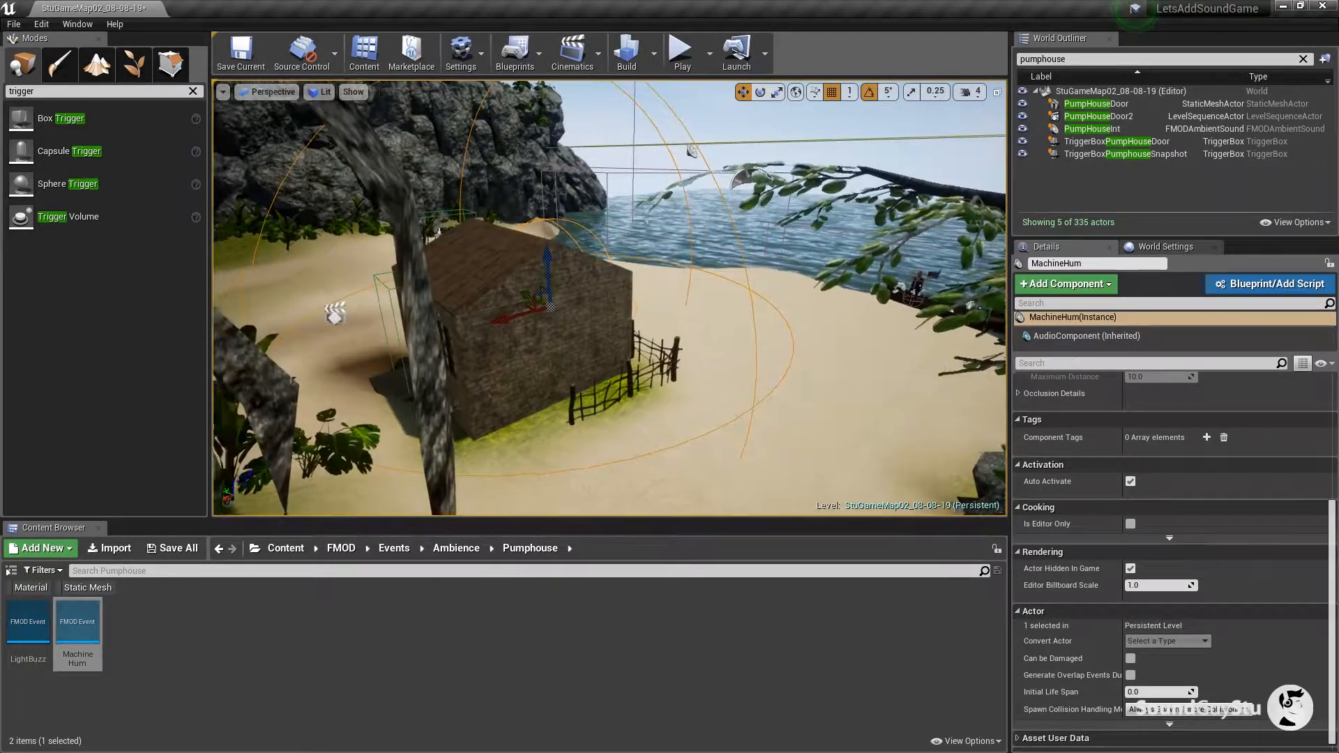
key("w")
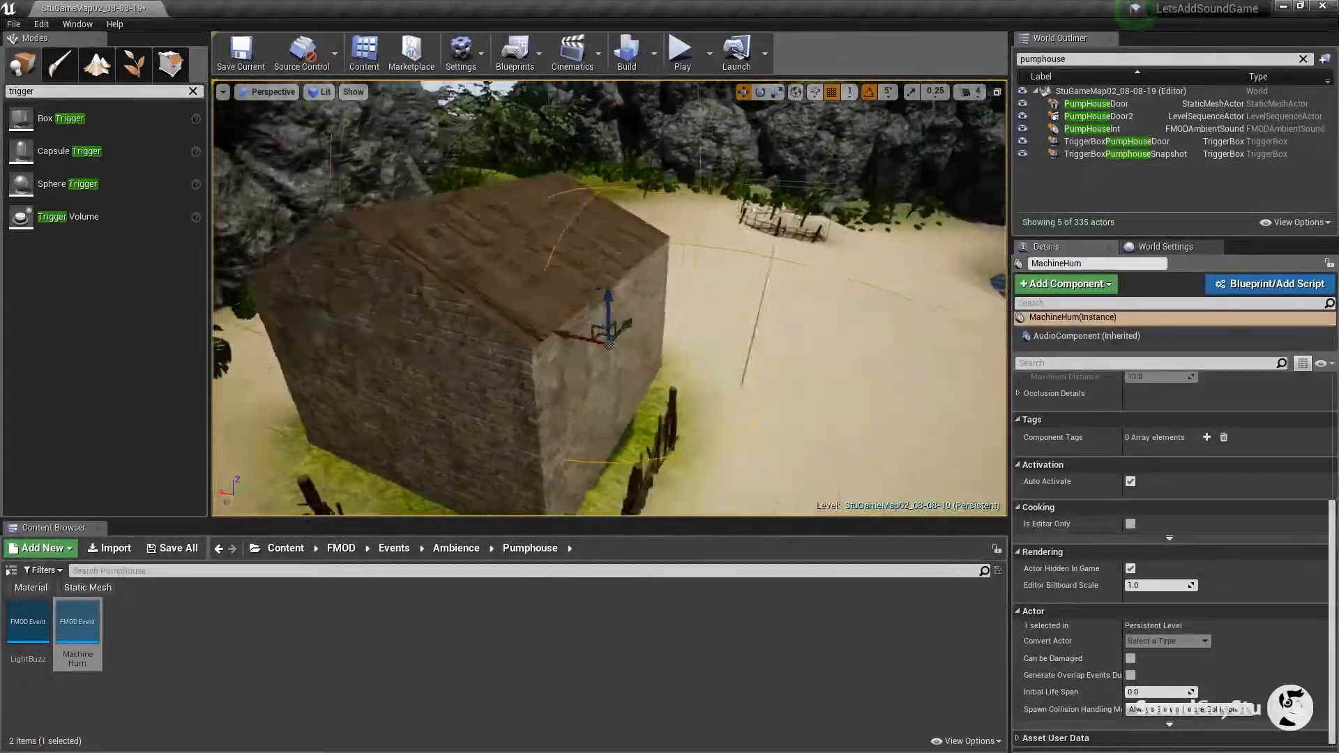
key("d")
key("a")
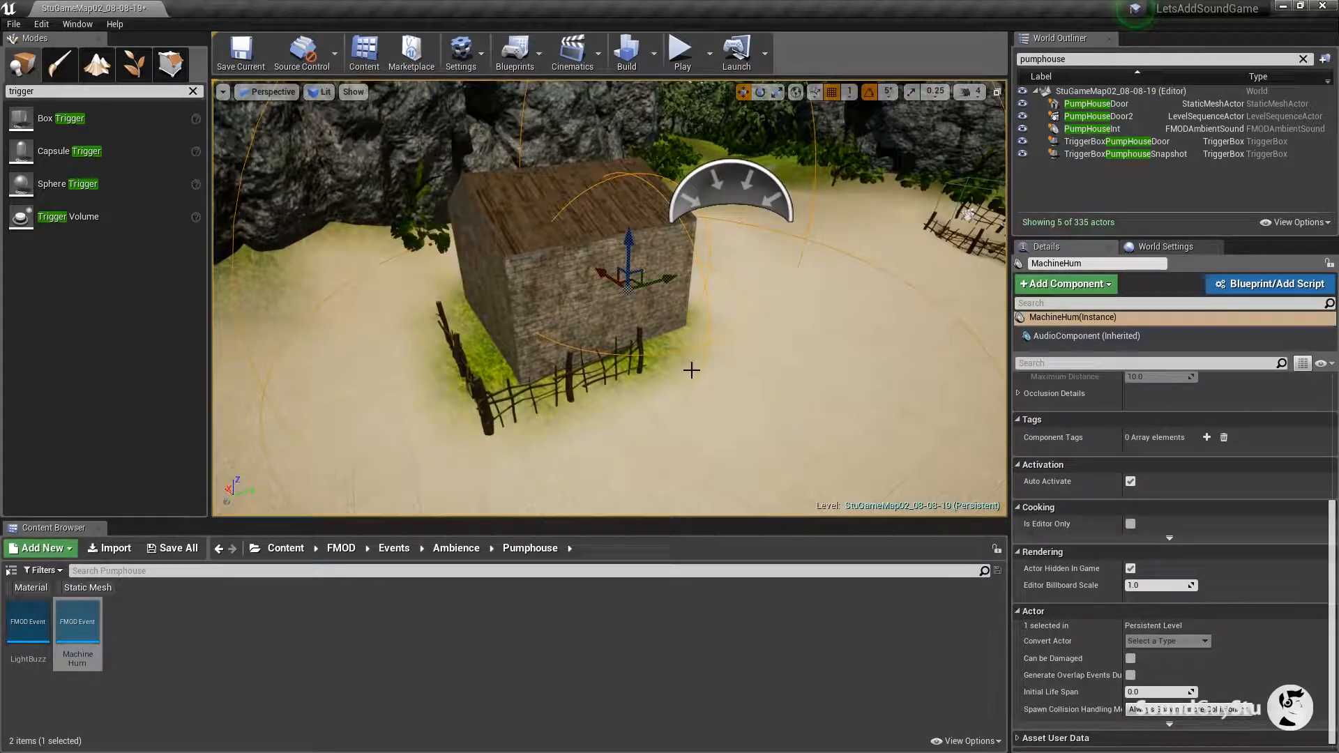
Step: Playtest the level and run around the outside of the closed pumphouse to hear its ambience
left_click(682, 59)
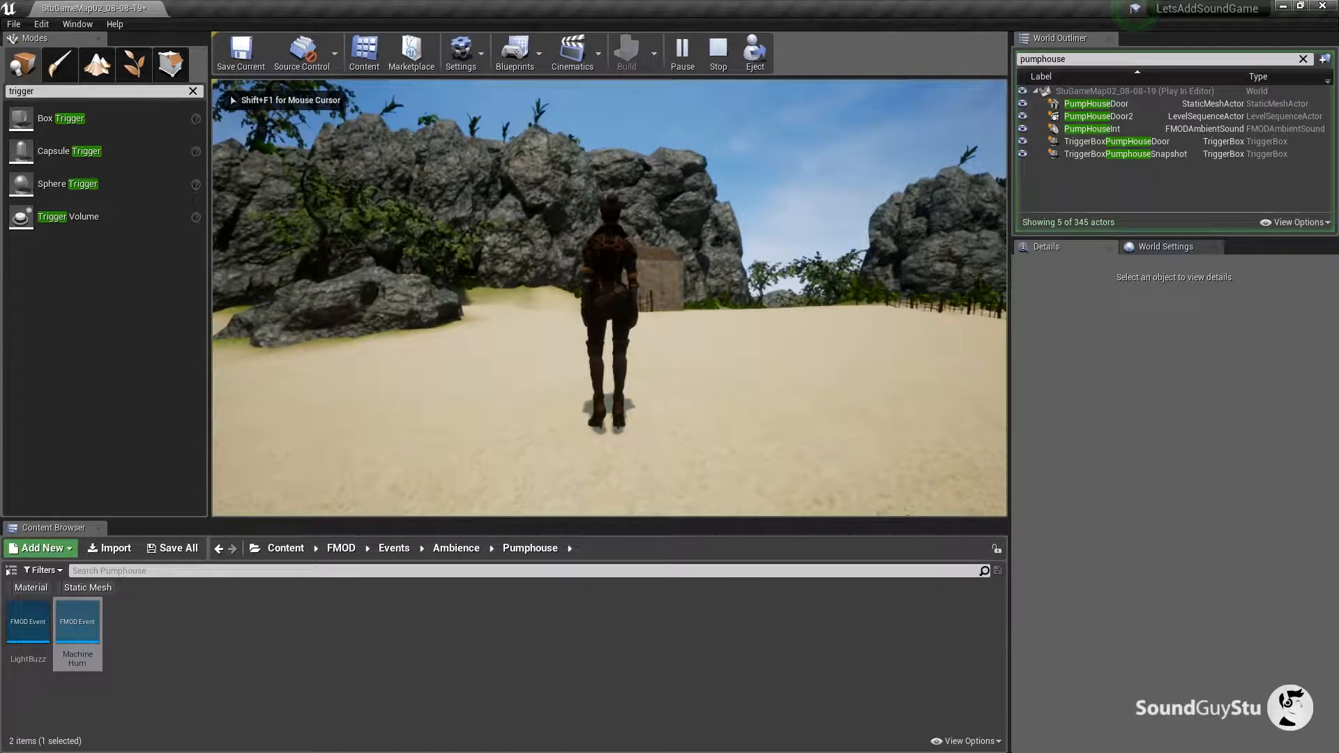
key("w")
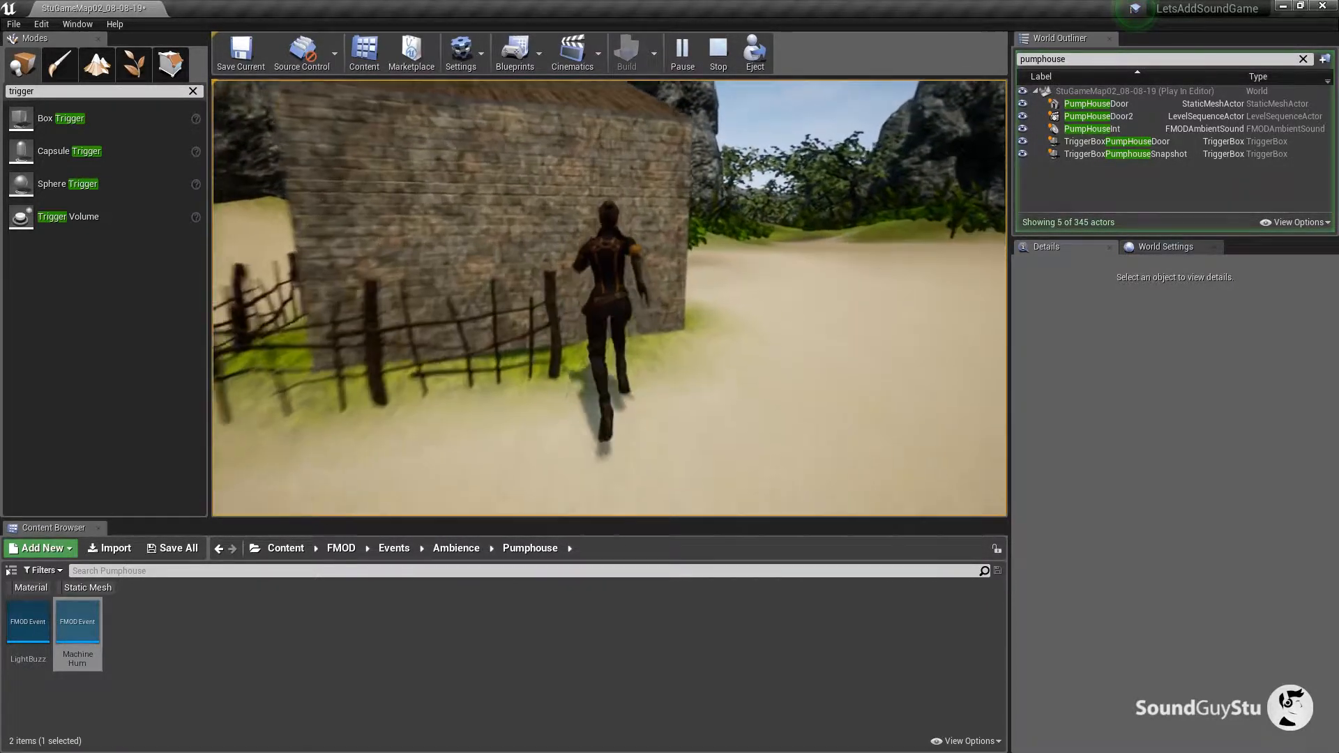
key("d")
key("s")
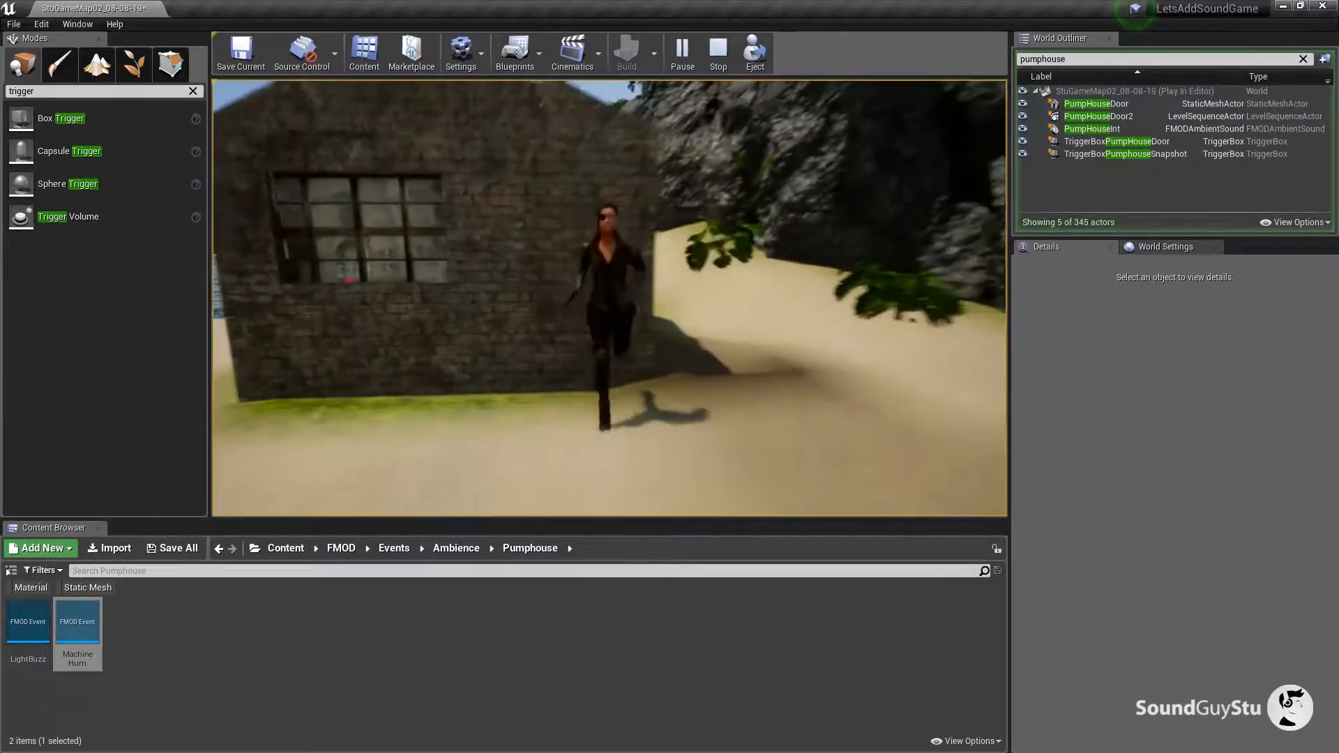
key("a")
key("w")
key("d")
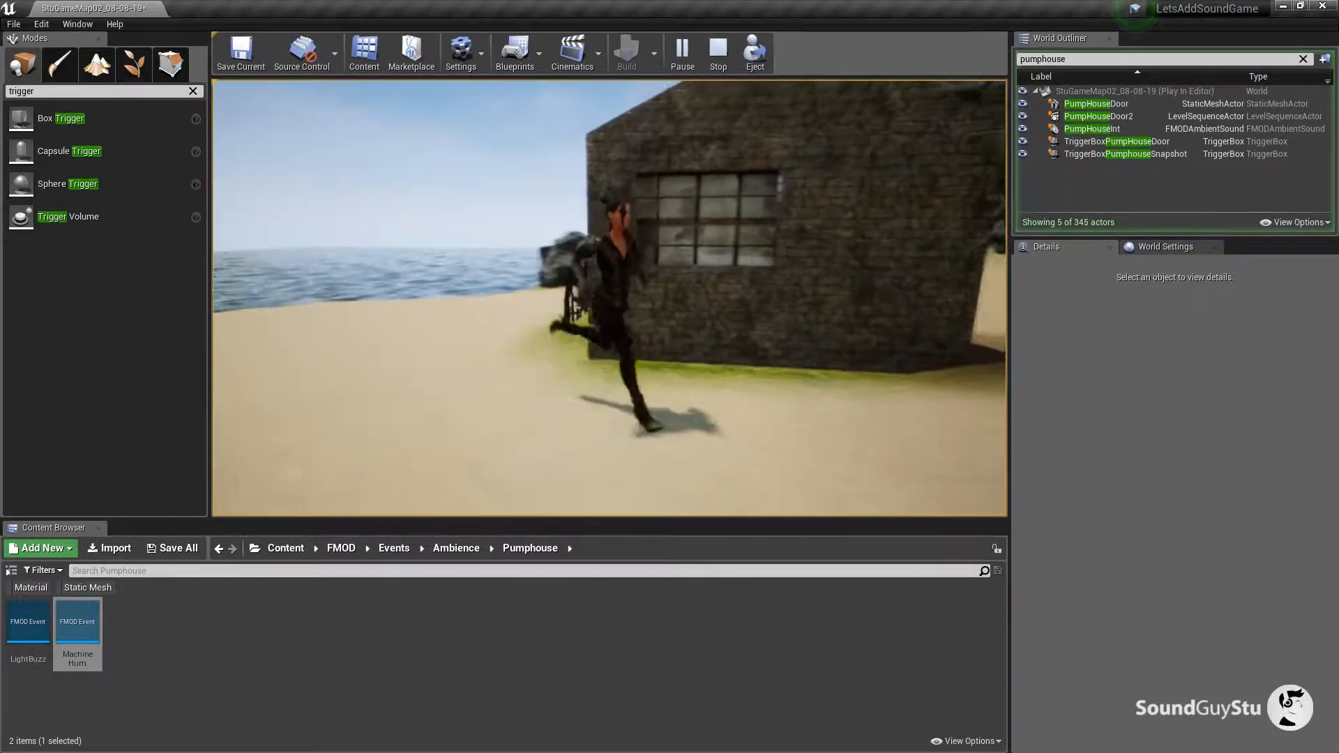
Step: Run in and out of the pumphouse in the playtest to compare its interior and exterior ambience, and end the session
key("w")
key("e")
key("s")
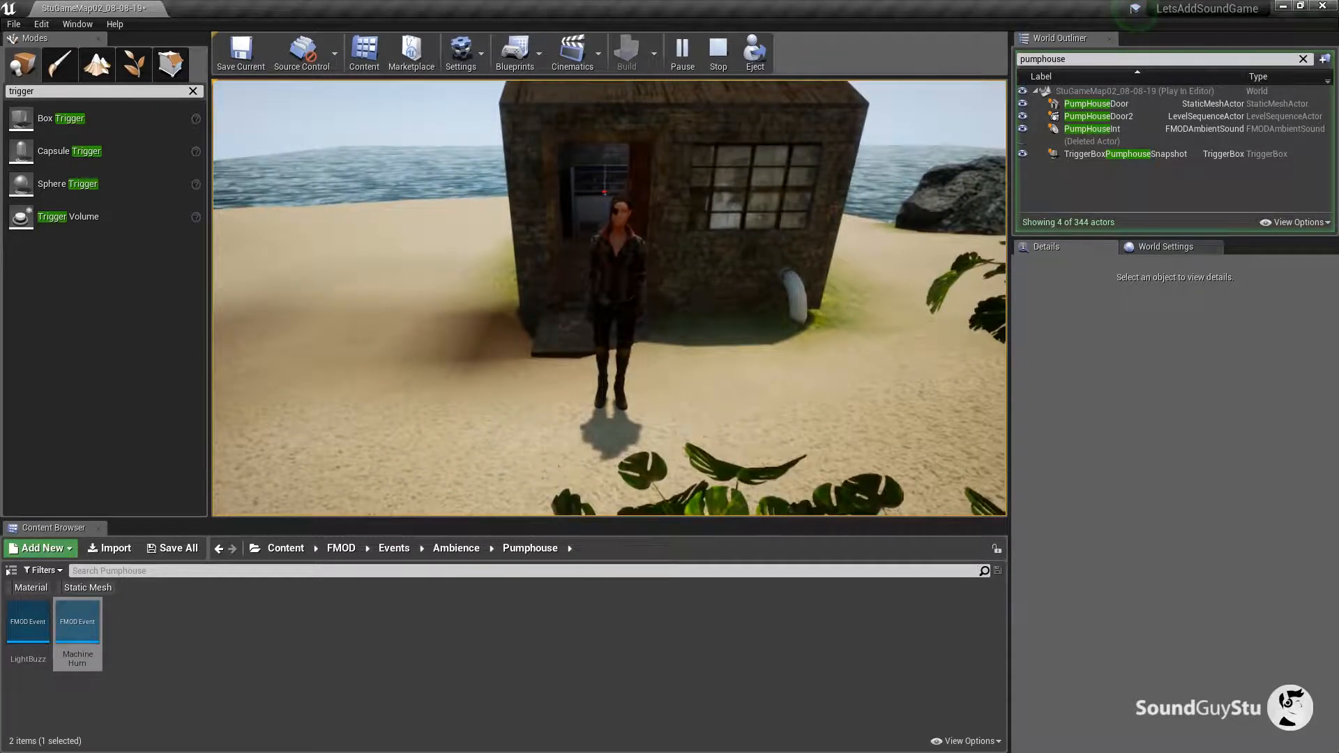
key("w")
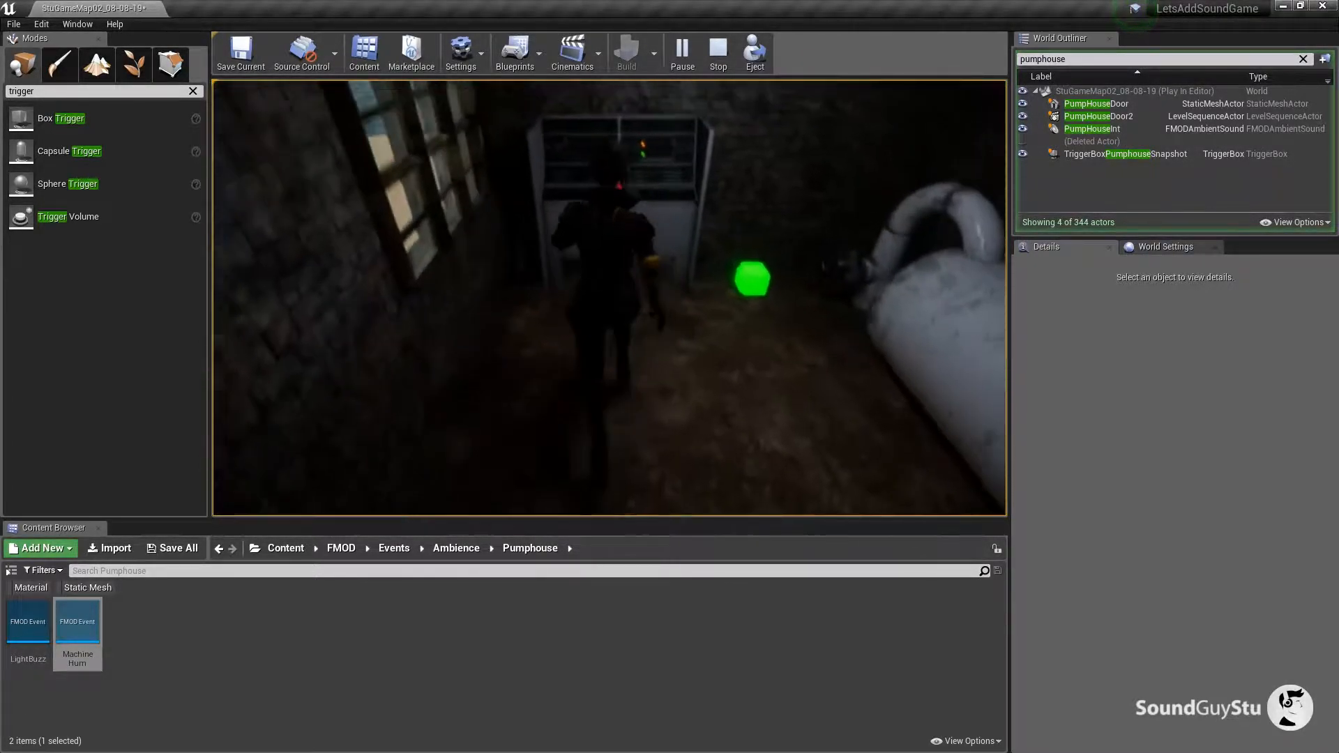
key("s")
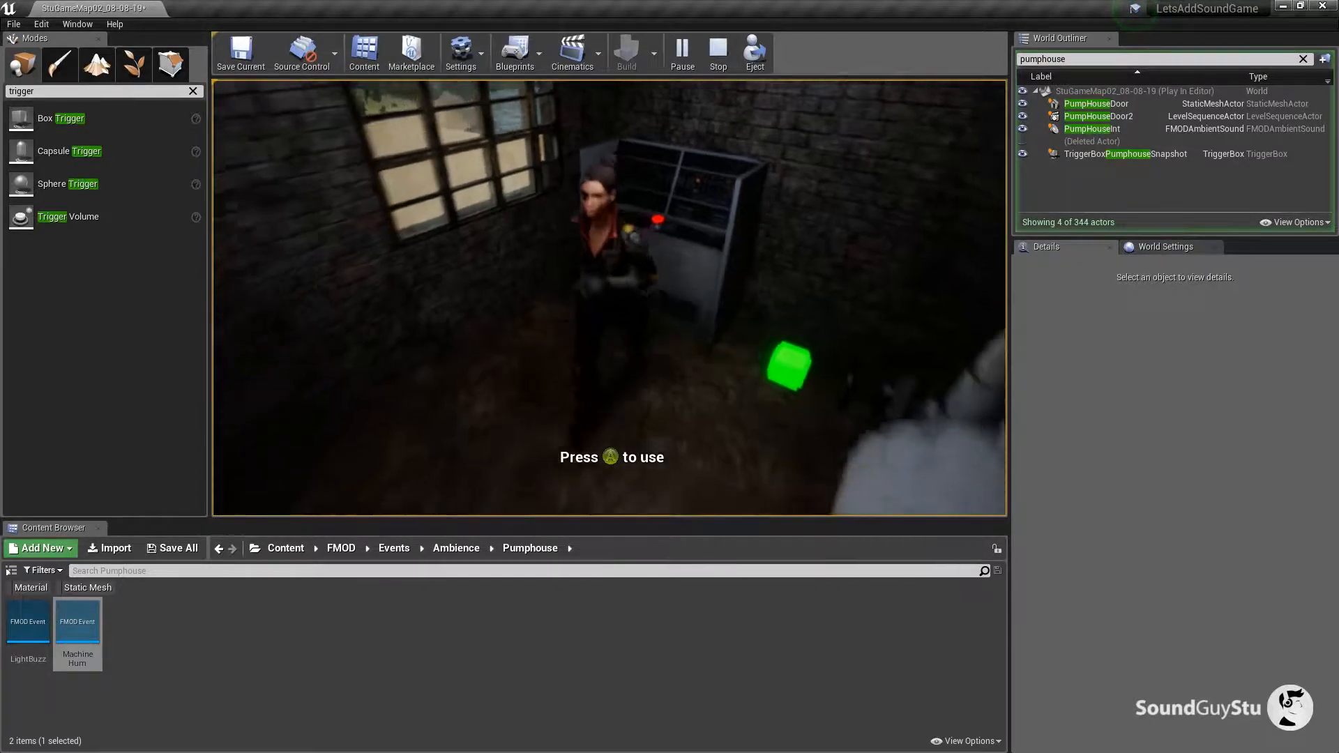
key("a")
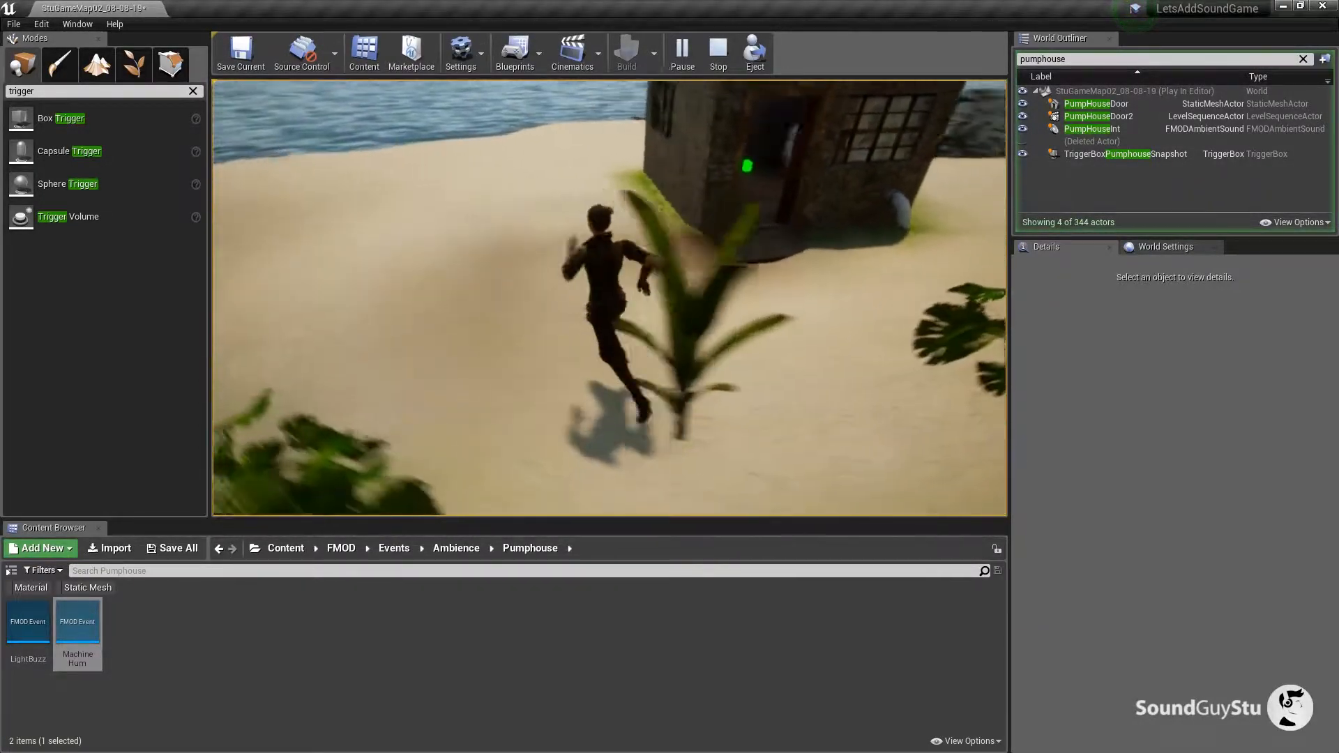
key("d")
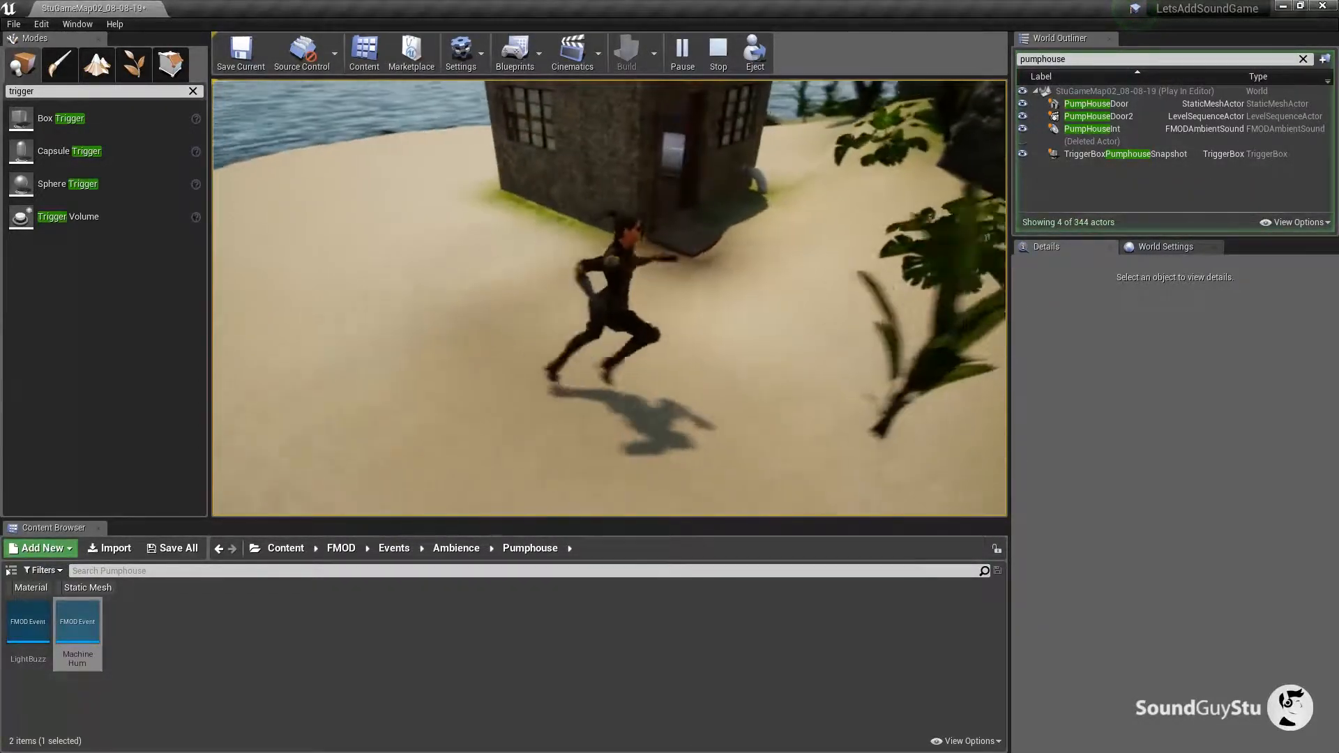
key("w")
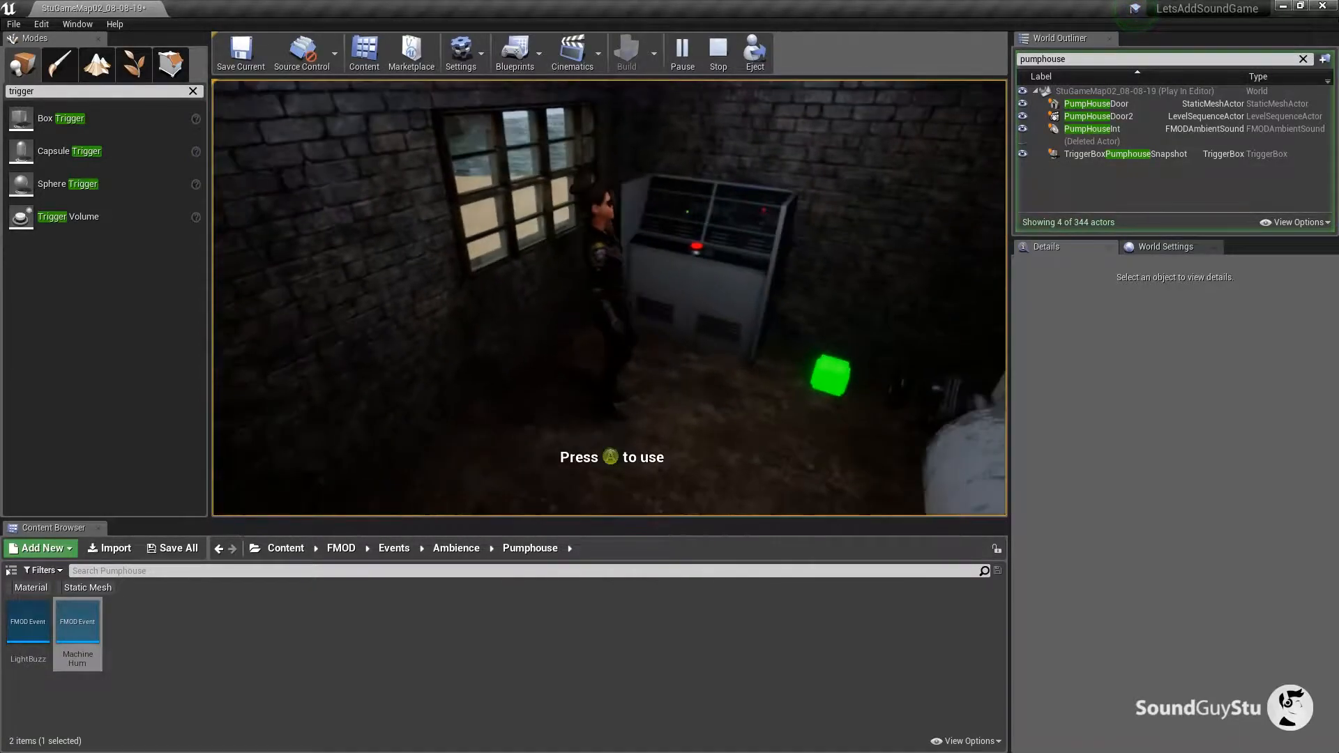
key("s")
key("a")
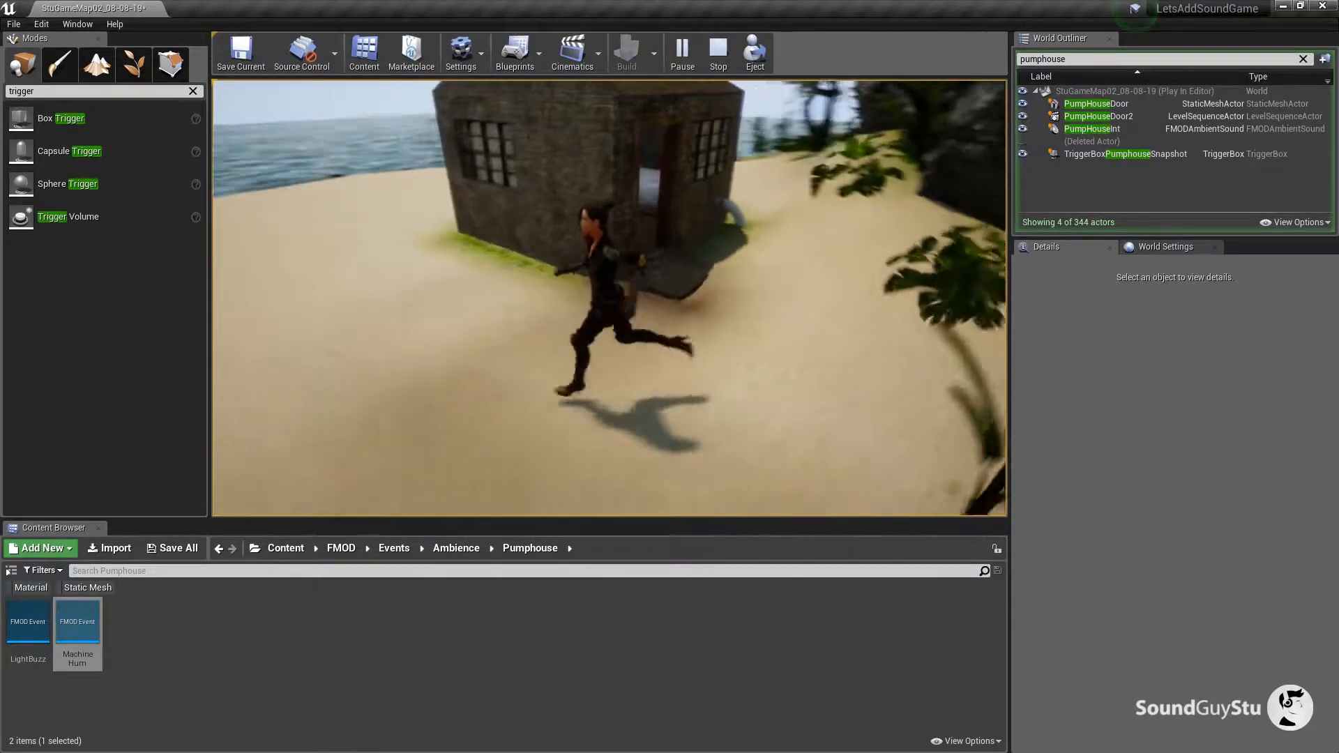
key("Escape")
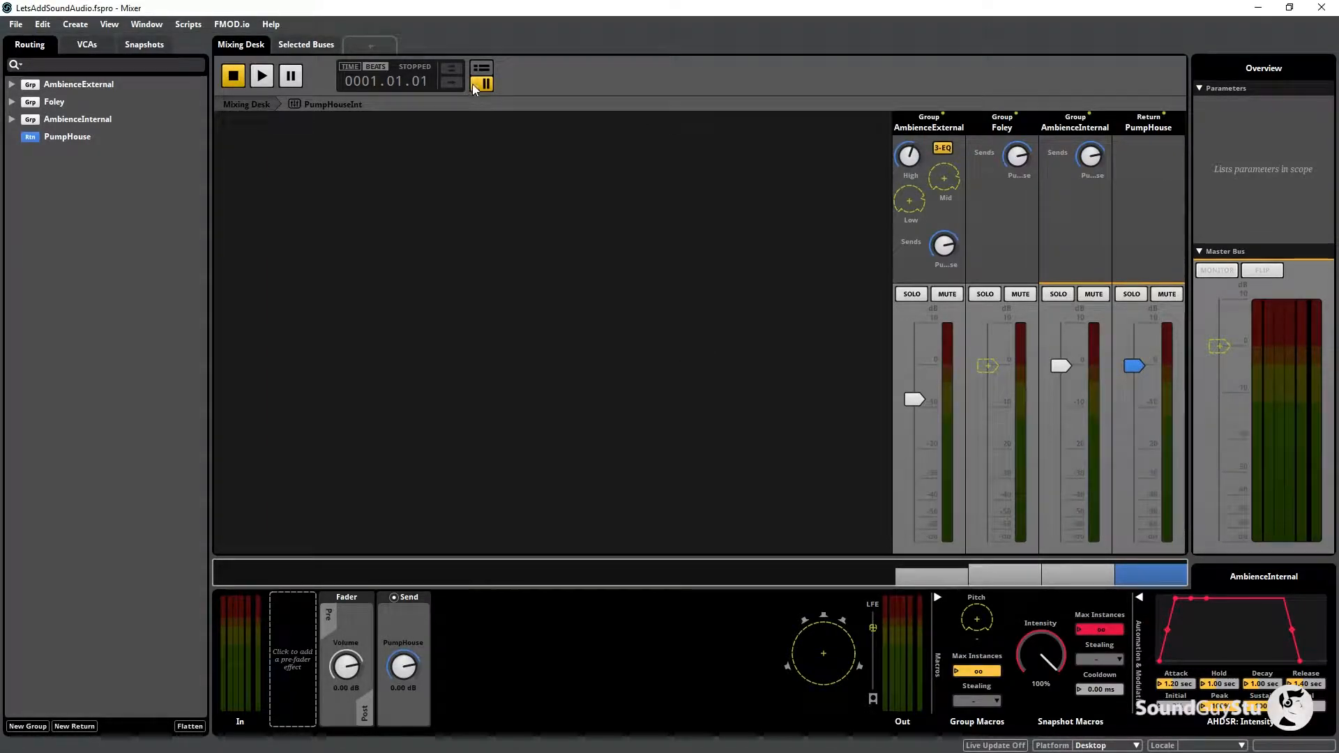
Step: In FMOD Studio, set the PumpHouseInt snapshot's intensity envelope to an attack of 1.20 sec and a release of 1.40 sec
left_click(484, 70)
left_click(144, 43)
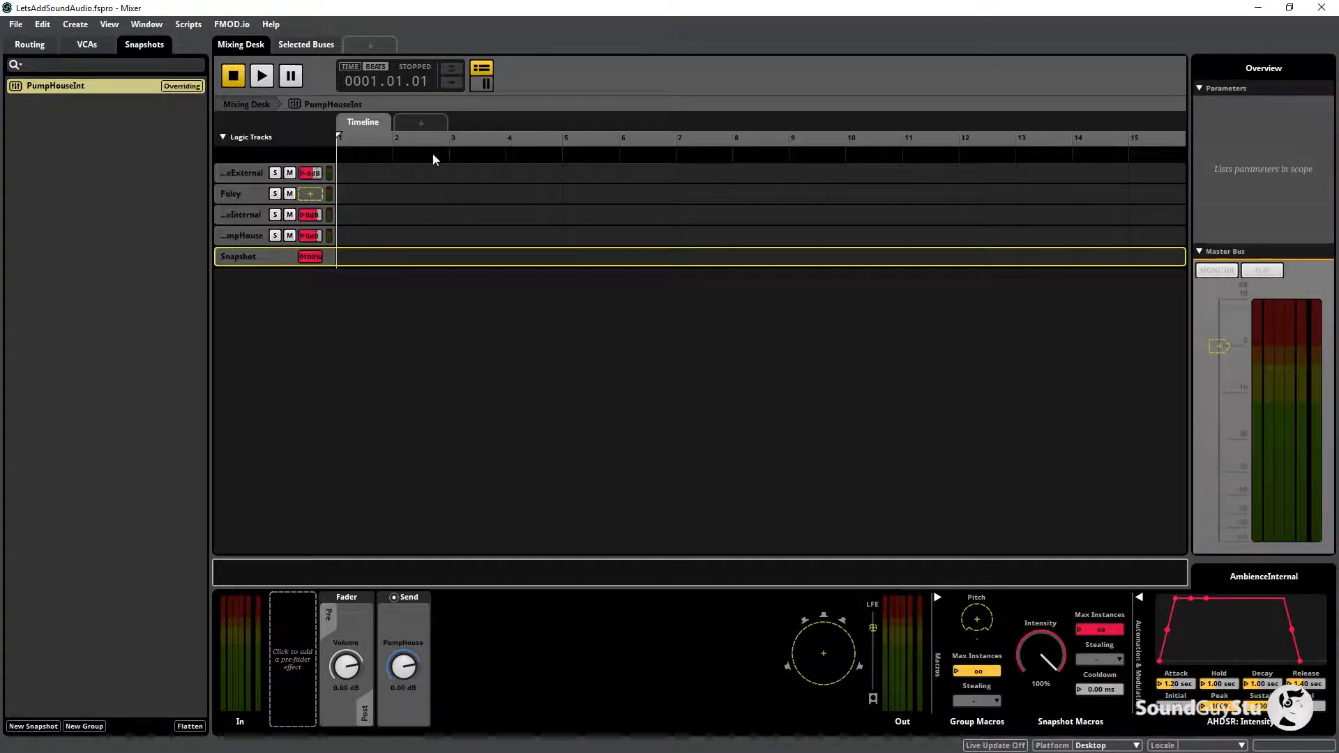
left_click(253, 264)
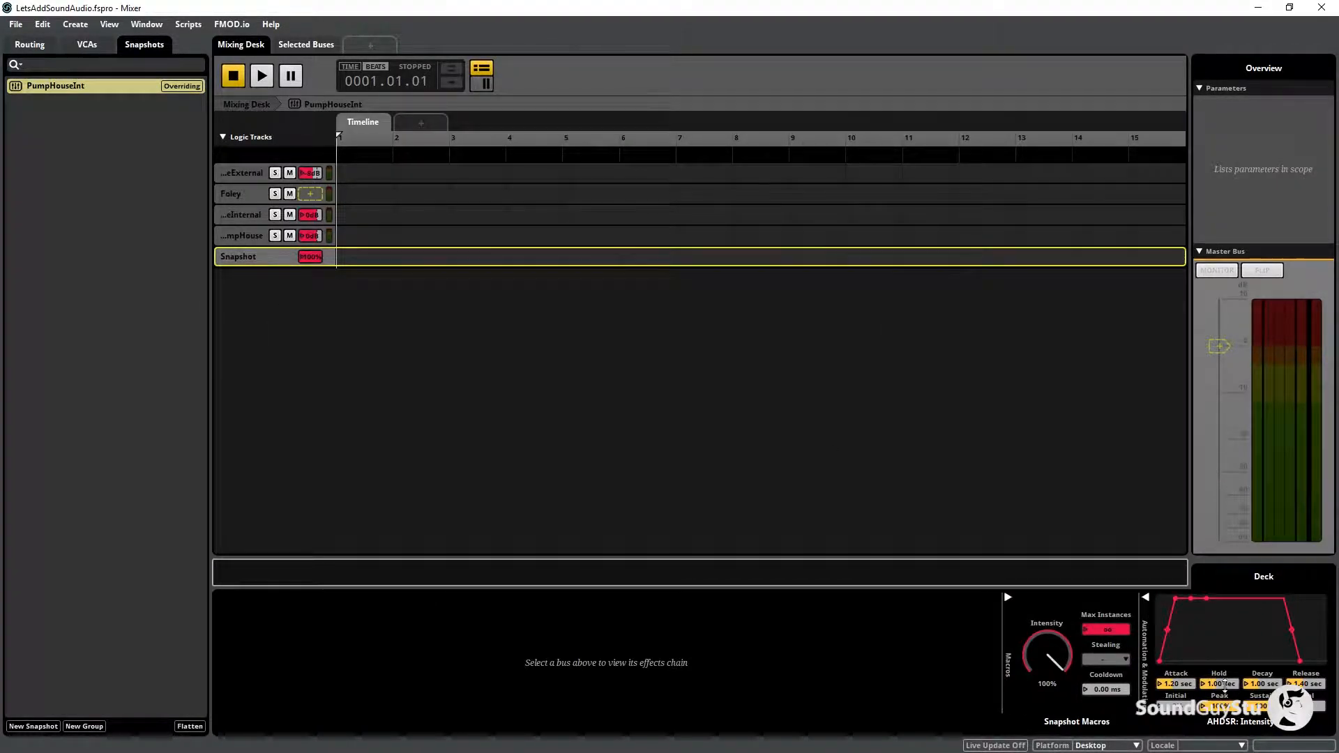
left_click_drag(1168, 686, 1168, 697)
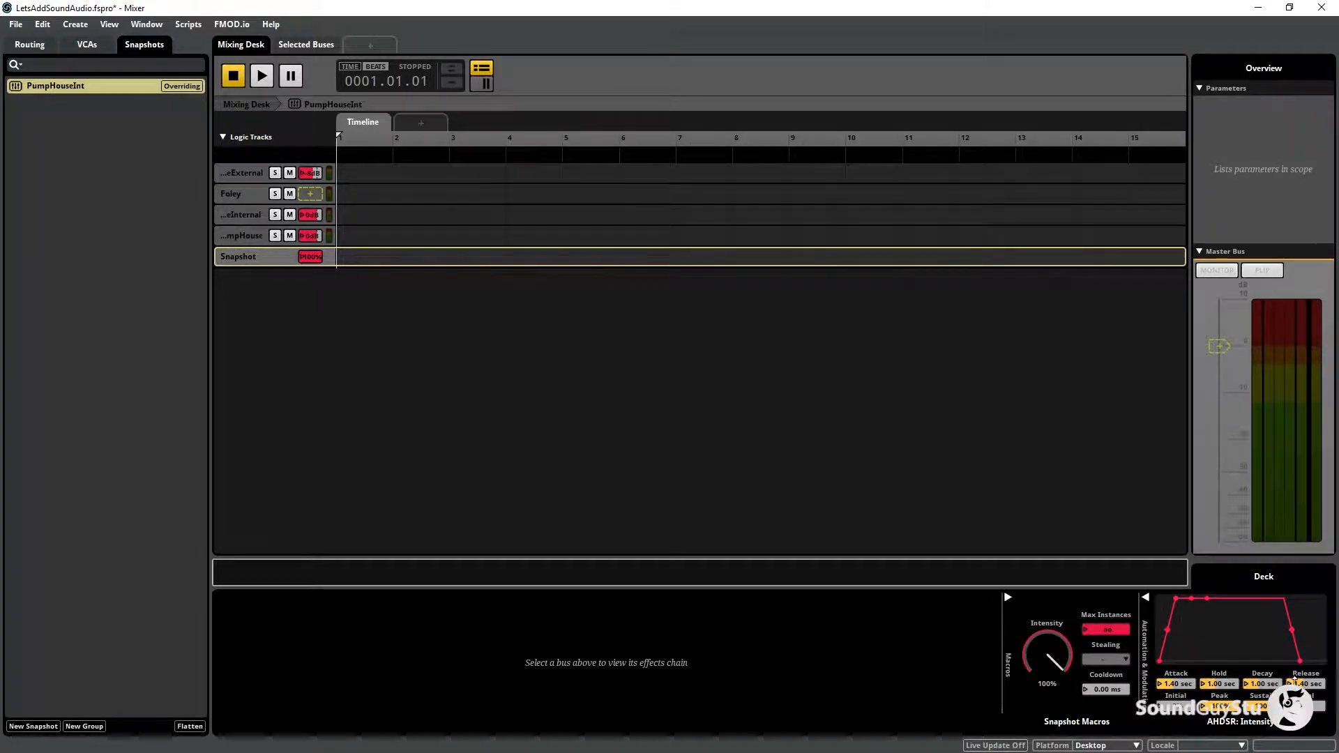
left_click_drag(1305, 684, 1305, 695)
Step: Save and build the FMOD project, and return to the mixer's routing list
left_click(15, 24)
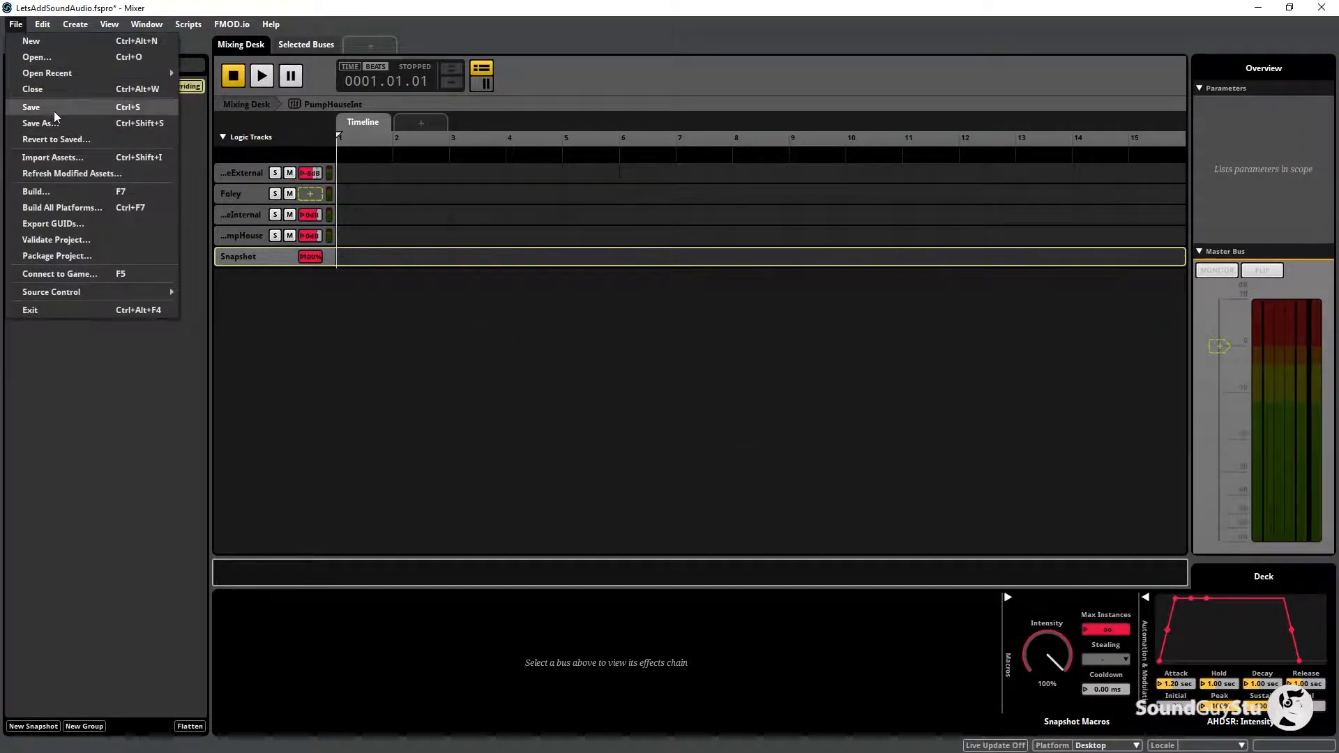
left_click(53, 111)
left_click(15, 23)
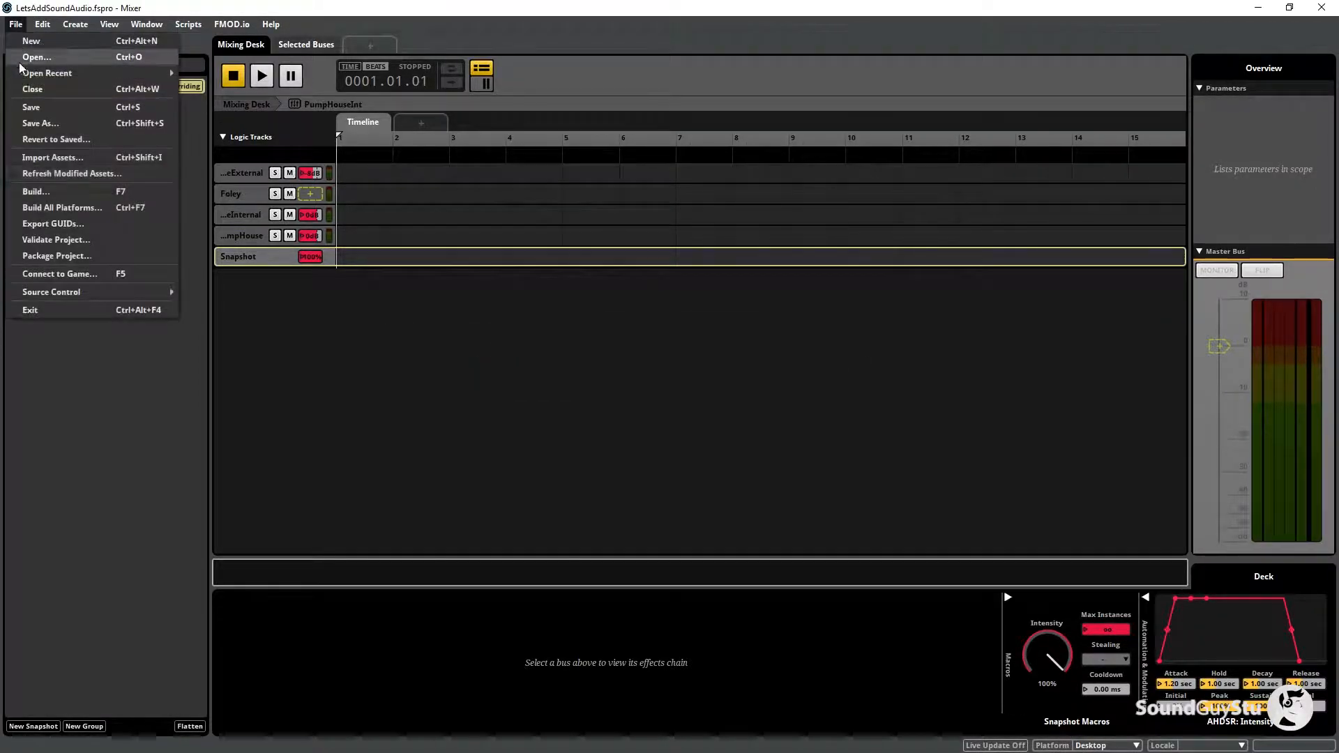
left_click(52, 194)
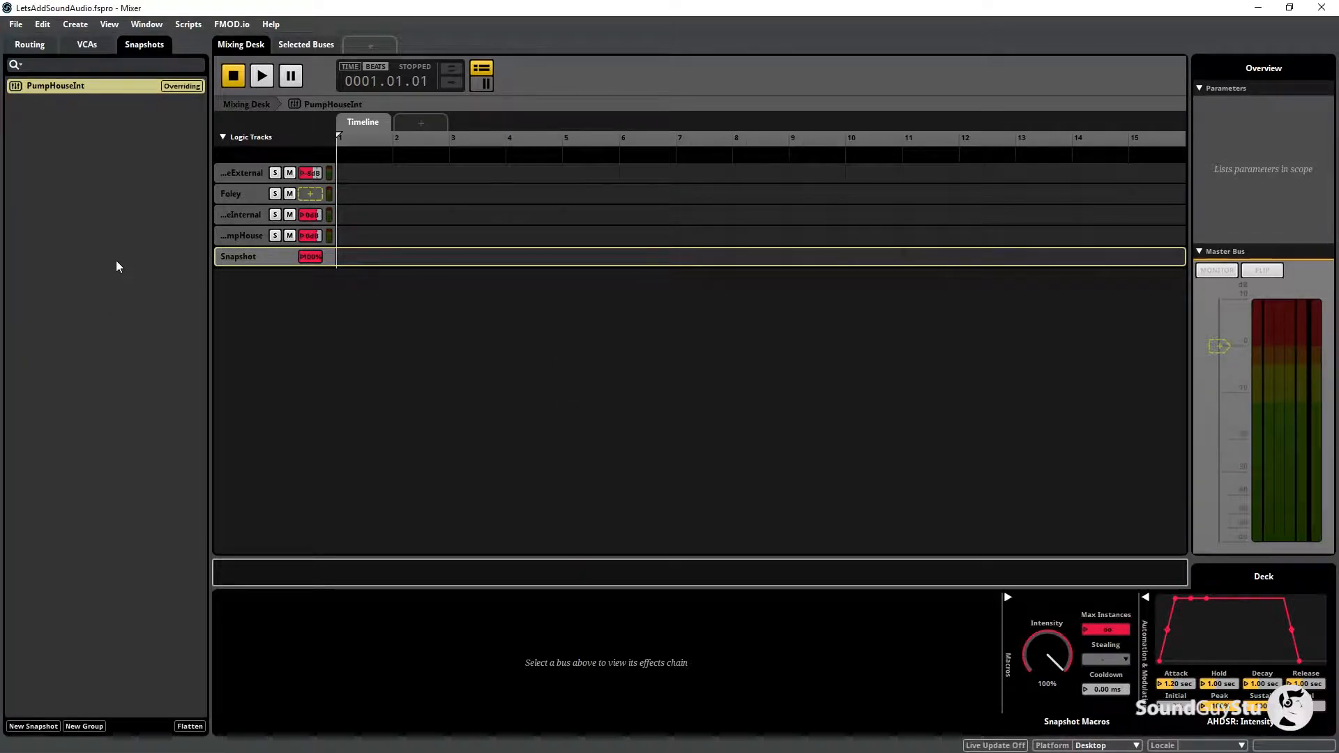
left_click(30, 46)
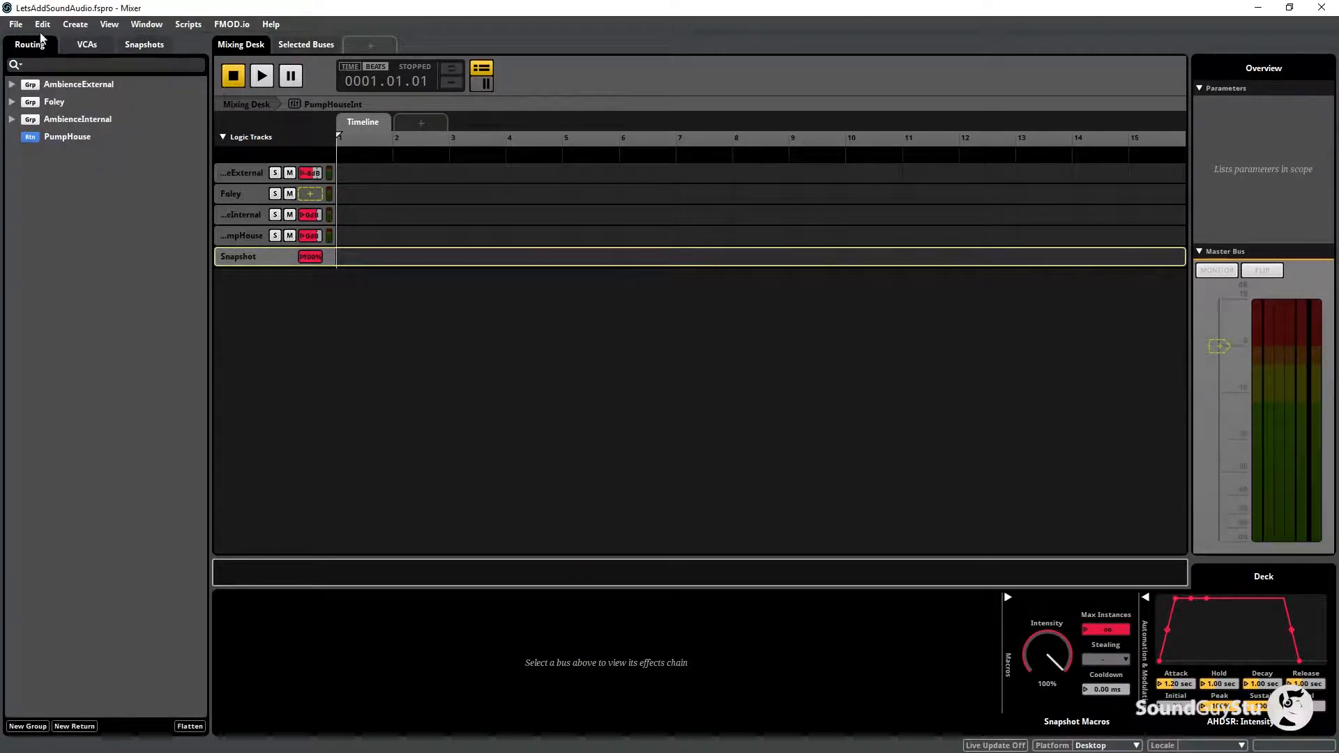
Step: Switch to Unreal Editor and playtest the level inside and outside the pumphouse to hear the rebuilt snapshot transition
key("alt+Tab")
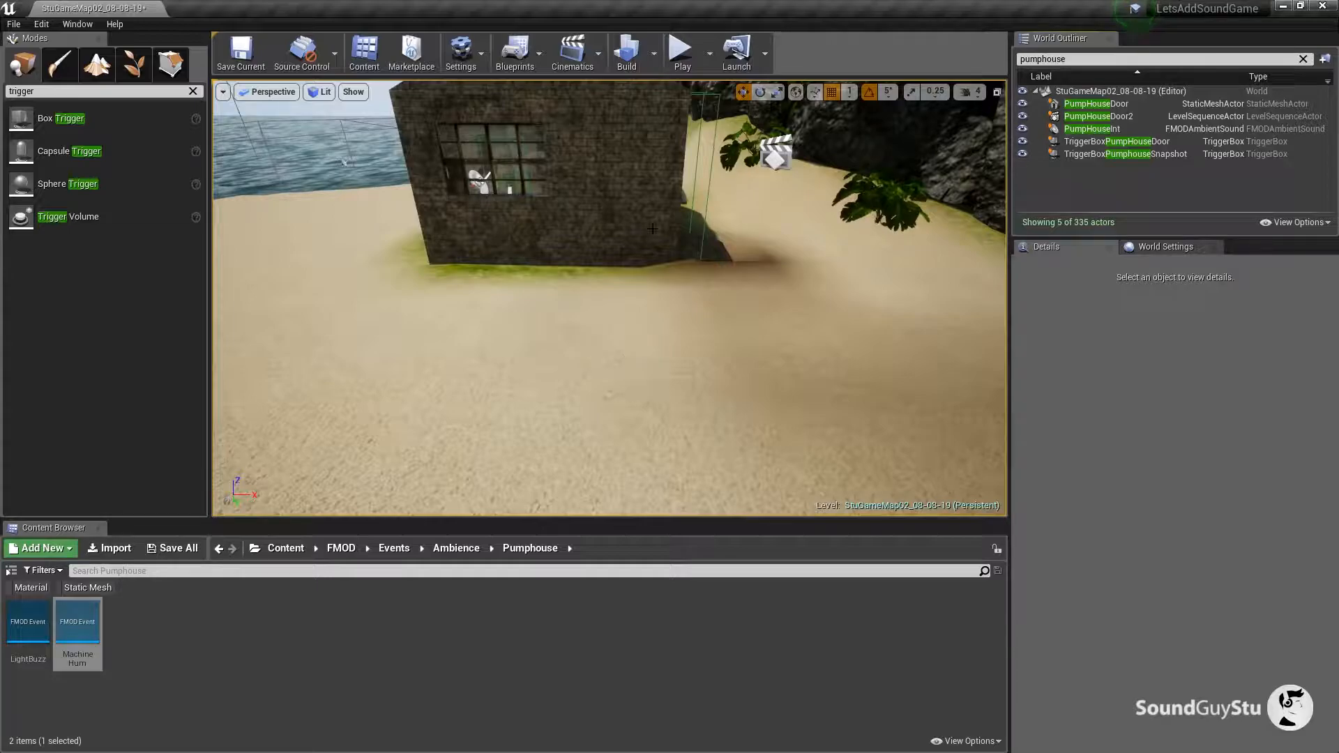
left_click(681, 51)
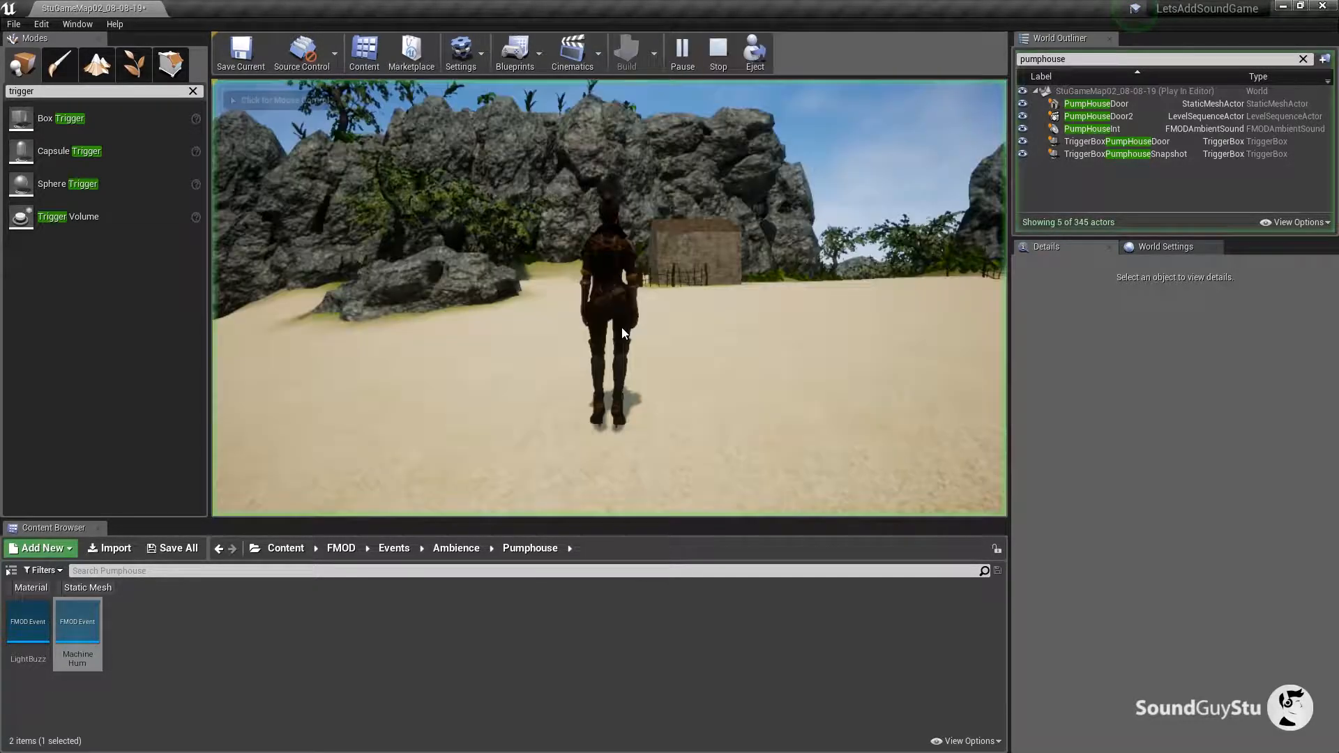
key("w")
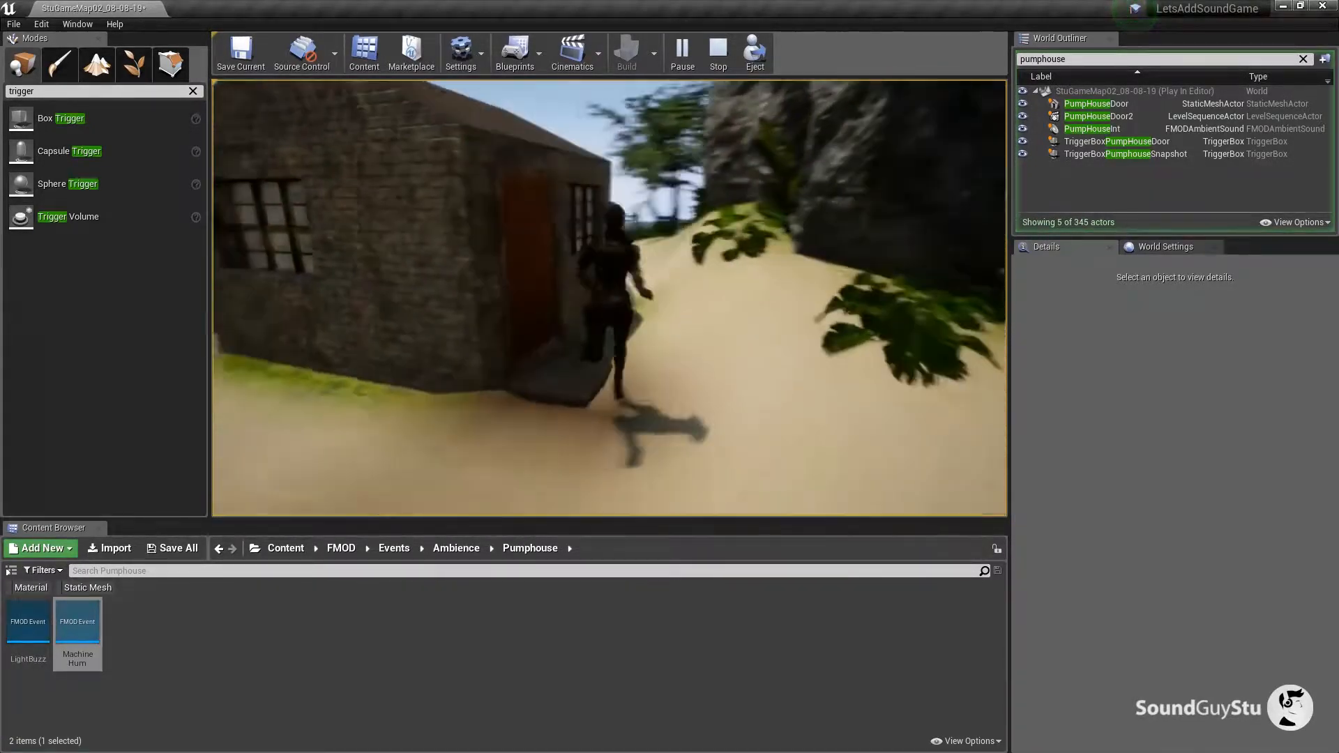
key("a")
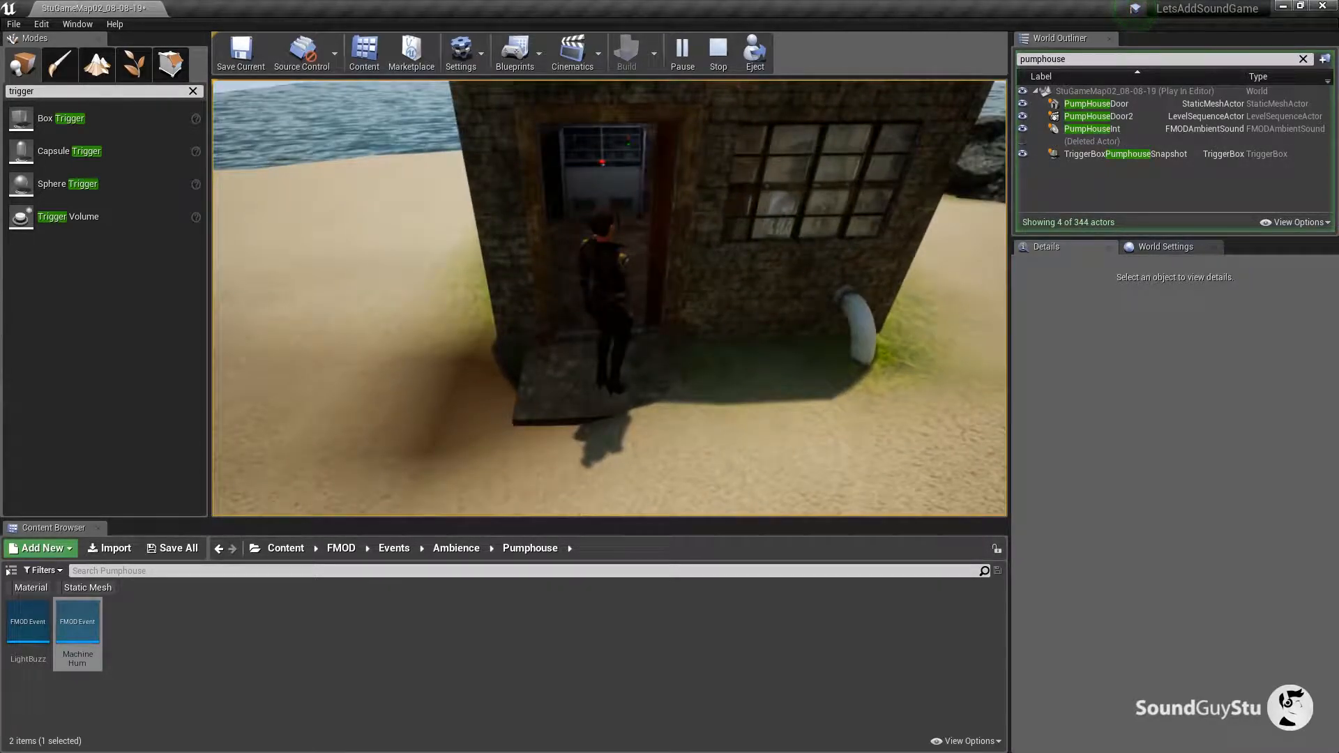
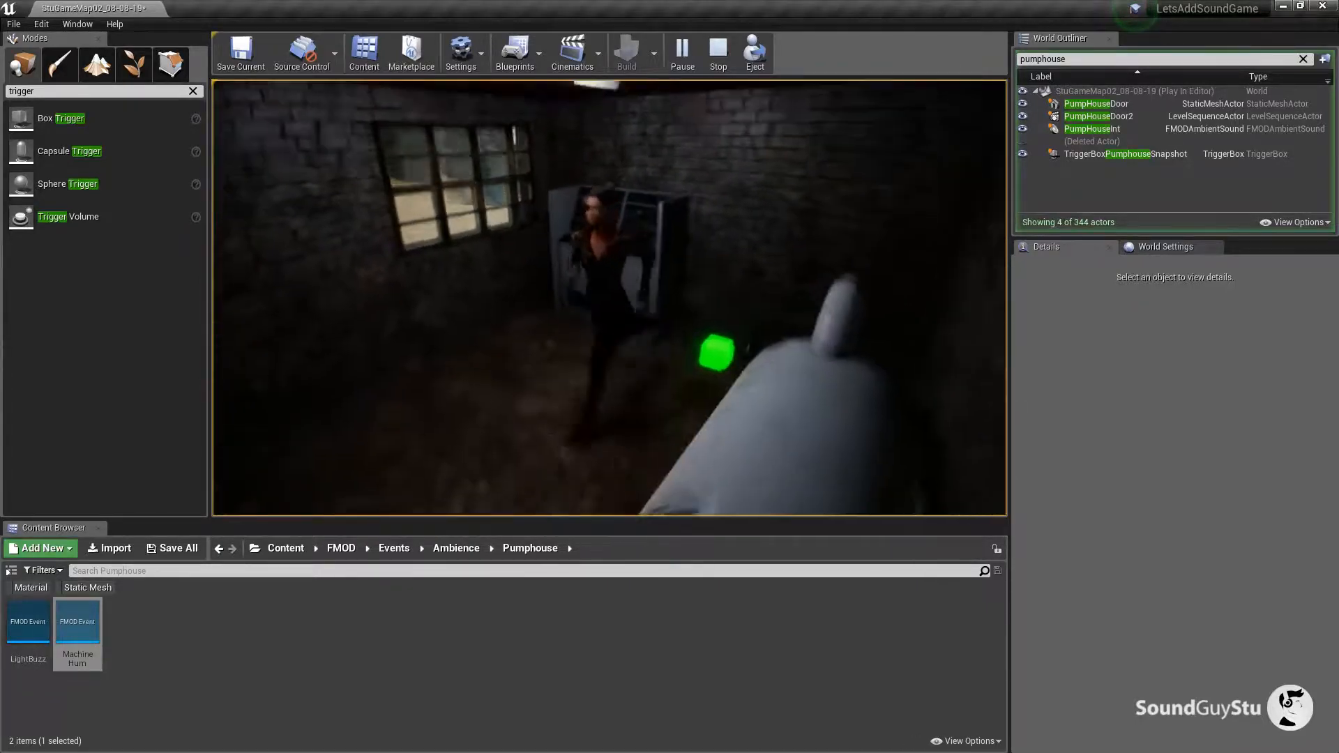
key("s")
key("a")
key("Escape")
left_click(576, 341)
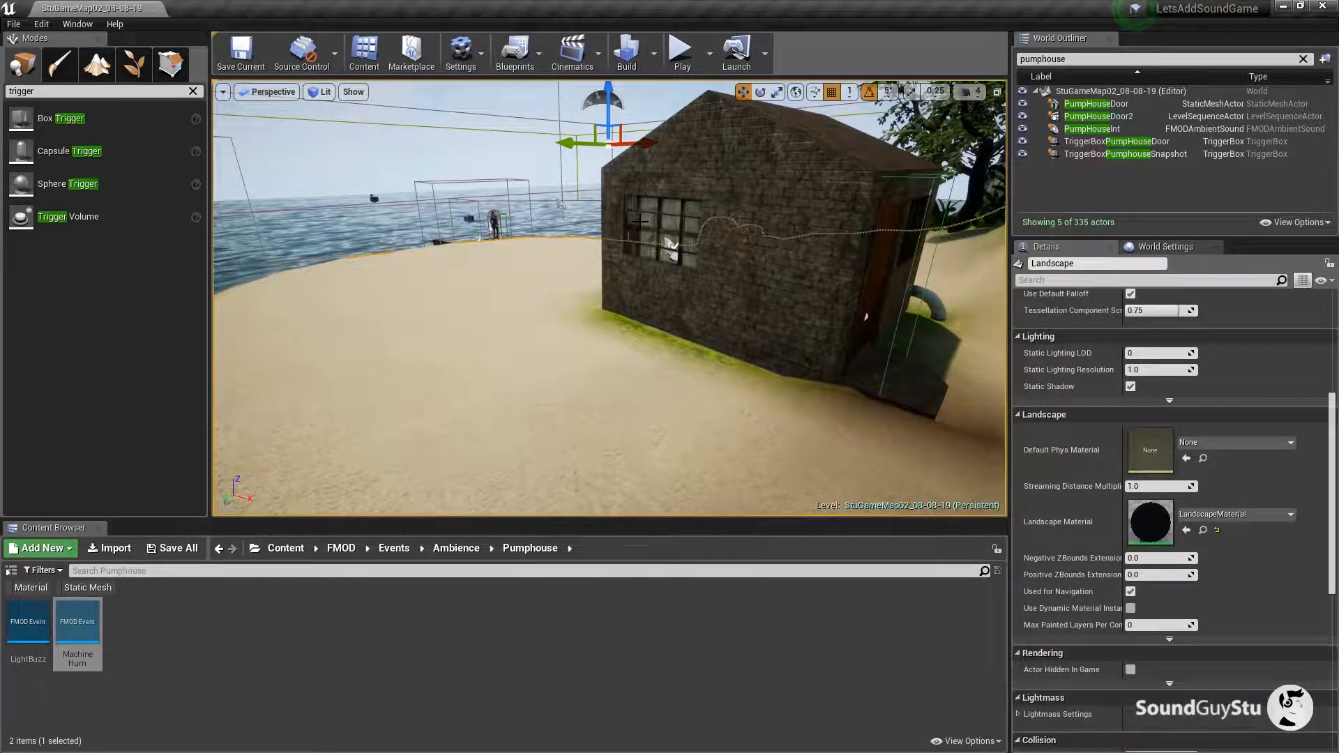
Step: Start another playtest, run to the pumphouse door and enter the building up to the machine cabinet
left_click(680, 64)
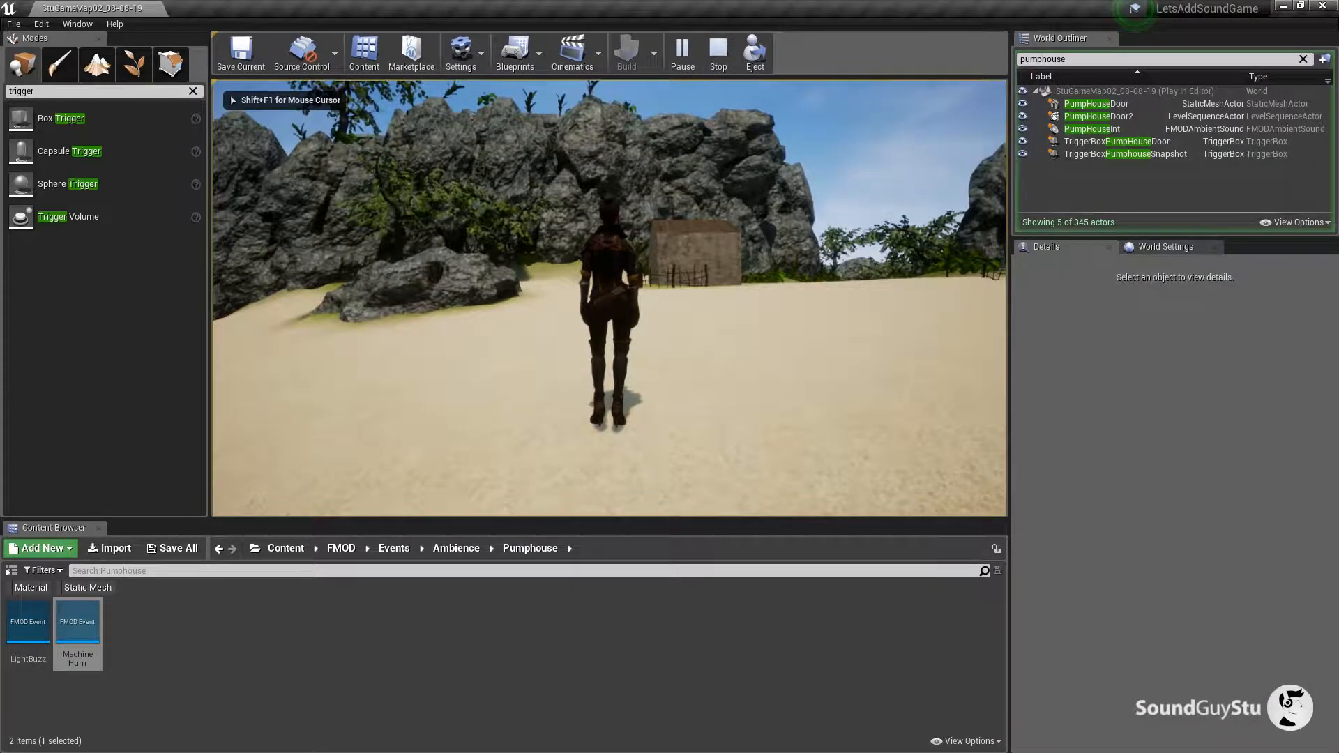
key("w")
key("d")
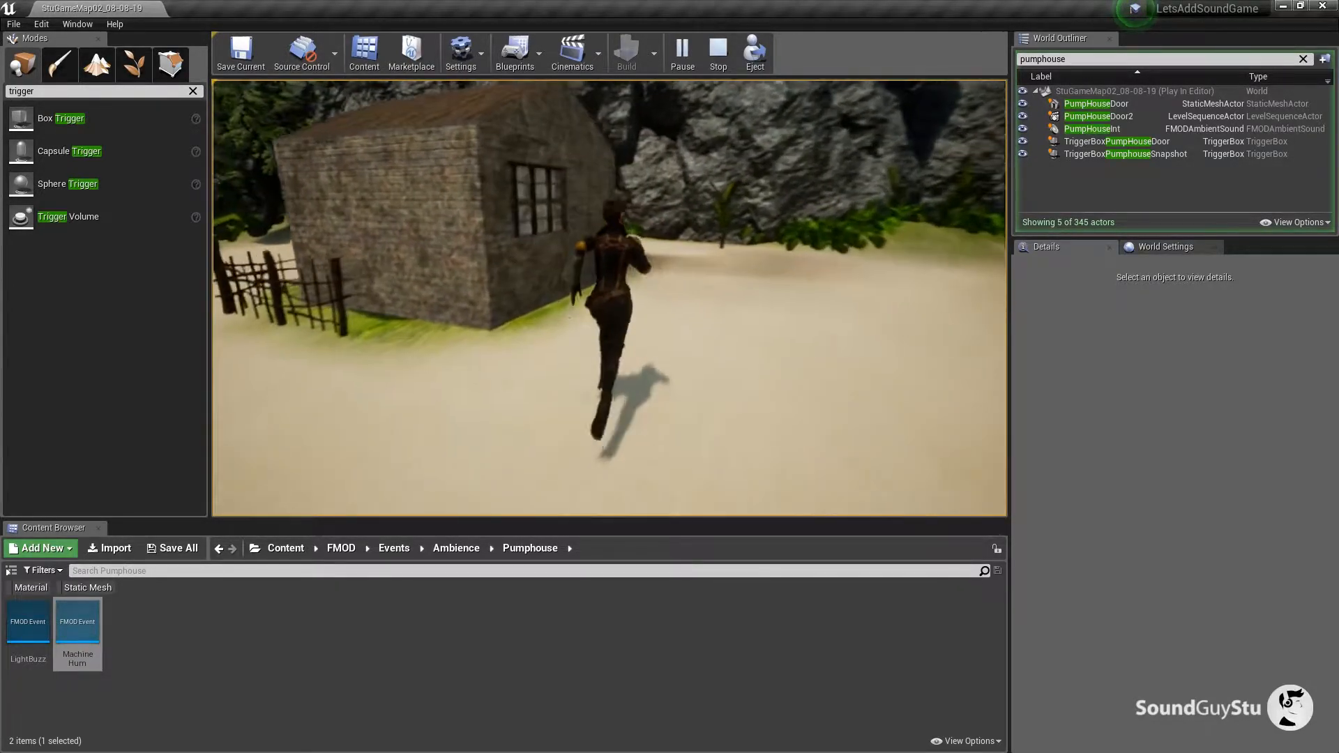
key("d")
key("w")
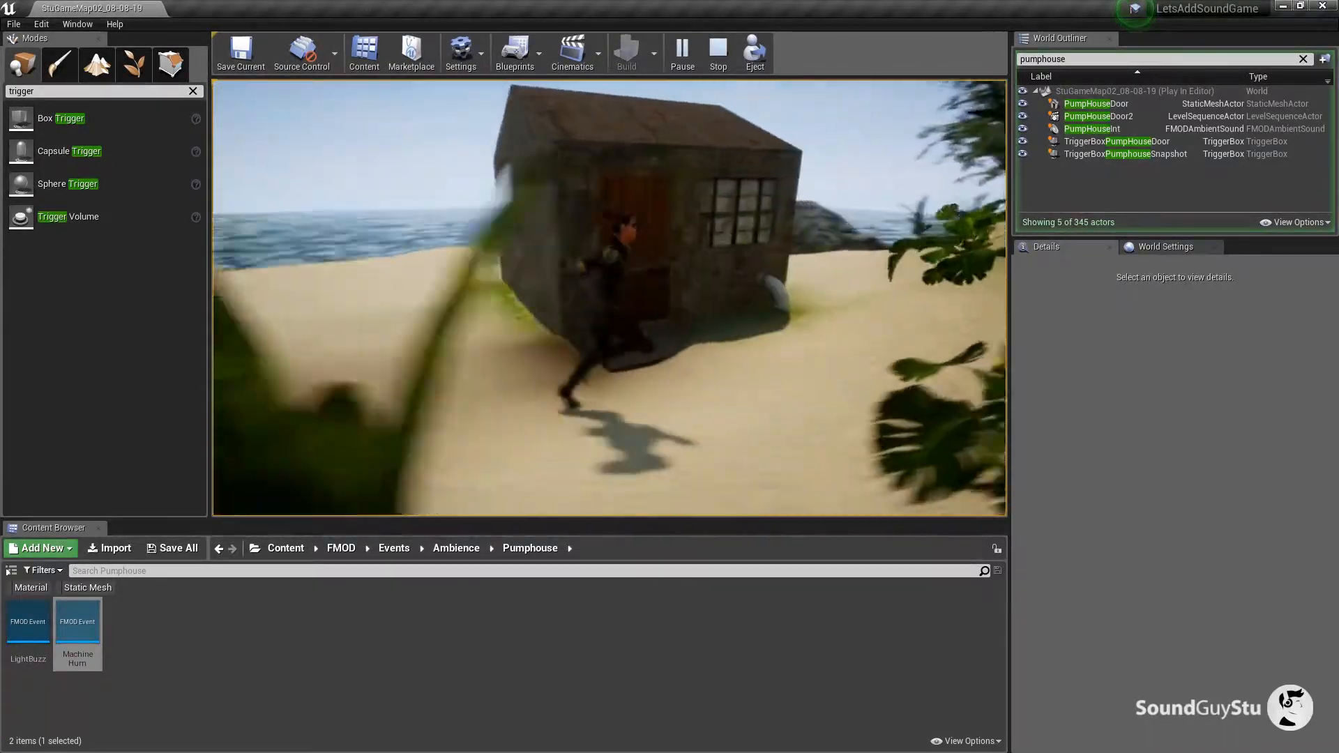
key("w")
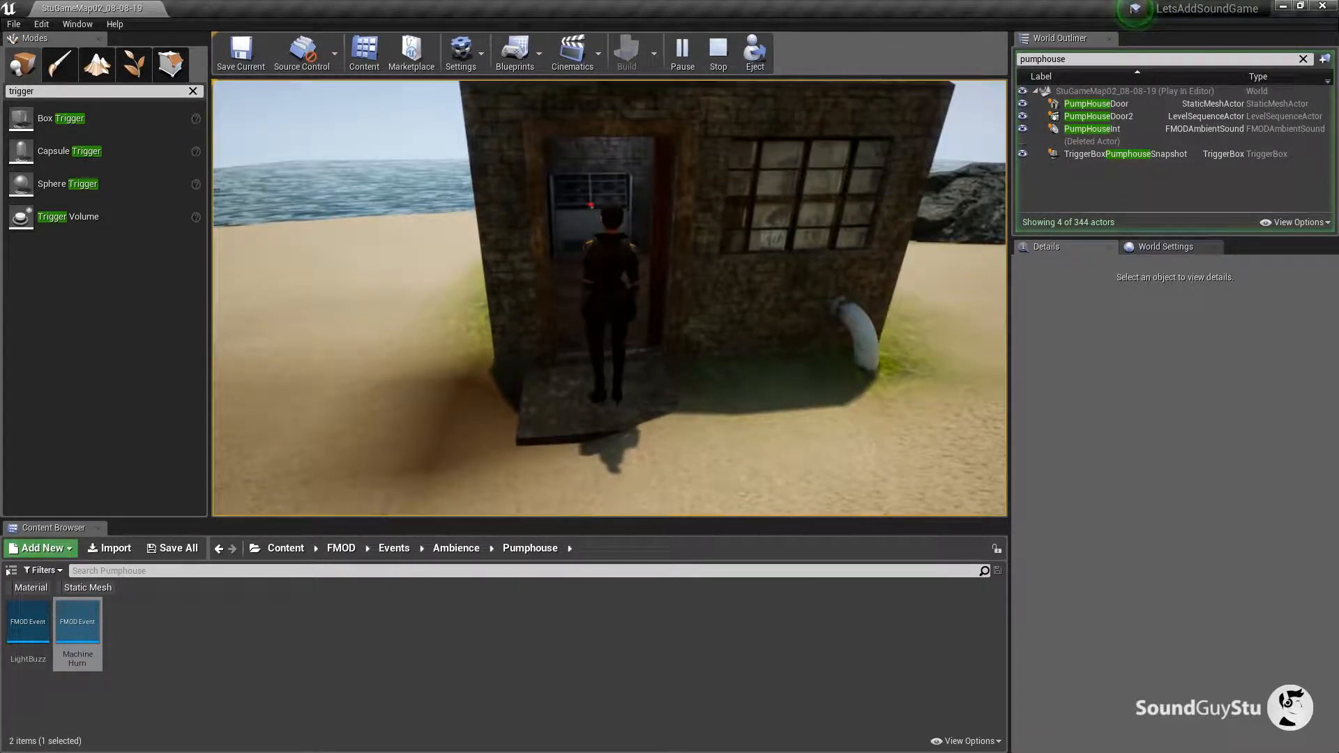
key("w")
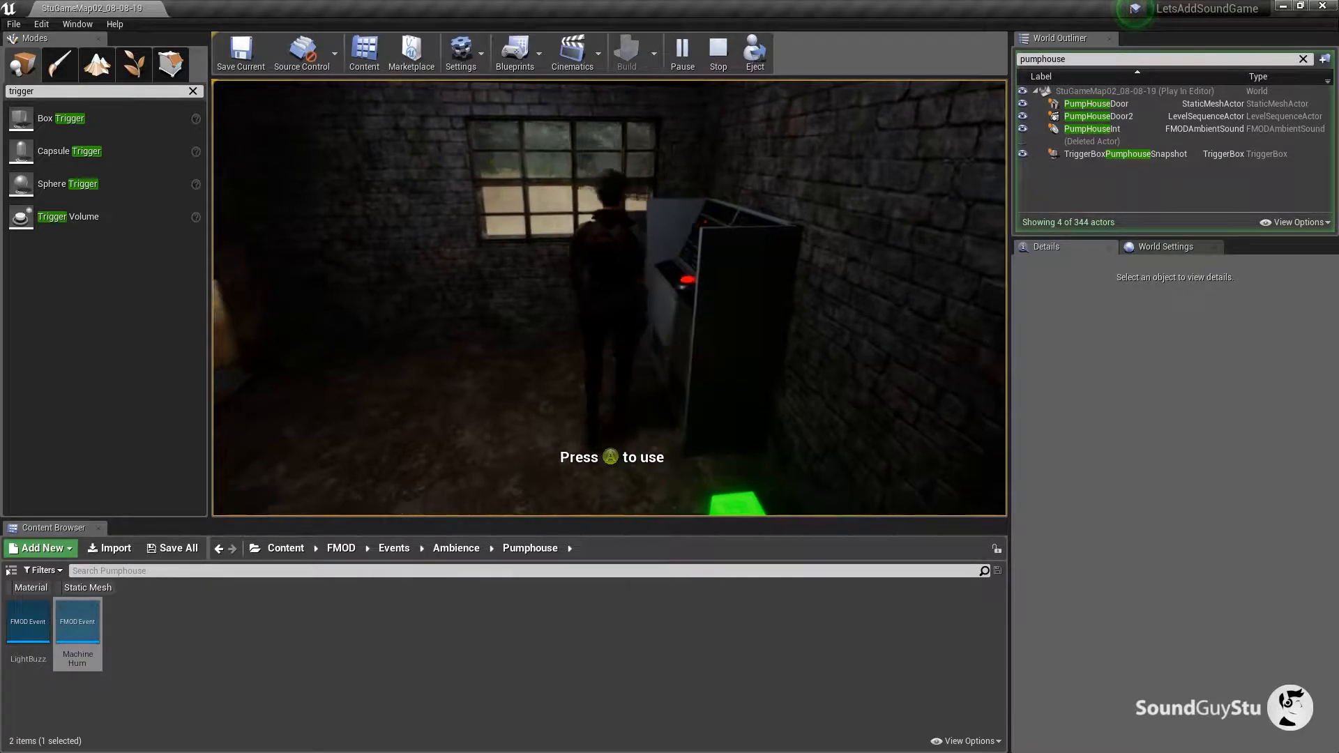
Step: Run repeatedly out of the pumphouse and back inside to hear the snapshot fade in and out
key("w")
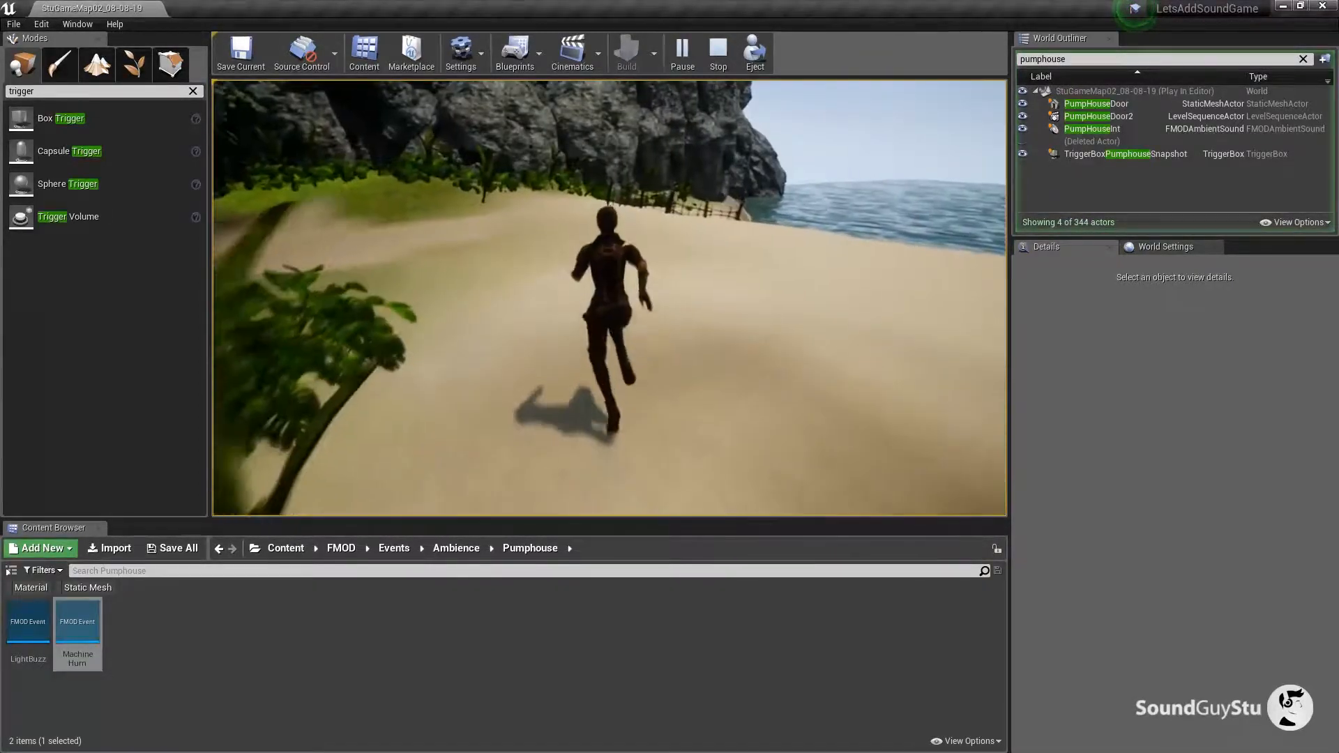
key("d")
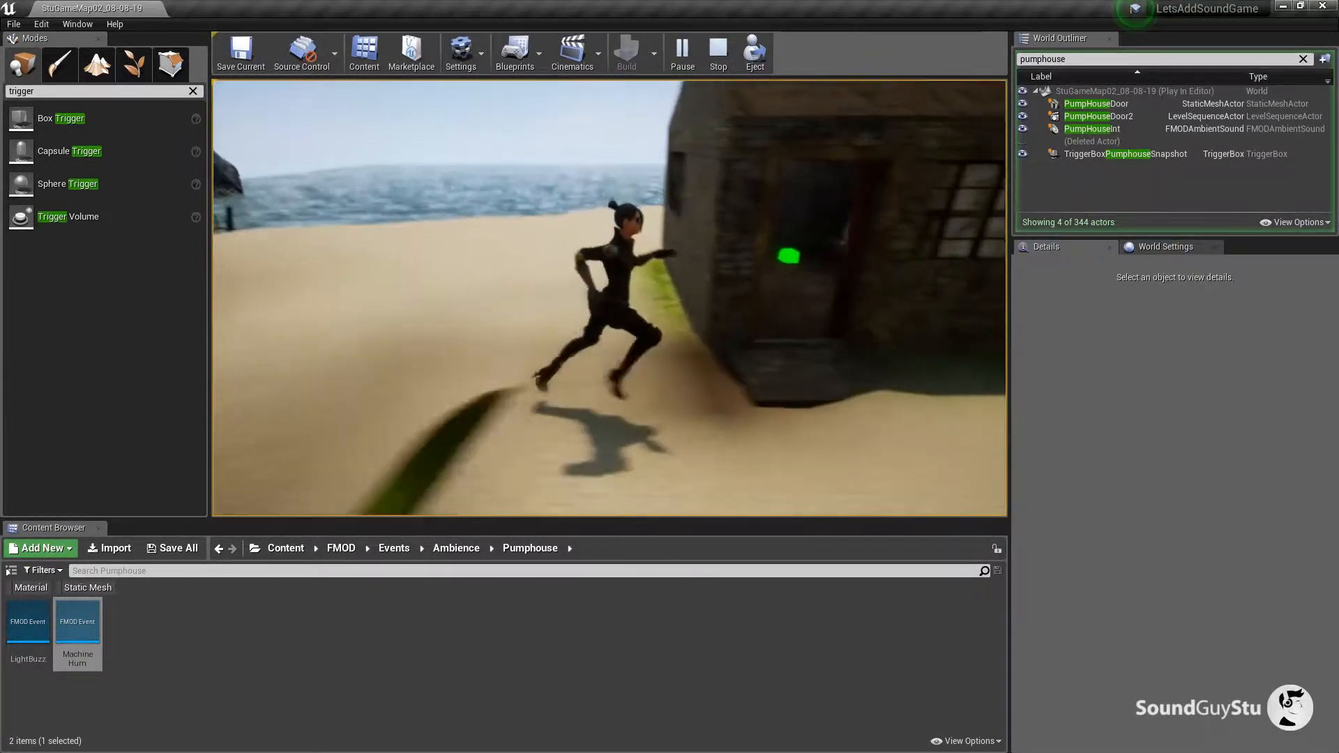
key("w")
key("s")
key("a")
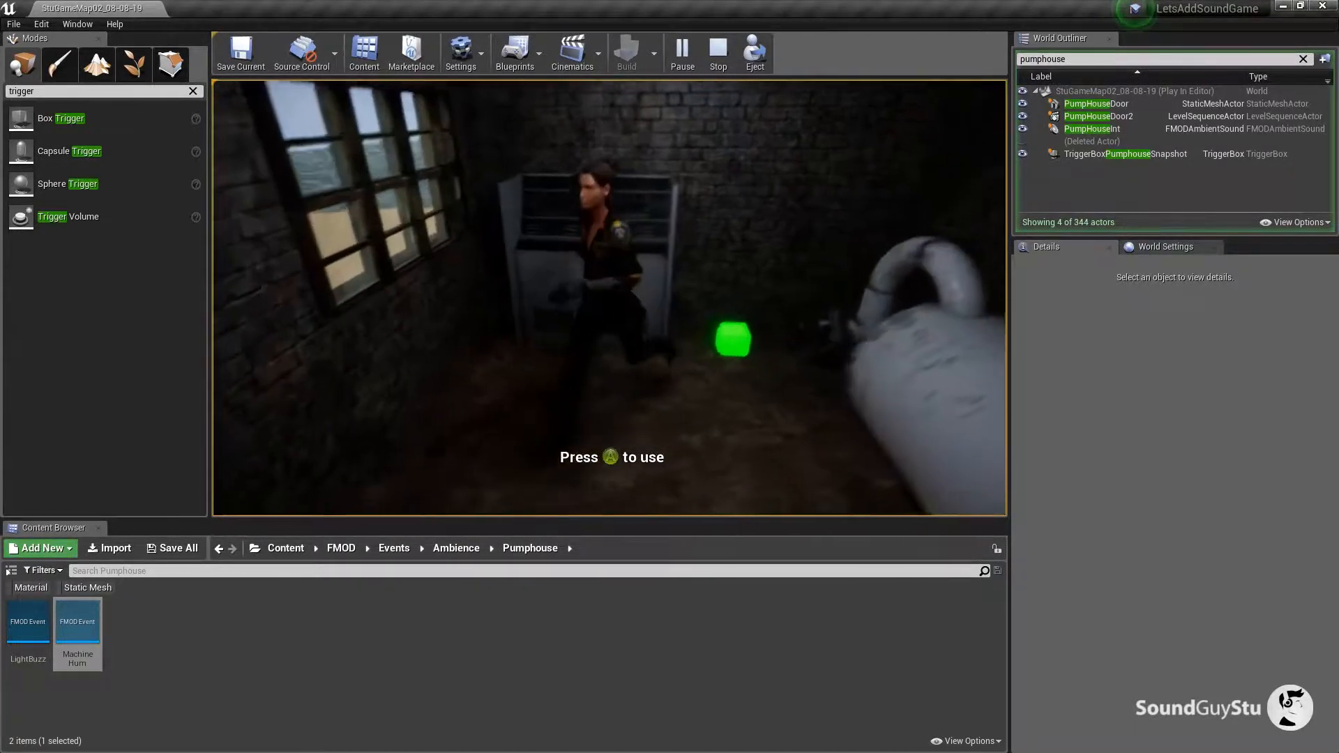
key("s")
key("d")
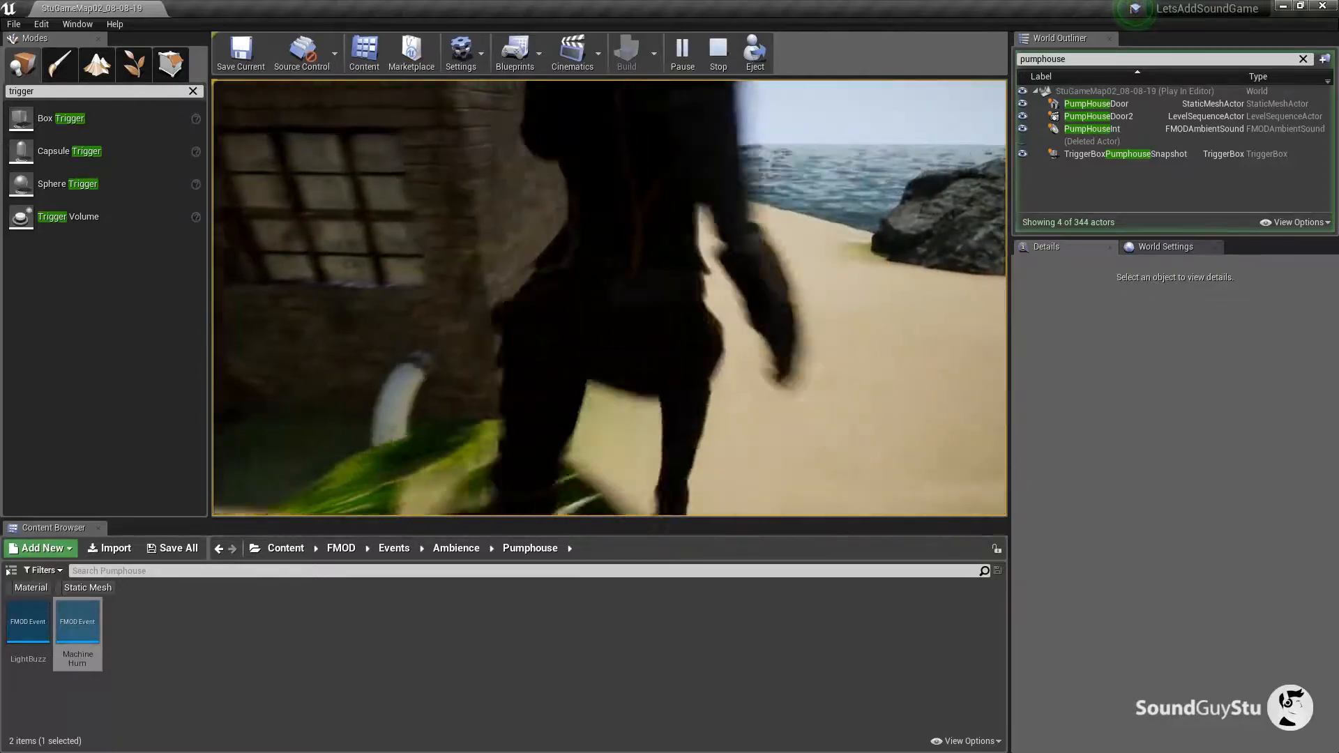
key("d")
key("w")
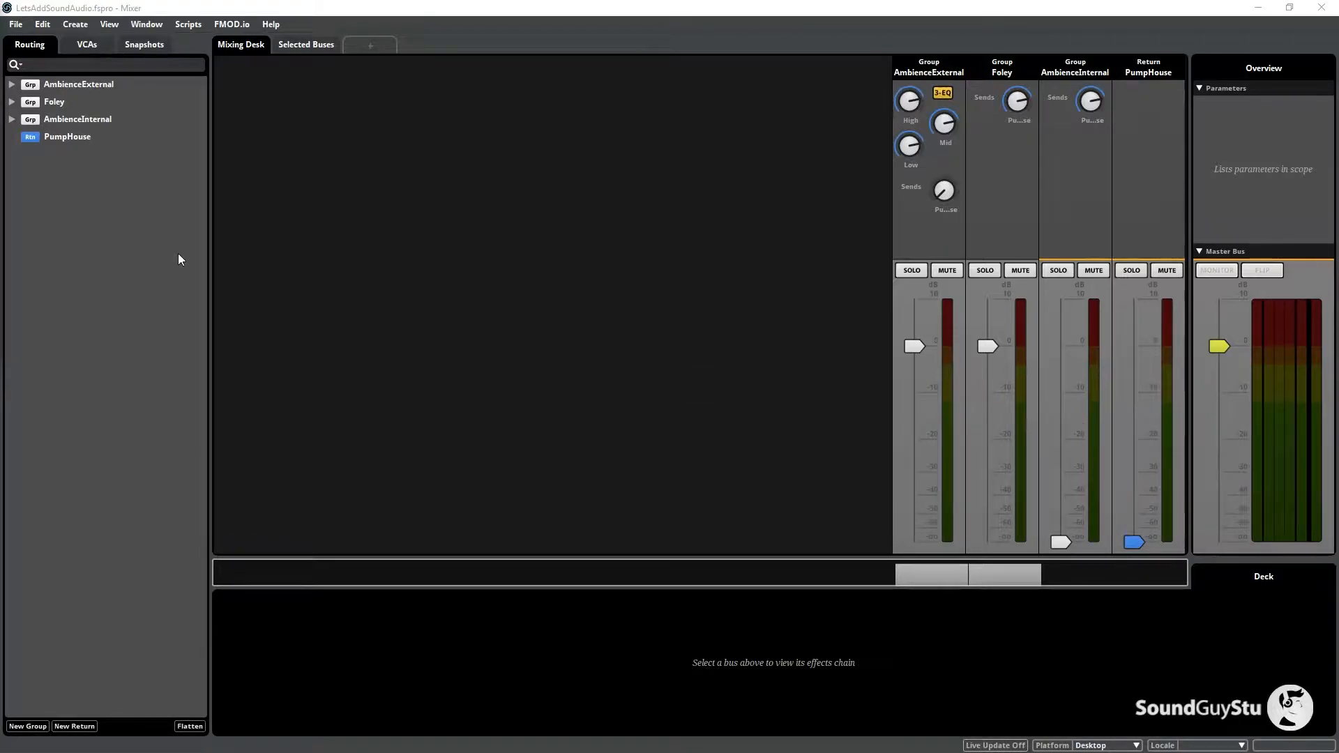
Step: In the FMOD Studio mixer, create a new return bus named Cave01
right_click(51, 185)
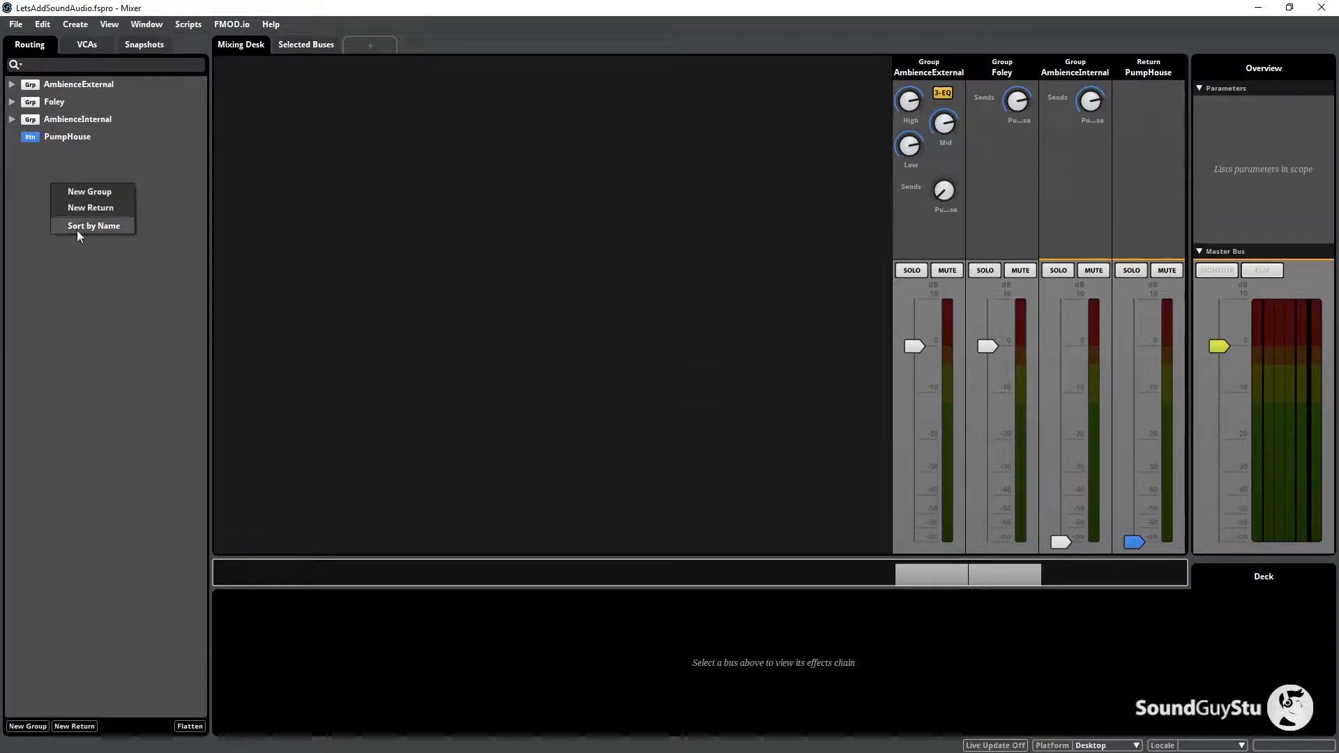
left_click(90, 208)
type("Cave01")
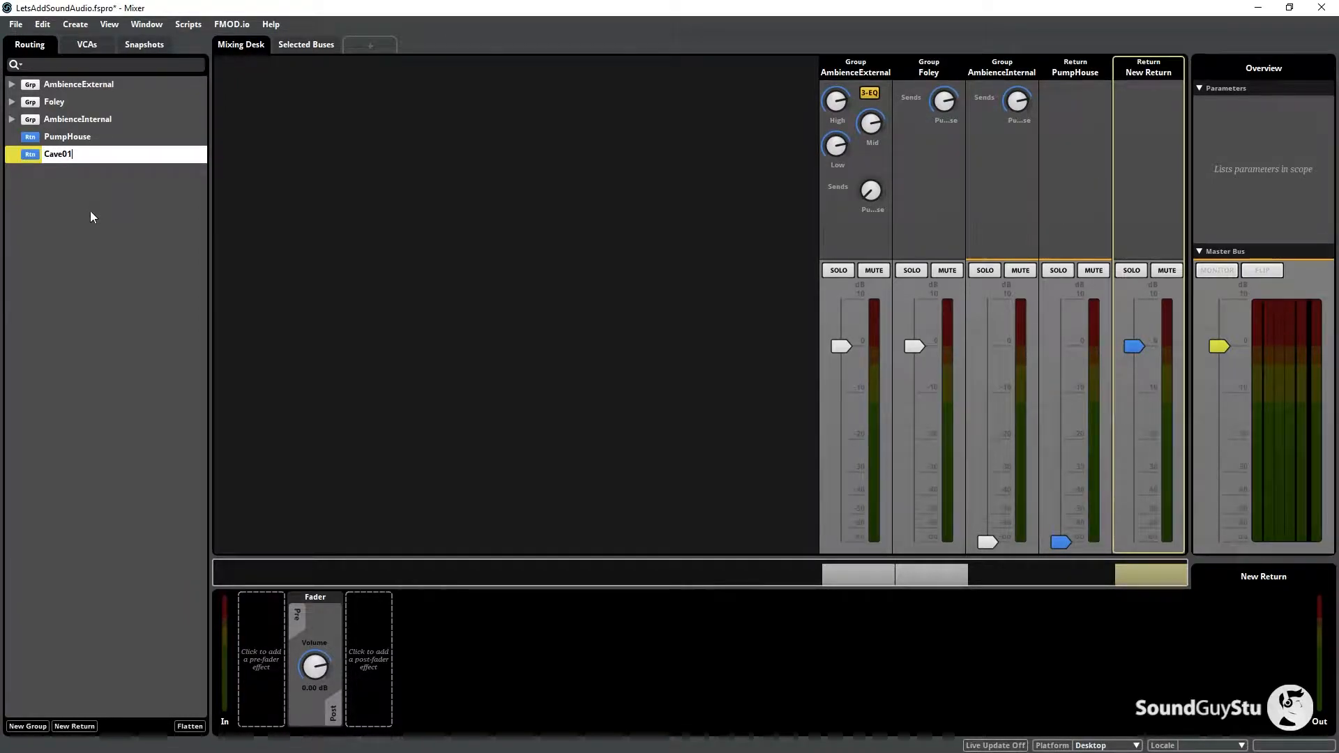
key("Return")
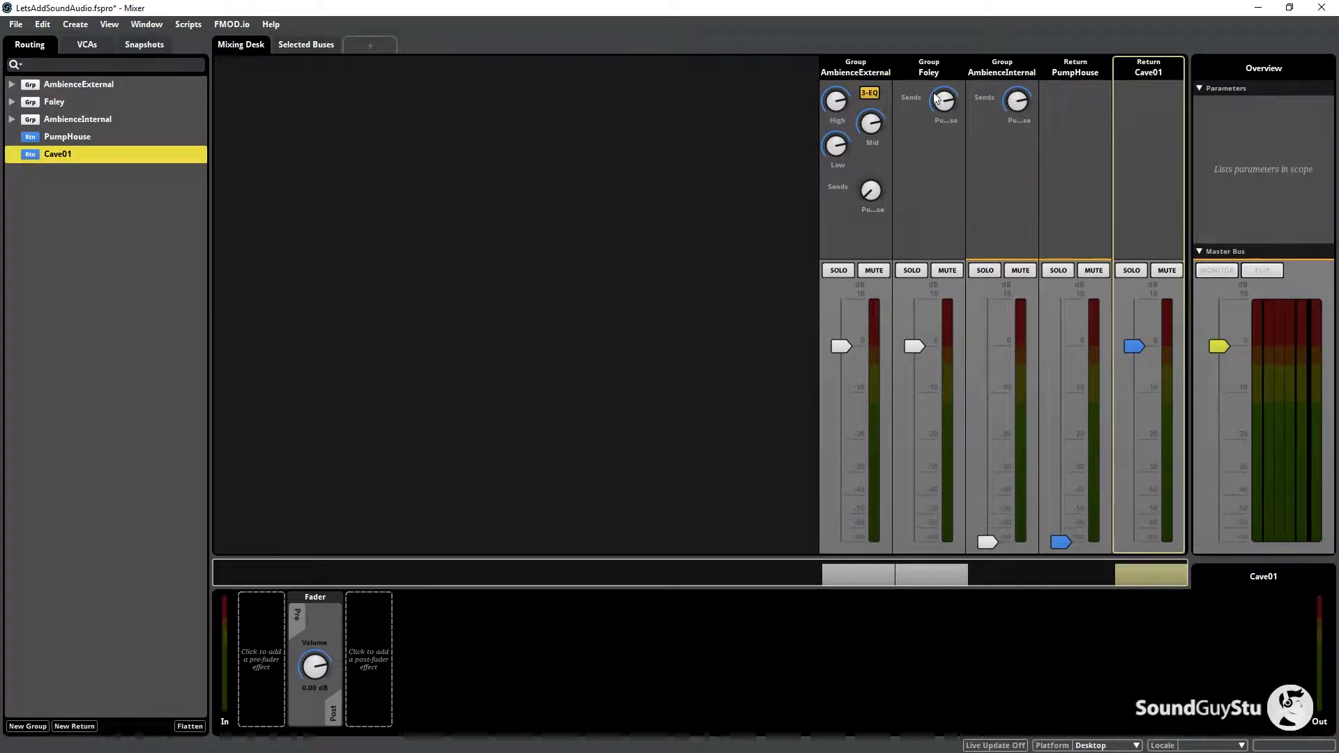
Step: Add post-fader sends to Cave01 on the AmbienceExternal and Foley groups, with both send levels at 0 dB
right_click(857, 230)
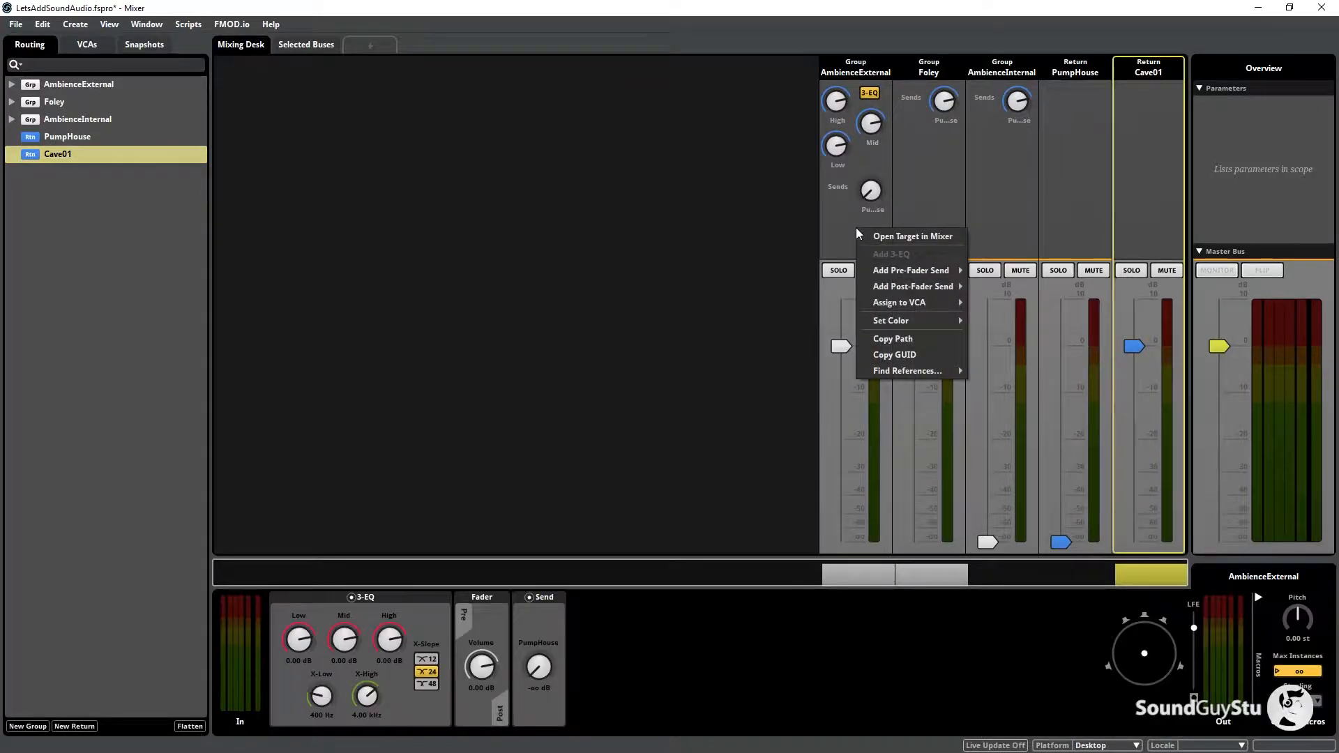
mouse_move(920, 287)
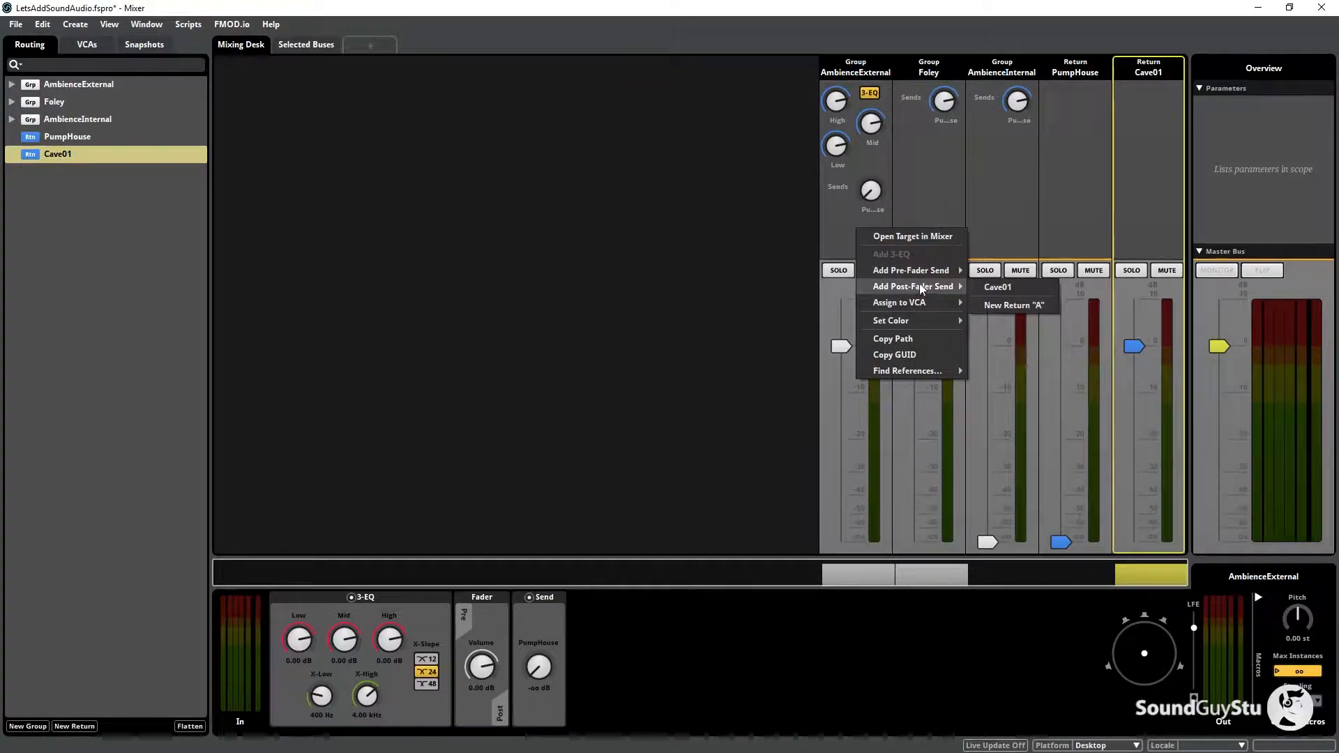
left_click(999, 287)
left_click_drag(837, 221, 836, 198)
right_click(910, 197)
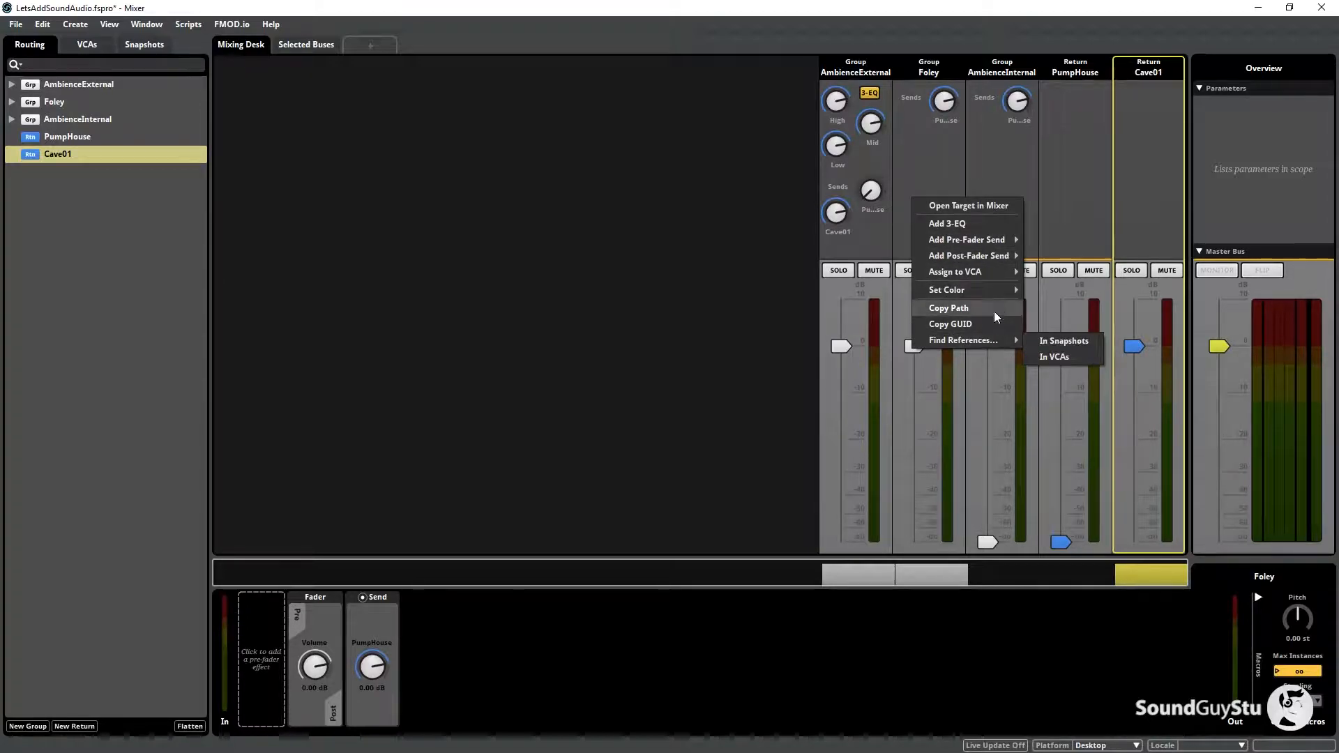
mouse_move(999, 255)
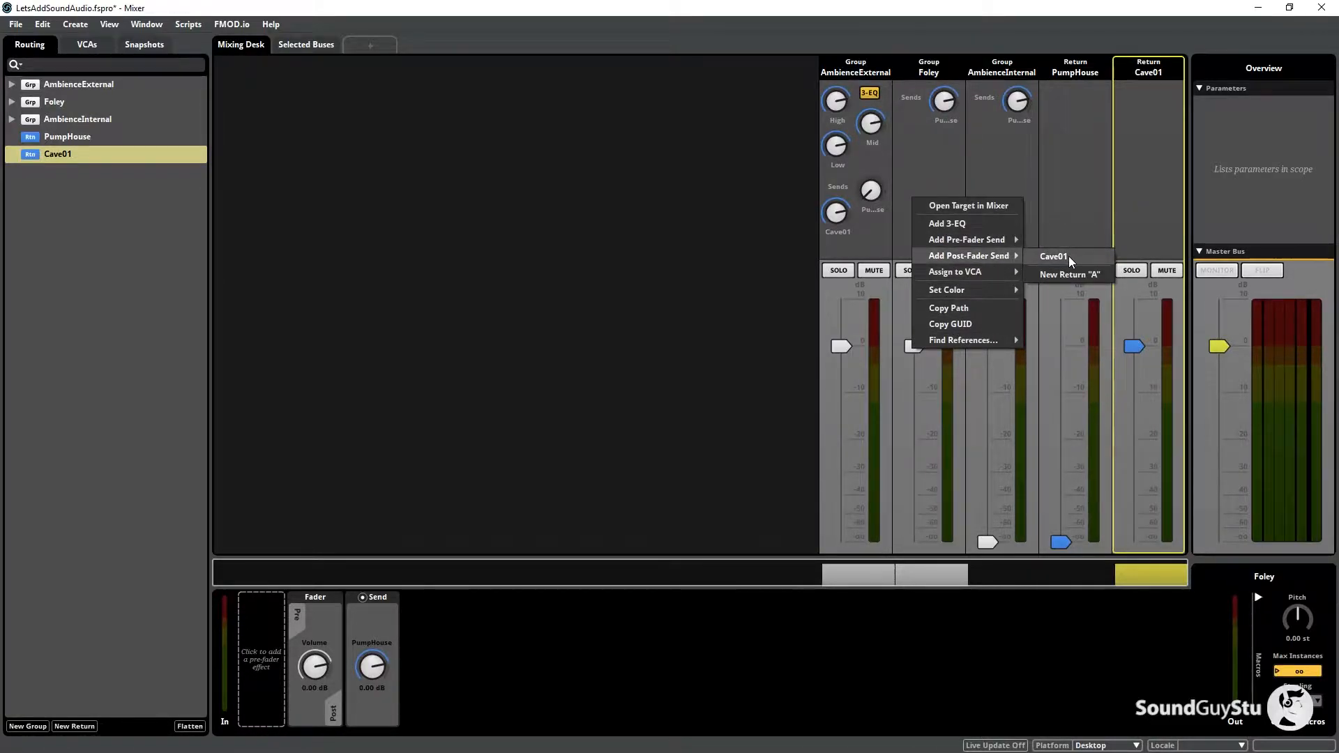
left_click(1067, 257)
left_click_drag(428, 666, 428, 638)
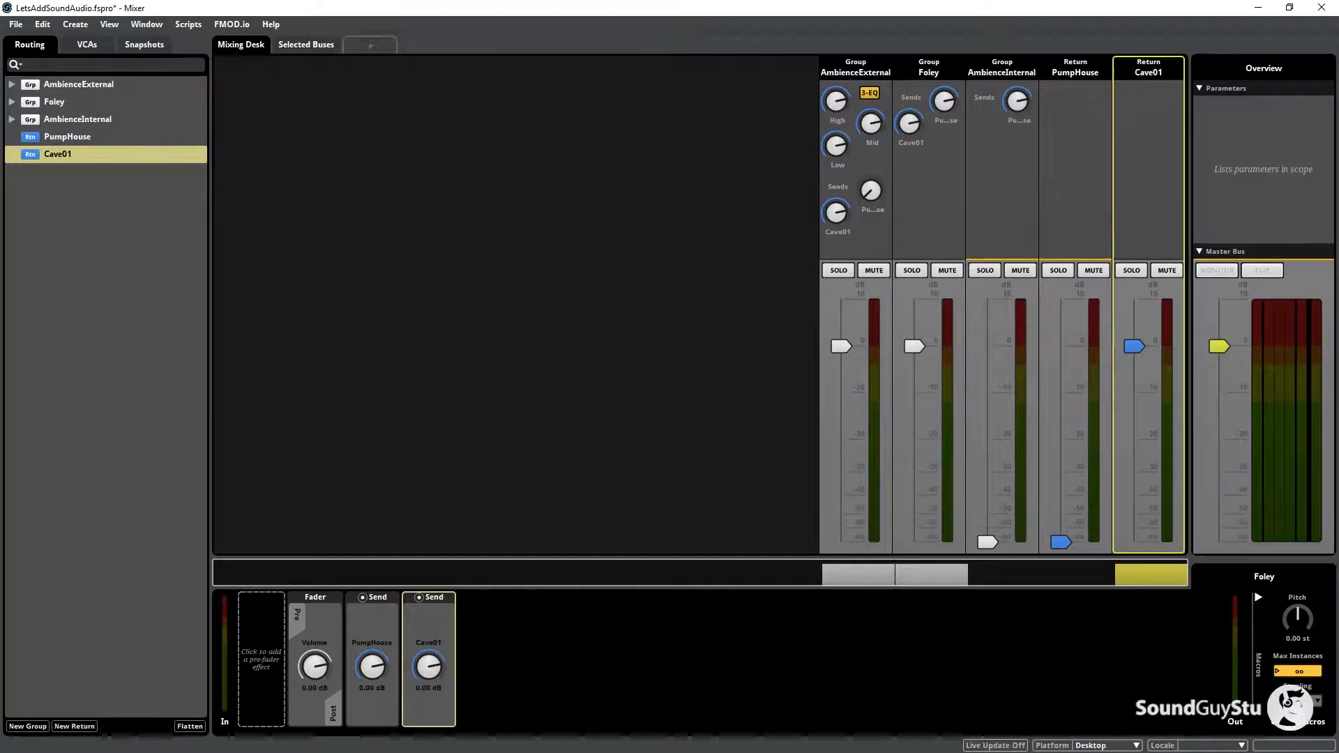
Step: Add an FMOD Reverb as a pre-fader effect on the Cave01 return
left_click(931, 214)
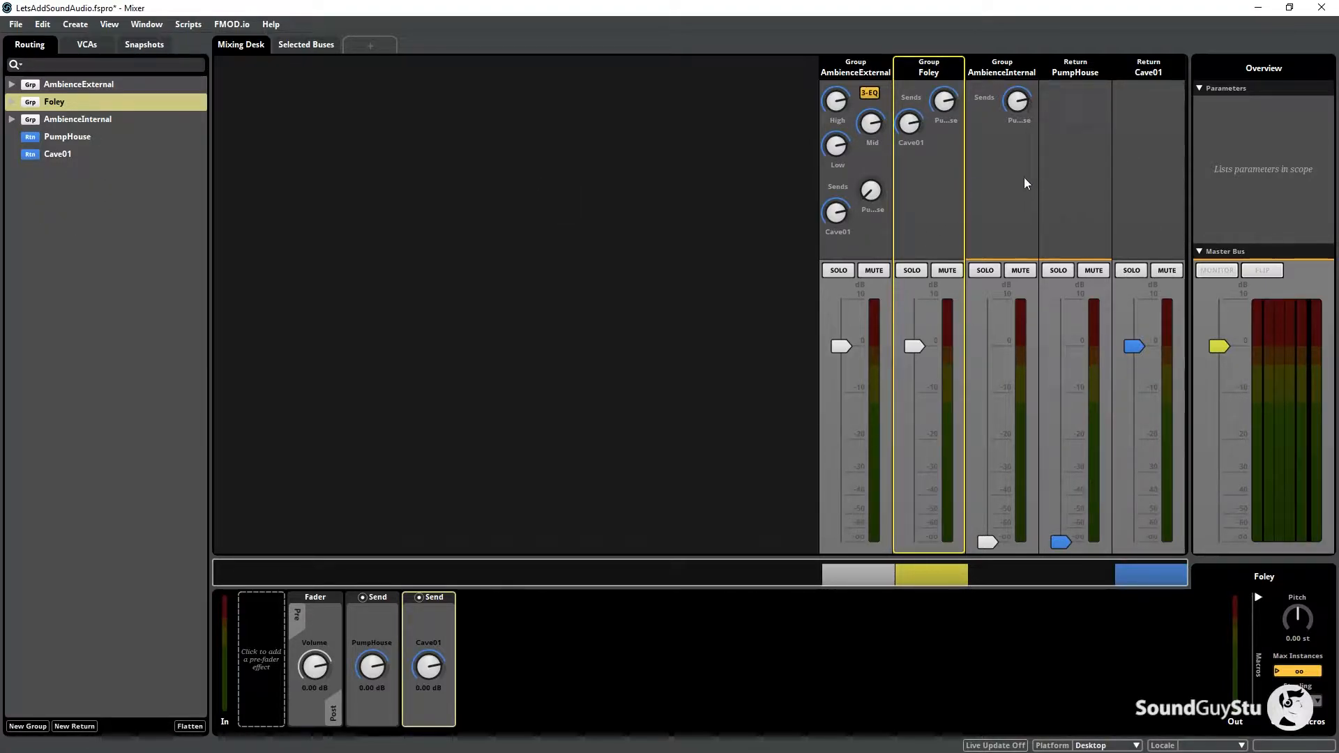
left_click(1152, 173)
right_click(295, 651)
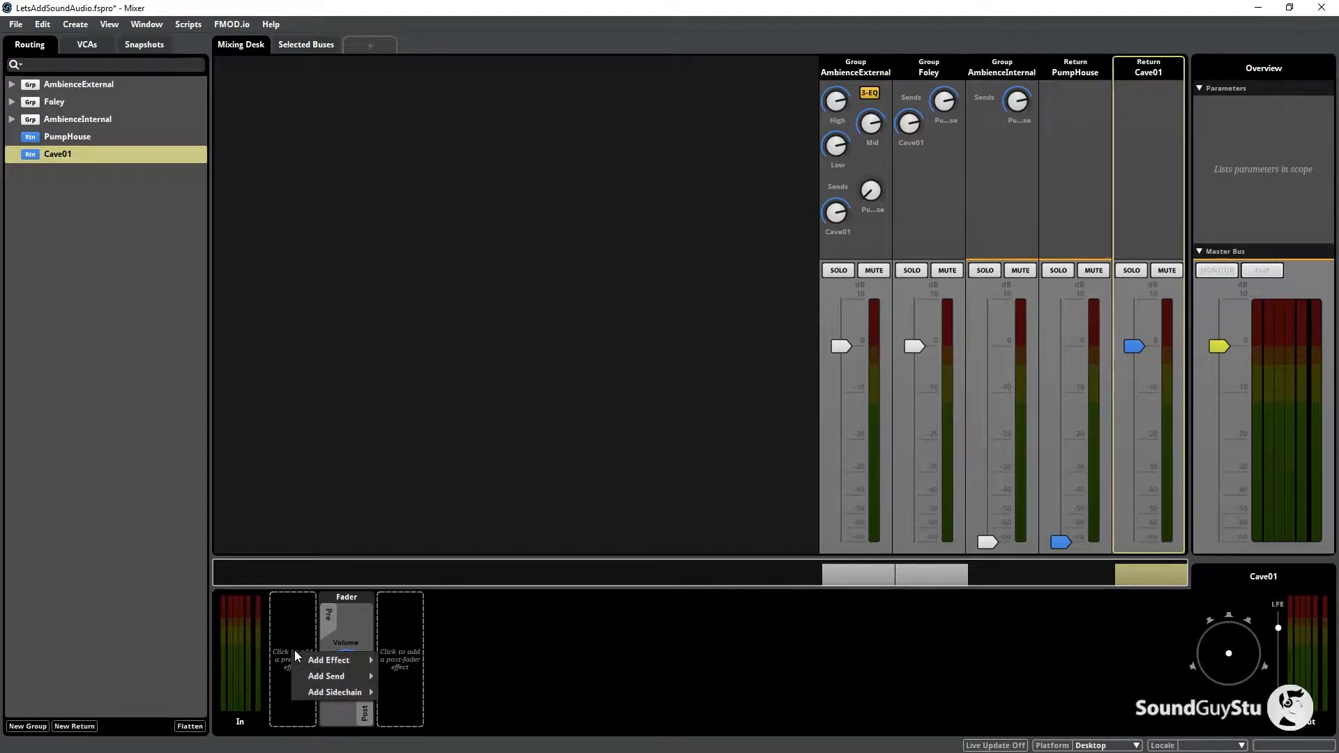
mouse_move(349, 661)
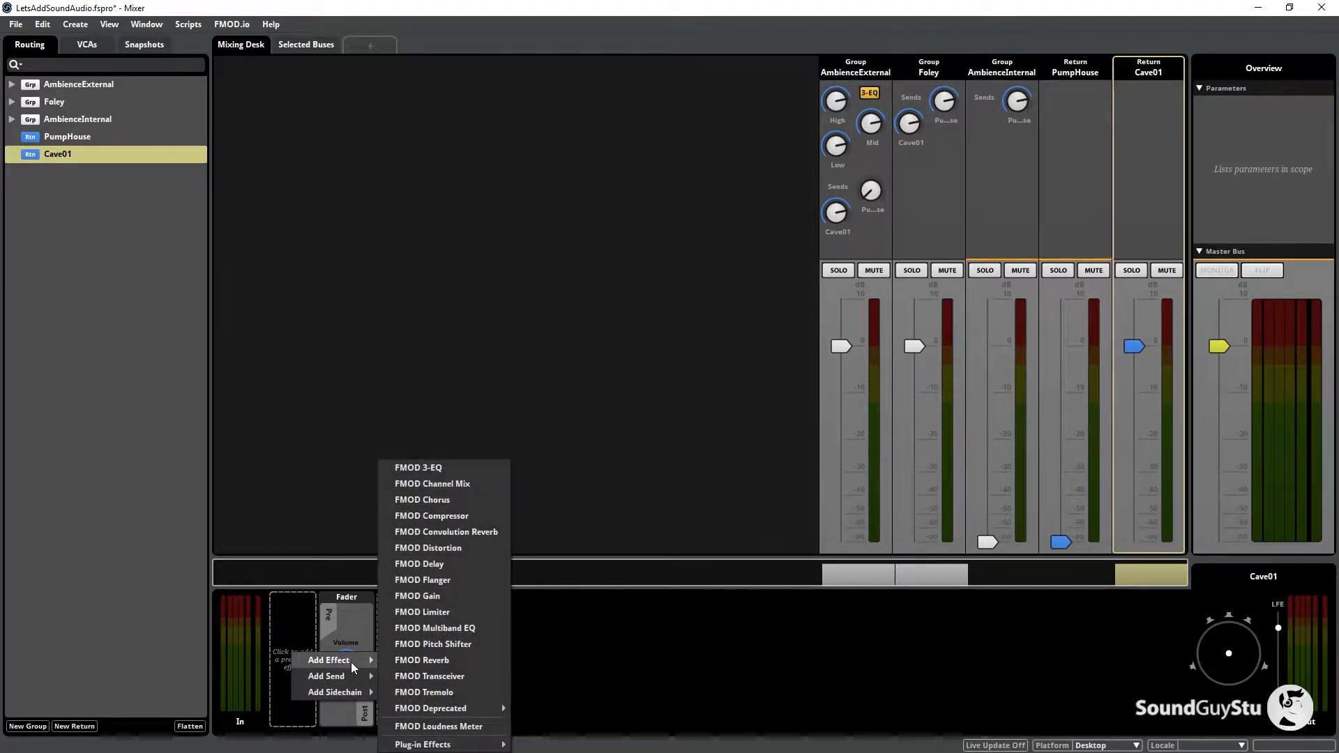
left_click(464, 663)
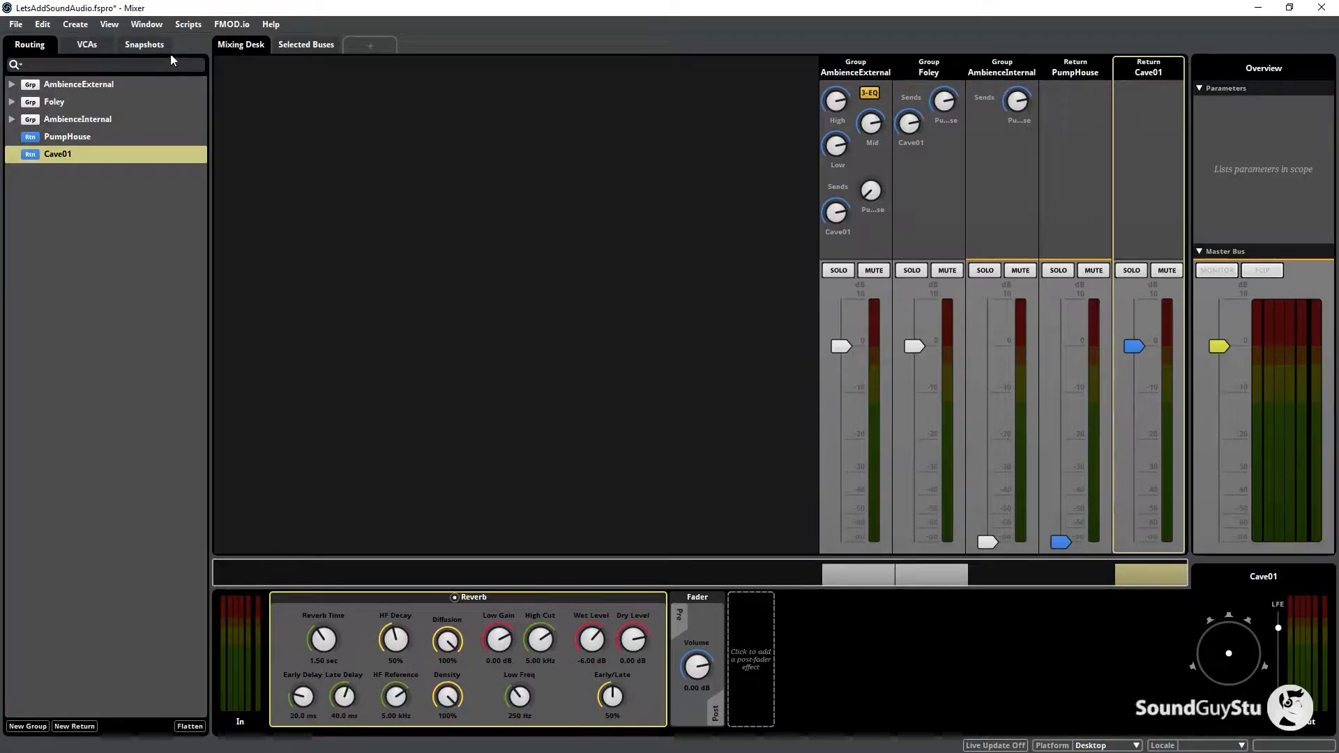
Step: Open the Footsteps event in the Event Editor, add a loop region extending past the Sand instrument's end, and play it
left_click(146, 25)
left_click(177, 110)
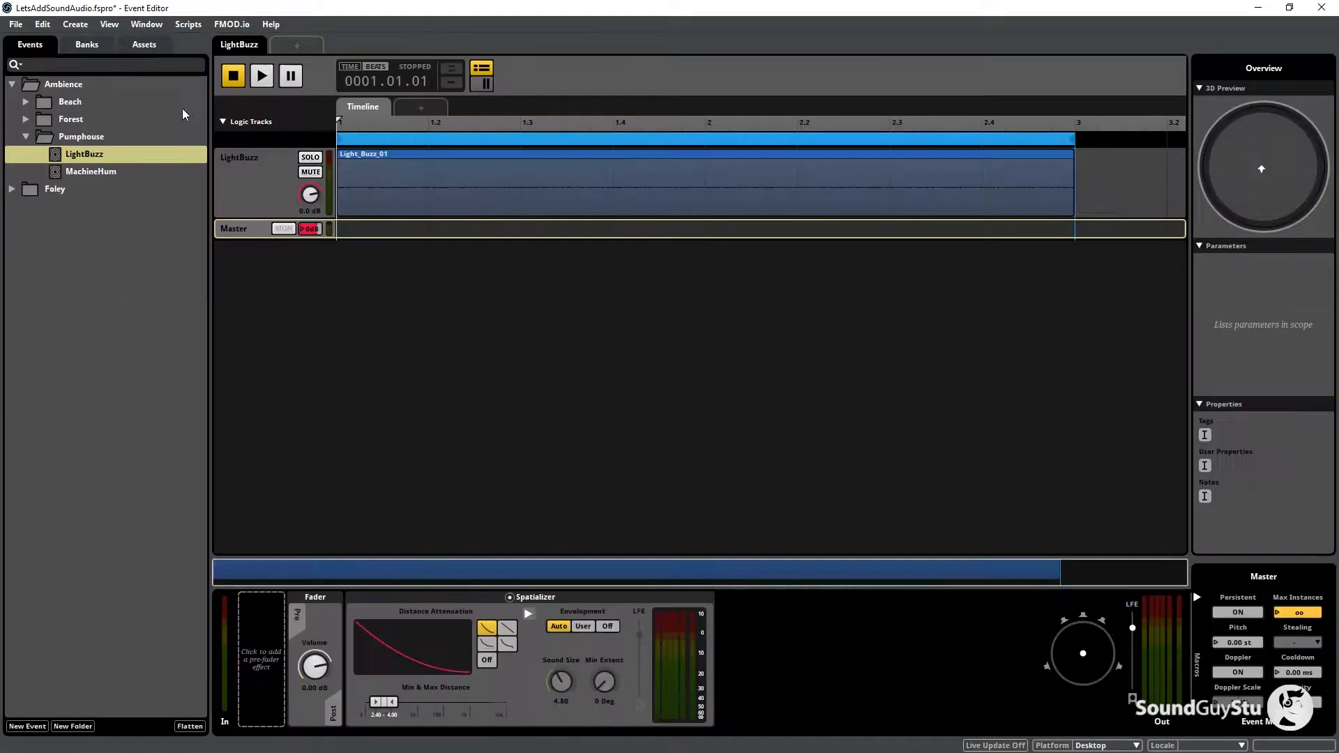
left_click(13, 189)
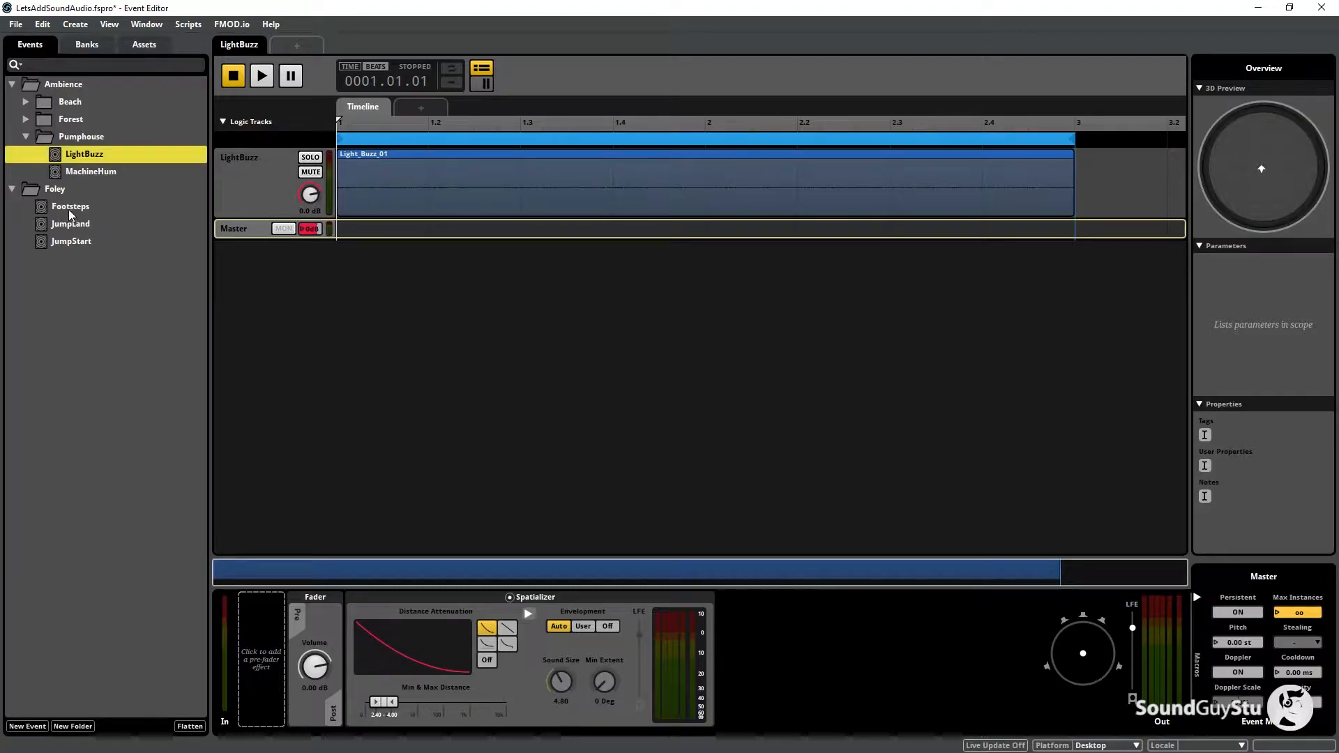
left_click(72, 208)
left_click(813, 192)
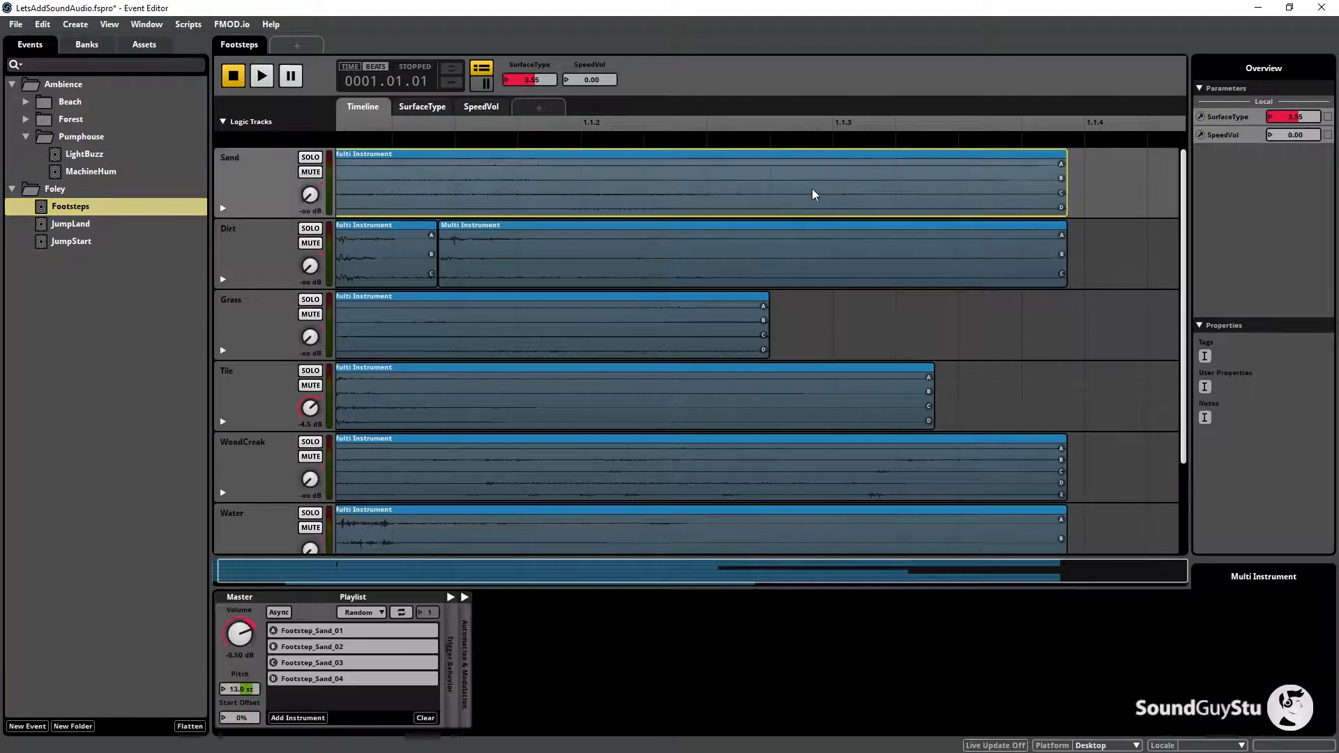
right_click(813, 192)
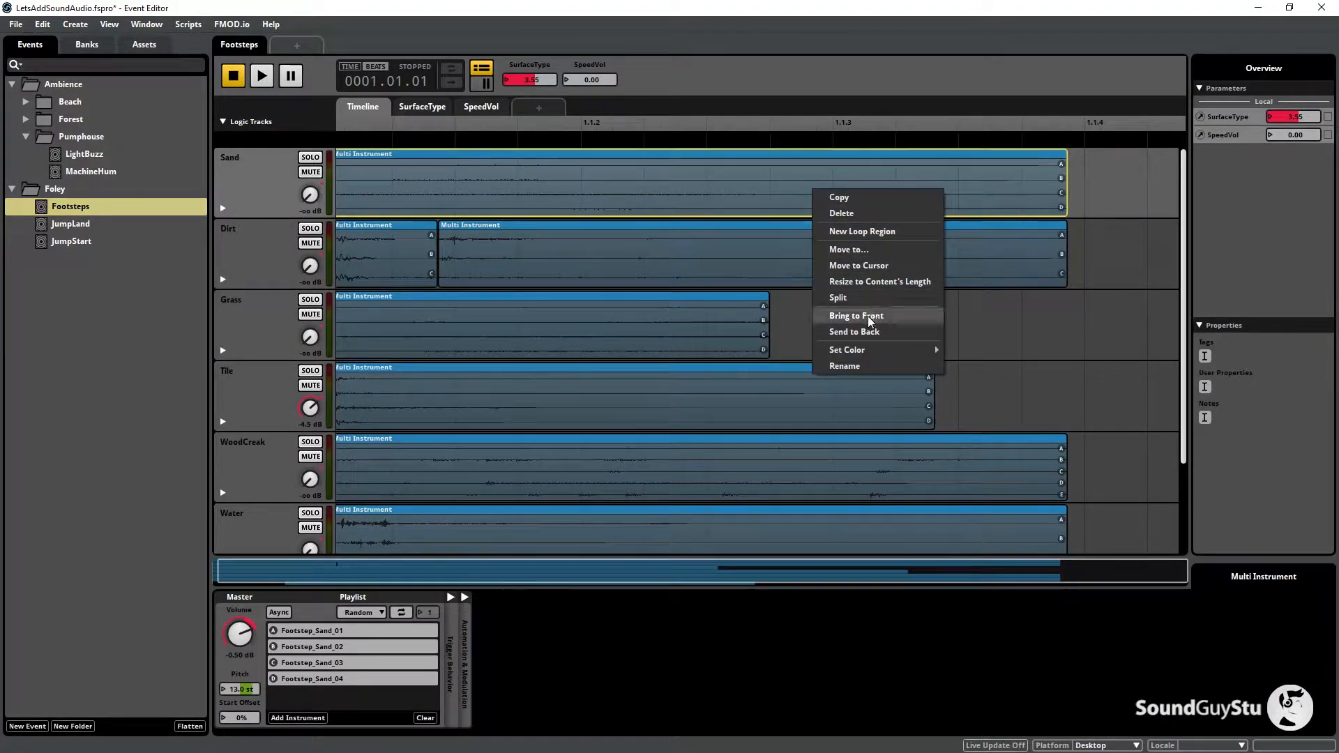
left_click(875, 231)
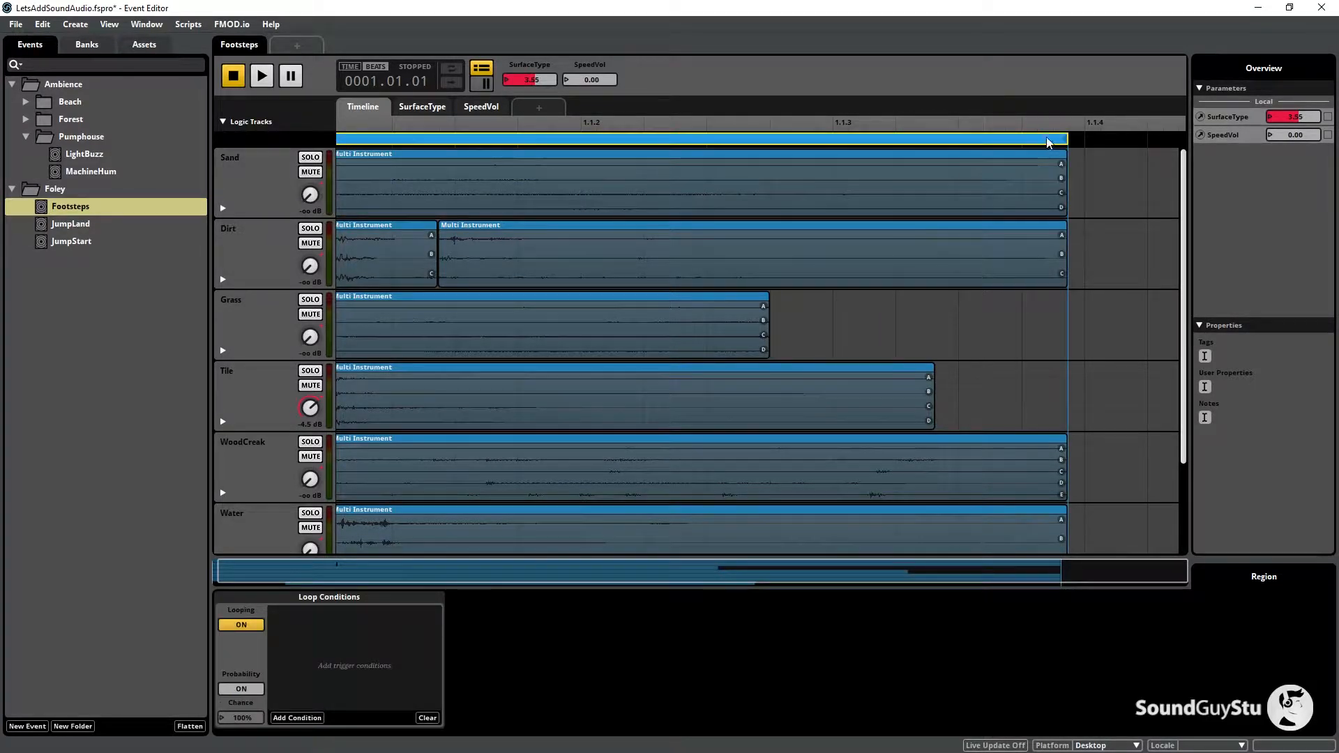
left_click_drag(1067, 137, 1170, 138)
left_click(269, 77)
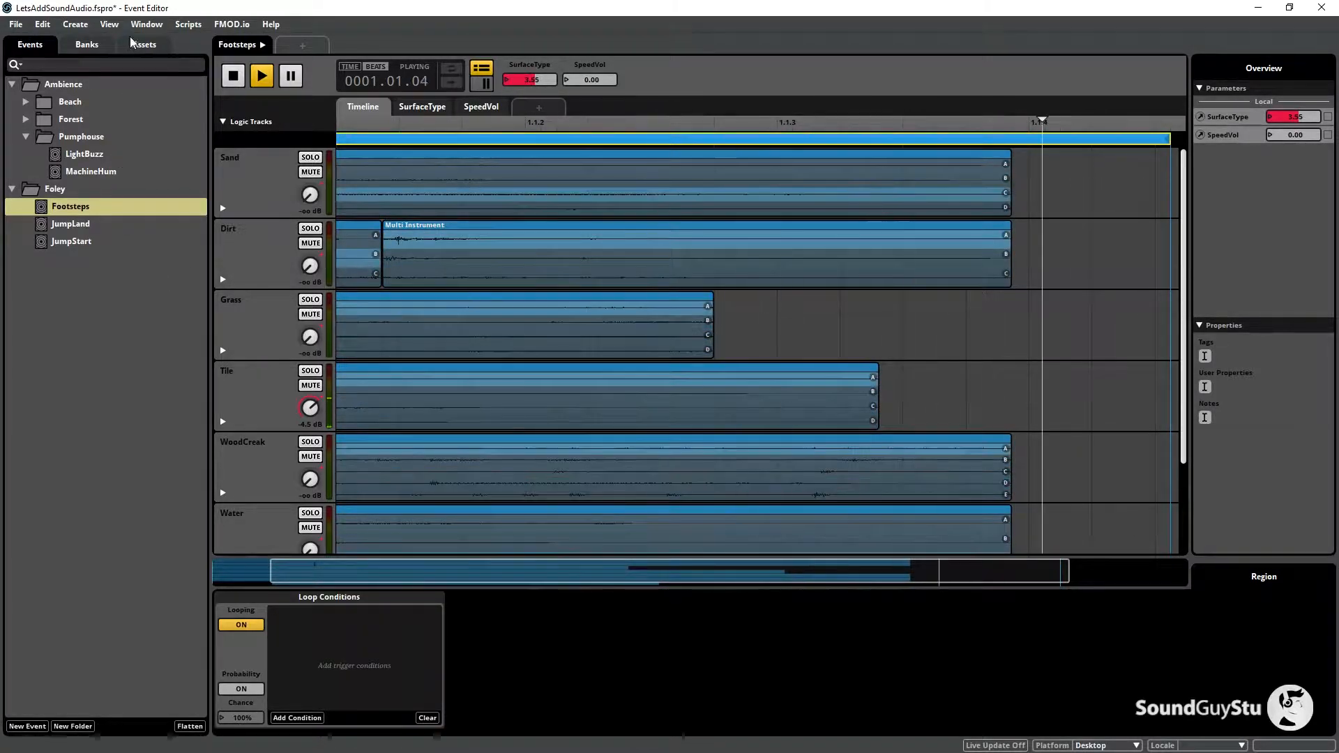
Step: In the mixer, set the Cave01 reverb to 180 ms reverb time, 9% diffusion and 10% density, and lower its HF decay
left_click(146, 24)
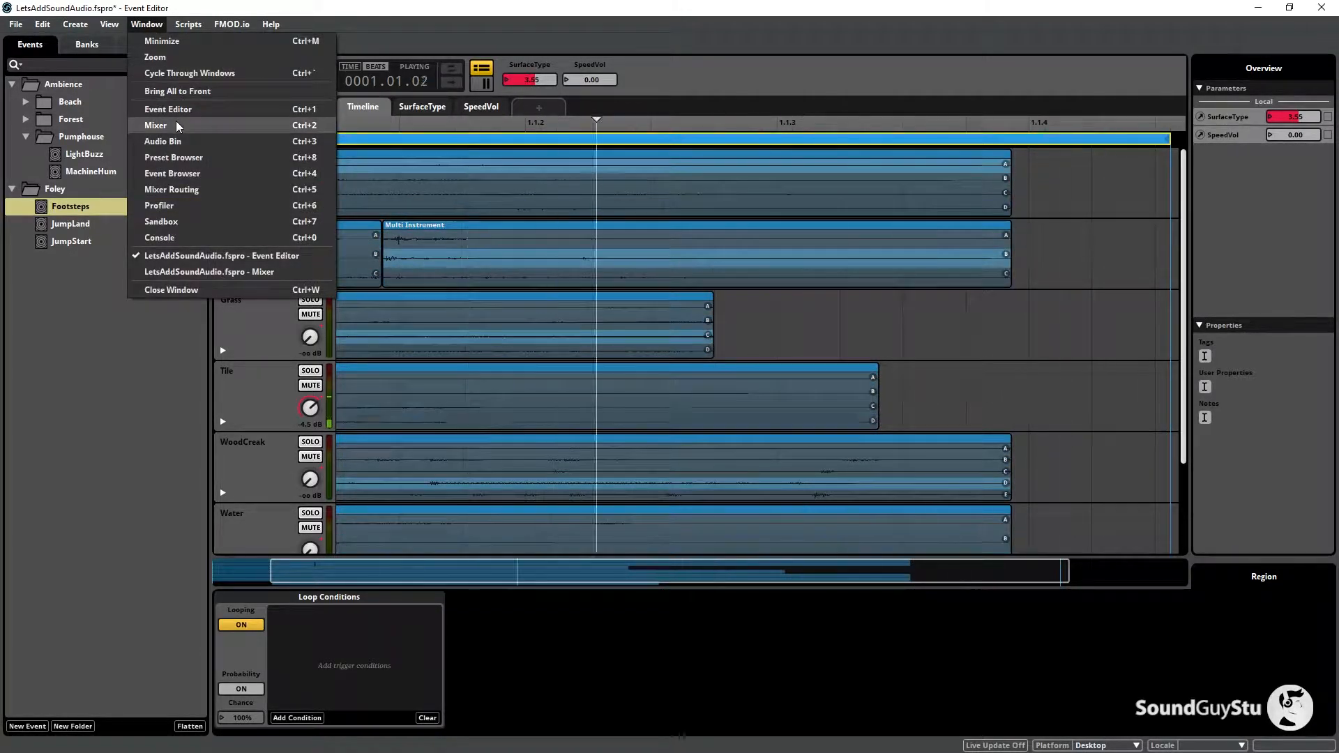
left_click(177, 125)
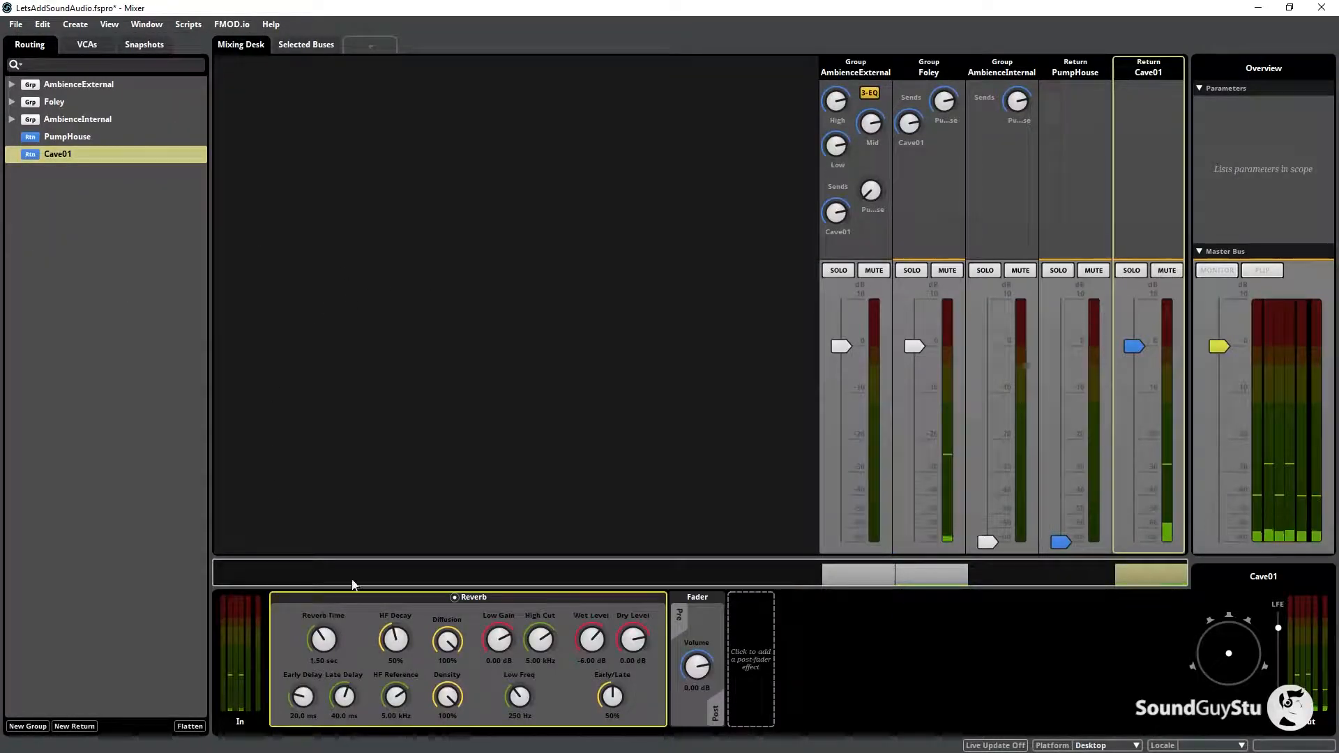
left_click_drag(319, 641, 359, 723)
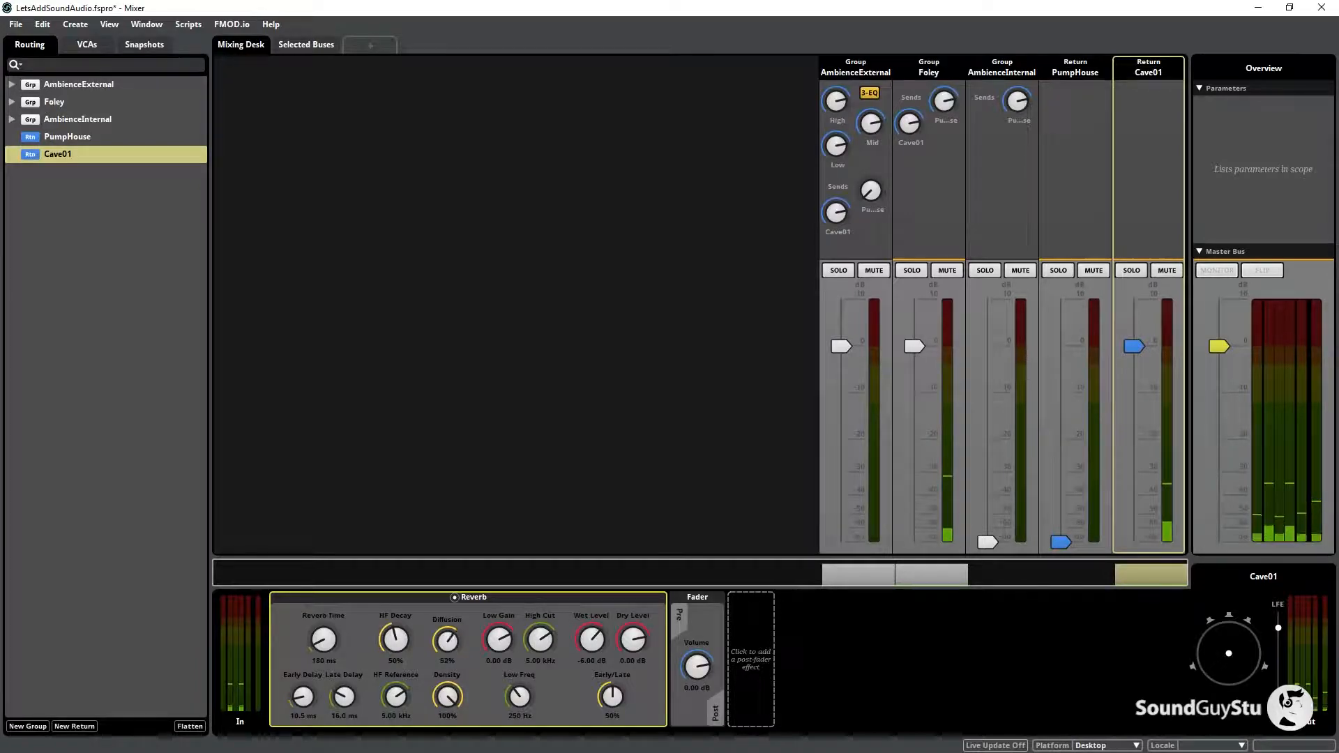
left_click_drag(446, 697, 447, 718)
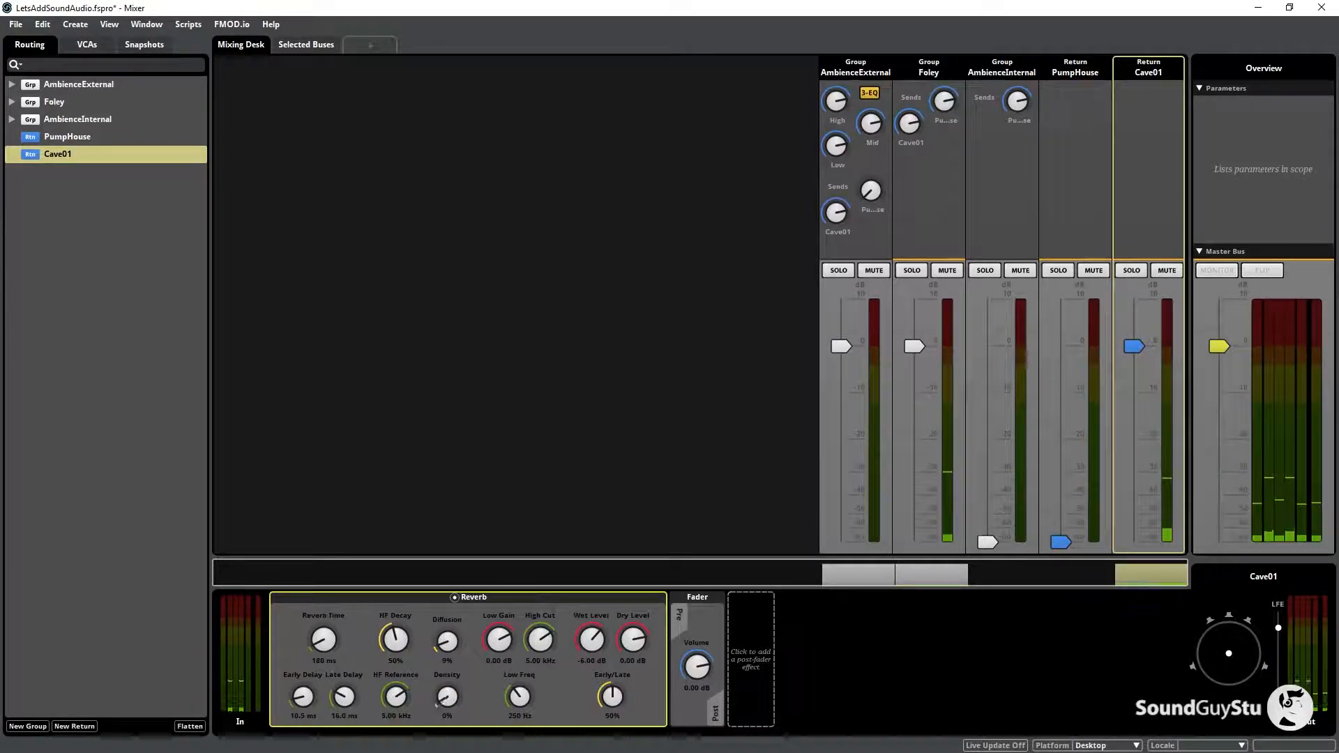
left_click_drag(375, 634, 375, 647)
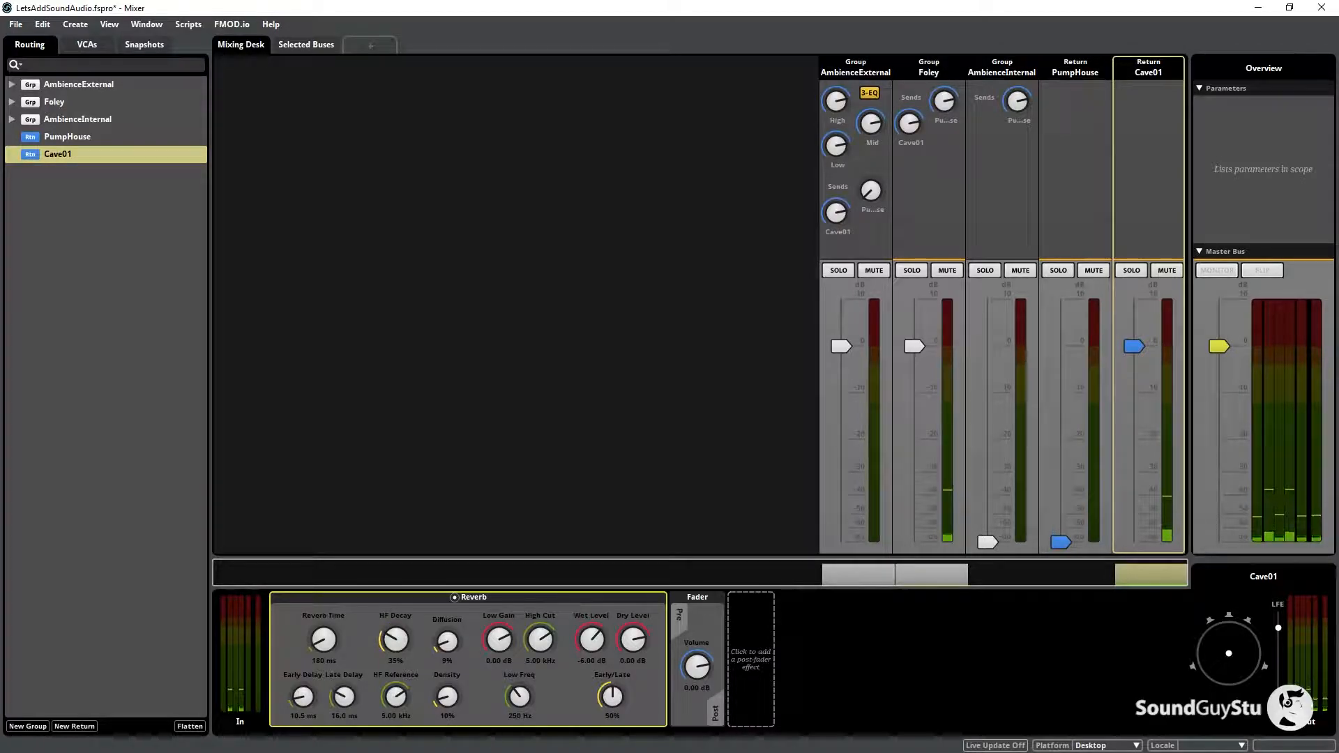
Step: Set the Cave01 reverb's dry level to -oo dB, early/late to 19%, high cut to 3.20 kHz and reverb time to 240 ms
left_click_drag(632, 640, 618, 714)
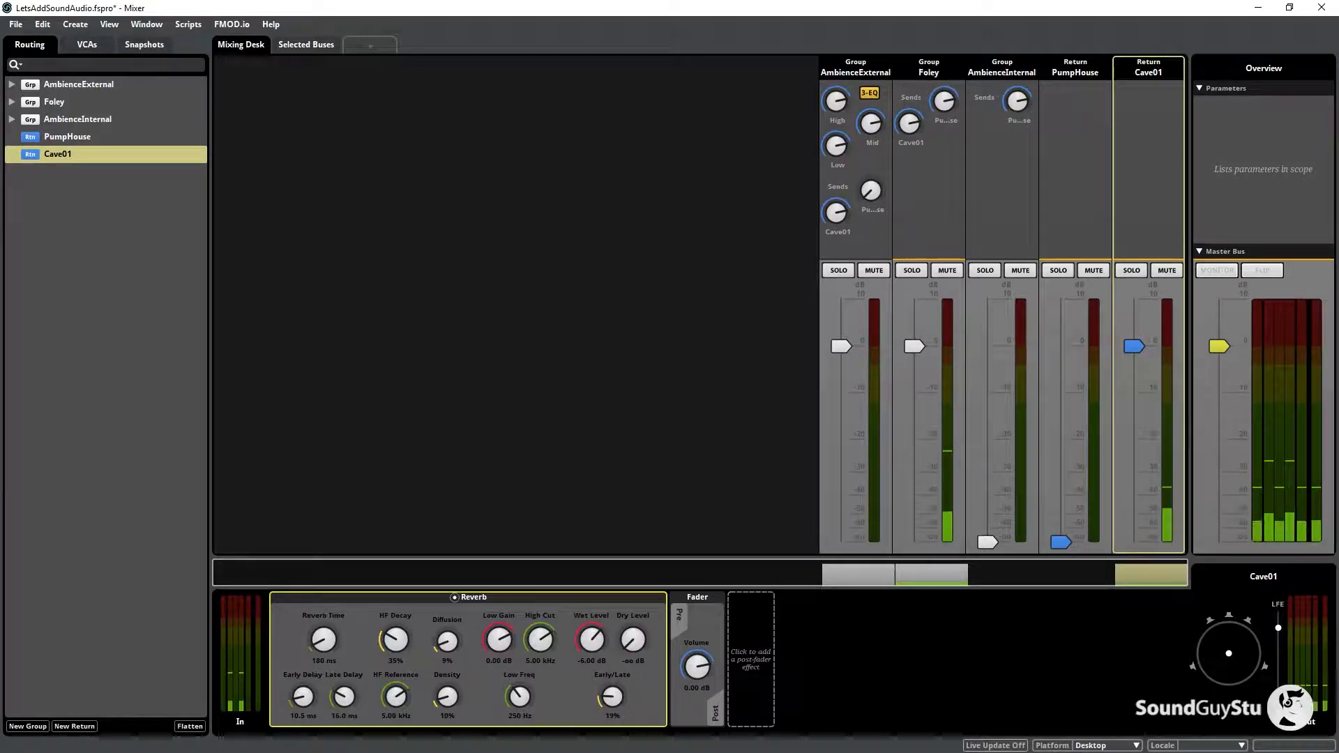
left_click_drag(547, 634, 472, 705)
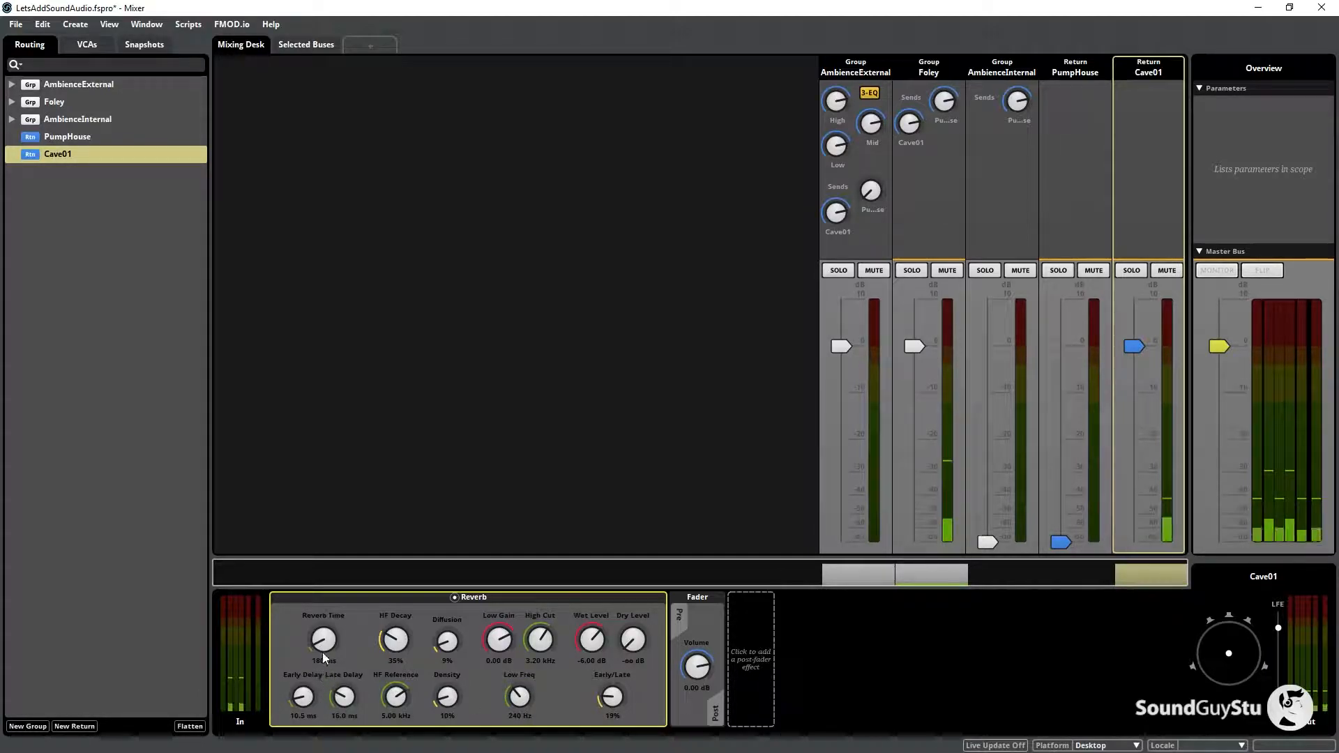
left_click_drag(323, 650, 323, 641)
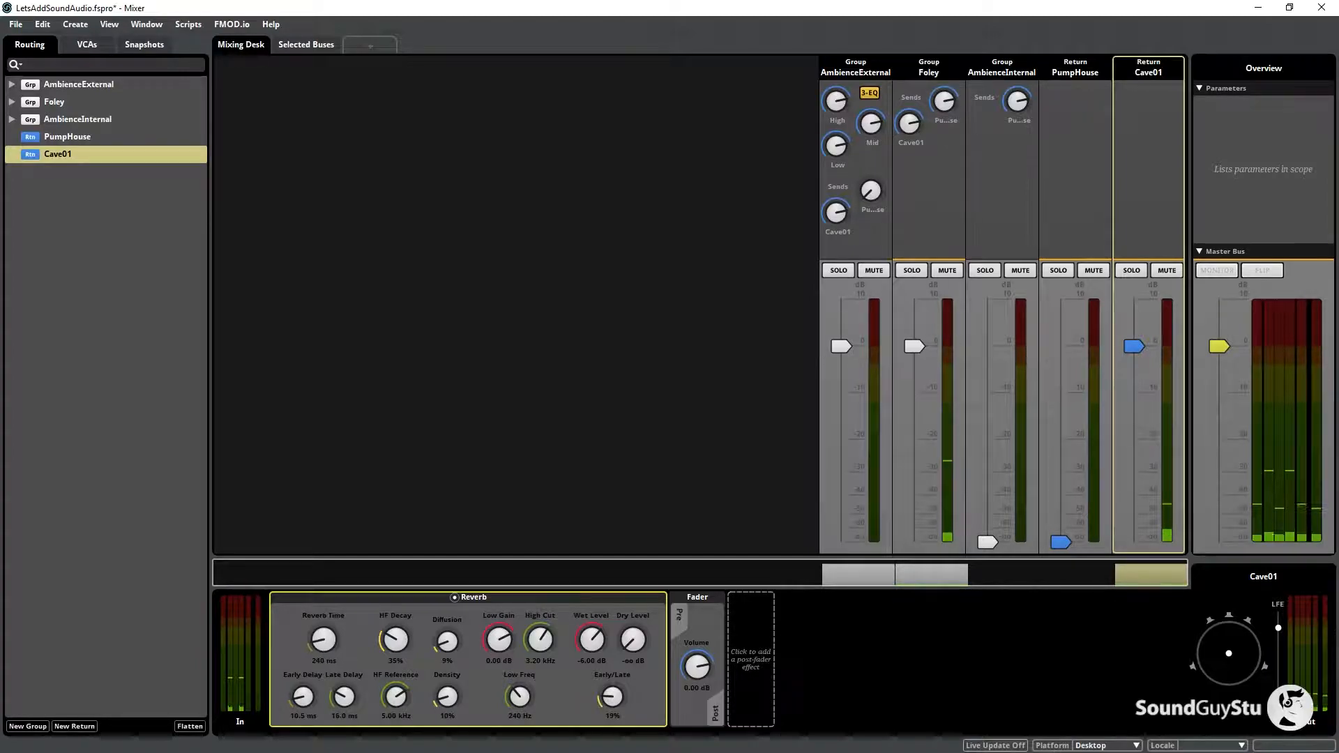
Step: Set the Cave01 reverb's early delay to 9.00 ms, late delay to about 14 ms and density to 5%
left_click_drag(304, 702, 344, 707)
left_click_drag(445, 702, 444, 656)
left_click_drag(449, 704, 448, 750)
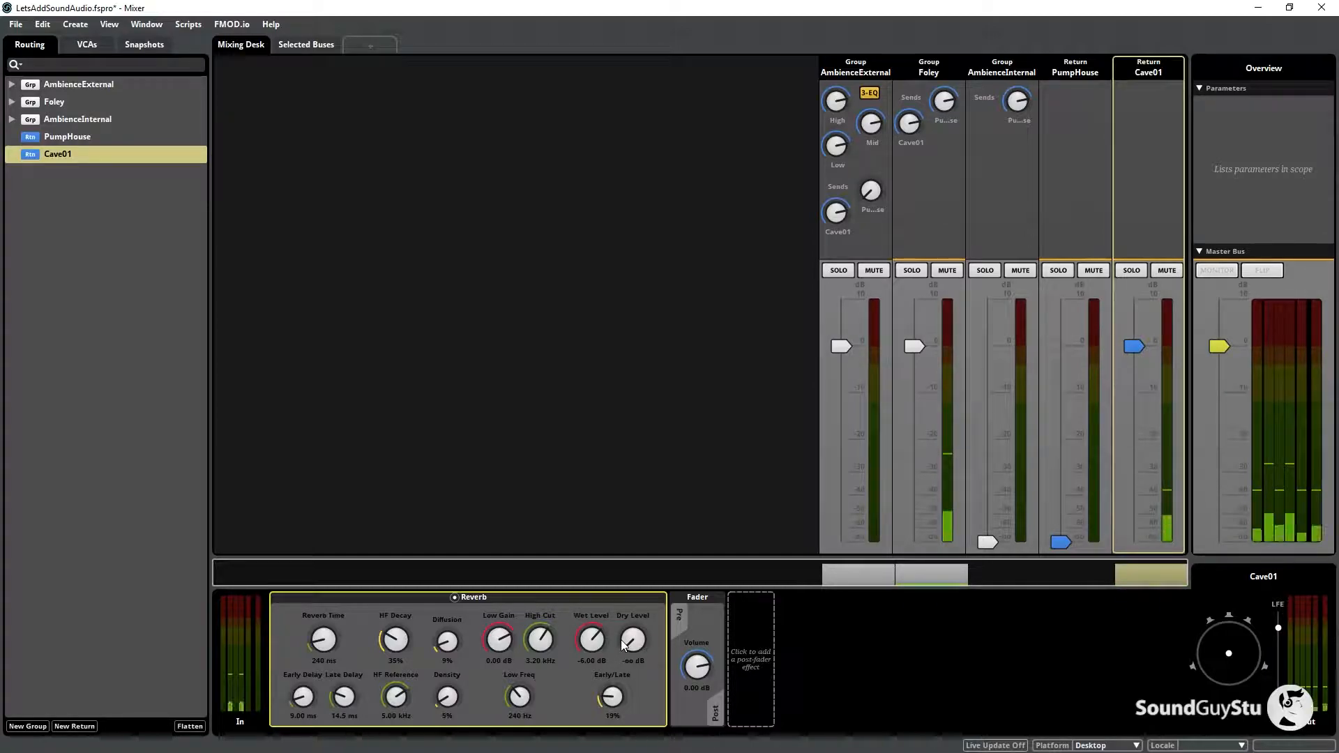
right_click(747, 647)
mouse_move(805, 659)
left_click(447, 529)
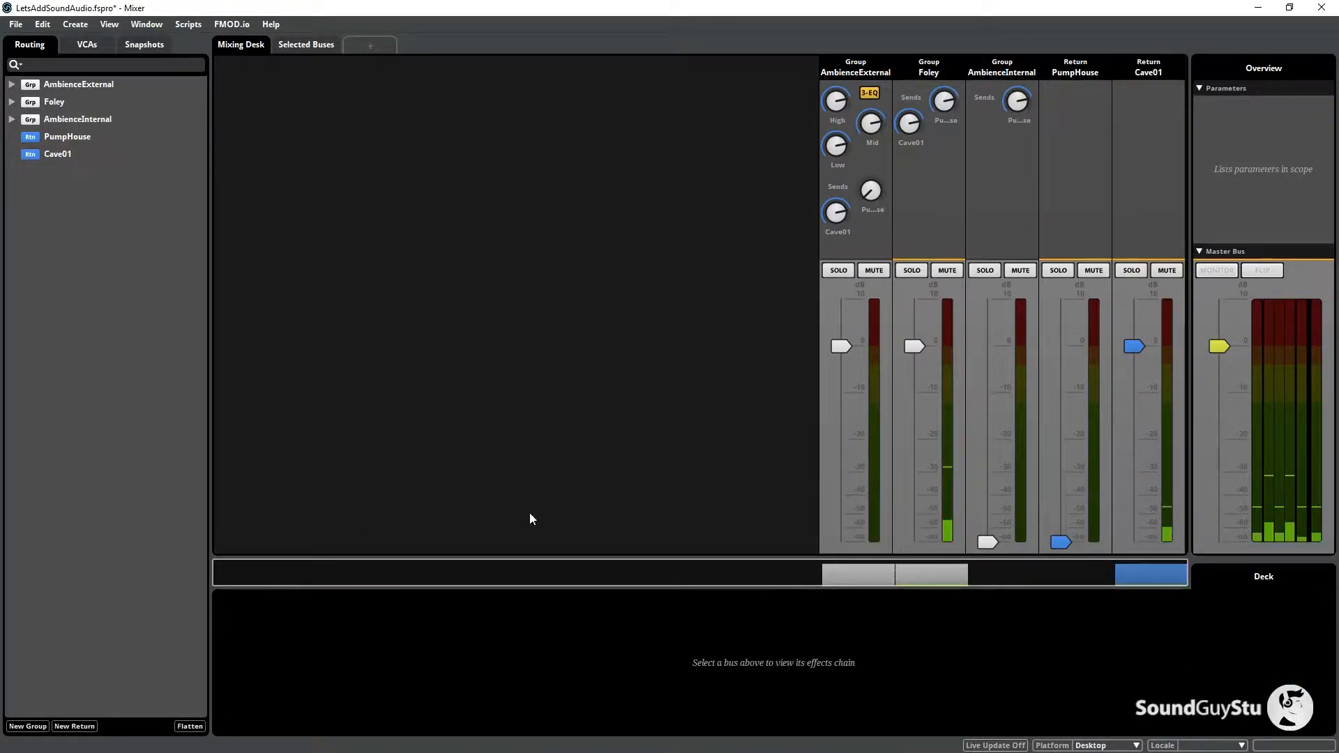
Step: Lower the Cave01 return's fader to -oo dB and set the Footsteps event's SurfaceType parameter to 1.55
left_click_drag(1125, 349, 1134, 542)
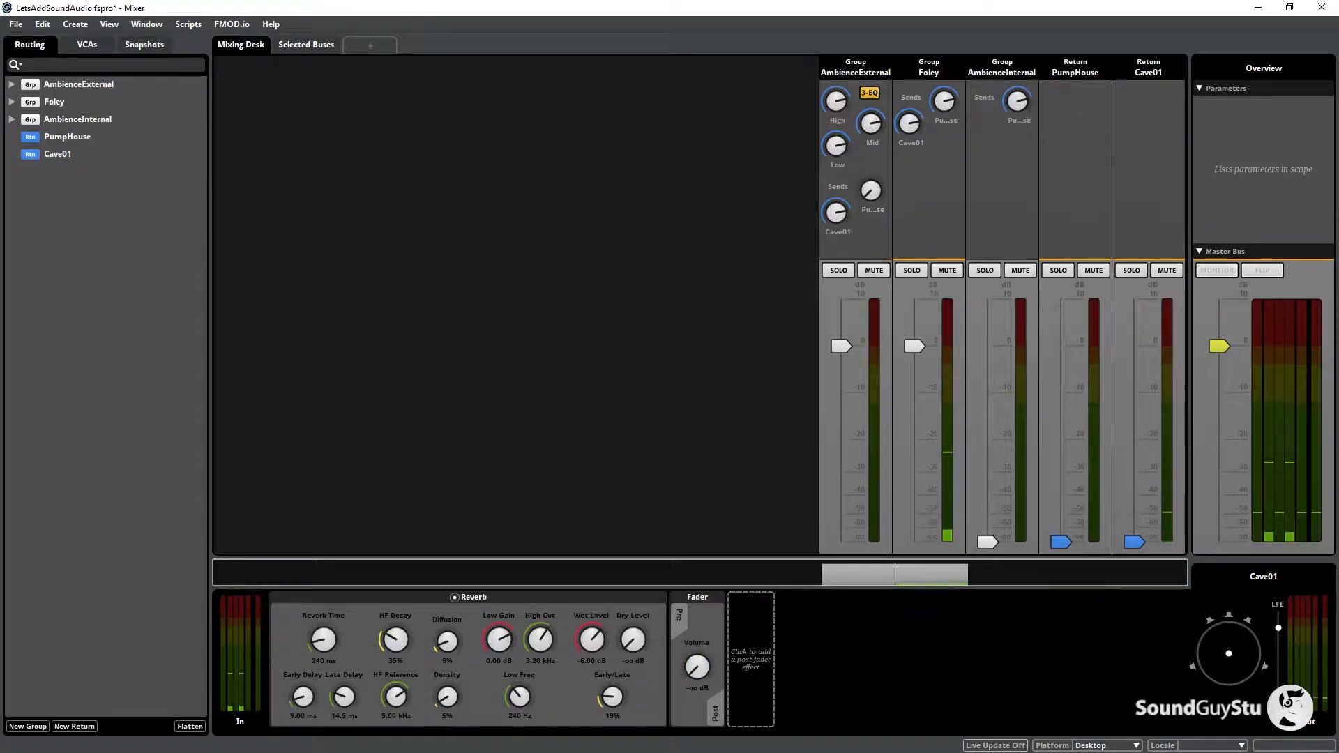
left_click(146, 24)
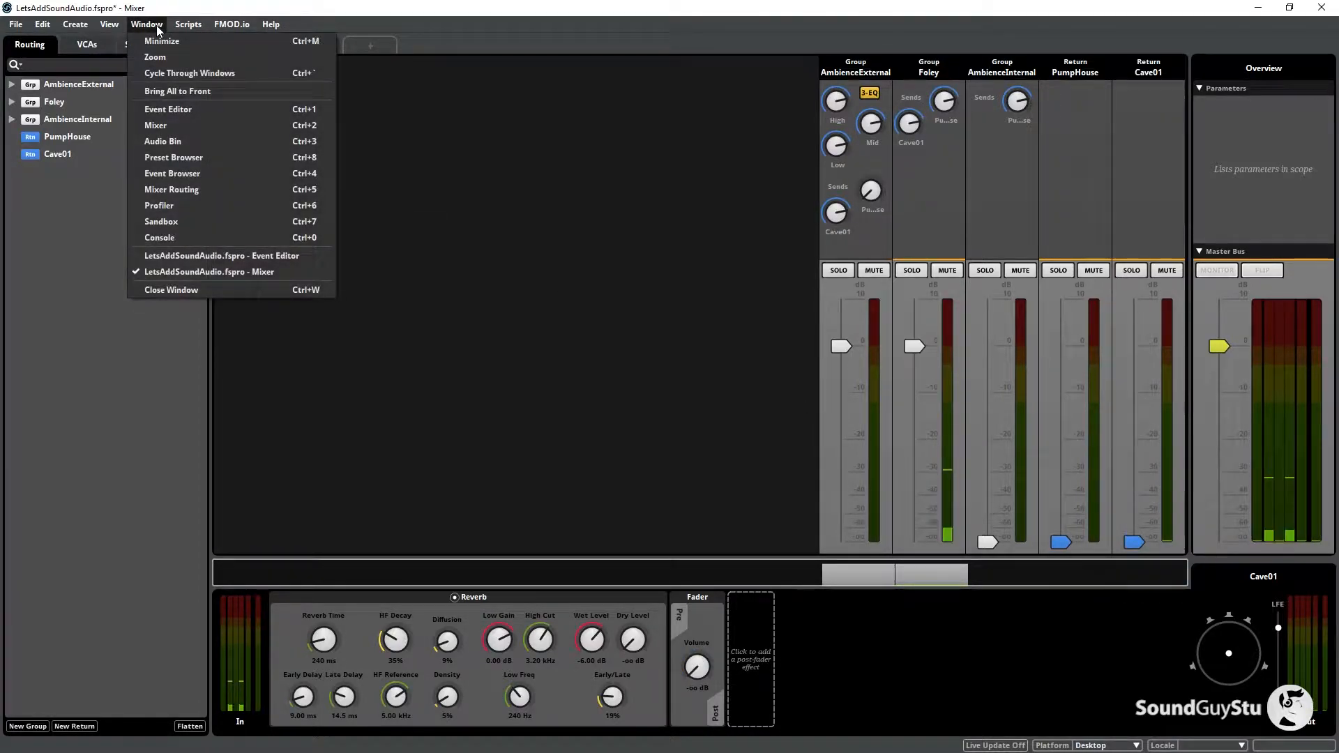
left_click(171, 110)
left_click_drag(554, 74, 554, 111)
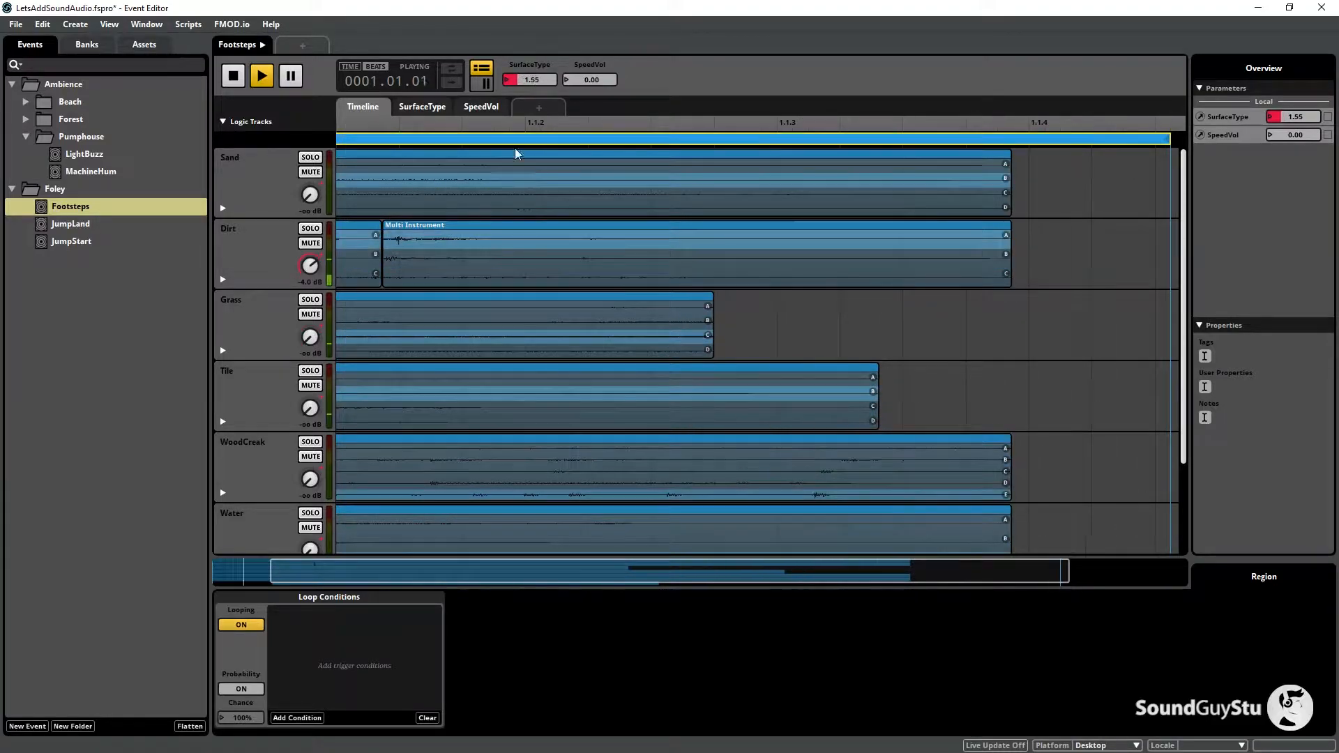
Step: Back in the mixer, set the Cave01 reverb's high cut to 1.05 kHz and lower the return's fader to -oo dB
left_click(147, 24)
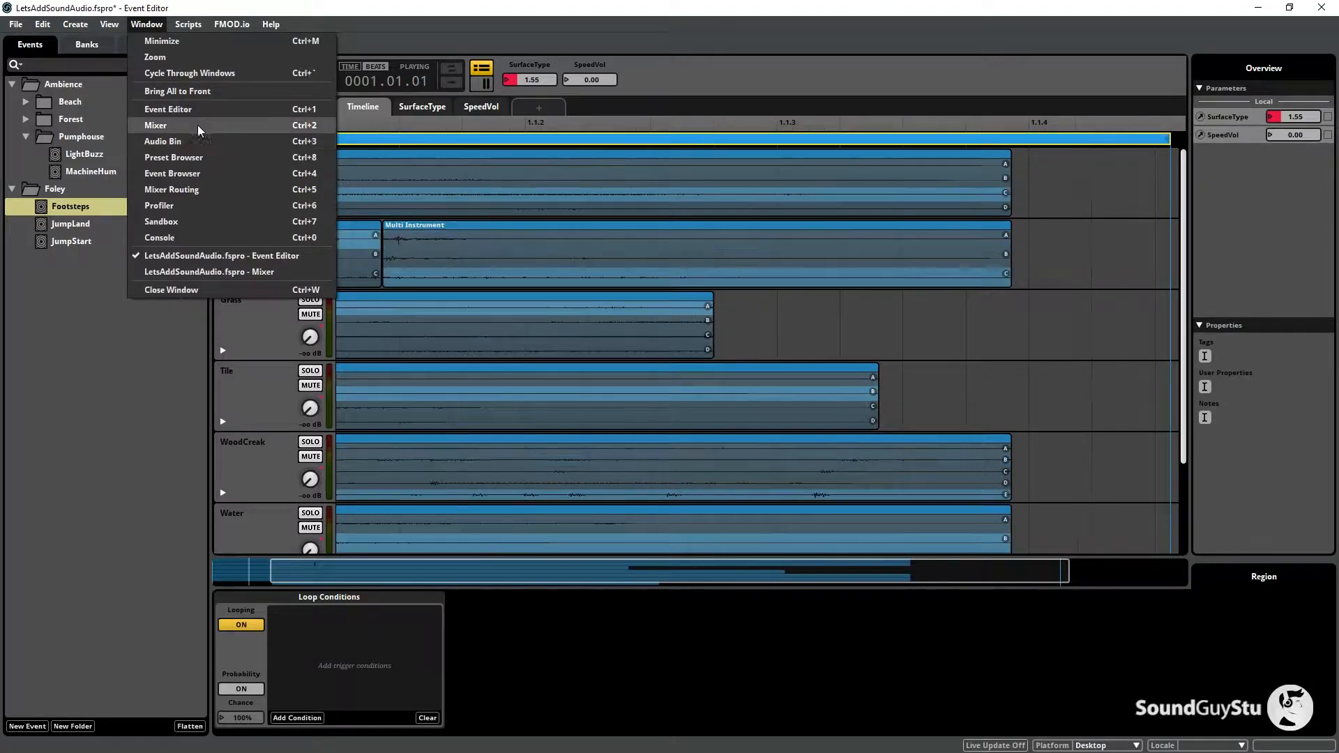
left_click(201, 129)
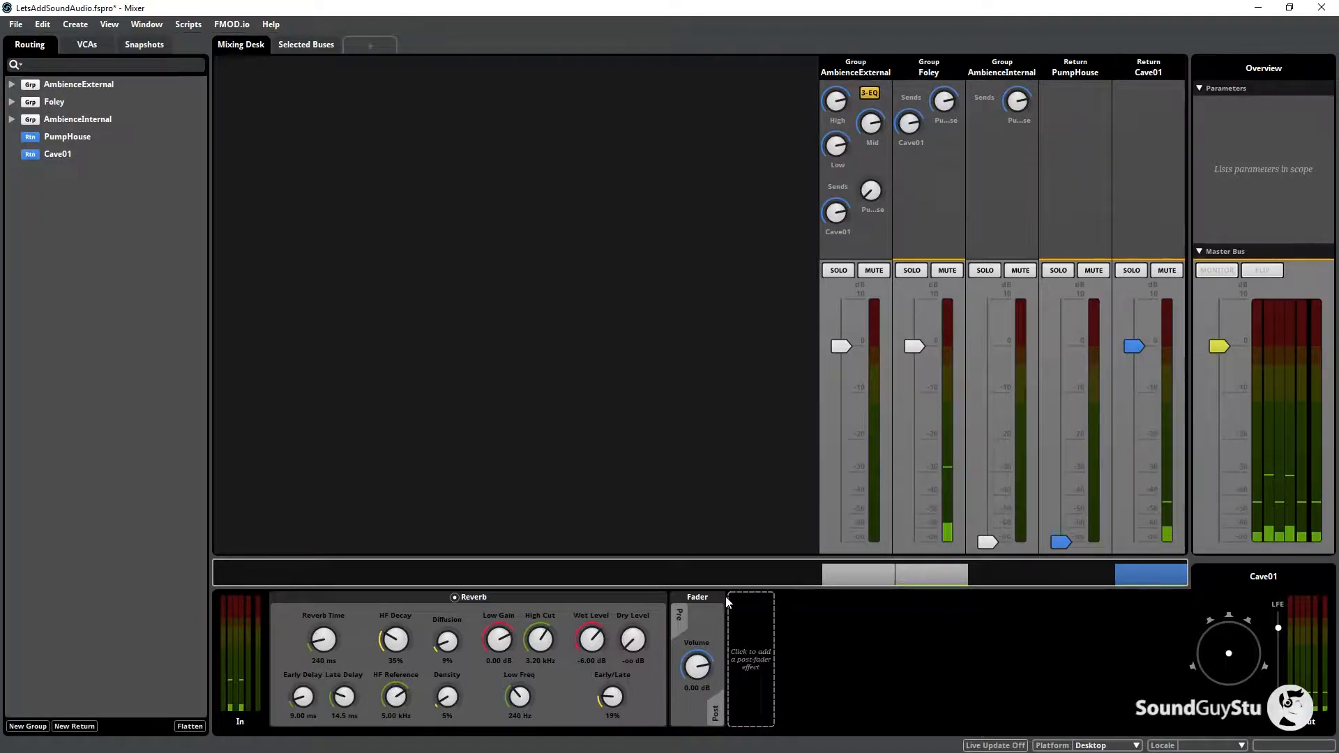
left_click_drag(545, 647, 544, 661)
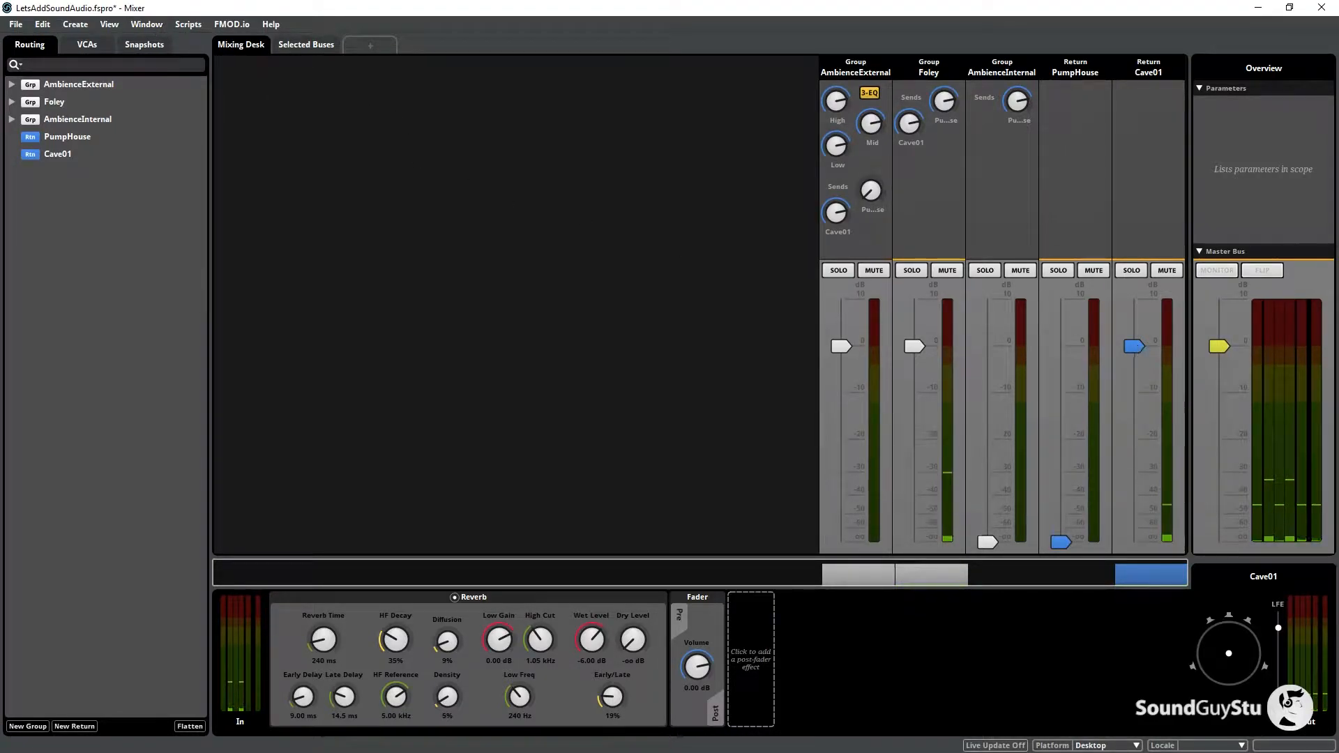
left_click_drag(1137, 349, 1137, 542)
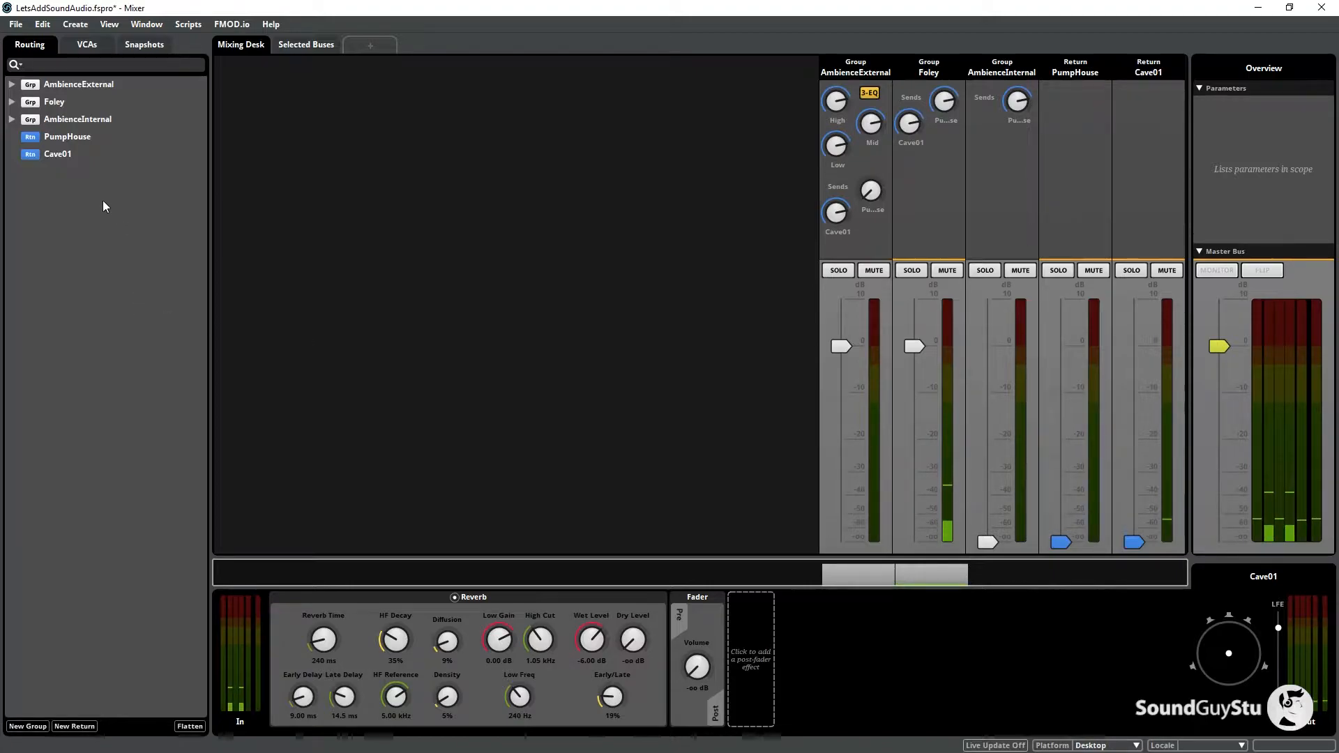
Step: Stop the Footsteps event's playback in the Event Editor and return to the mixer's snapshots
left_click(144, 46)
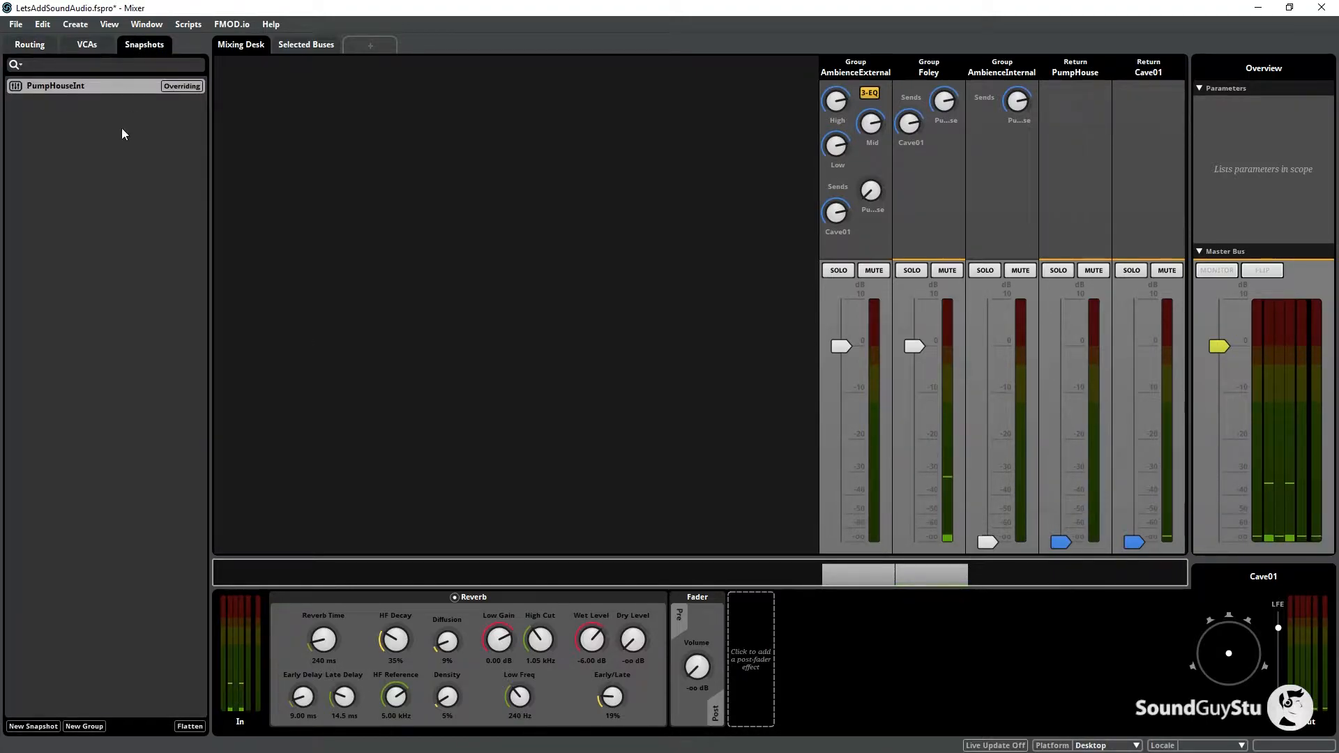
left_click(147, 25)
left_click(174, 109)
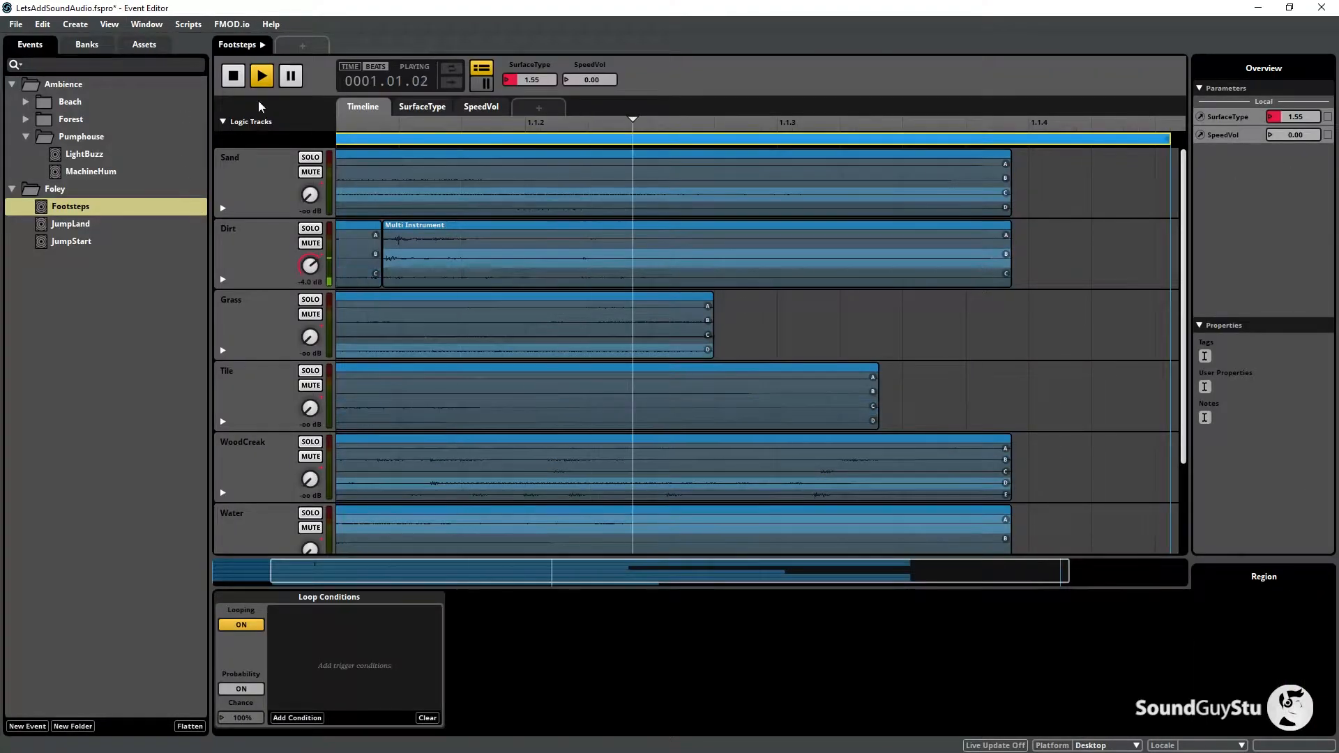
left_click(155, 26)
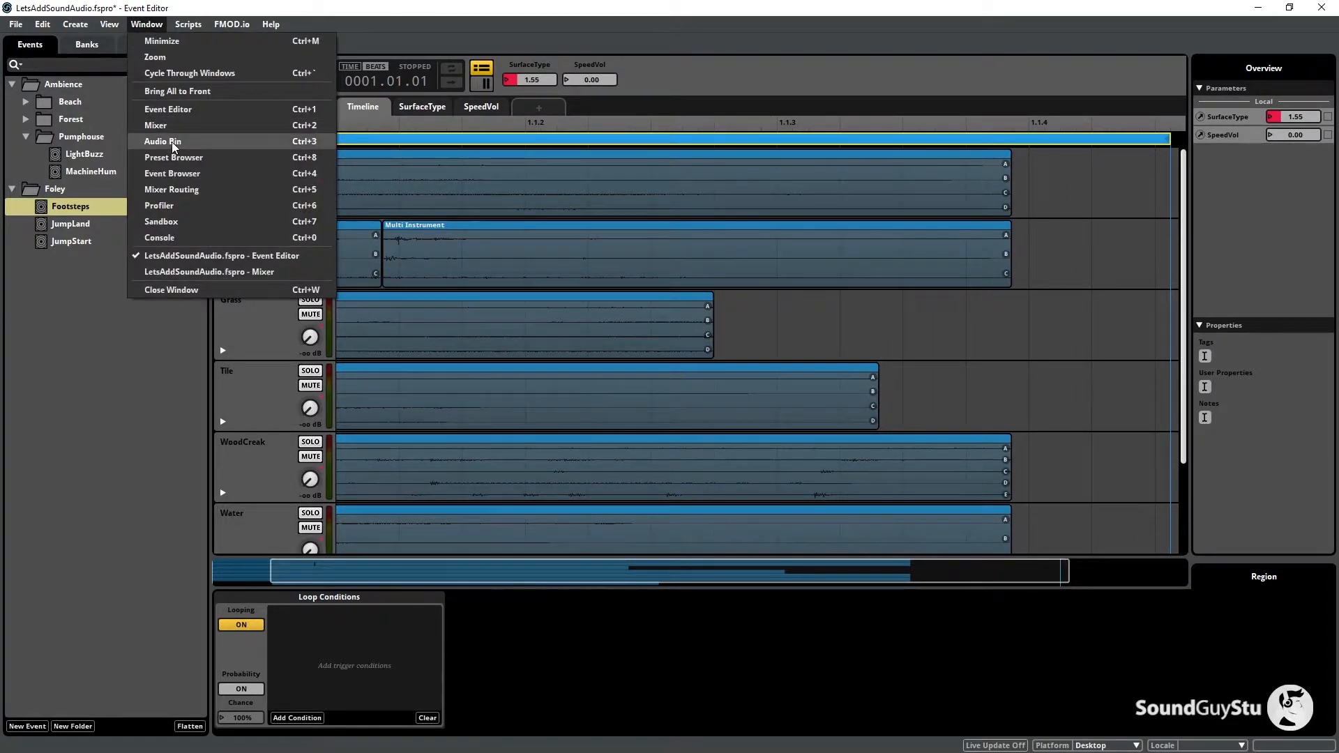
left_click(174, 126)
Step: Create an overriding snapshot named Cave01 and set the Cave01 return's fader to 0.00 dB in it
right_click(64, 125)
mouse_move(89, 131)
left_click(187, 129)
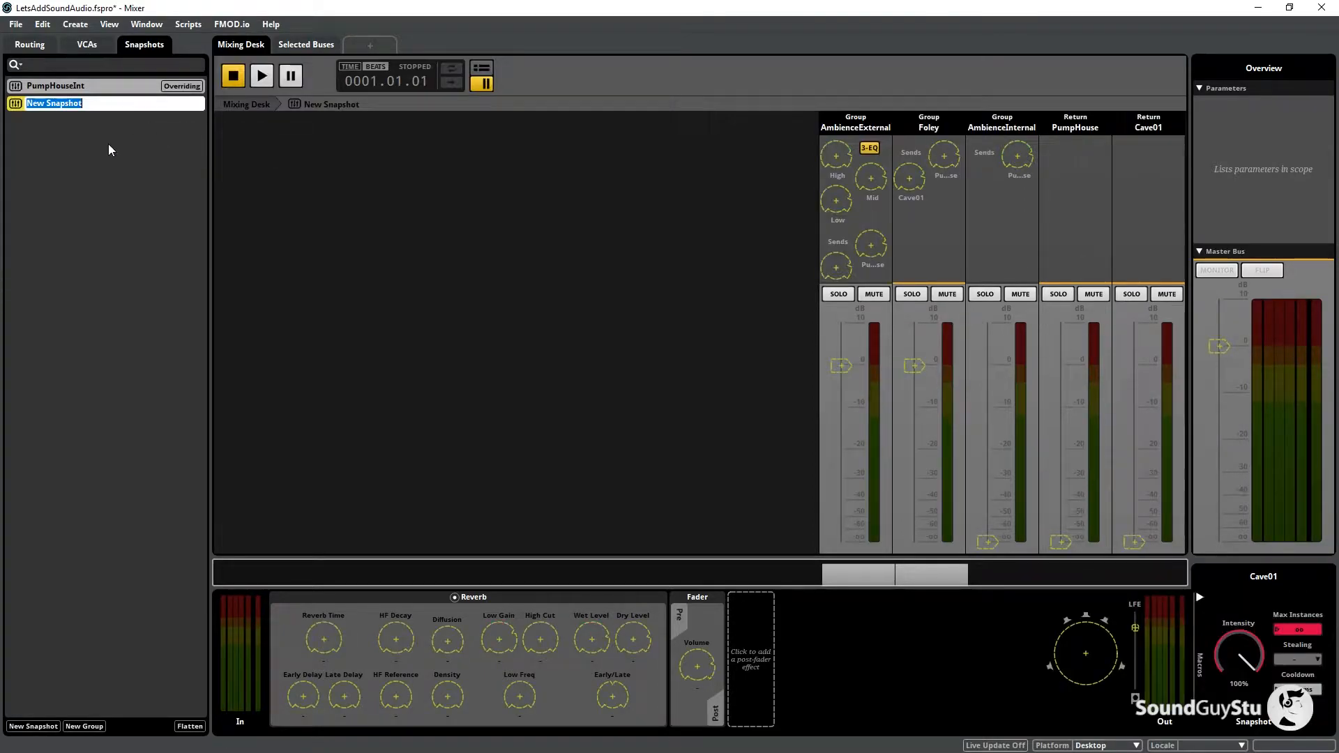
type("Cave01")
key("Return")
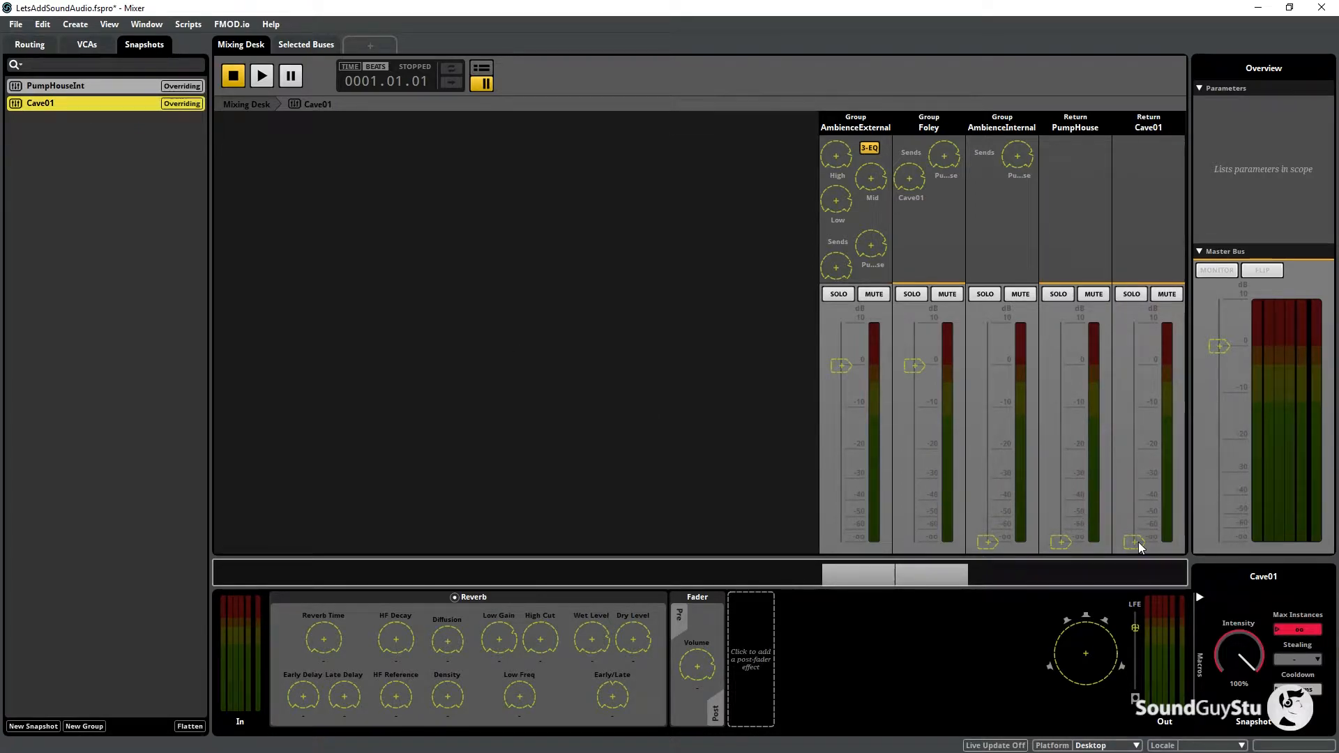
left_click_drag(1138, 542, 1138, 350)
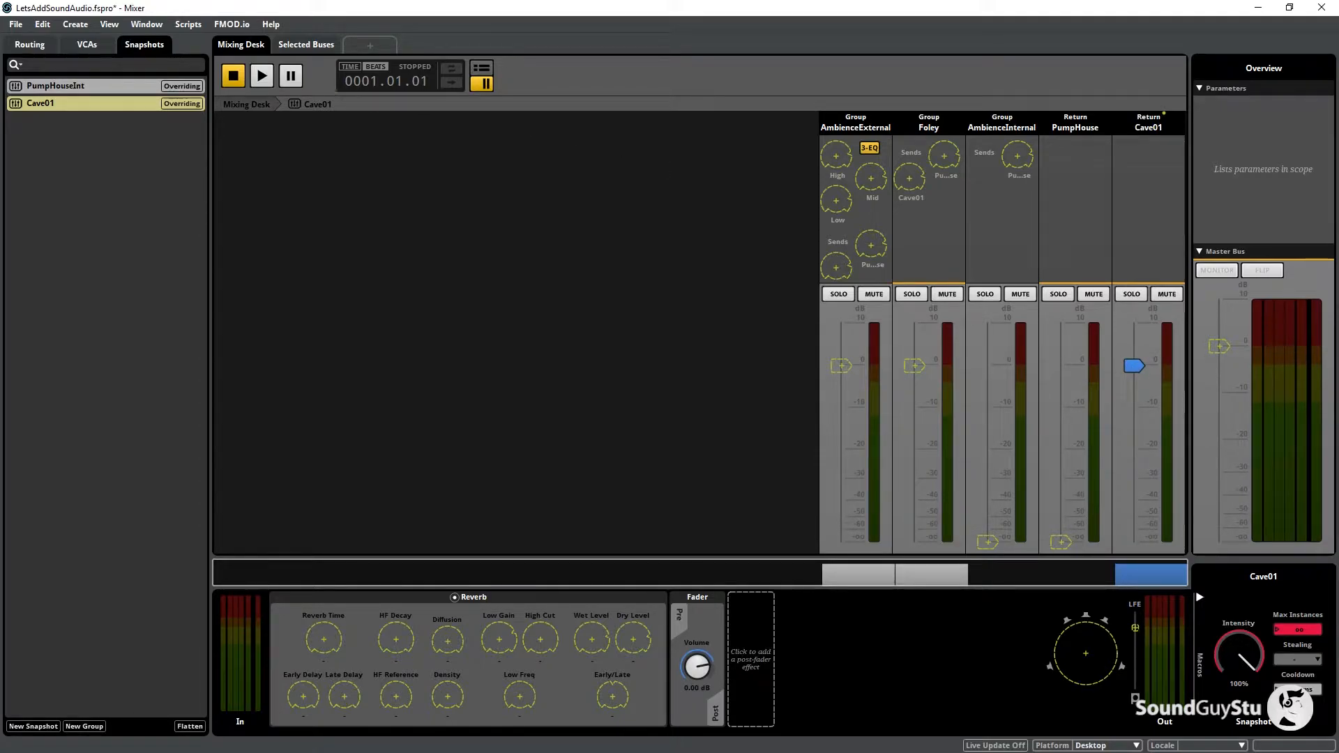
Step: Add AHDSR modulation to the Cave01 snapshot's intensity
left_click(479, 72)
left_click(253, 202)
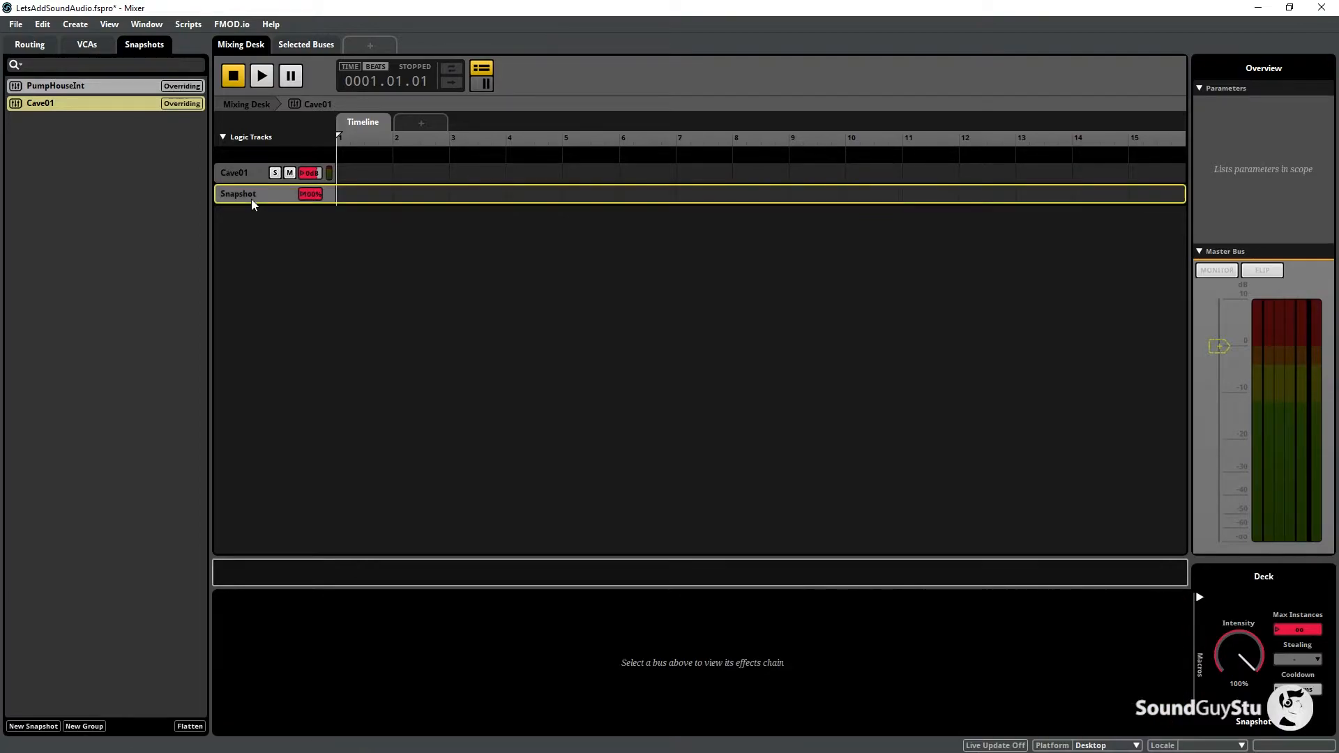
right_click(253, 193)
right_click(311, 190)
mouse_move(362, 231)
left_click(450, 256)
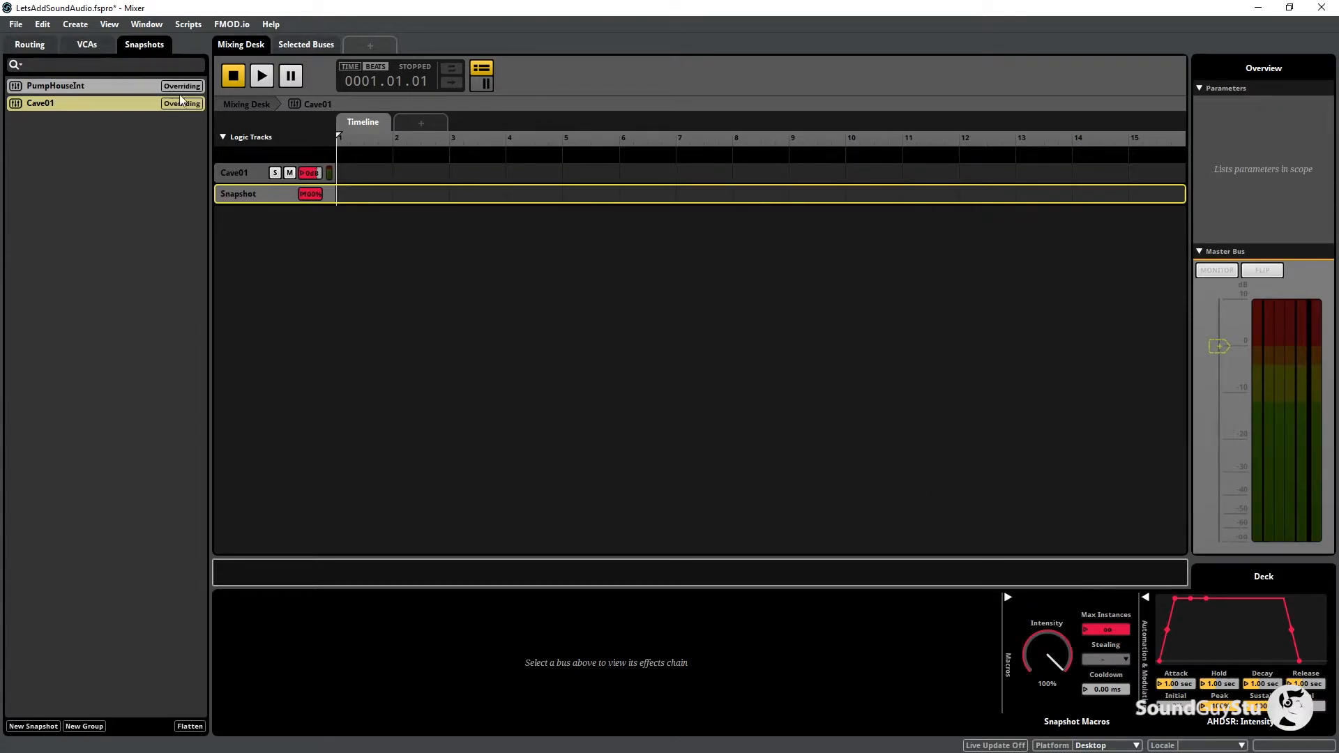
Step: Play the Footsteps event and audition it with the Cave01 snapshot switched on and off from the mixer
left_click(143, 23)
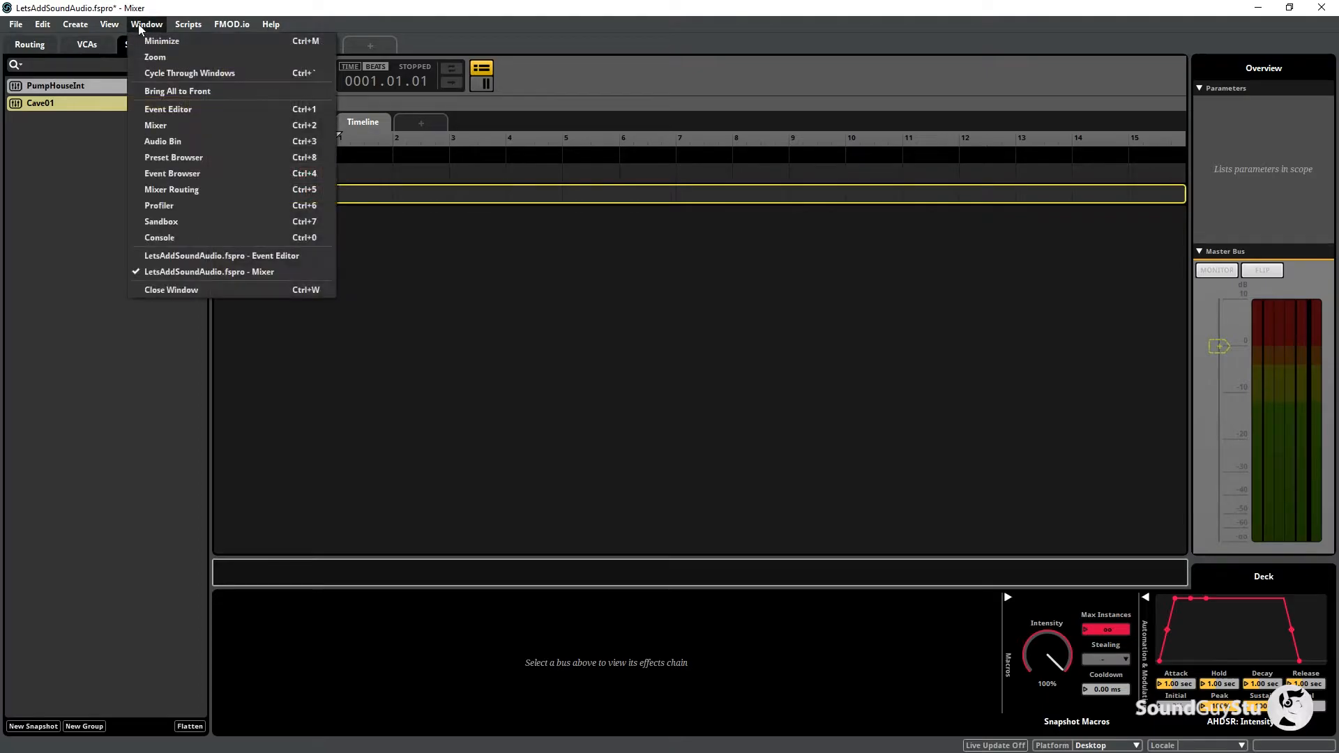
left_click(168, 109)
left_click(76, 207)
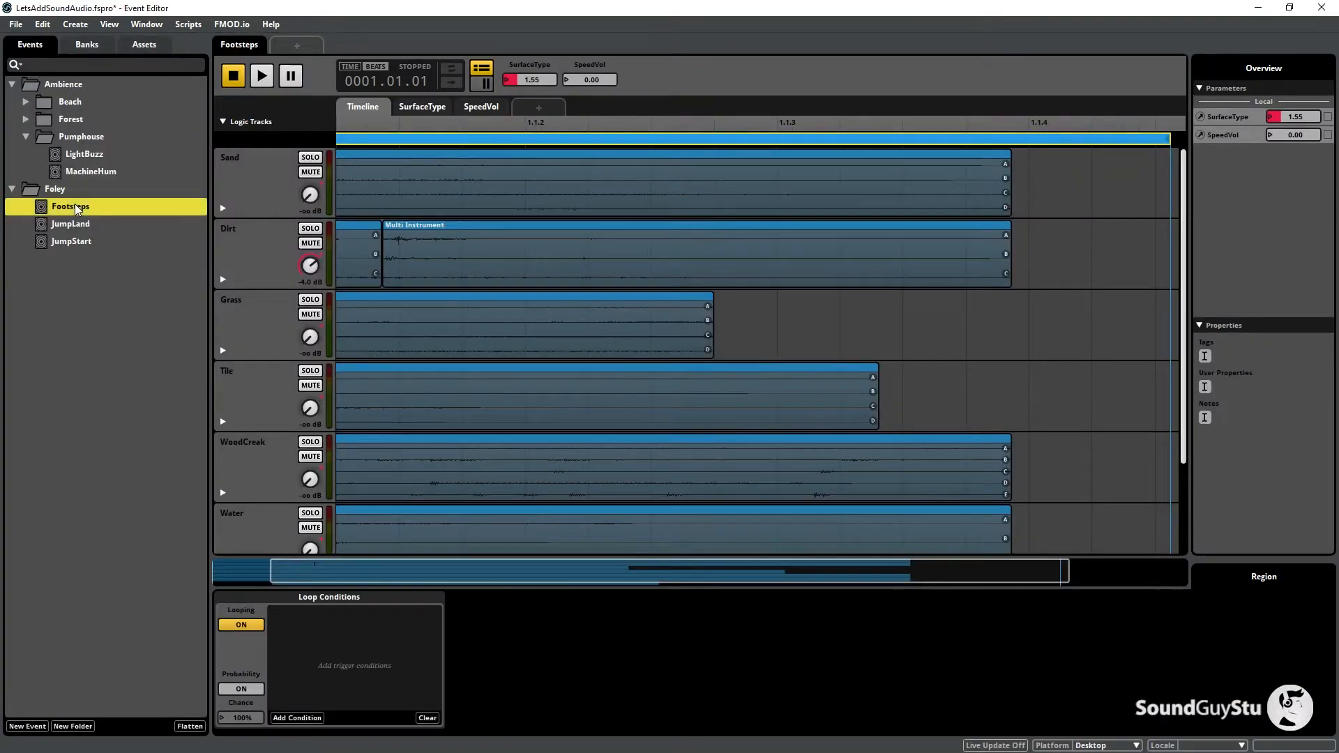
left_click(262, 76)
left_click(146, 23)
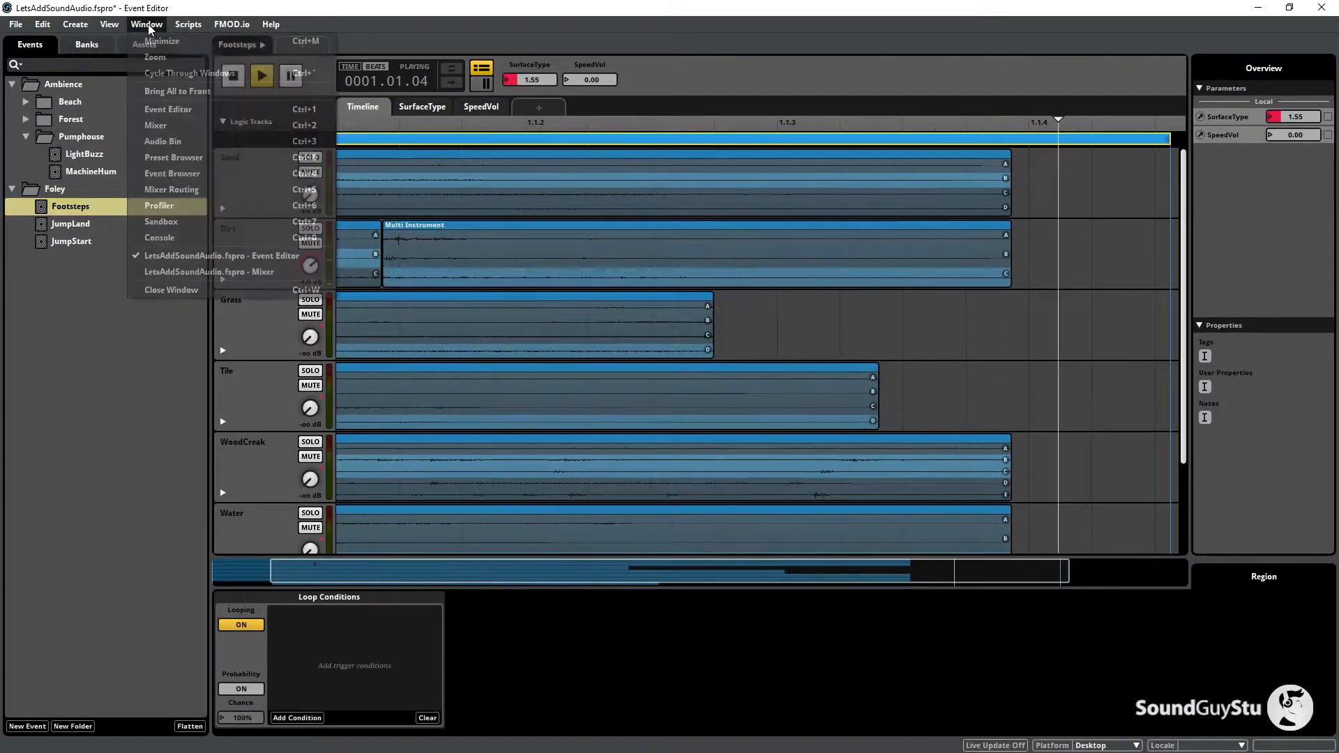
left_click(187, 129)
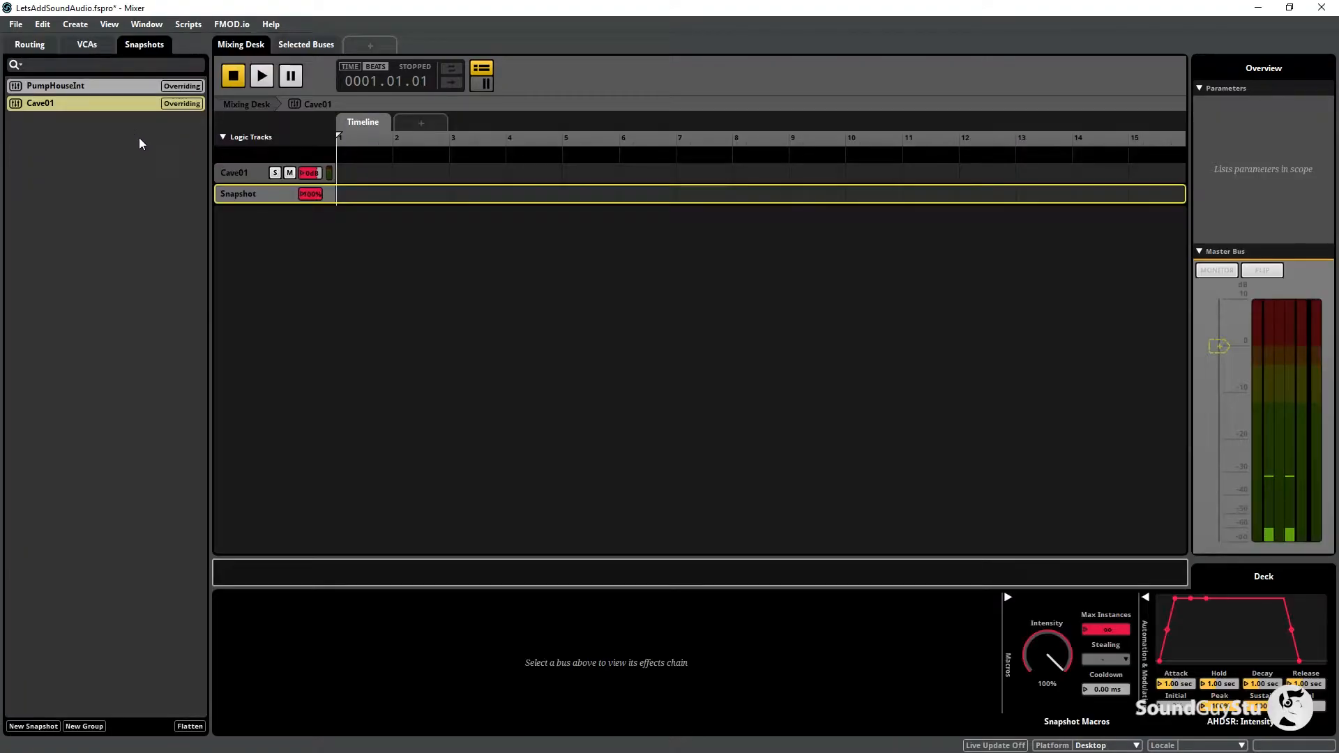
left_click(262, 77)
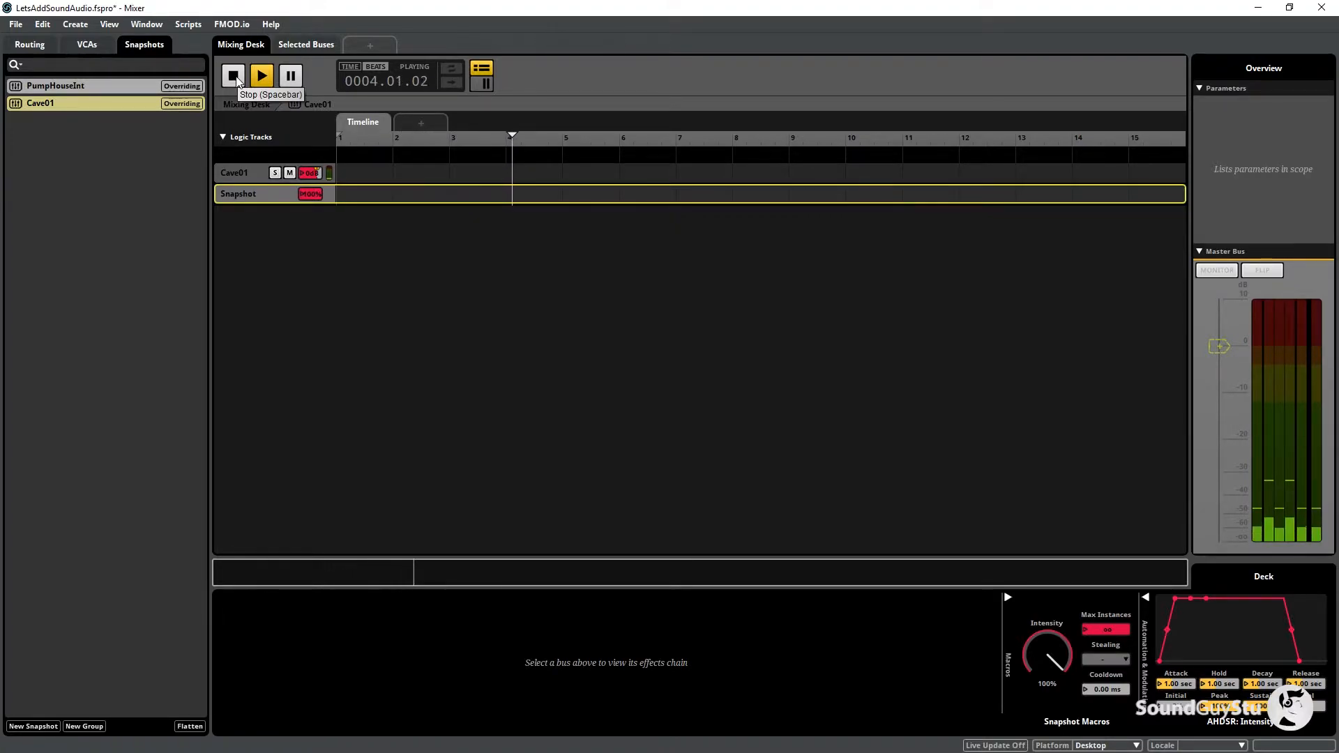
key("space")
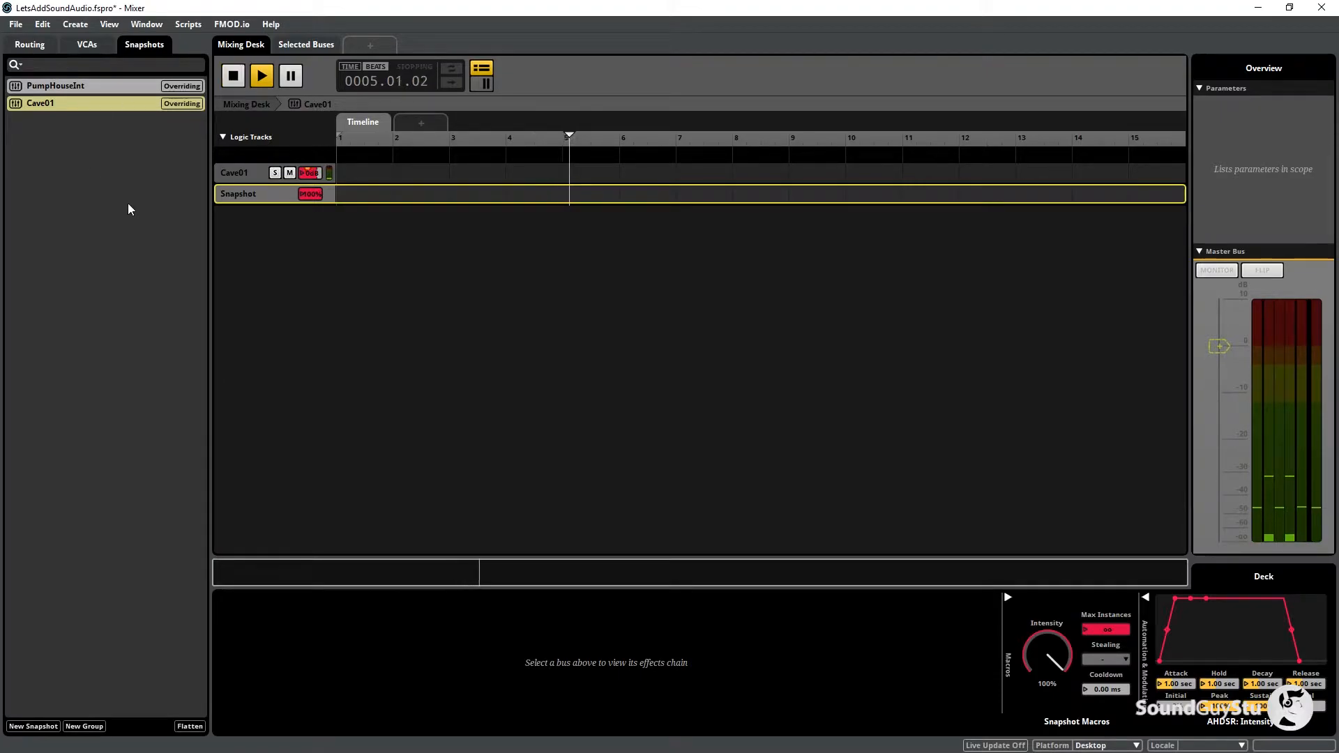
Step: Return to the Event Editor and stop the Footsteps event's playback
left_click(146, 24)
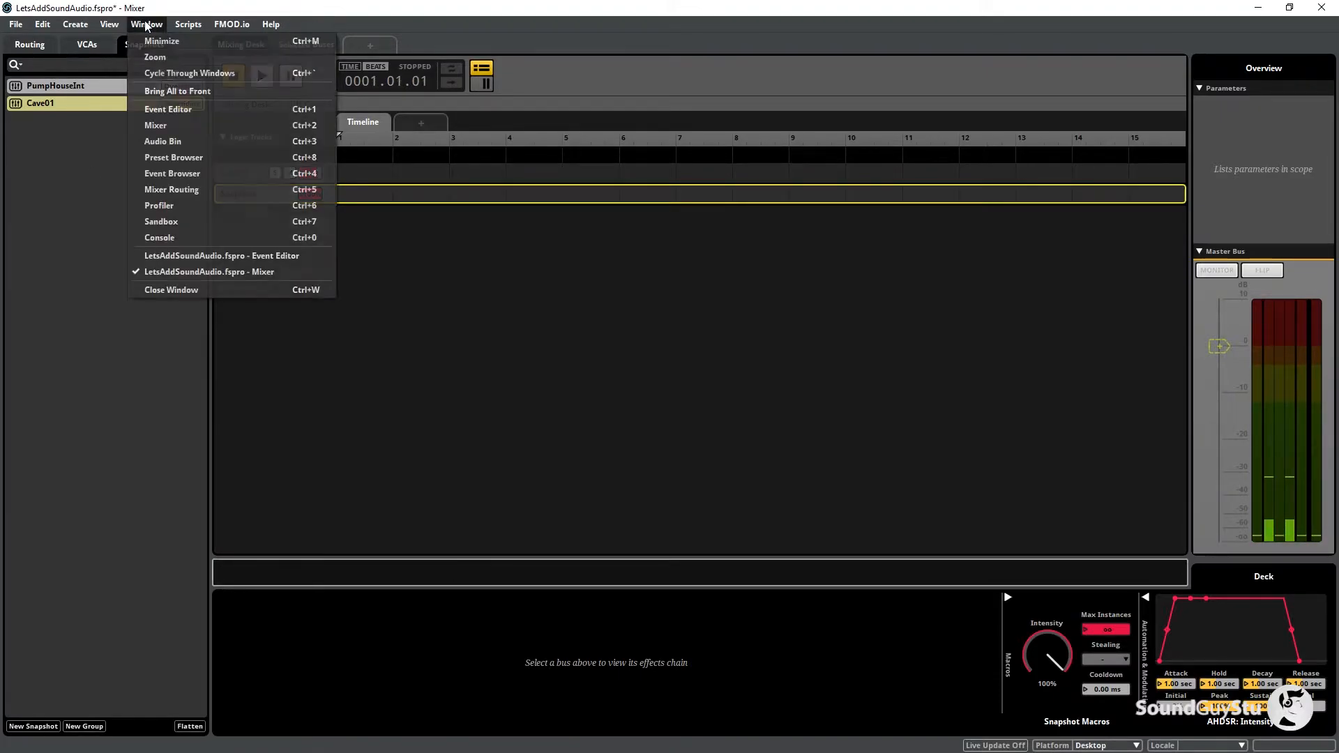
left_click(195, 109)
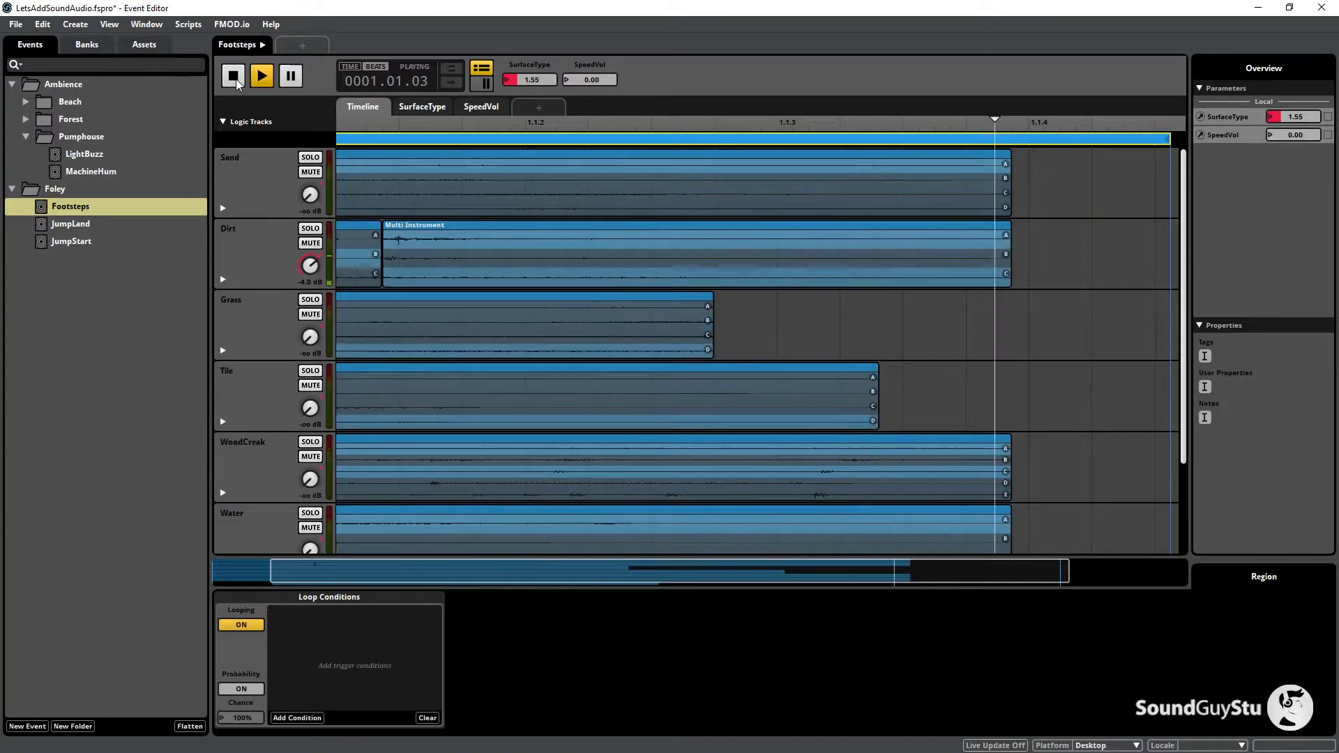
left_click(1071, 190)
left_click(1006, 142)
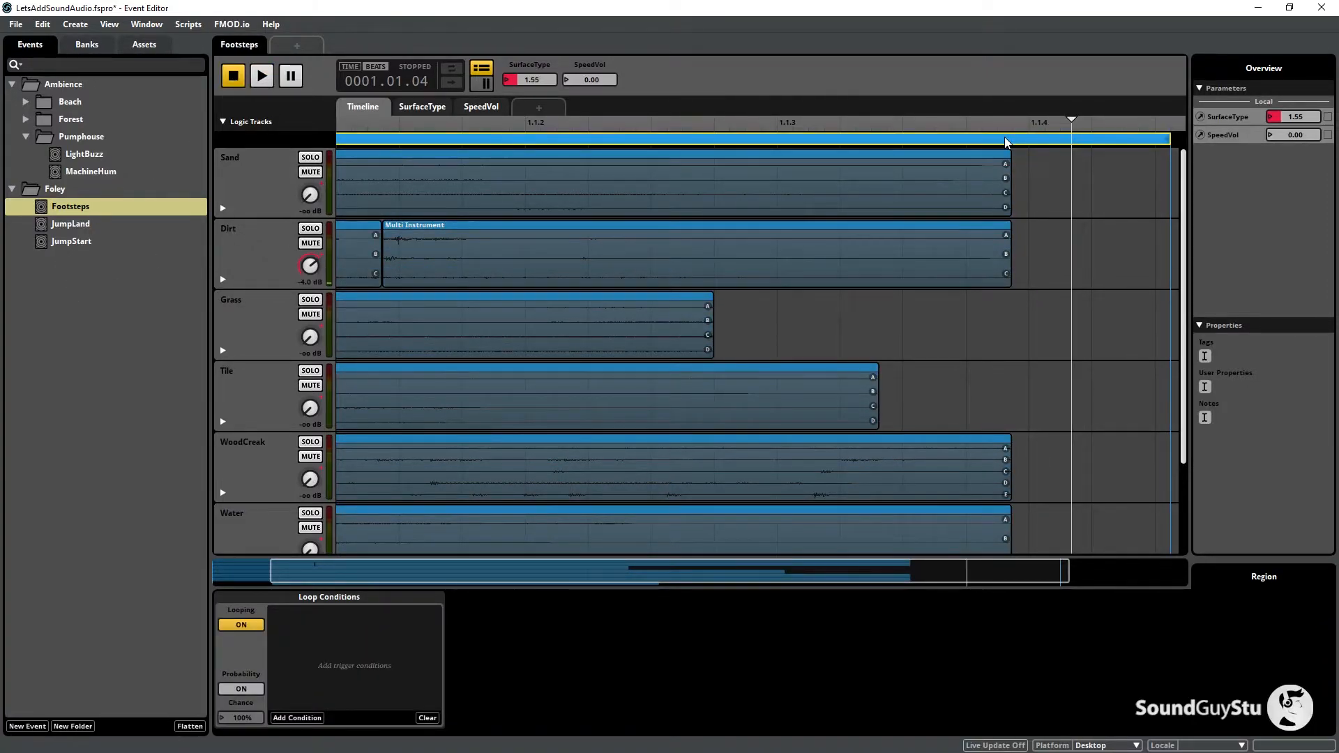
left_click(1002, 164)
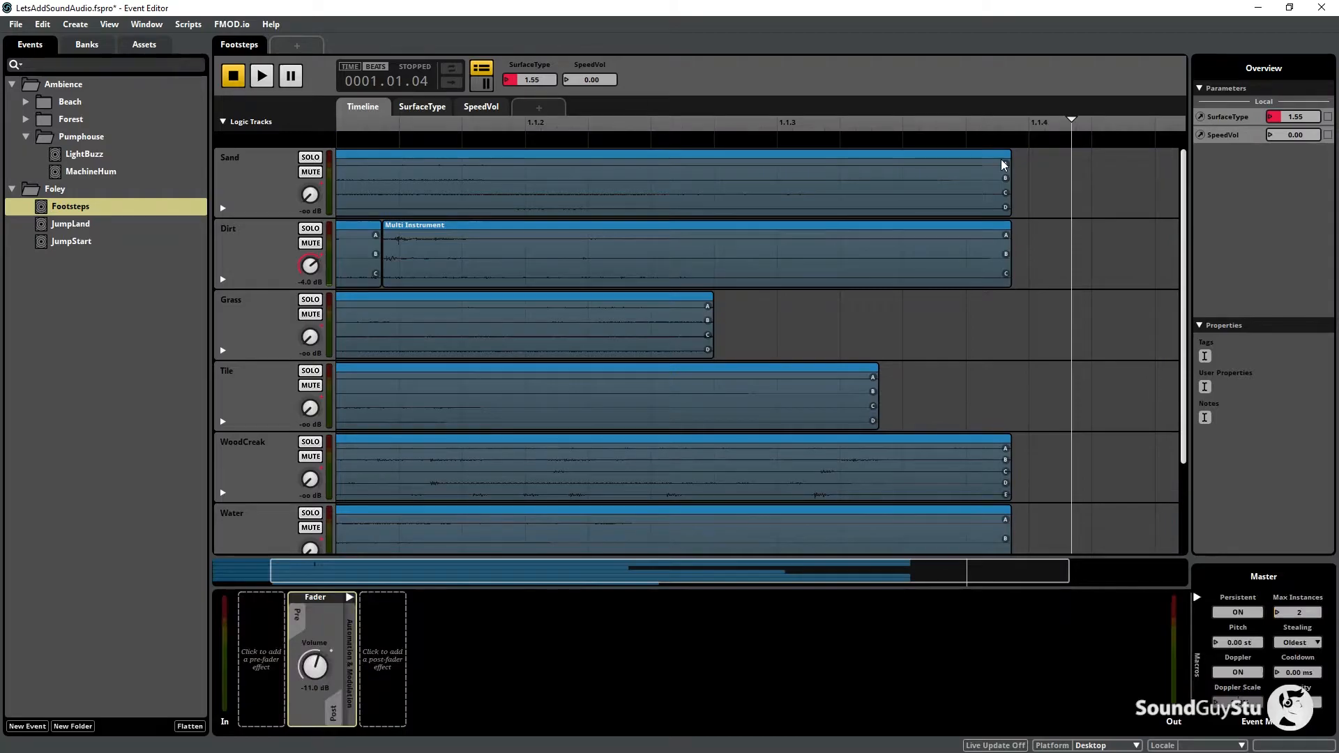
Step: Build the FMOD project's banks and save the project
left_click(15, 25)
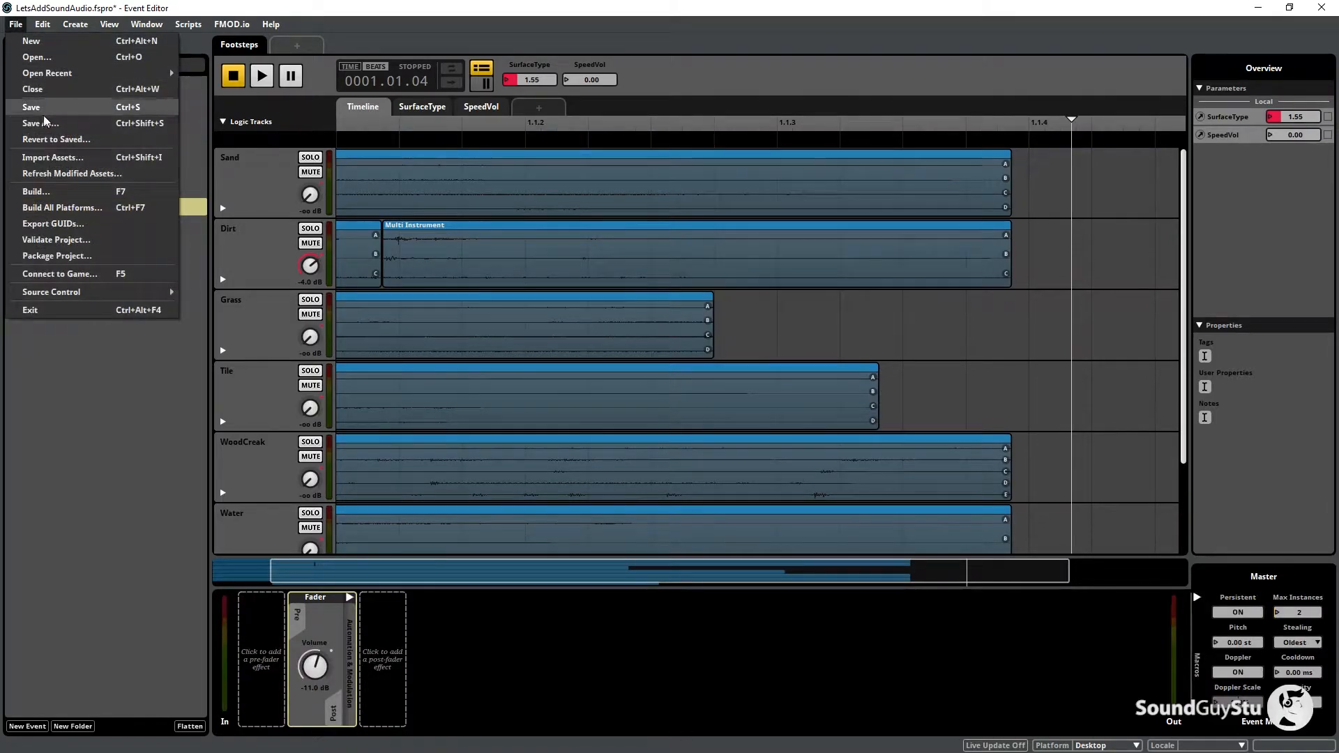
left_click(68, 199)
left_click(15, 23)
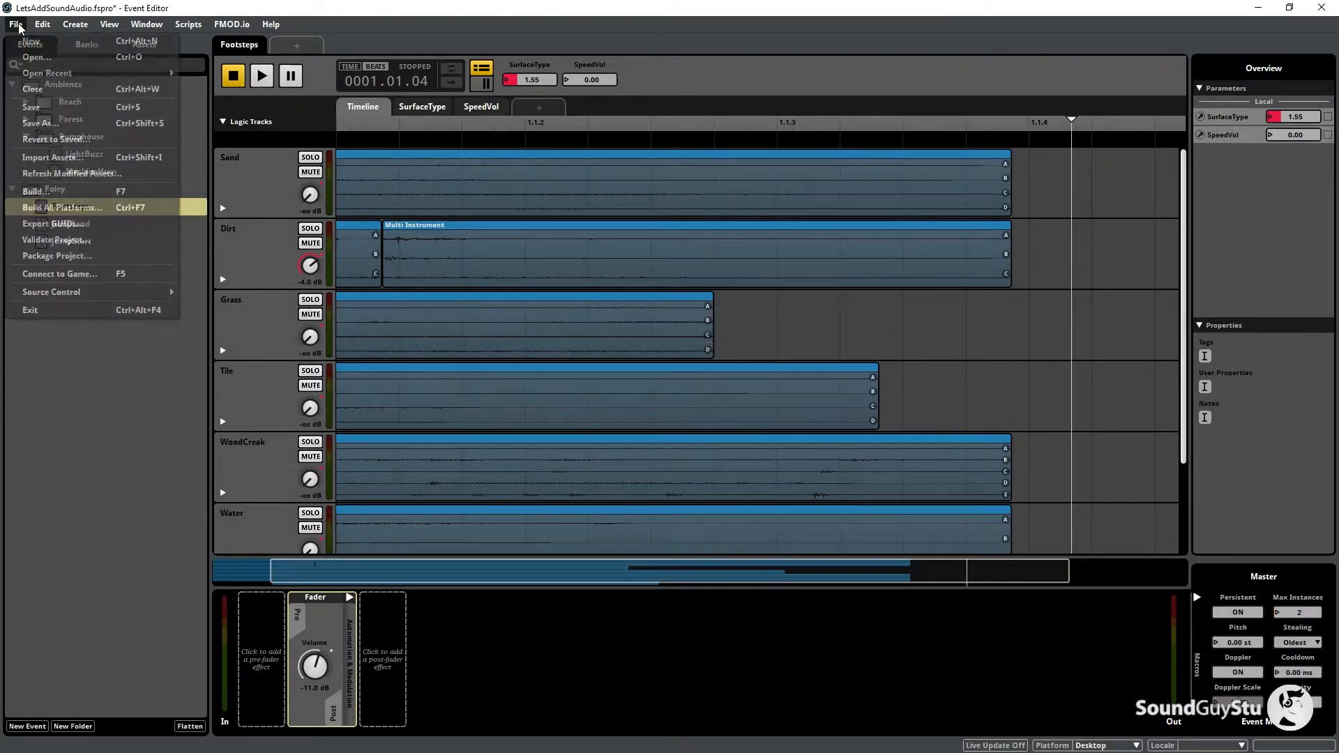
left_click(28, 108)
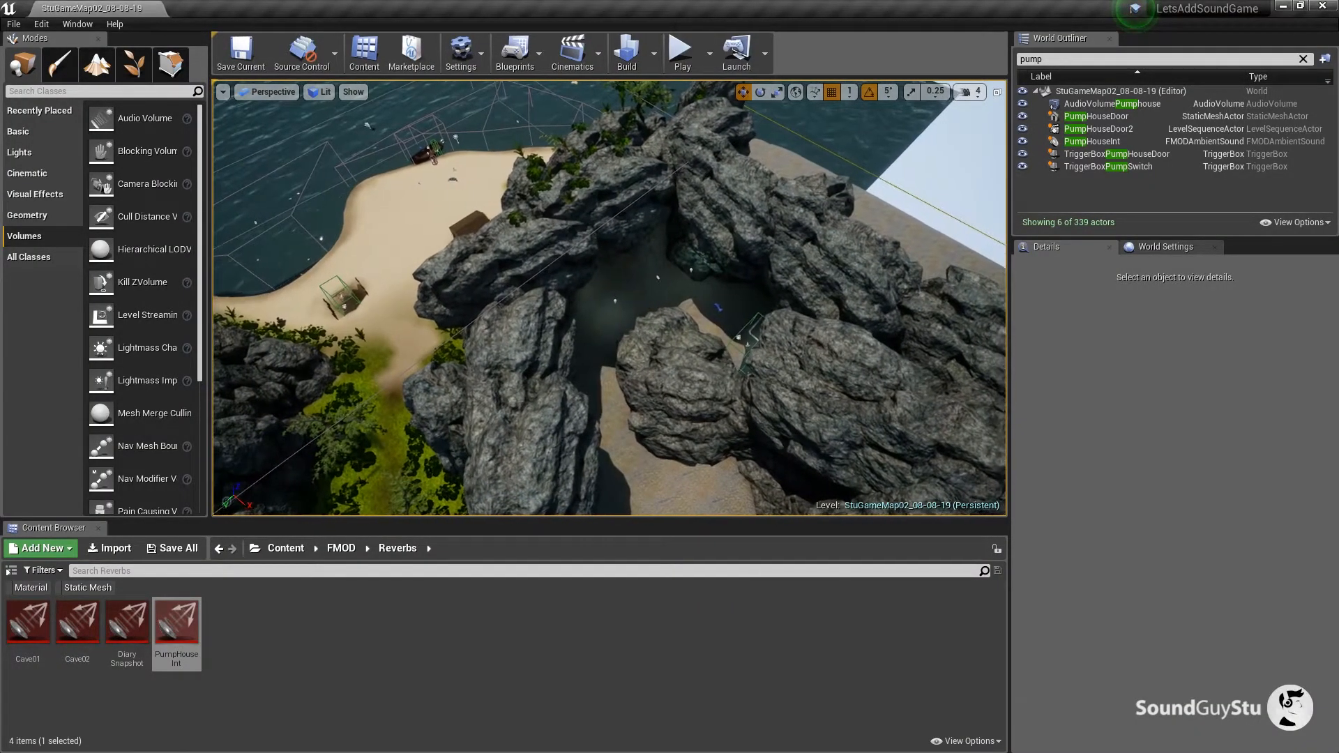
Step: In Unreal Editor, place an Audio Volume in the rock cave and scale it to 10 on X, Y and Z
left_click_drag(704, 371, 802, 371)
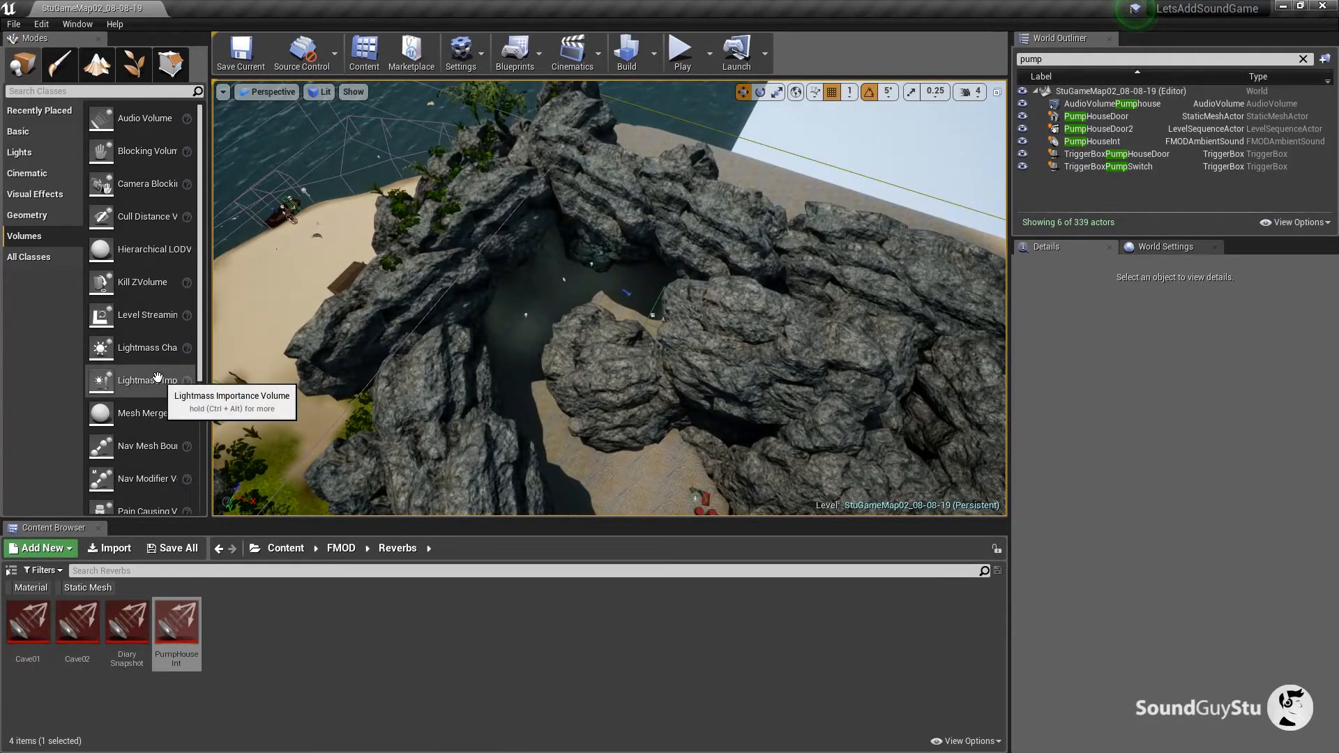
left_click_drag(160, 119, 613, 311)
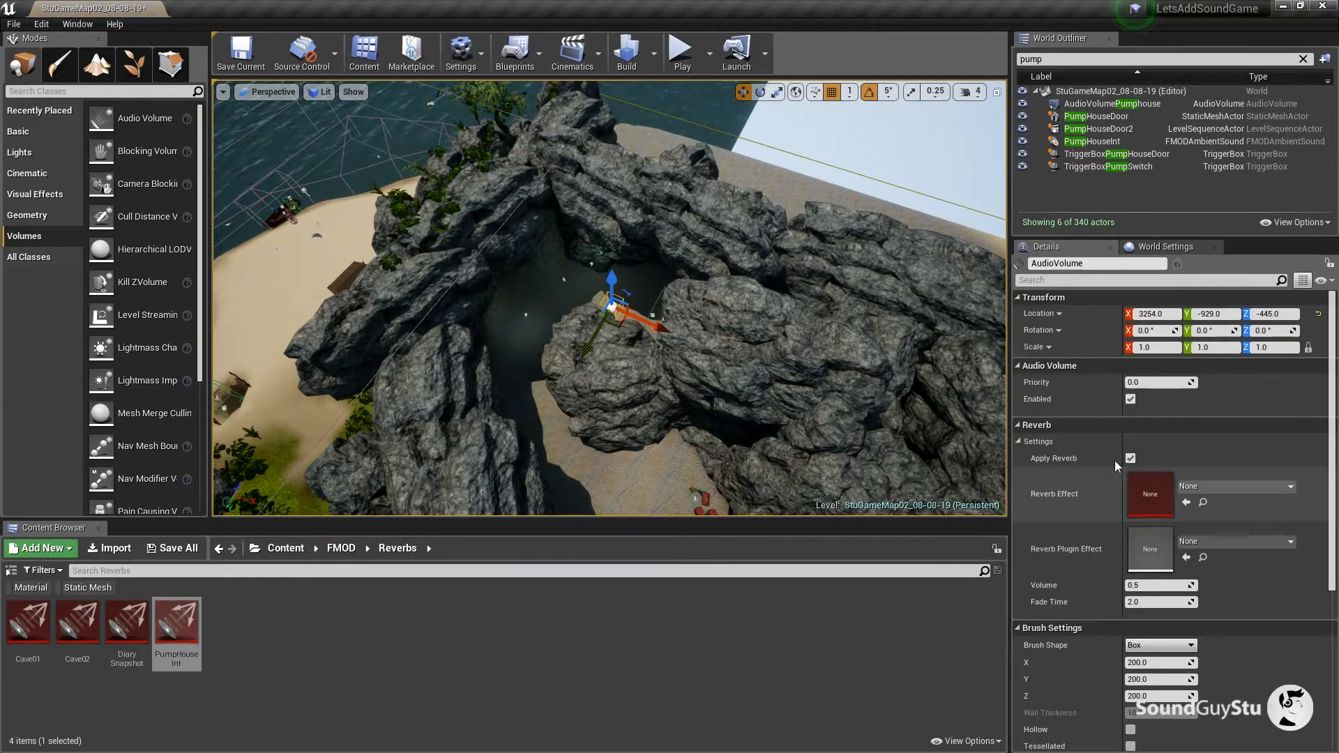
left_click(1157, 348)
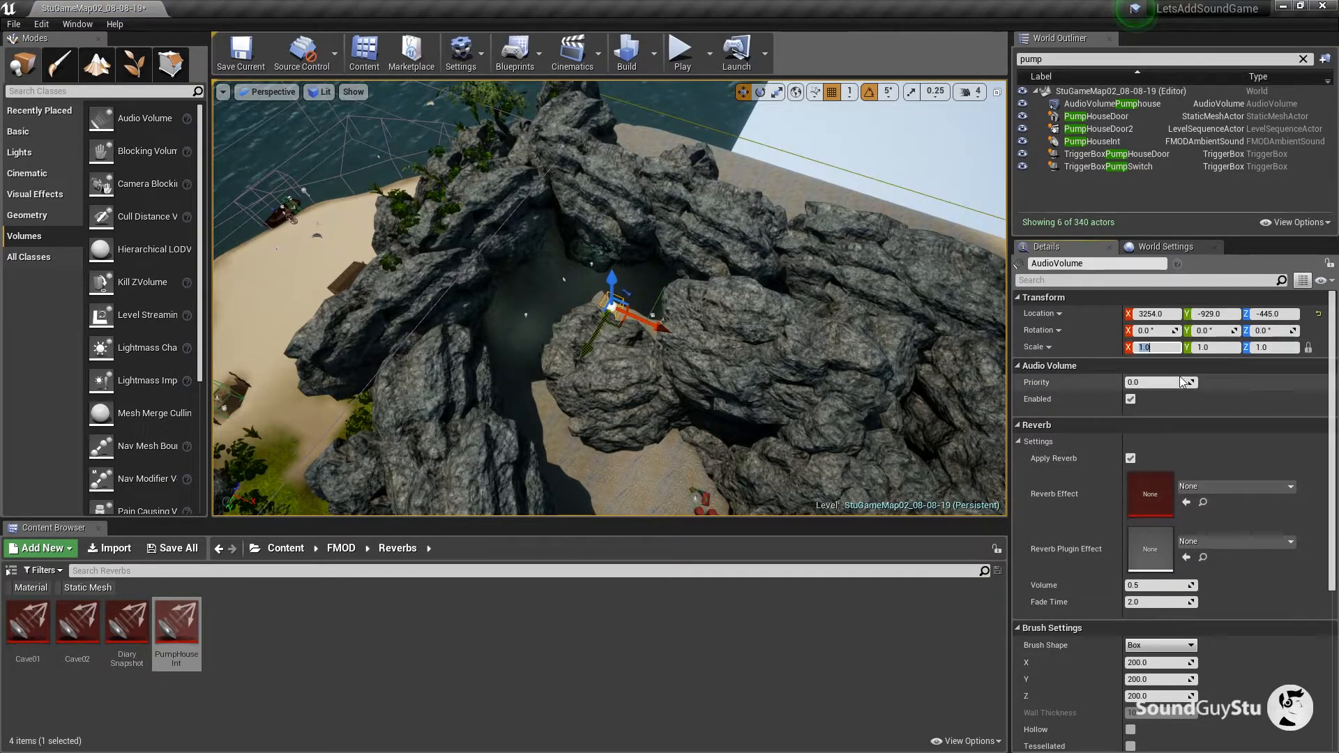
type("10")
left_click(1229, 349)
left_click(1276, 348)
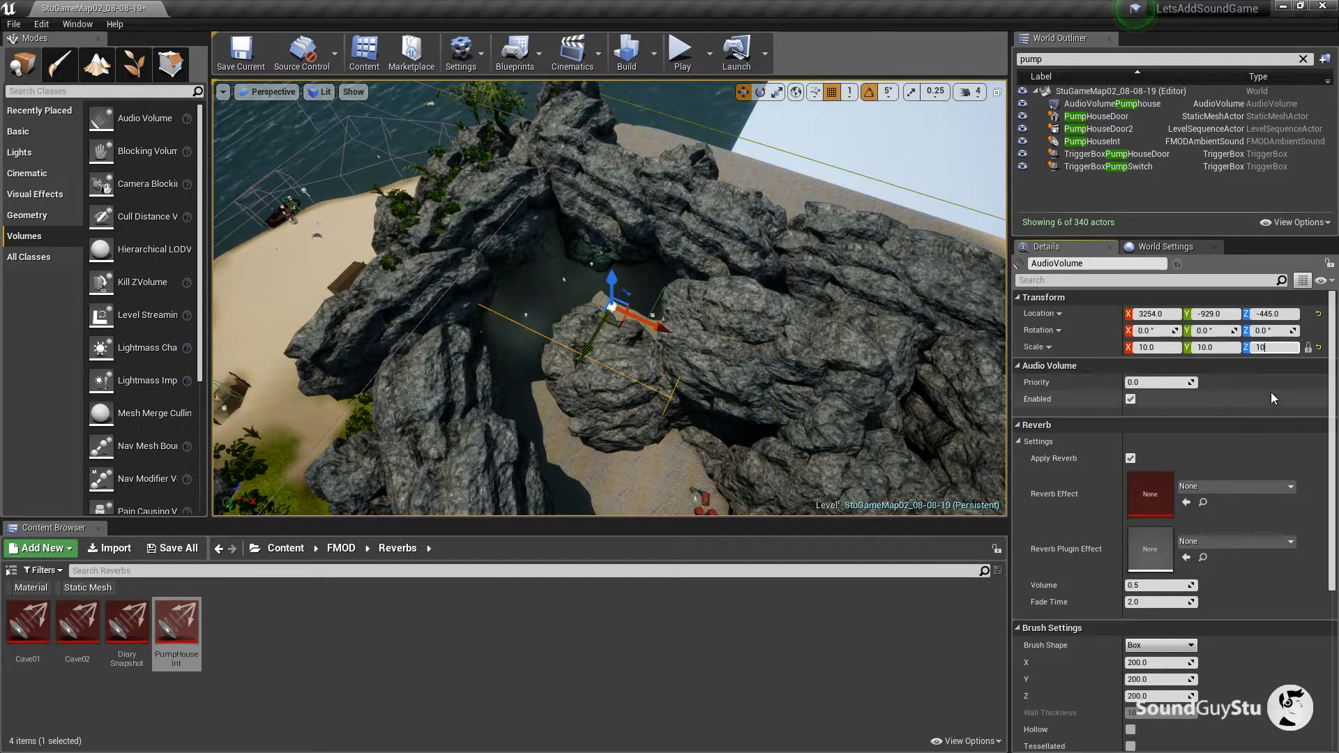
Step: Move the audio volume over the cave interior to about X 3175, Y -1155
left_click_drag(654, 327, 569, 327)
scroll(593, 321, "up", 3)
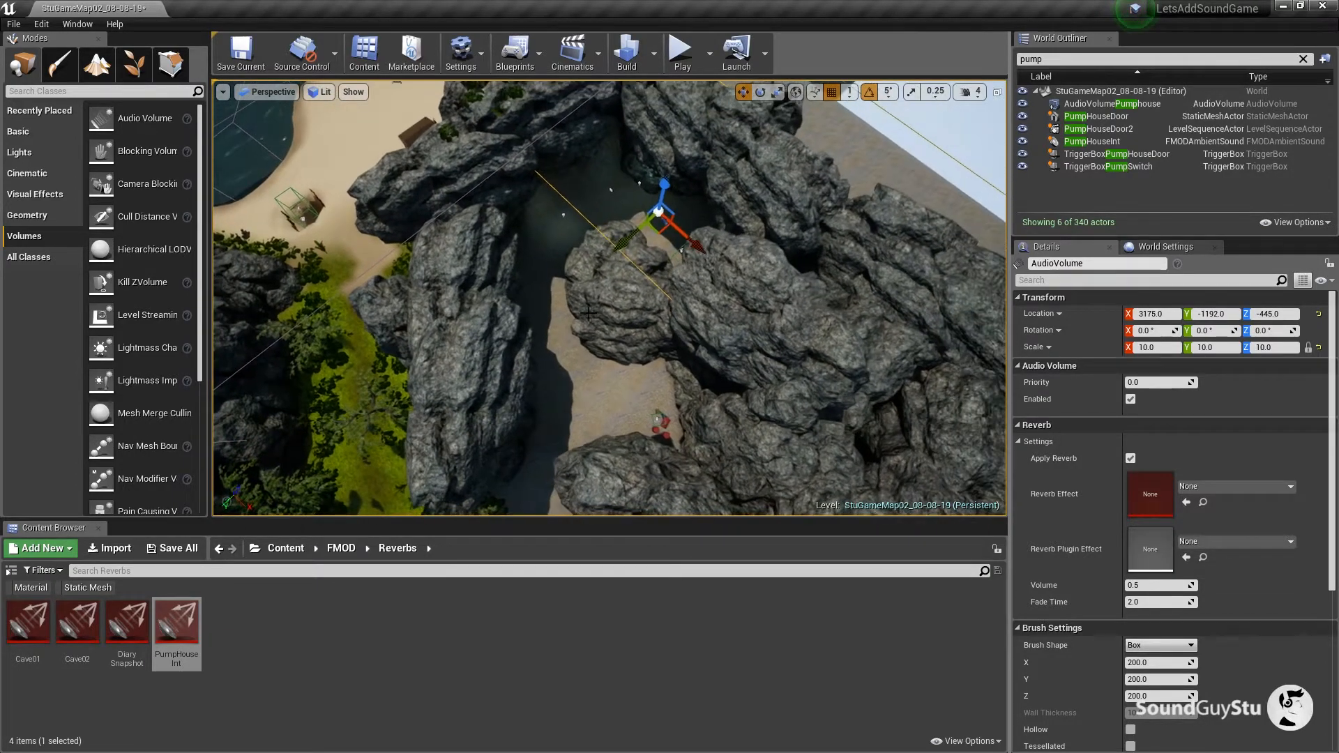
left_click_drag(622, 245, 618, 249)
mouse_move(624, 352)
left_mouse_down()
mouse_move(645, 293)
mouse_move(616, 348)
left_mouse_up()
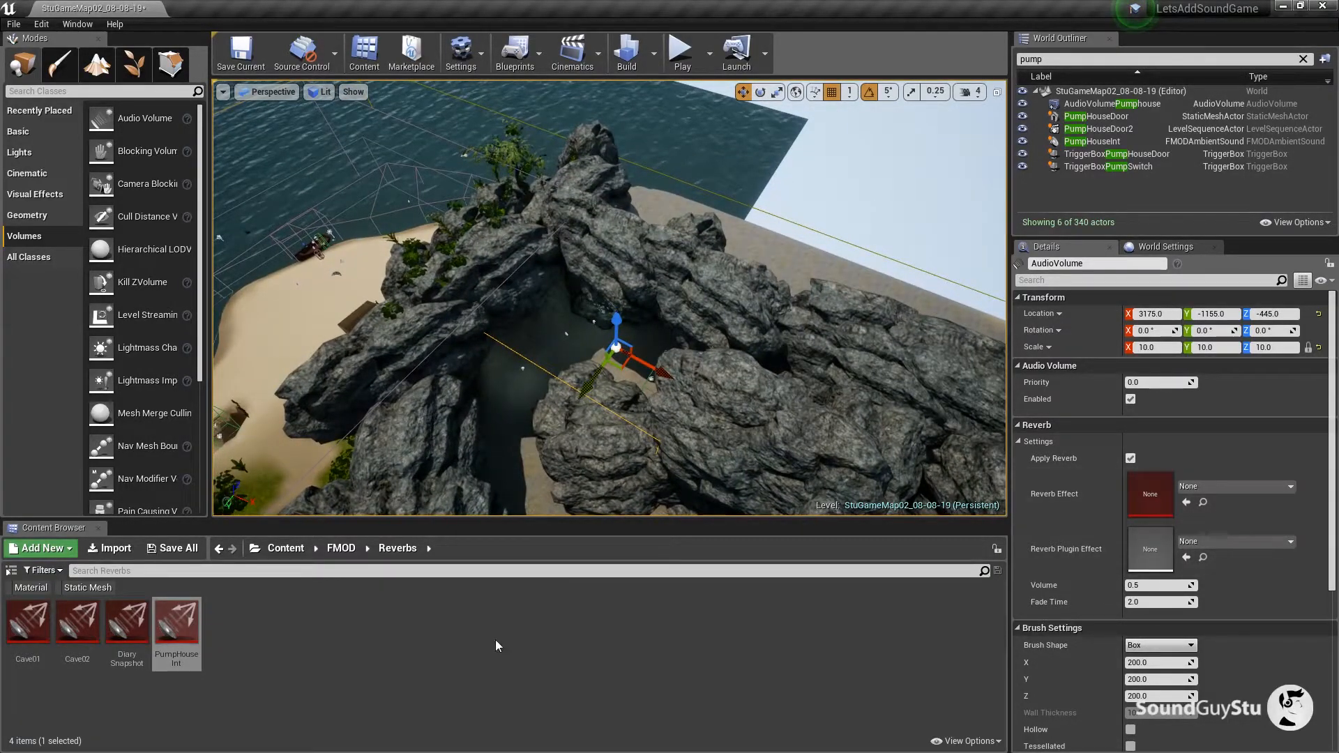
Step: Assign the Cave01 reverb effect to the audio volume at volume 1.0 and rename the actor AudioVolumeCave01
left_click(28, 624)
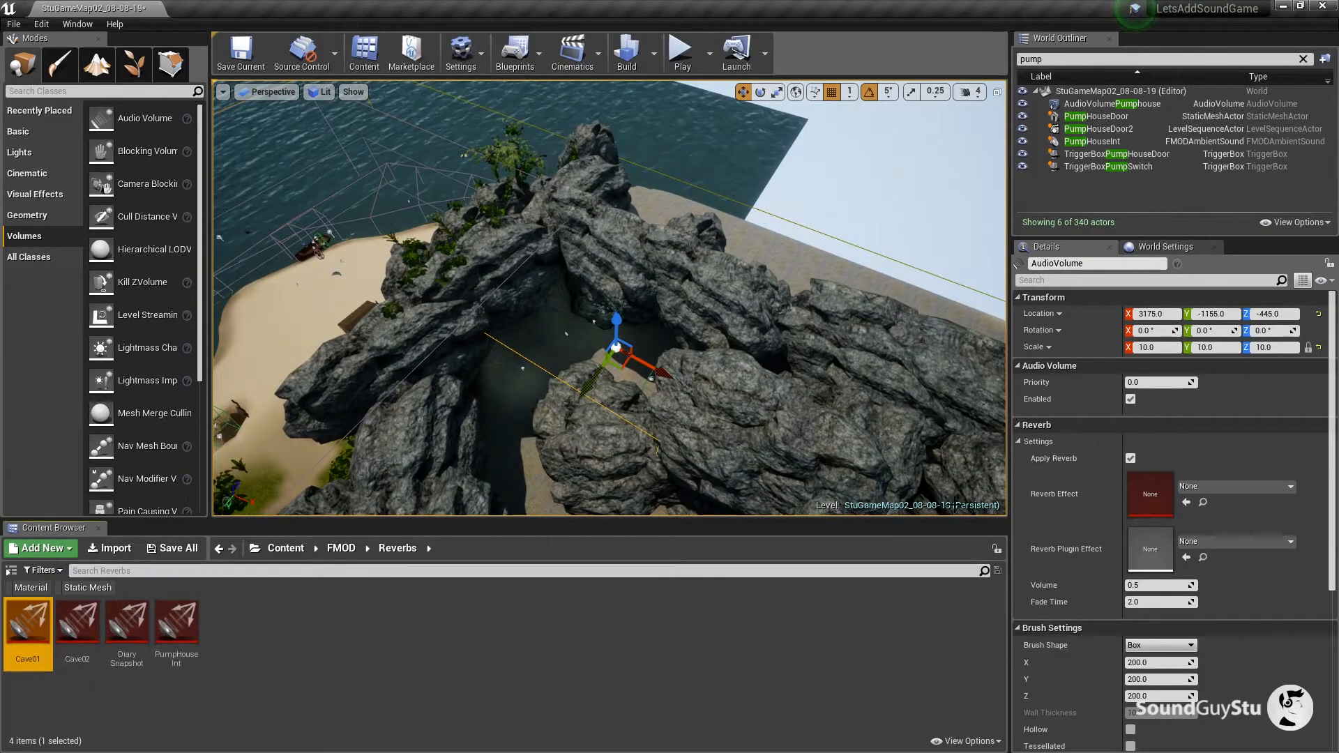
left_click(1186, 503)
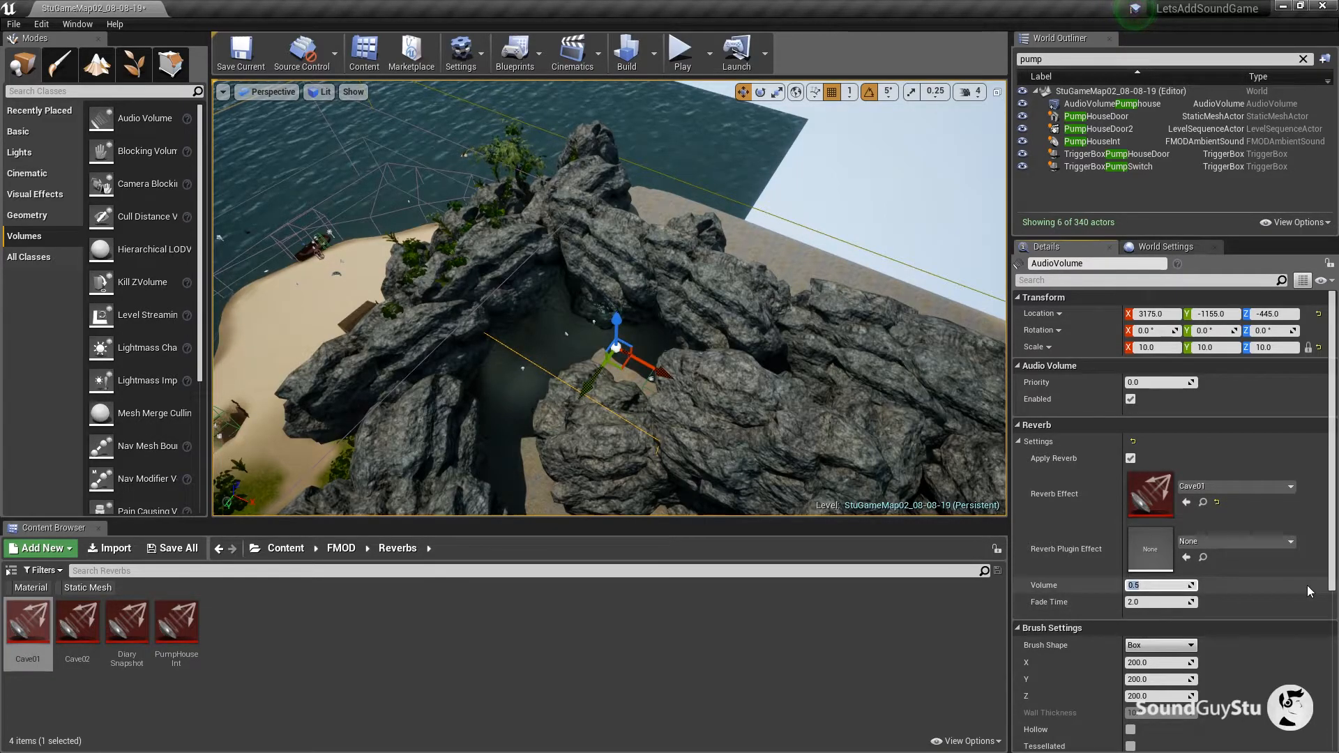
type("1")
key("Return")
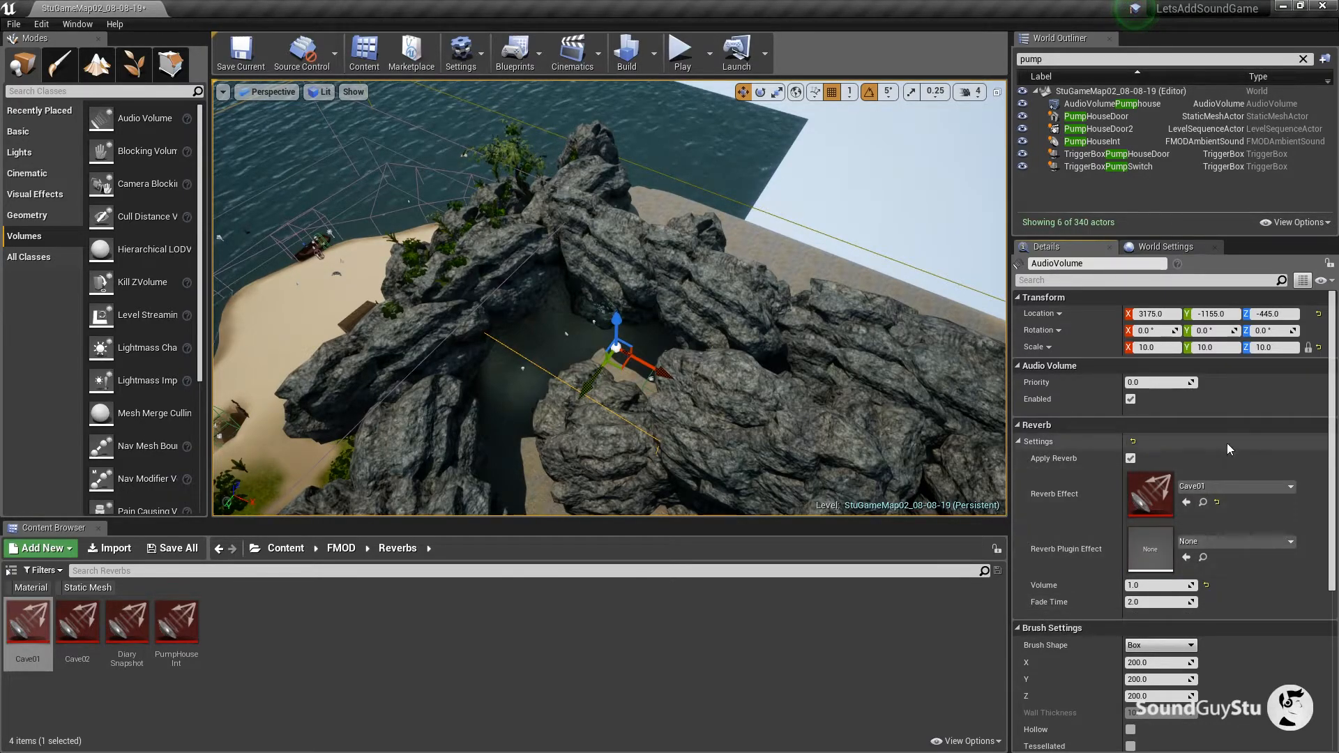
left_click(1116, 264)
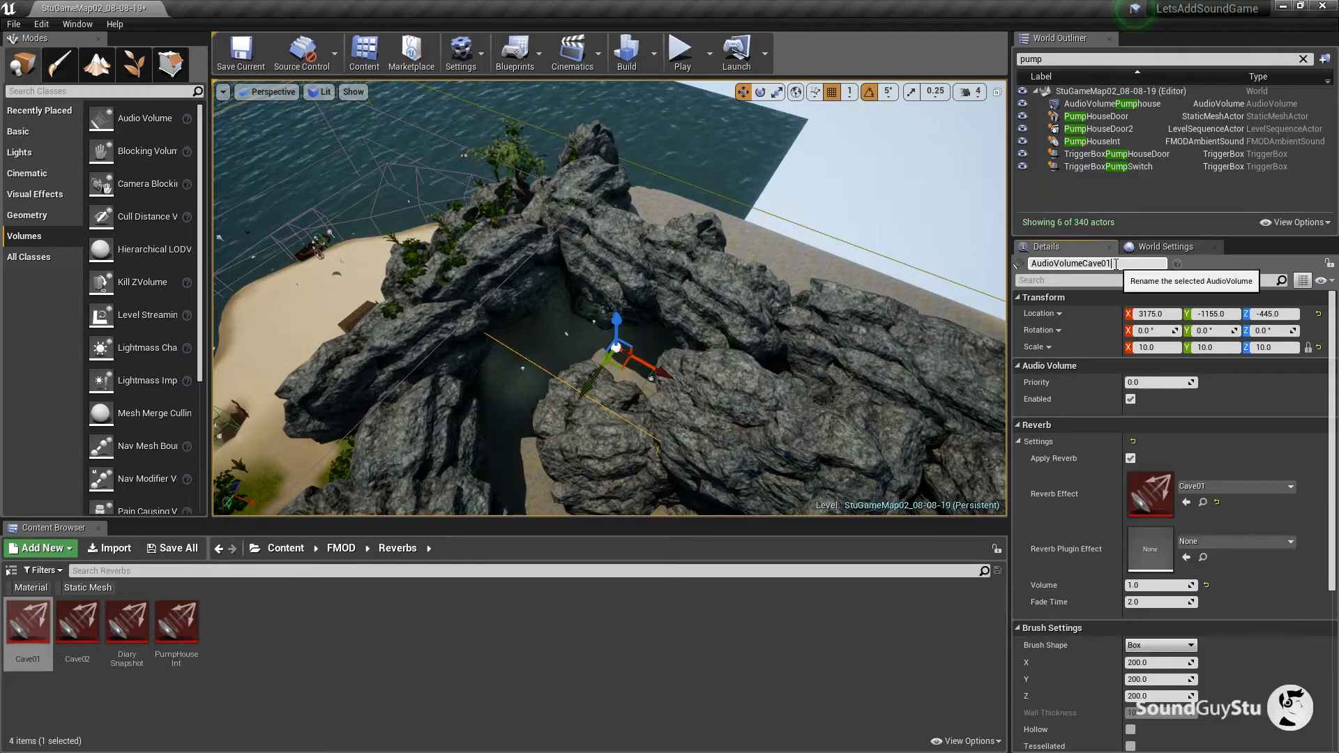
key("Return")
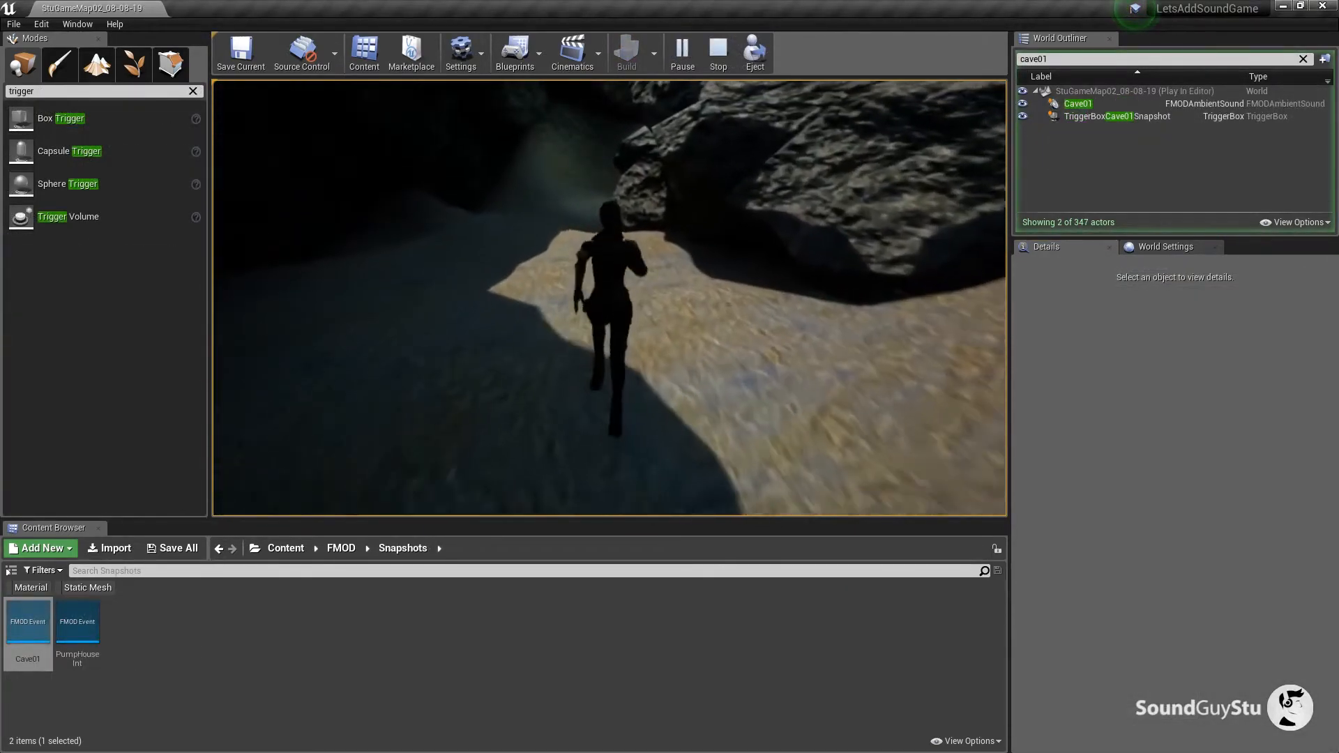
Step: Run the character through the cave in the playing level to test the cave reverb on the footsteps
key("w")
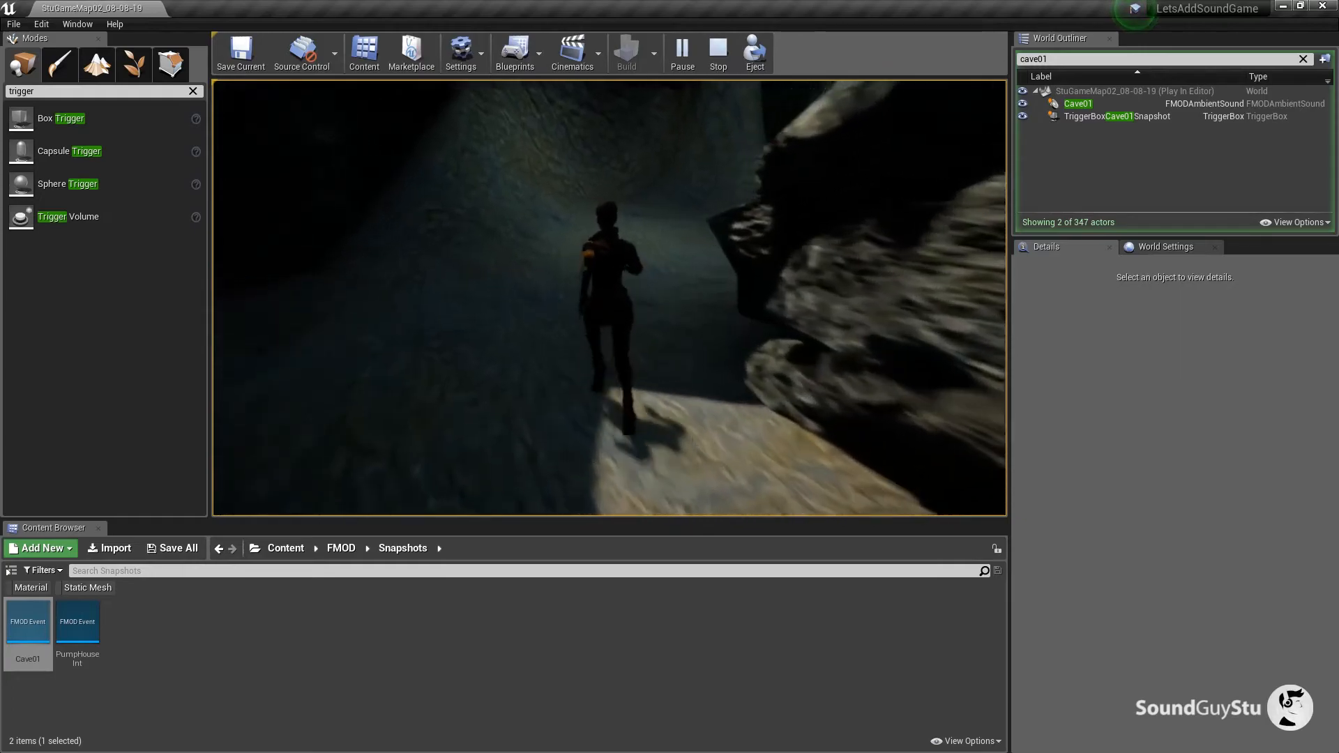
key("w")
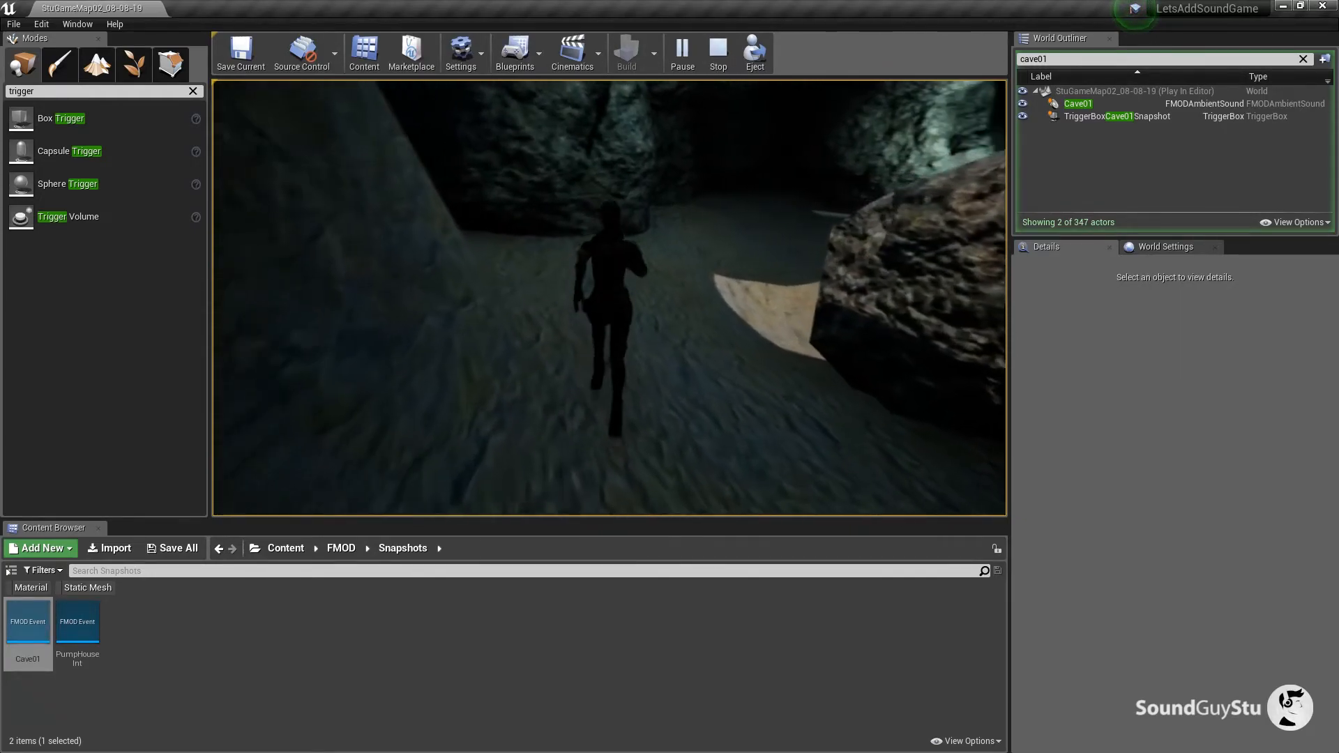
key("w")
key("w")
key("w")
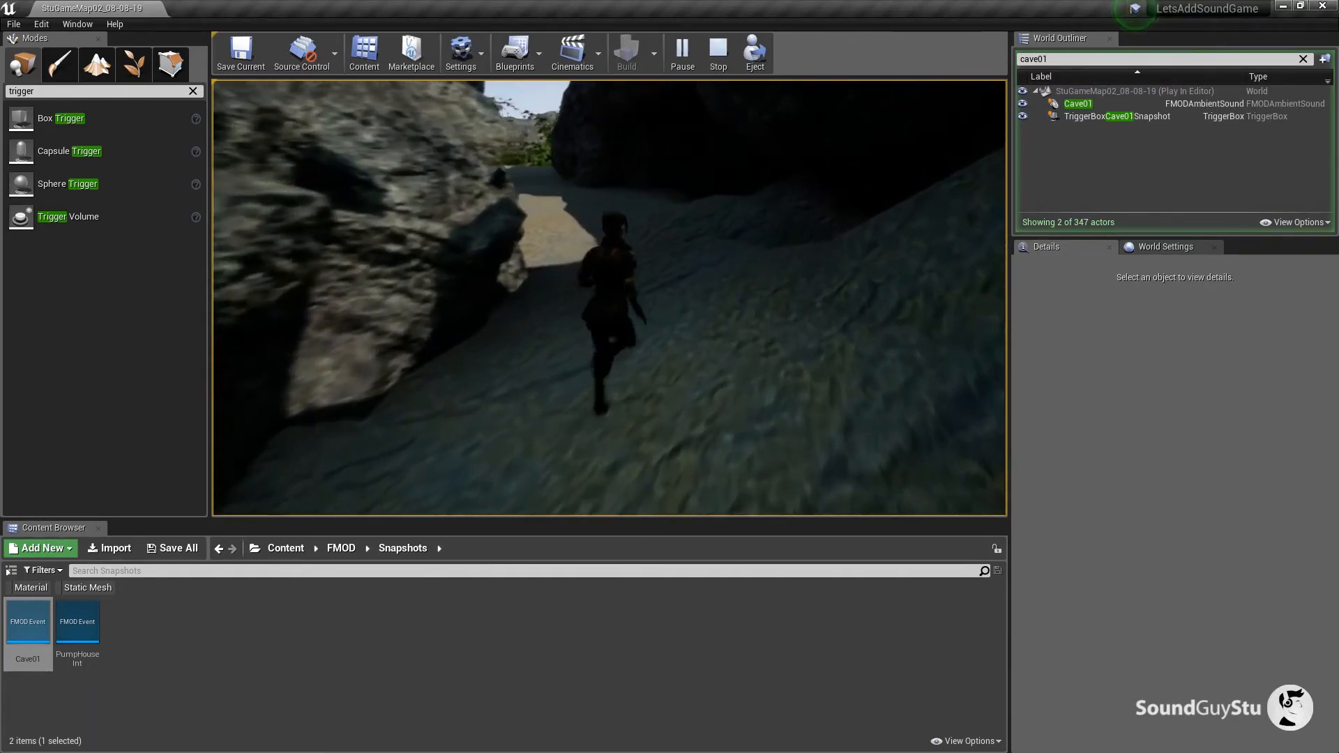
key("w")
key("w")
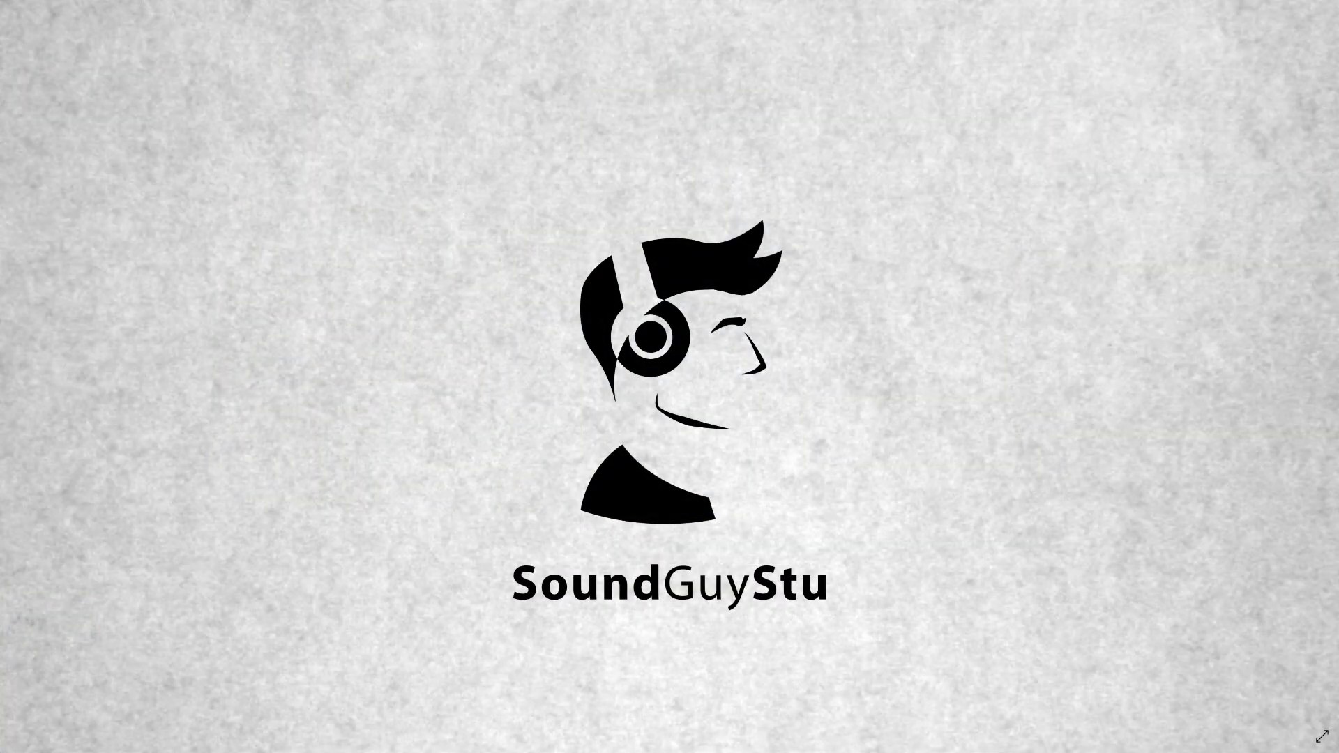